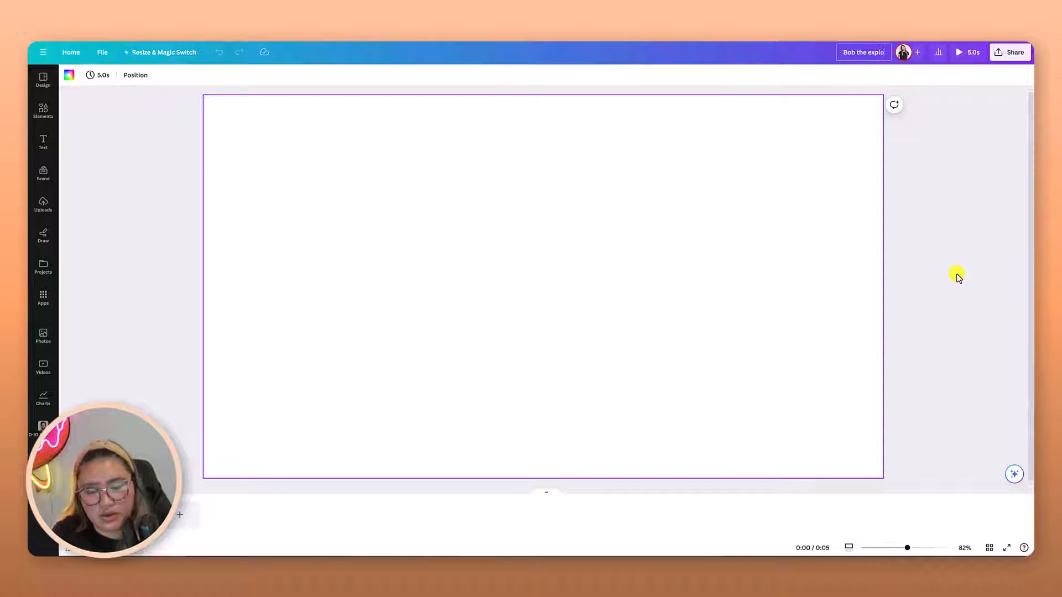
- Title the design "Bob the explorer" and set the page background to the cream colour from the Learning Jam palette
text(rer)
key(Return)
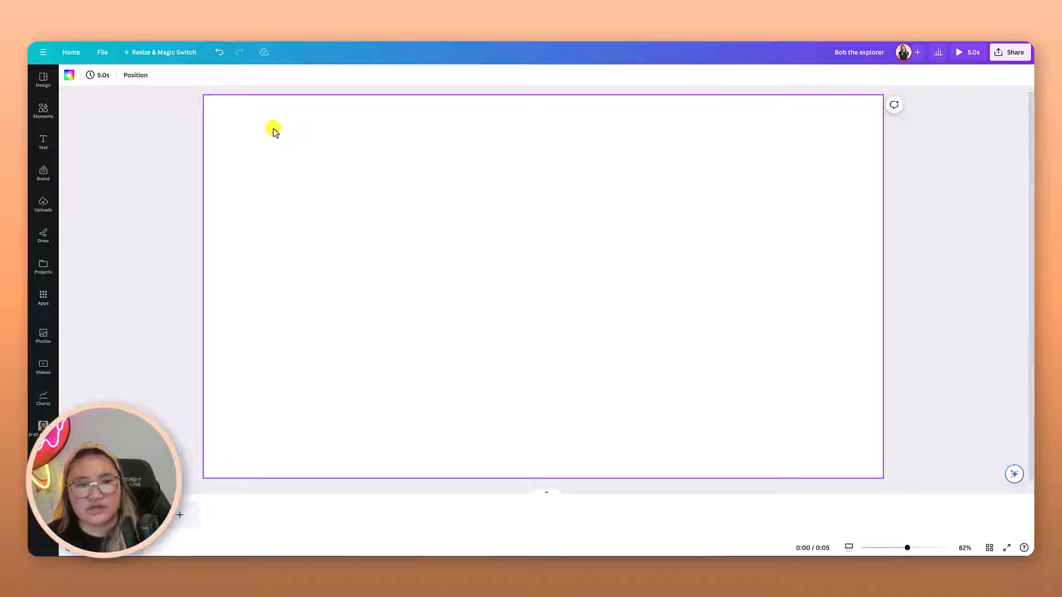
click(69, 76)
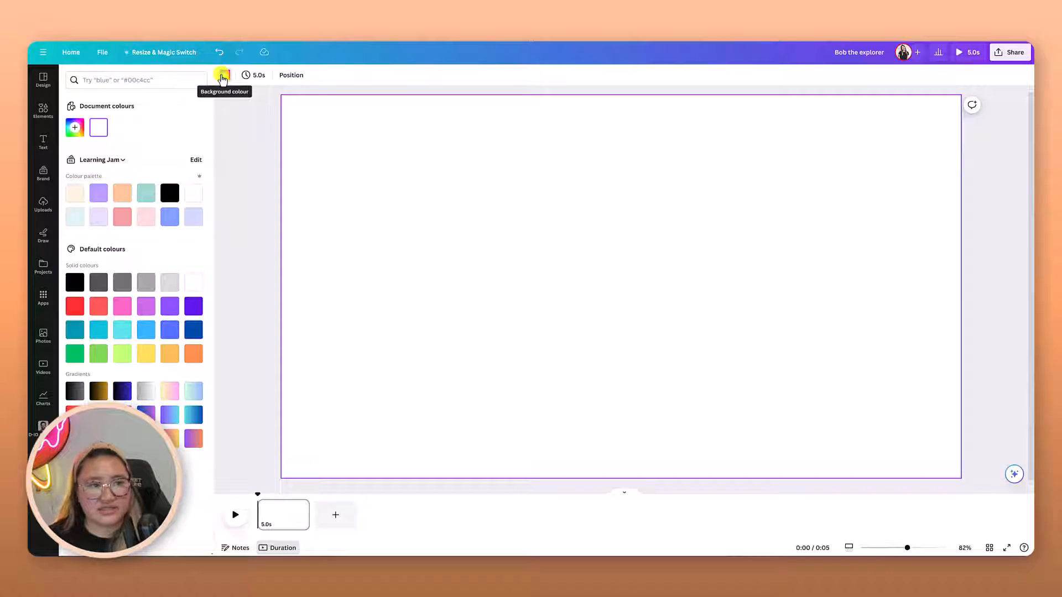
click(74, 193)
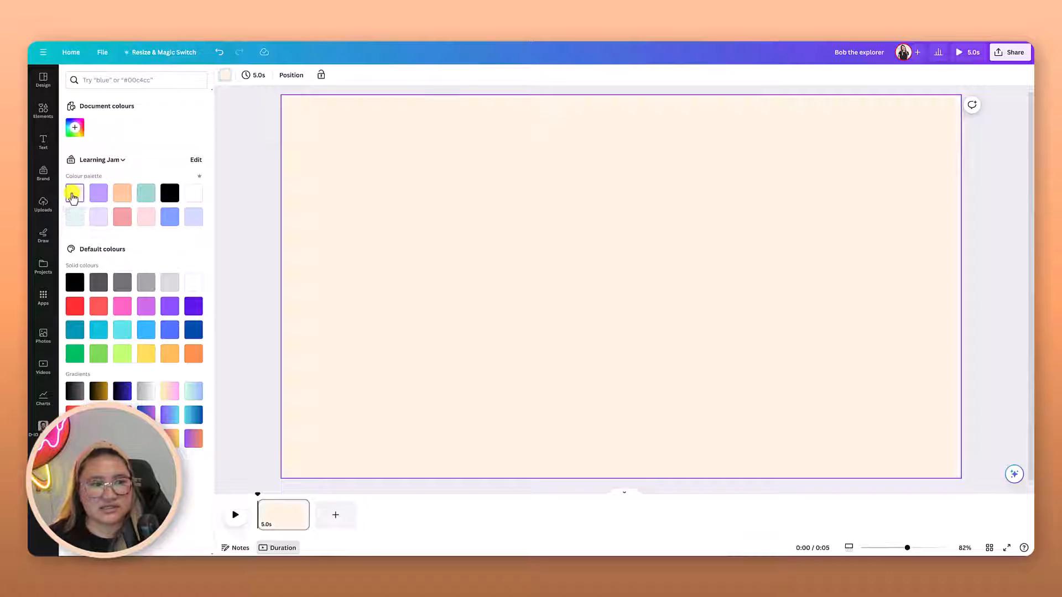
click(267, 145)
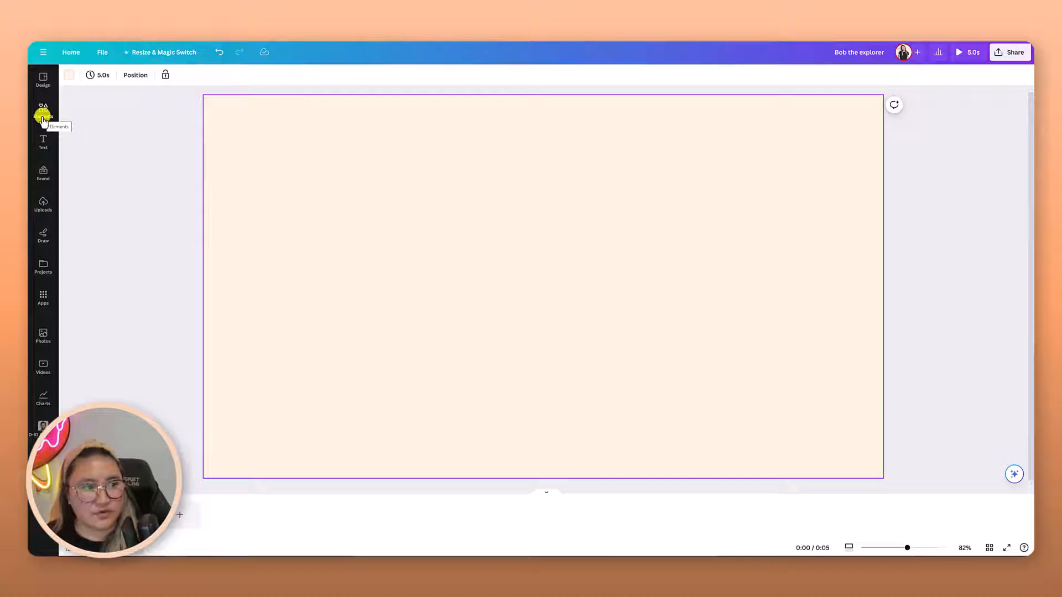
- Add a square shape, place it in the page's lower-left corner, and stretch it into a full-width ground strip
click(44, 117)
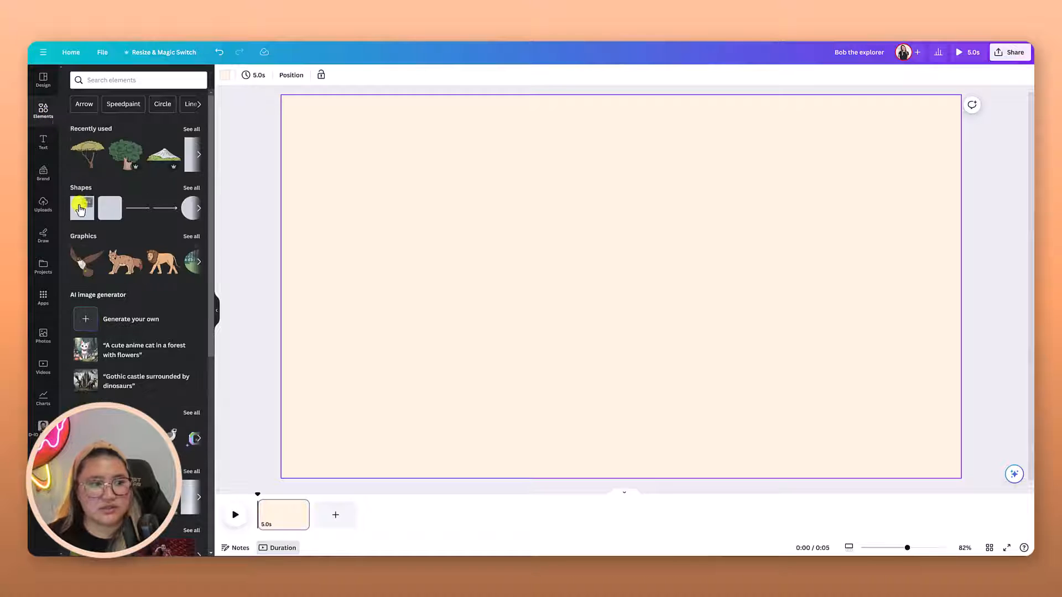
click(80, 208)
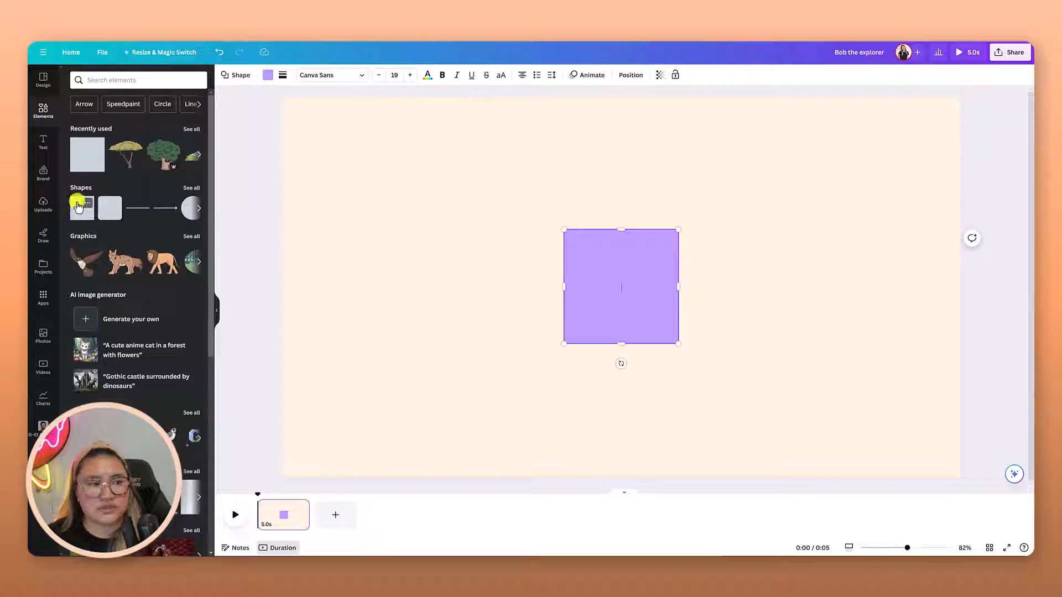
drag(583, 274, 332, 403)
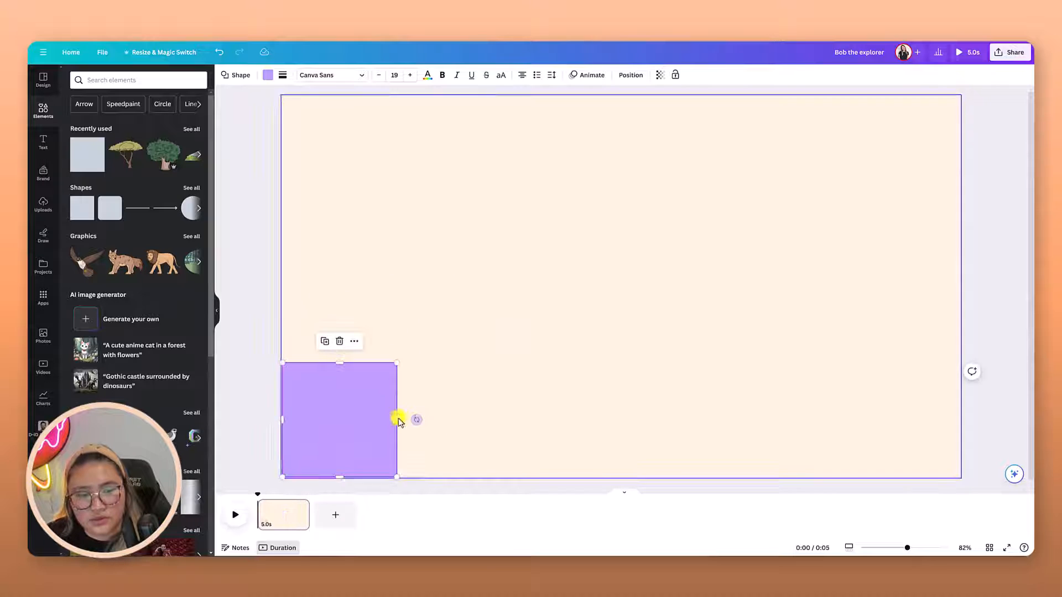
drag(409, 420, 951, 438)
drag(620, 365, 619, 382)
- Fill the ground strip with the peach colour from the Learning Jam palette
click(267, 74)
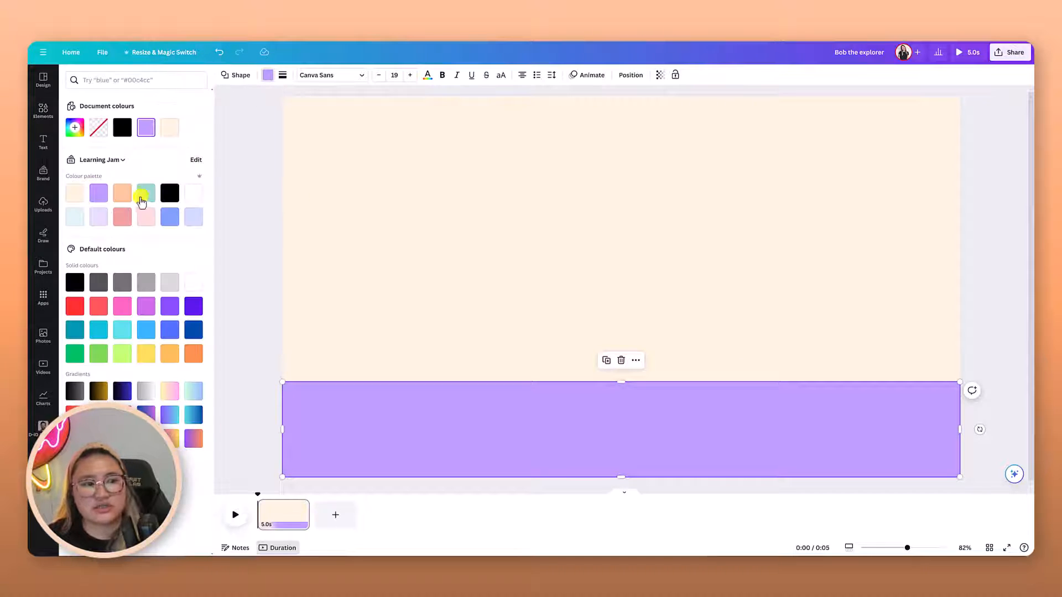
click(122, 193)
key(Escape)
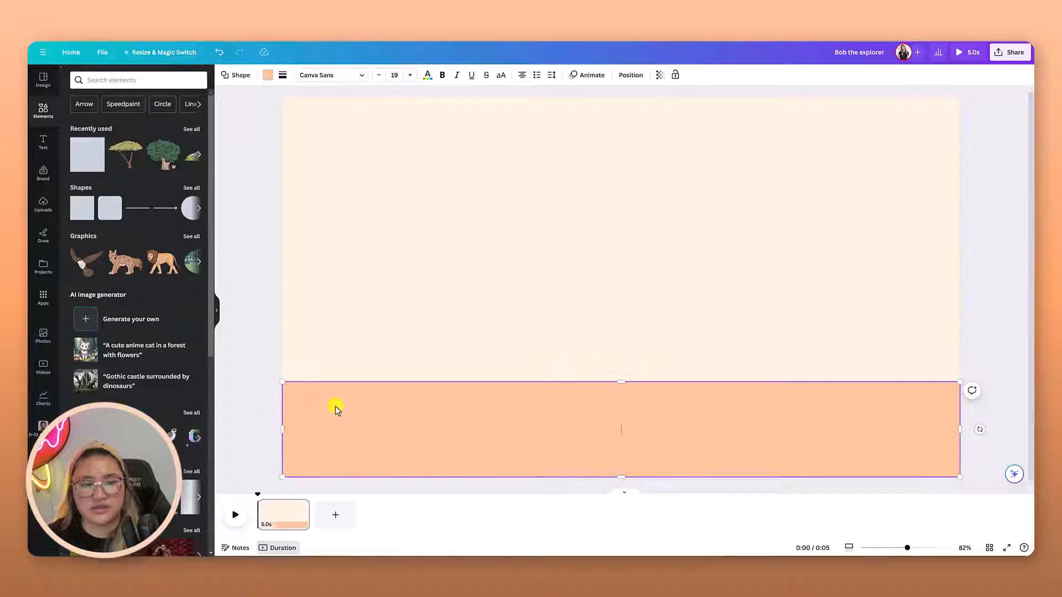
click(327, 373)
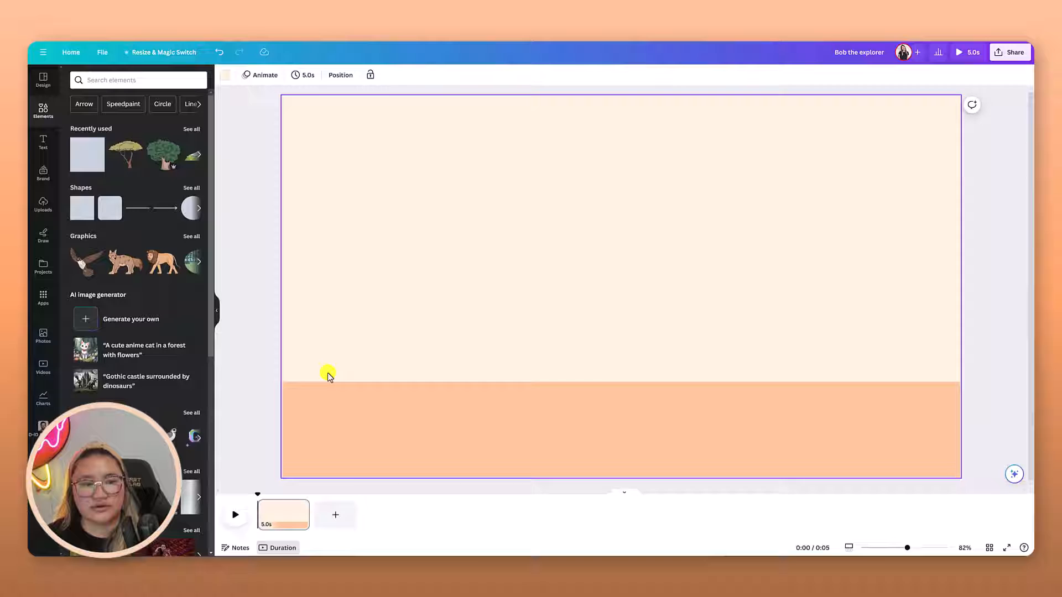
- Give the ground strip a solid border and extend its sides and bottom past the page so only the upper line shows
click(321, 408)
click(283, 75)
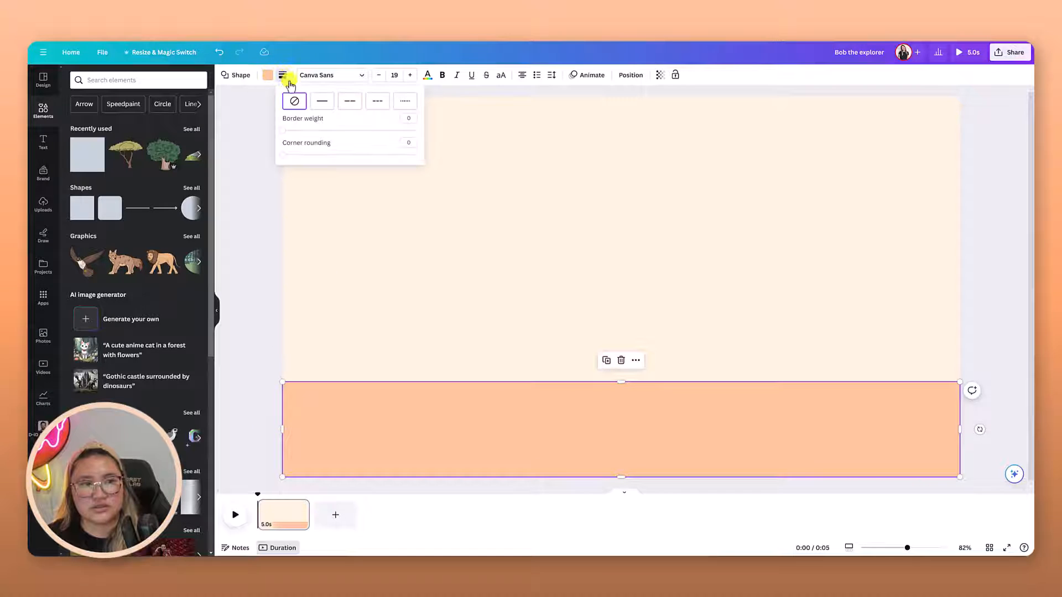
click(325, 104)
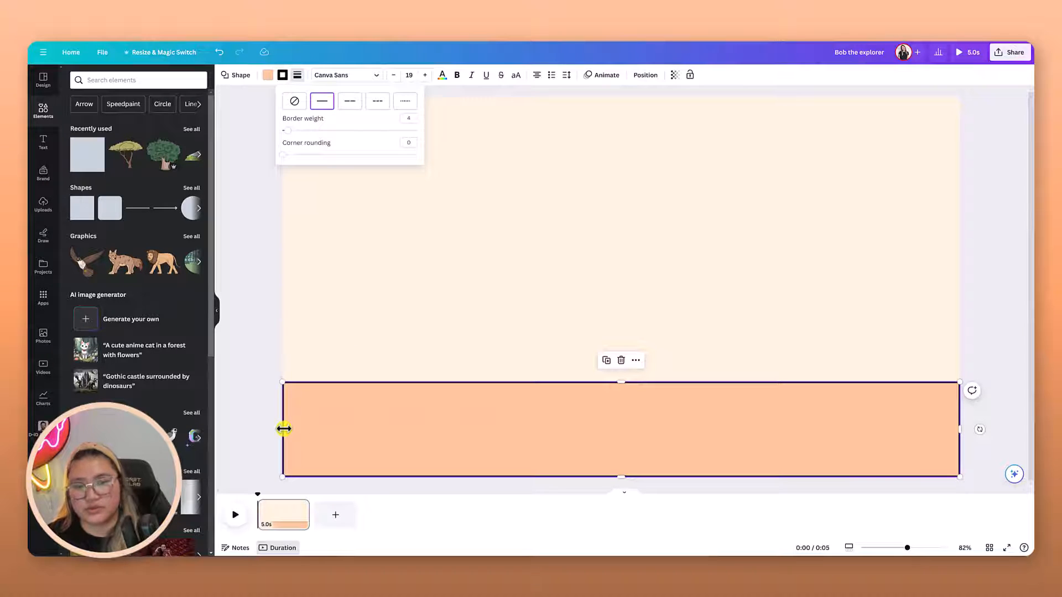
drag(284, 428, 274, 428)
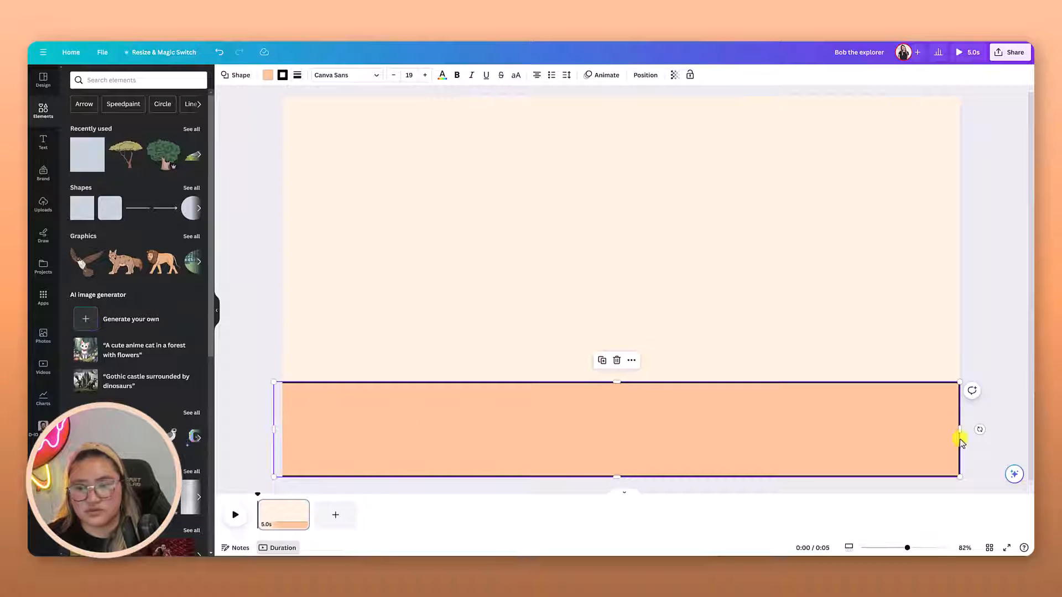
drag(962, 431, 971, 430)
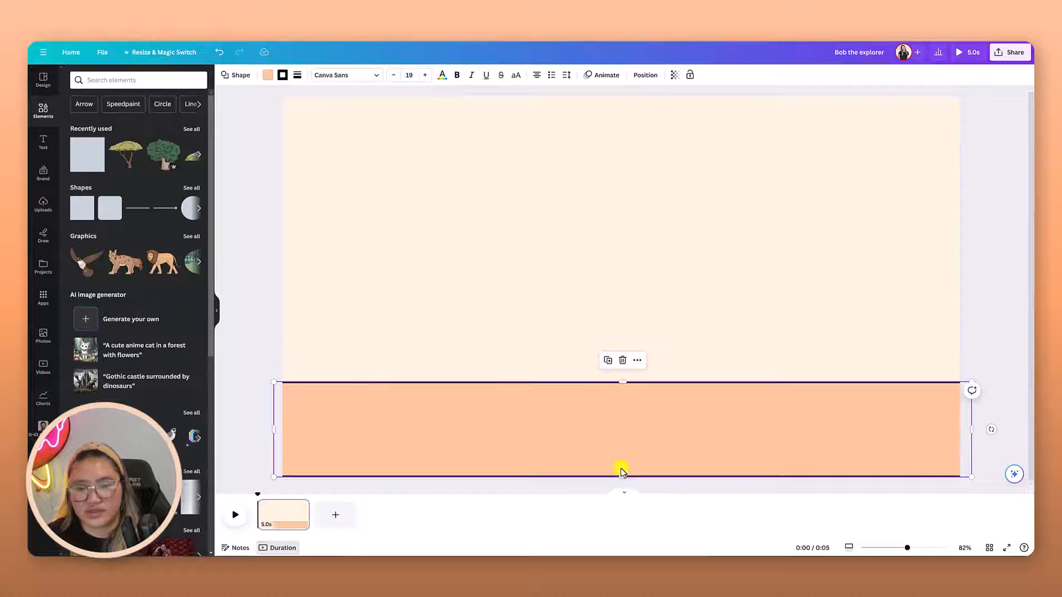
drag(620, 477, 621, 485)
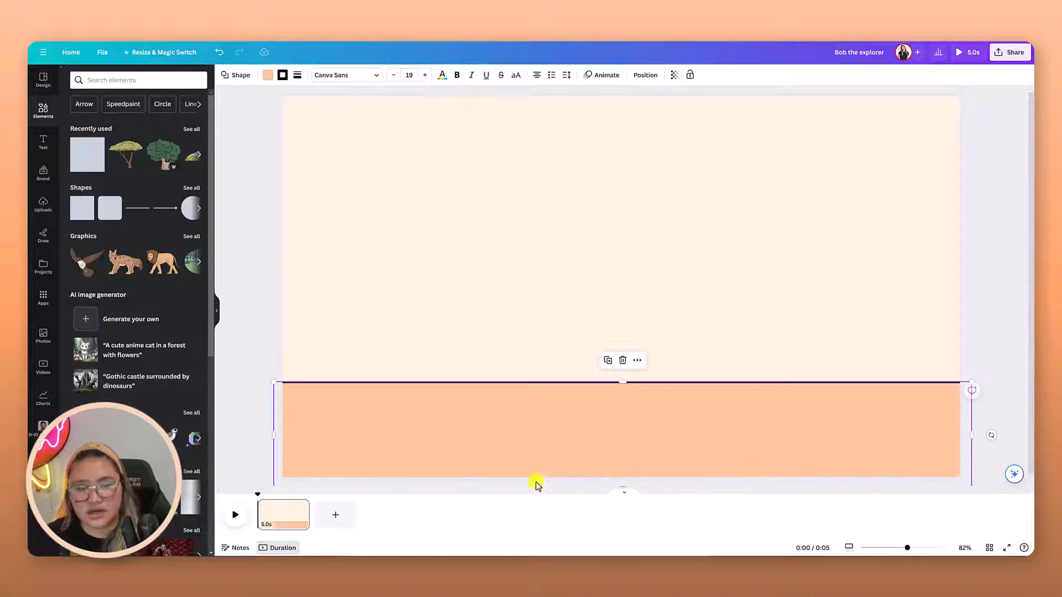
click(247, 437)
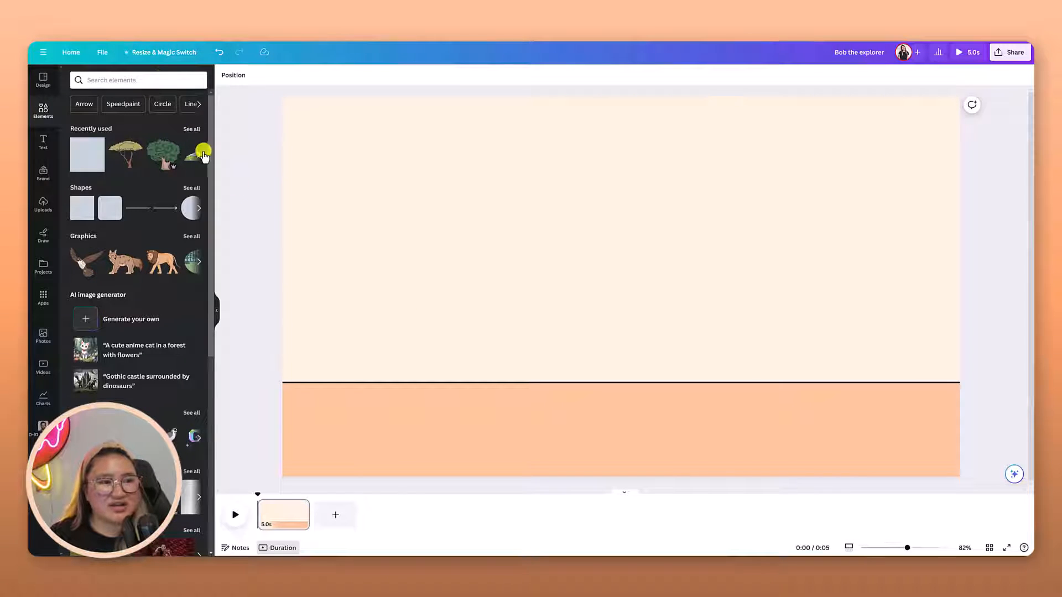
- Insert the recently used graphic of a man in a hat holding a map onto the page
click(192, 129)
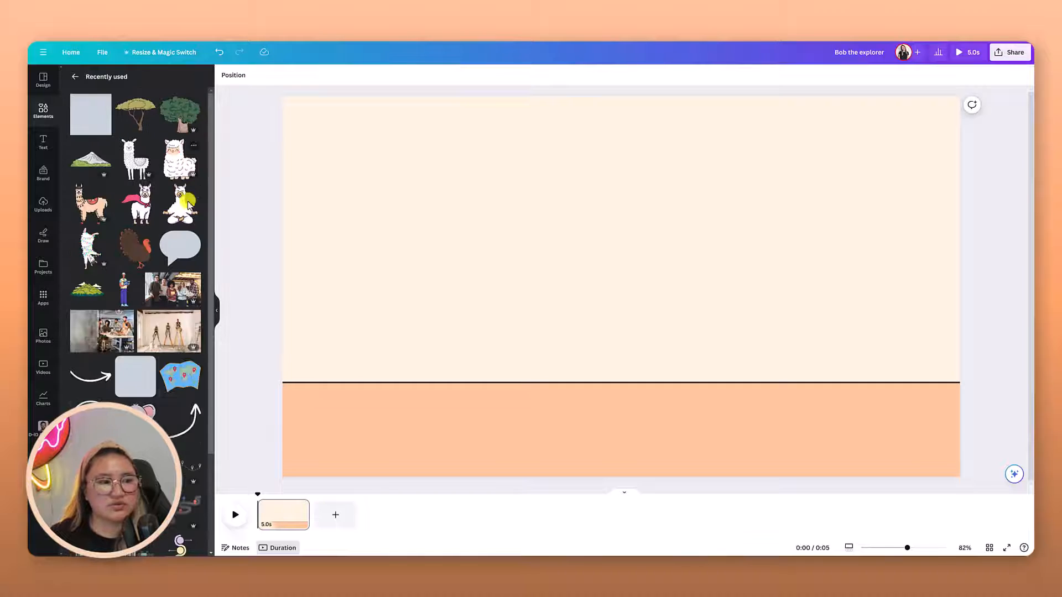
click(125, 290)
click(233, 260)
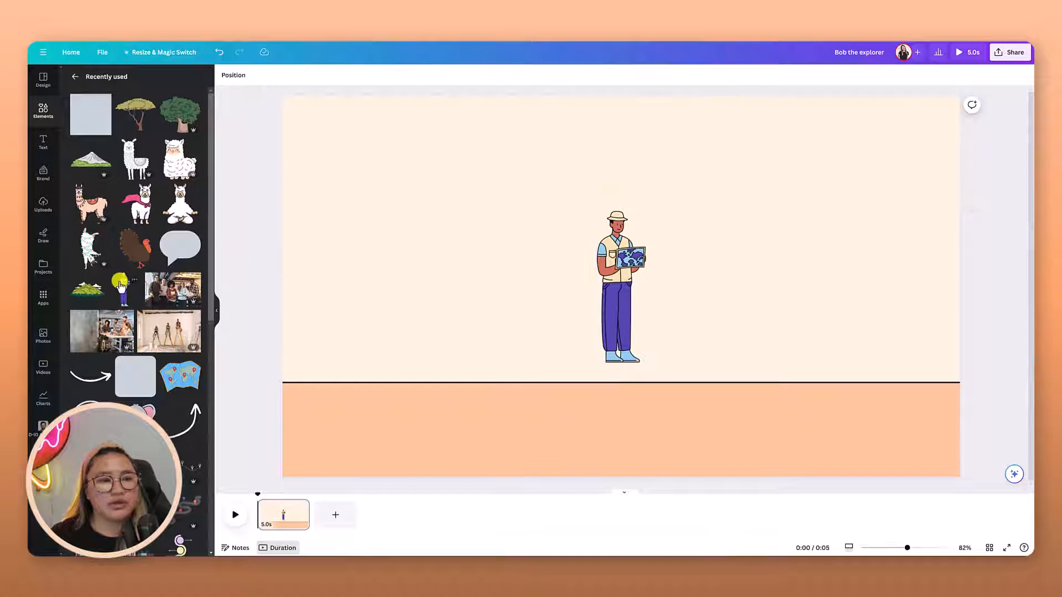
- Examine the details page of the "Simple Lined Man Using a Map" graphic, including its keywords, colours and similar icons
mouse_move(135, 284)
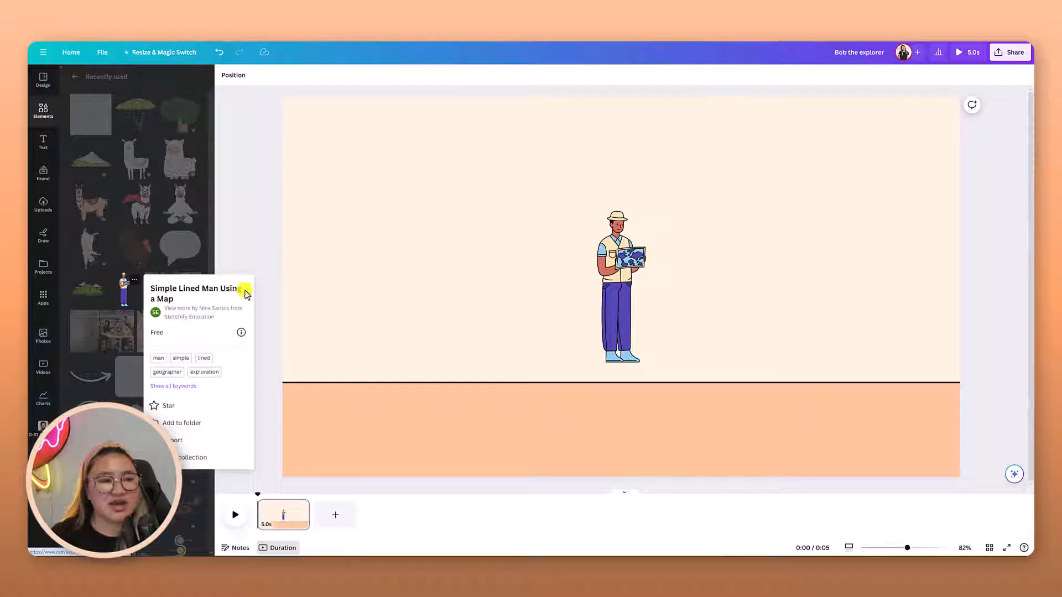
click(195, 290)
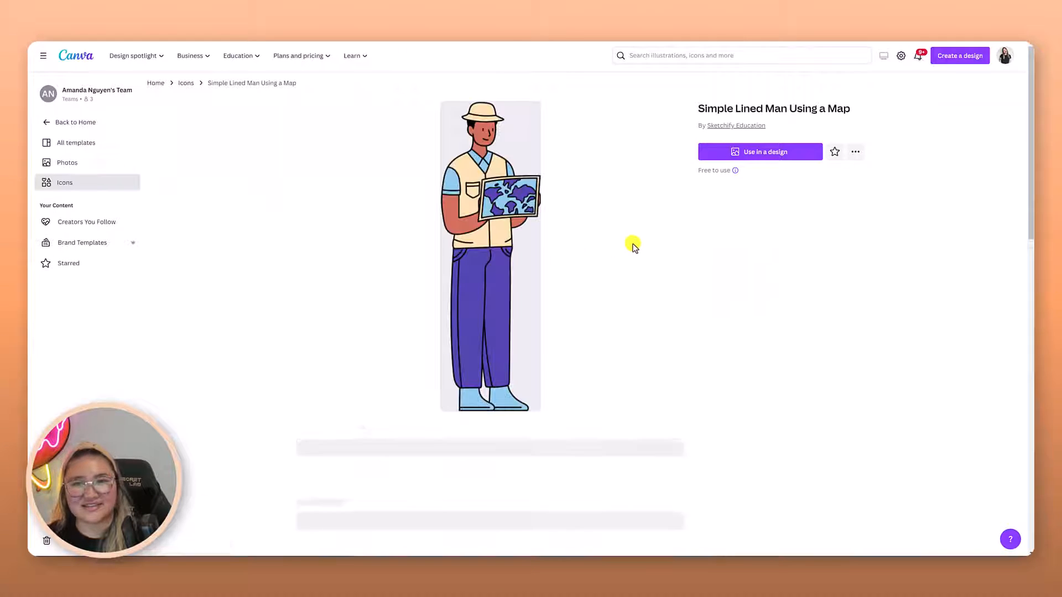
scroll(542, 352, down, 6)
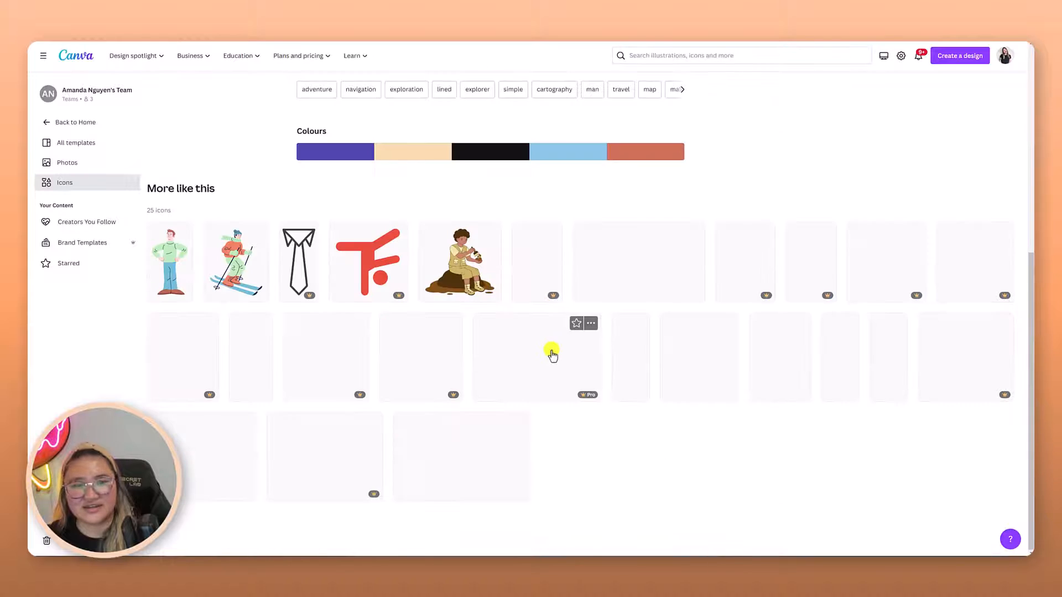
scroll(549, 351, up, 5)
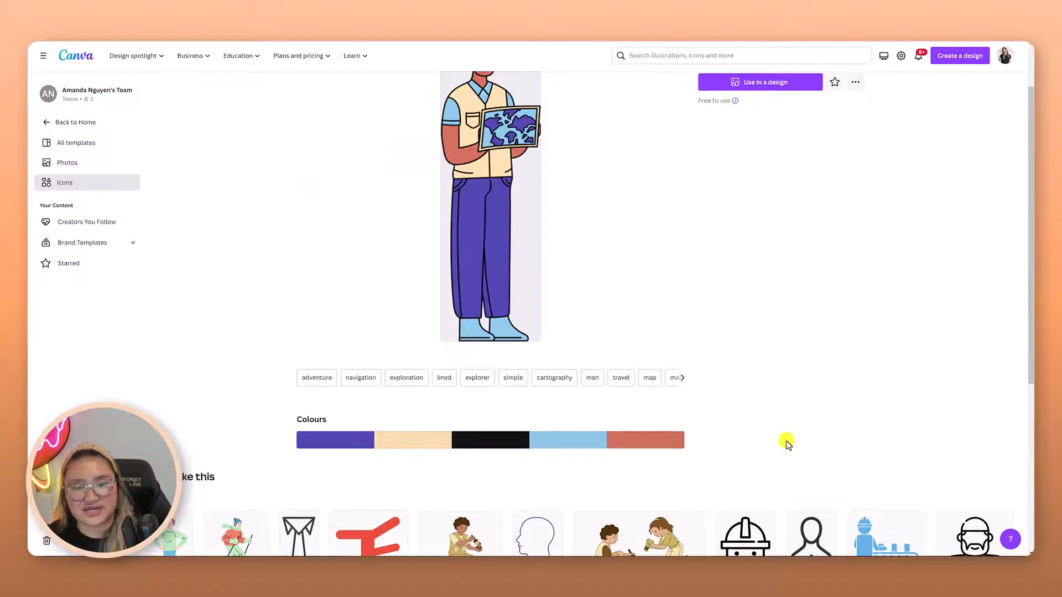
scroll(791, 436, down, 5)
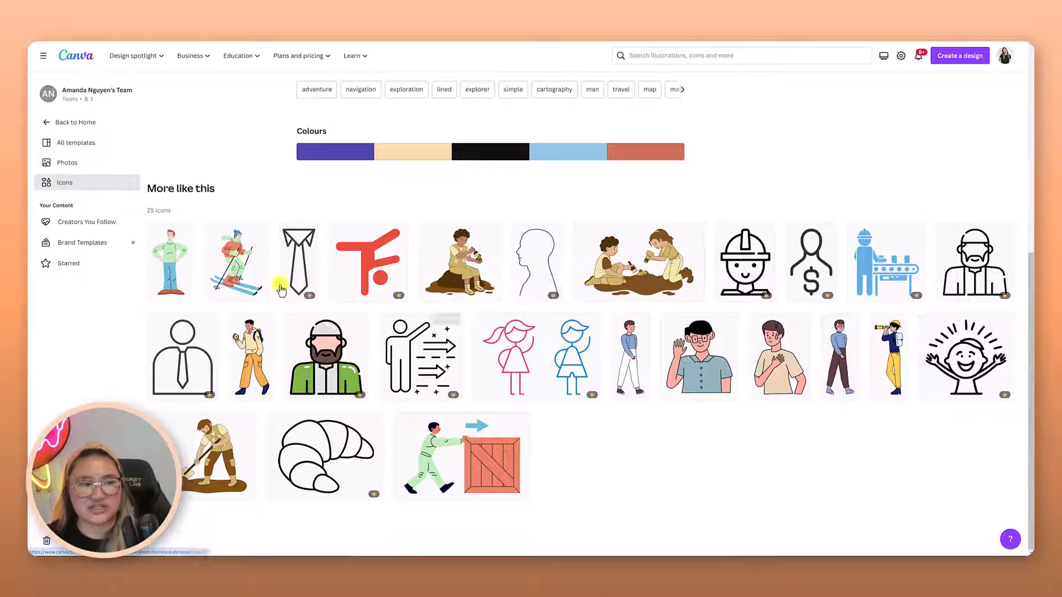
scroll(741, 450, up, 6)
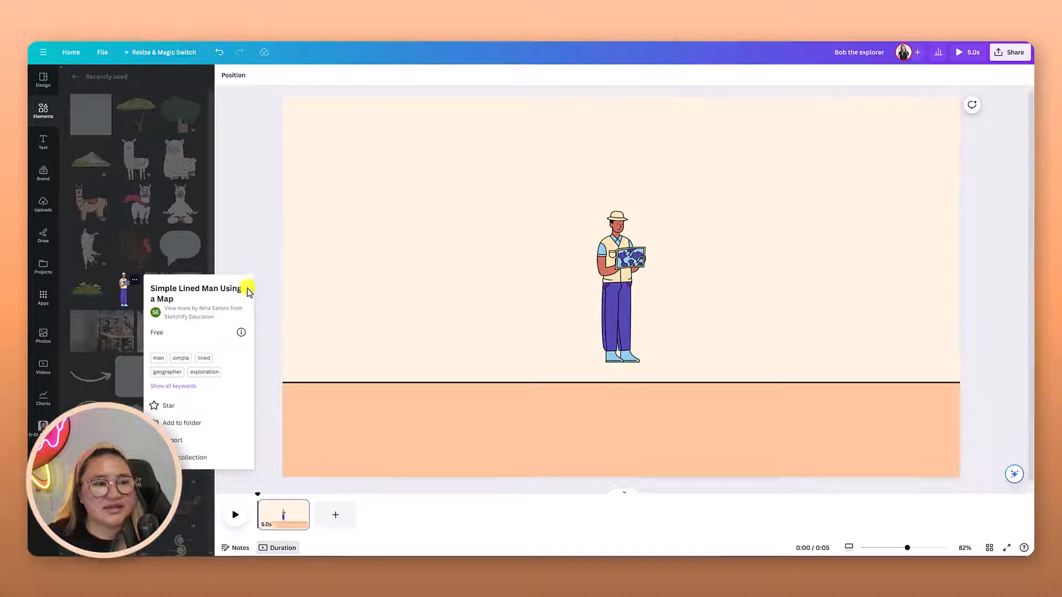
click(256, 244)
- Enlarge the man graphic and stand him on the ground line at the horizontal centre of the page
drag(603, 260, 625, 283)
drag(645, 230, 622, 230)
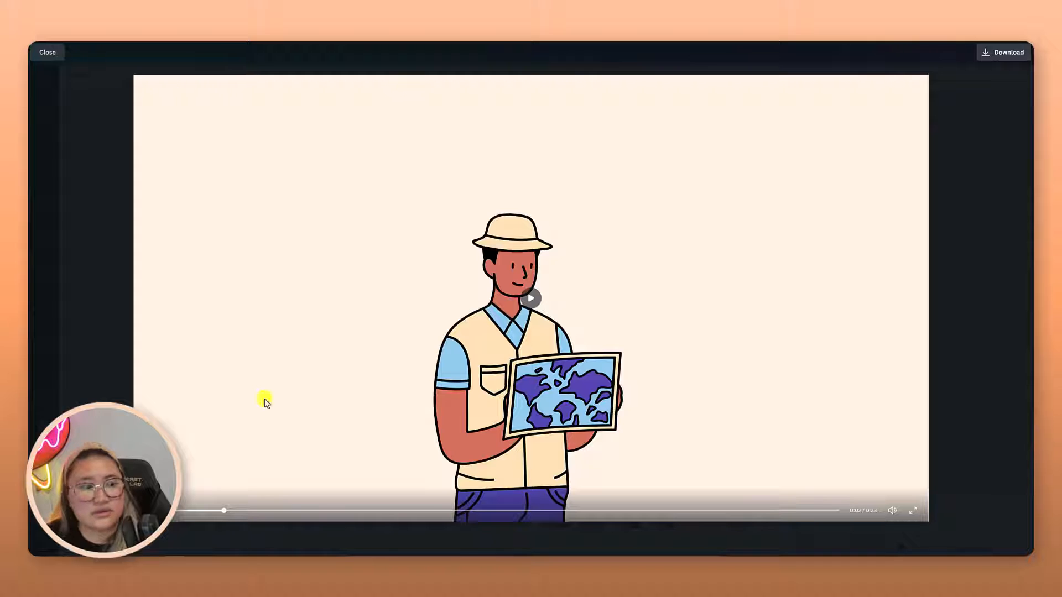
click(182, 510)
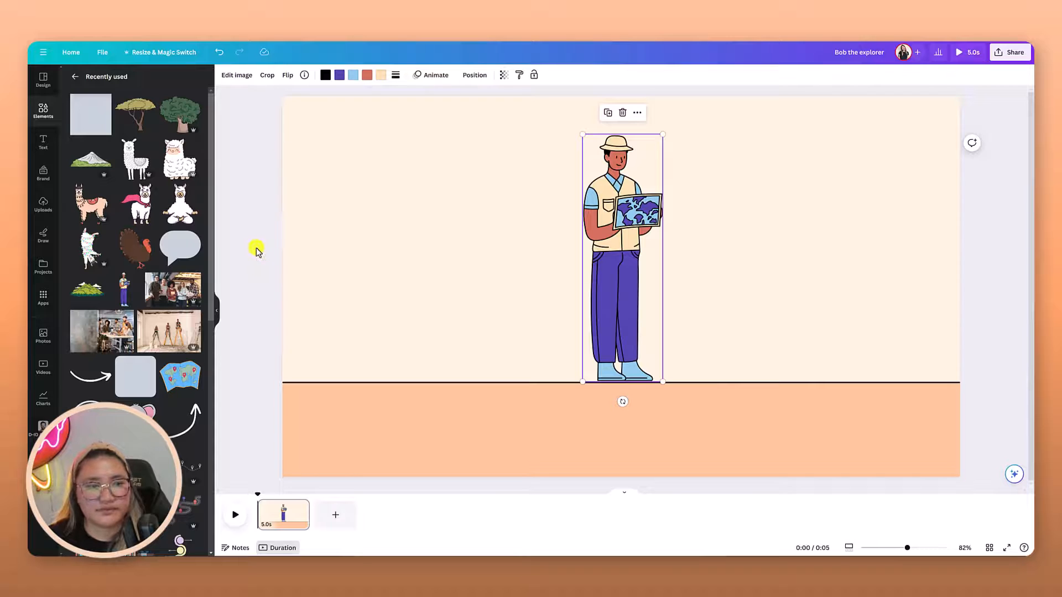
click(256, 250)
click(587, 295)
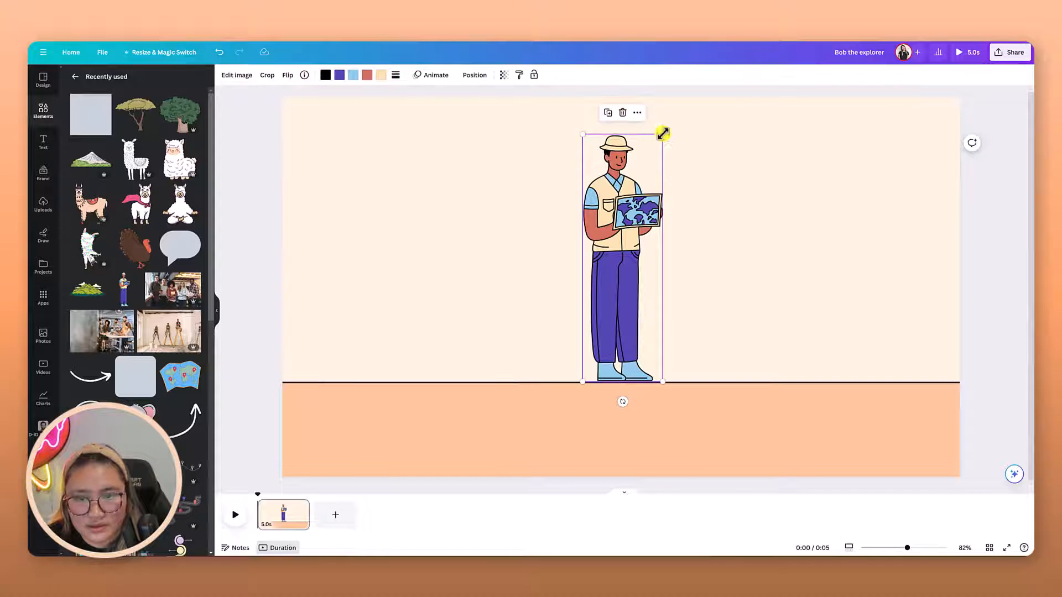
drag(662, 134, 625, 172)
drag(605, 221, 609, 225)
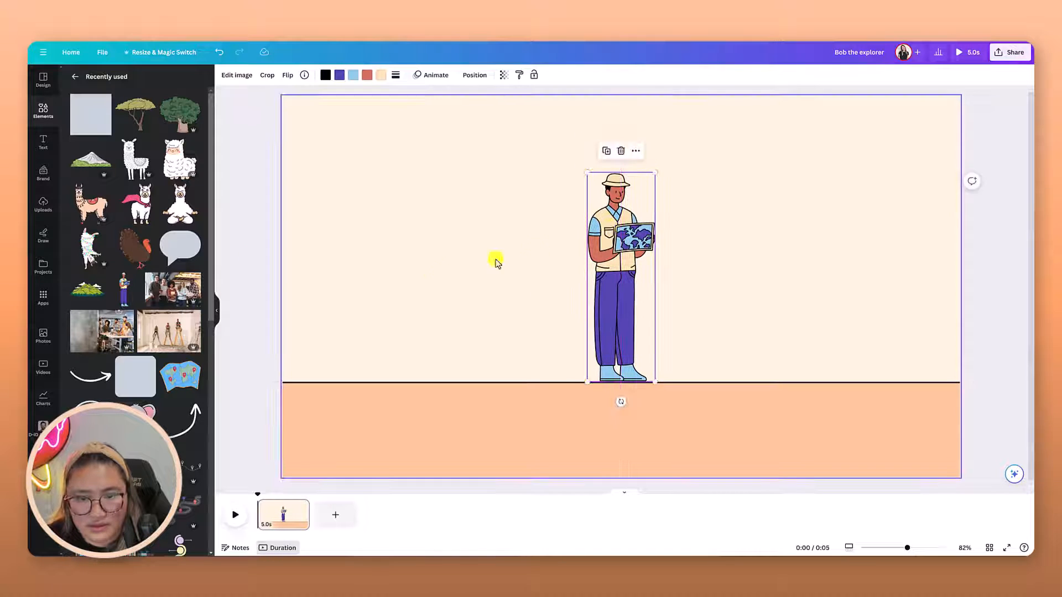
click(433, 274)
click(258, 343)
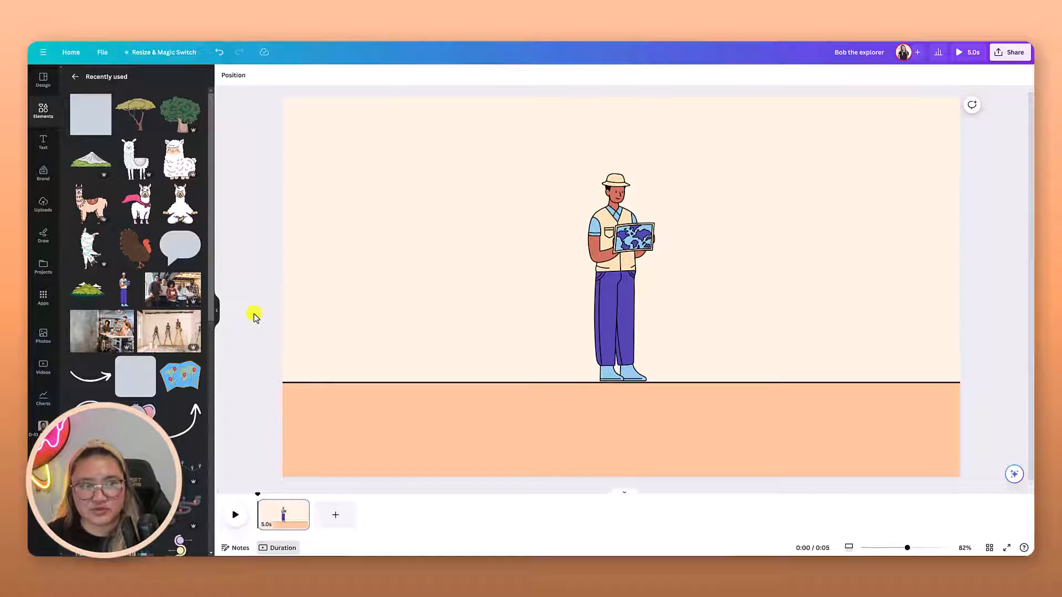
- Group the man graphic with the ground strip
click(215, 310)
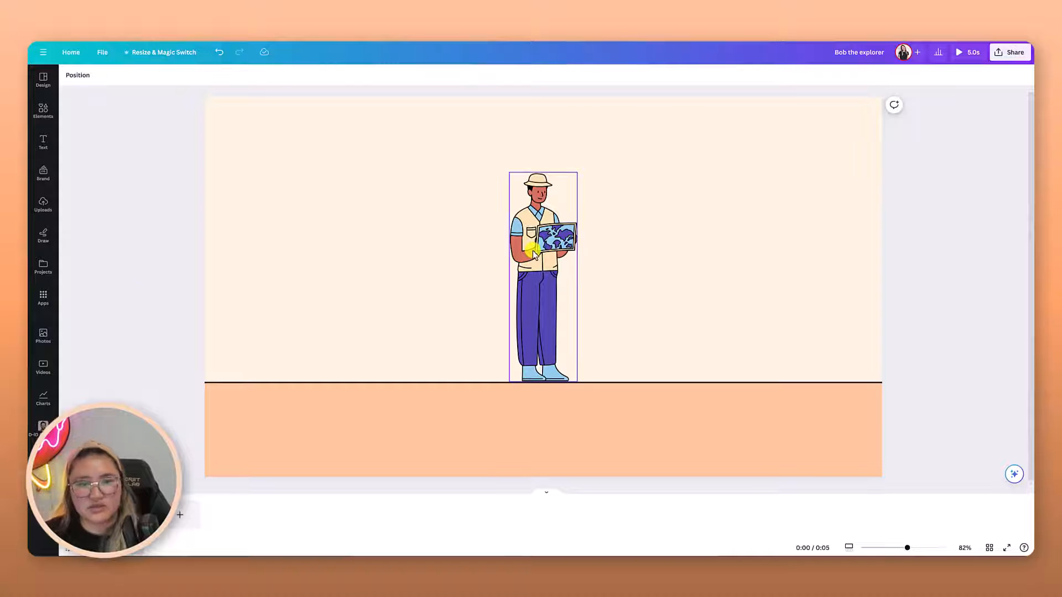
click(328, 182)
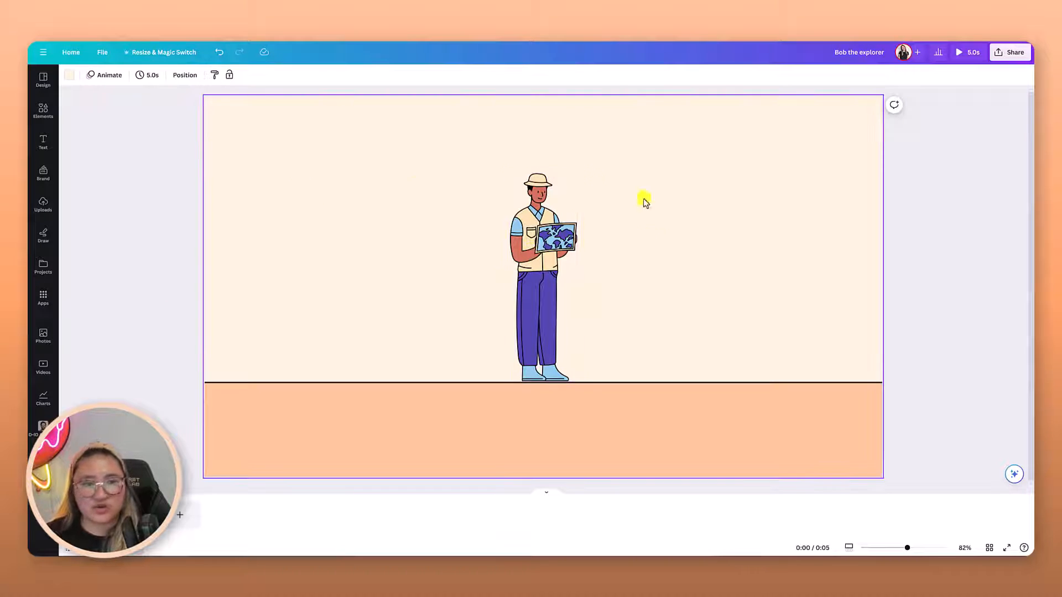
click(559, 212)
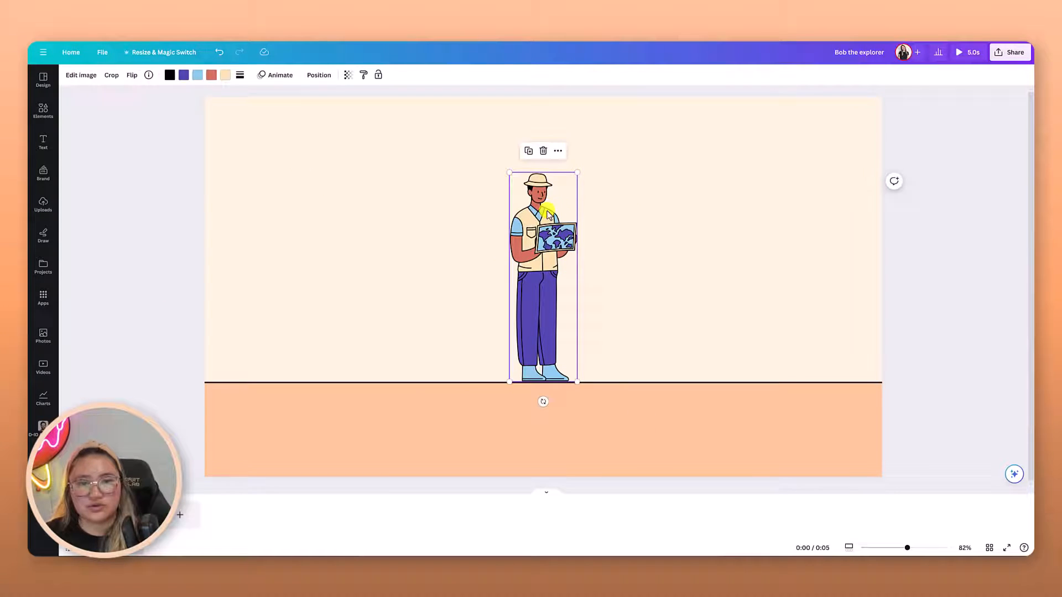
shift+click(478, 403)
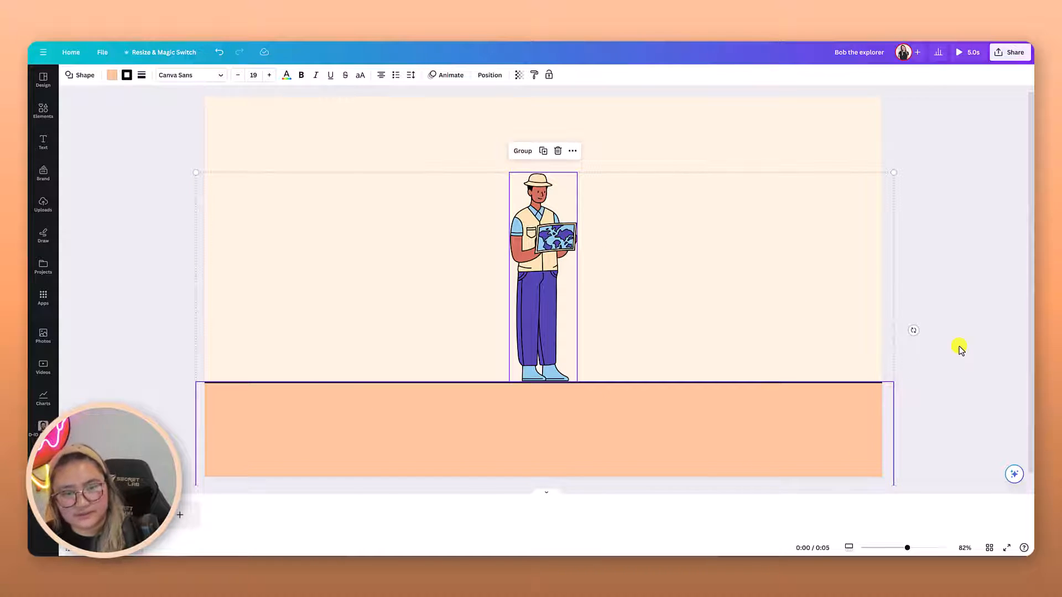
key(ctrl+g)
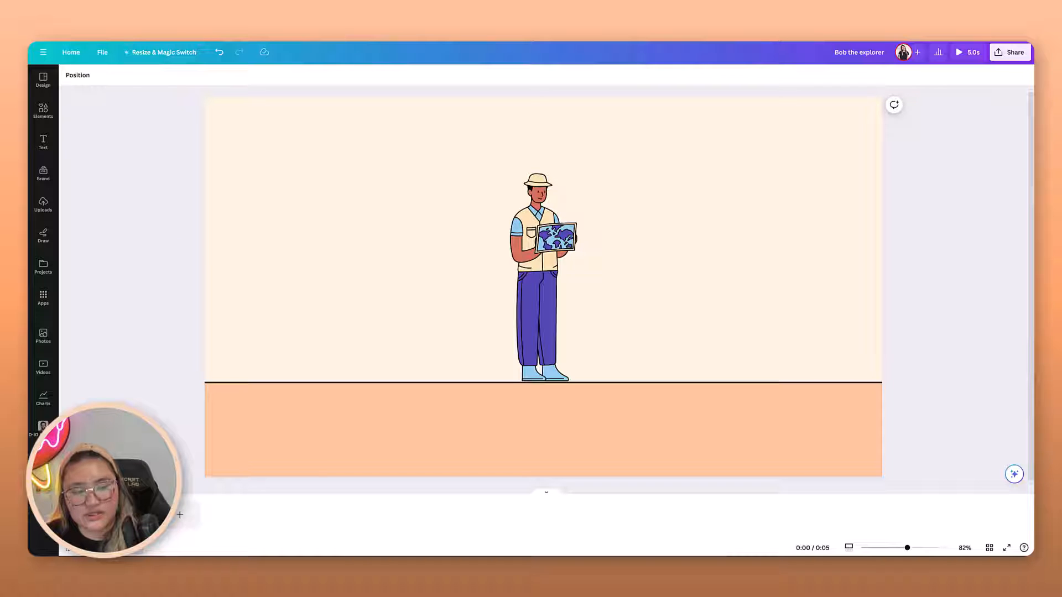
- Shorten the page's duration to 2.0 seconds and preview the video
click(387, 238)
drag(176, 522, 111, 522)
click(967, 52)
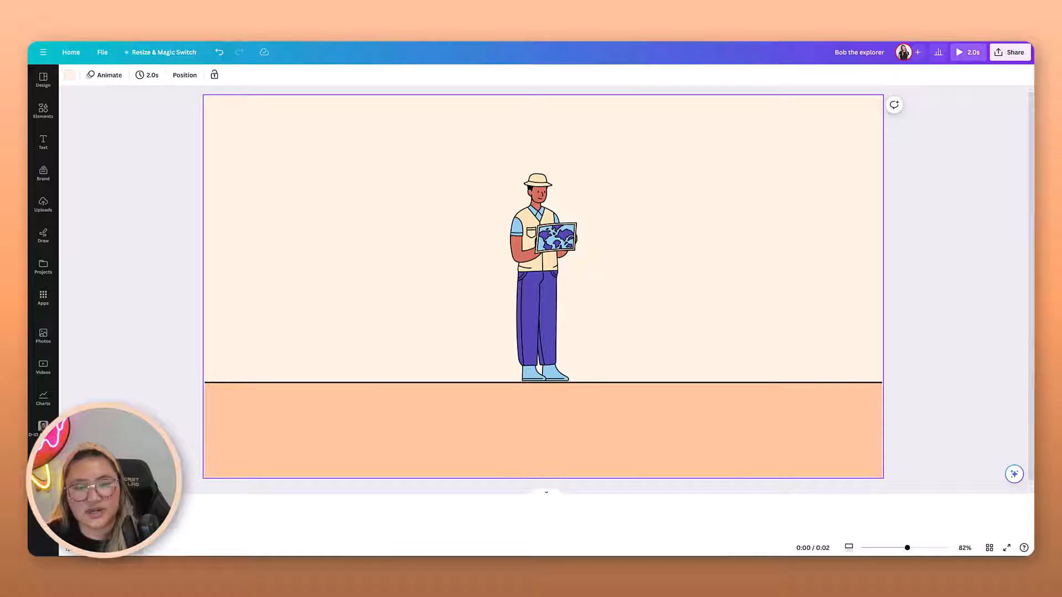
- Duplicate the page and enlarge the grouped man and ground on the copy so the man is framed from about the thighs up
right_click(116, 517)
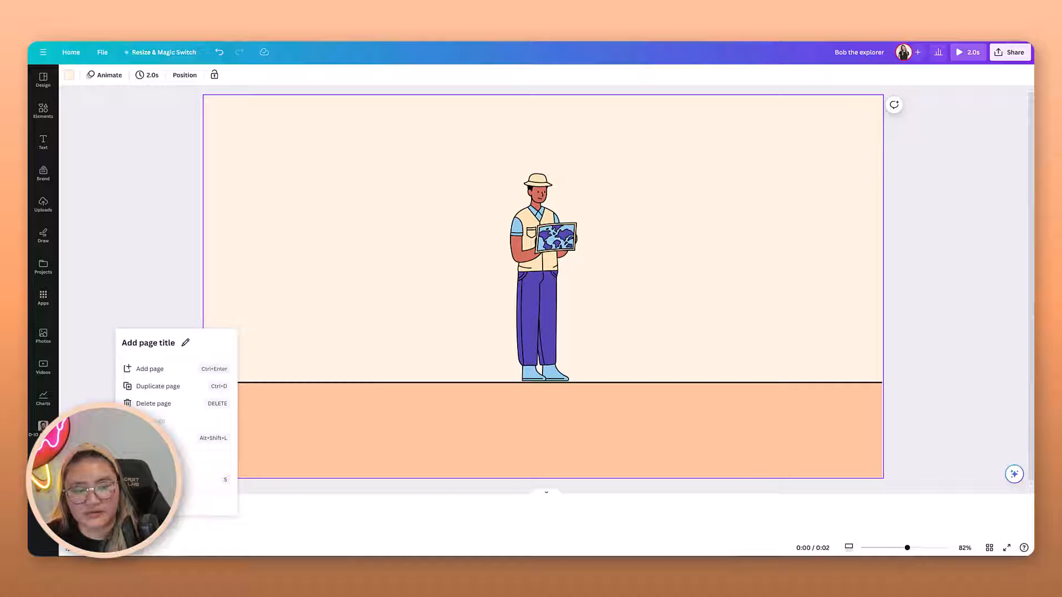
click(168, 386)
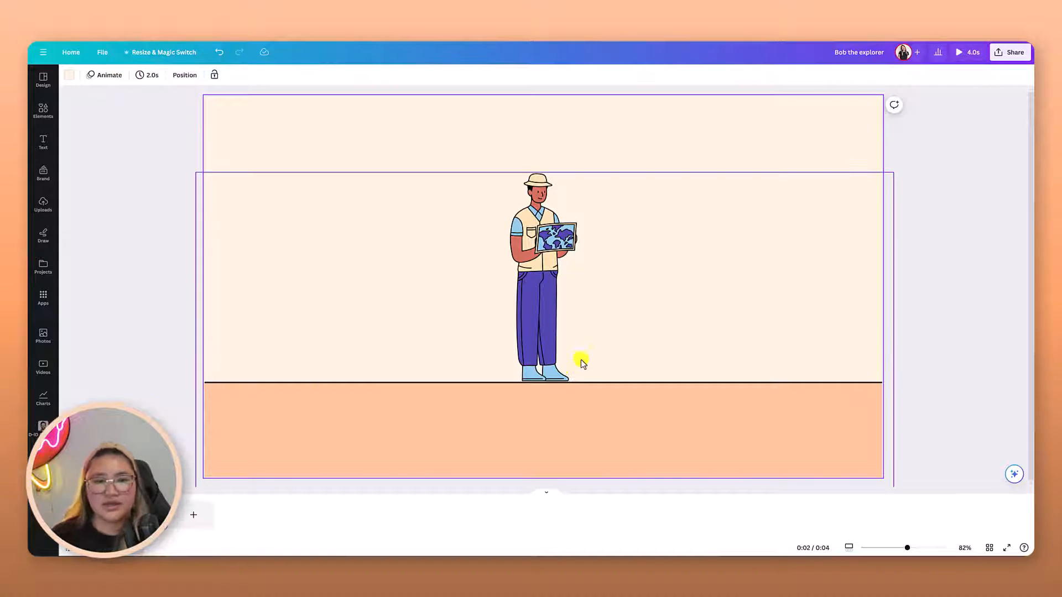
click(600, 231)
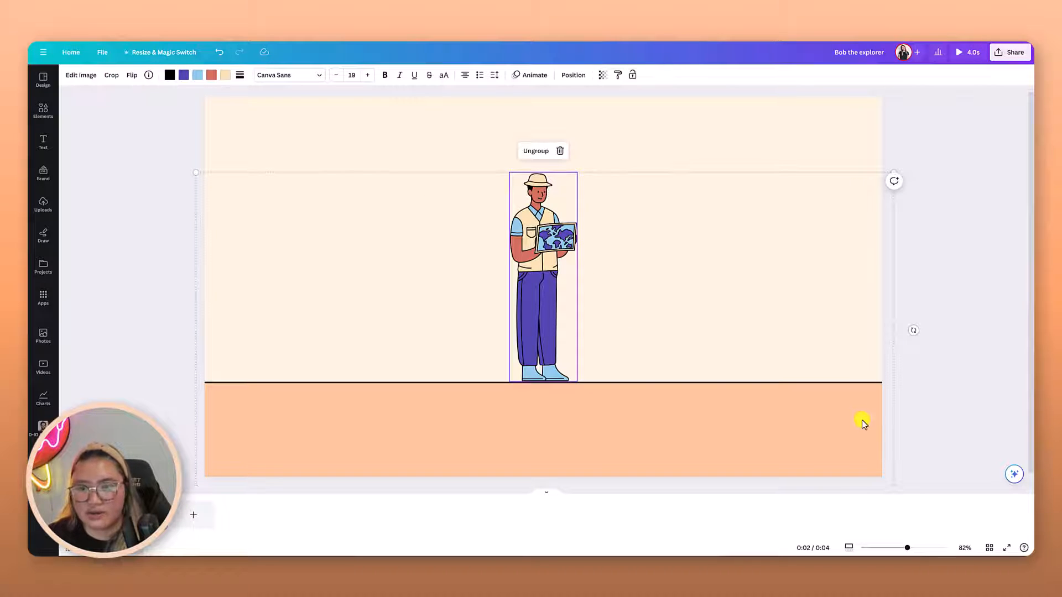
click(941, 355)
click(815, 327)
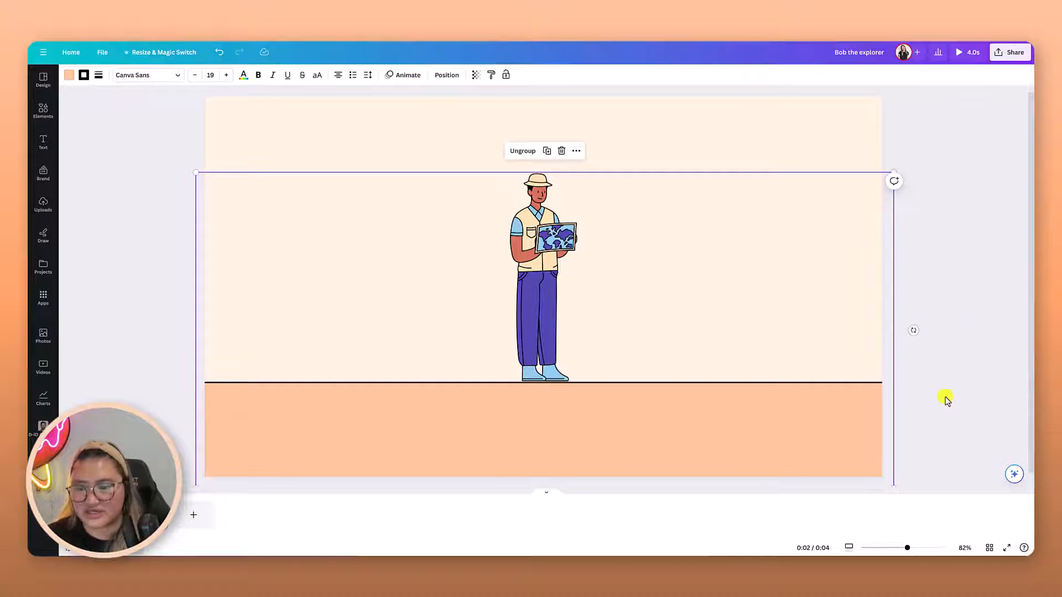
drag(907, 547, 893, 548)
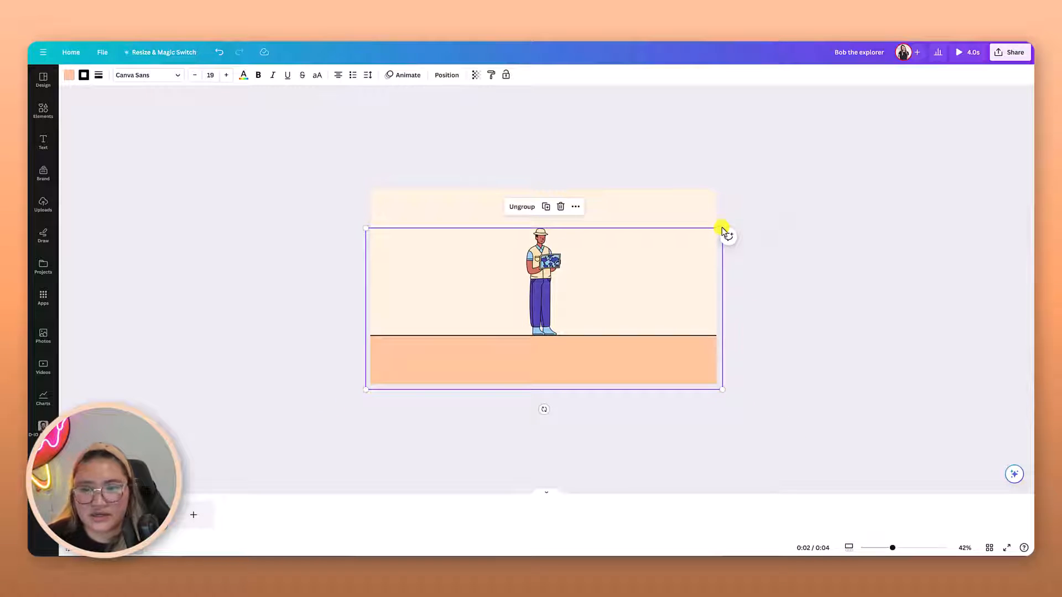
drag(724, 223, 1003, 86)
drag(545, 320, 485, 366)
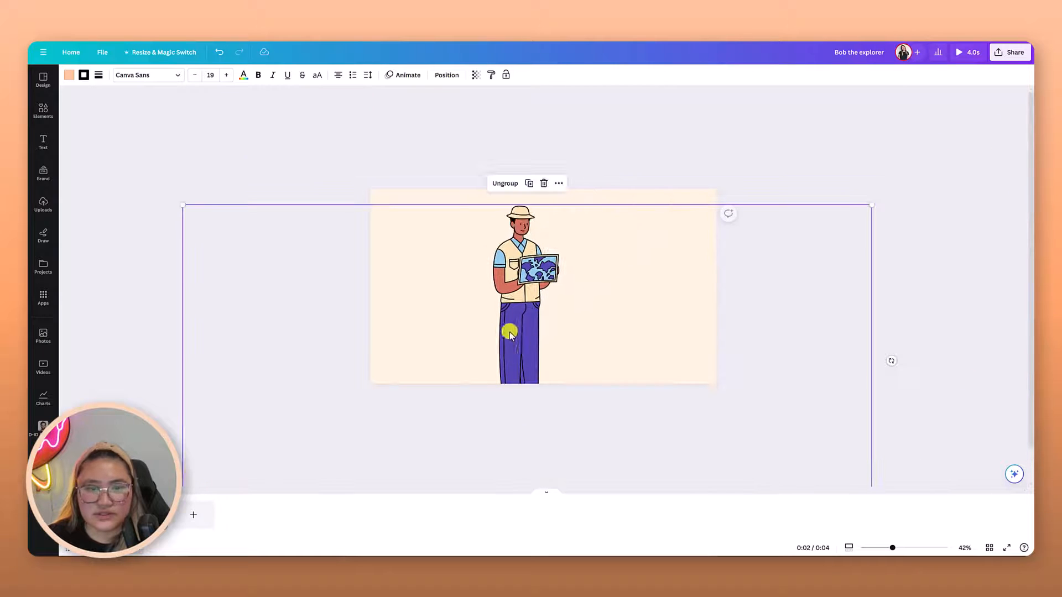
drag(526, 281, 540, 328)
drag(883, 252, 1011, 194)
drag(616, 332, 568, 354)
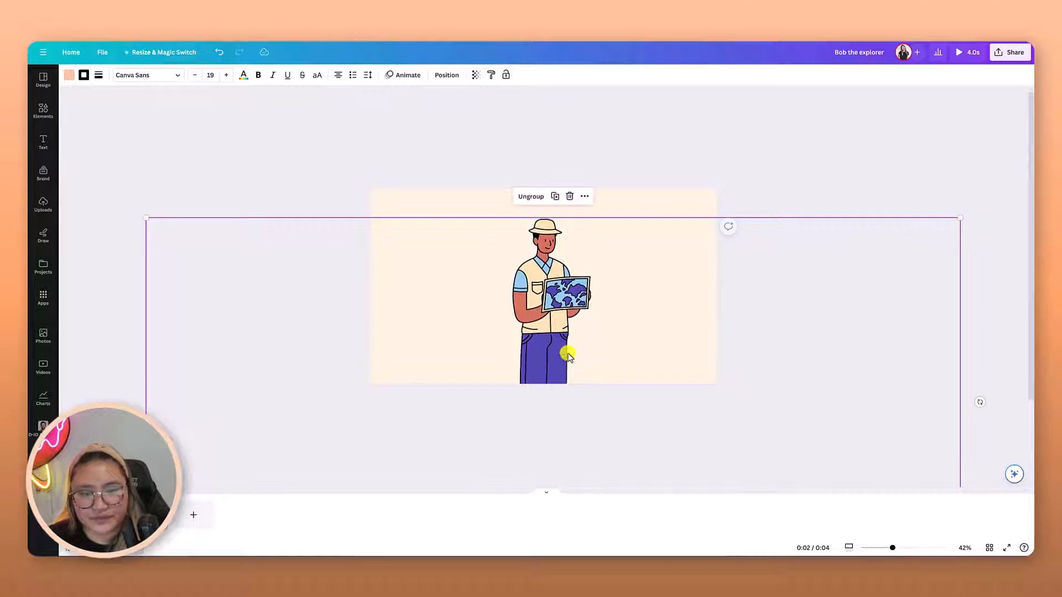
- Add a Match & Move transition between the two pages and lengthen its duration to the maximum
click(270, 179)
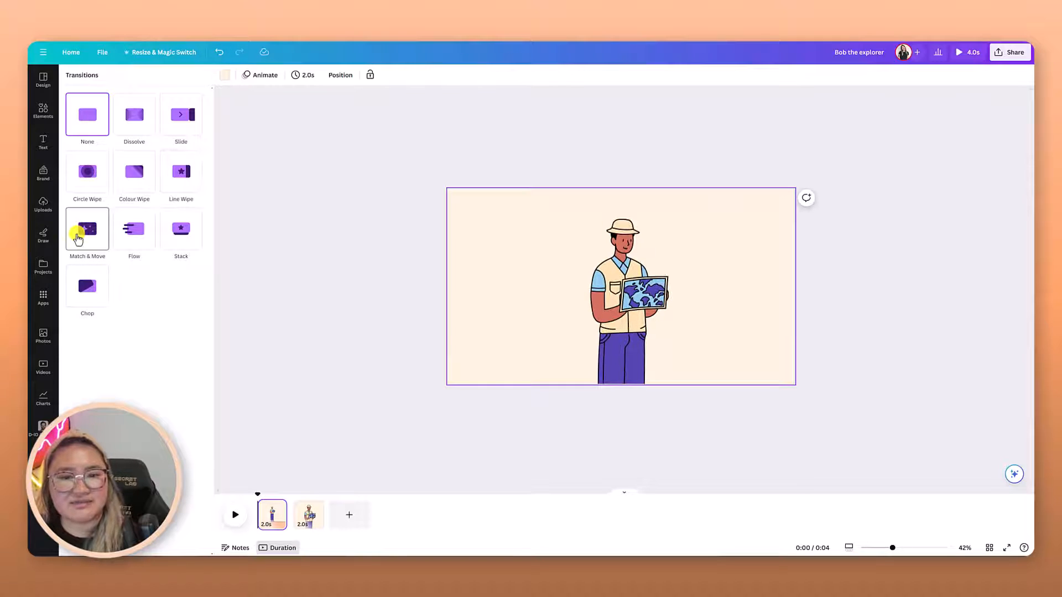
click(78, 238)
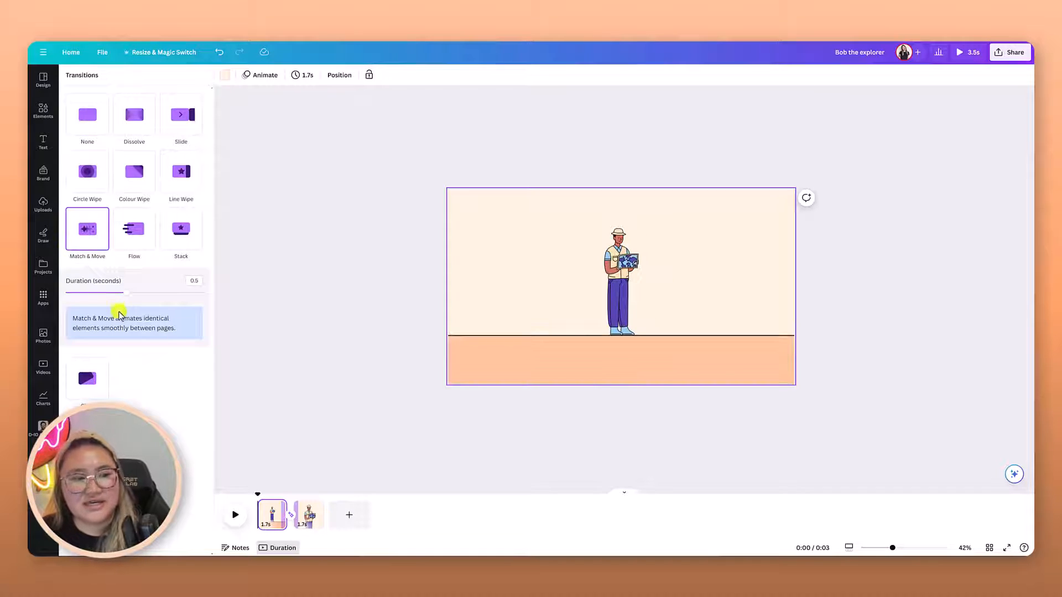
drag(125, 294, 199, 293)
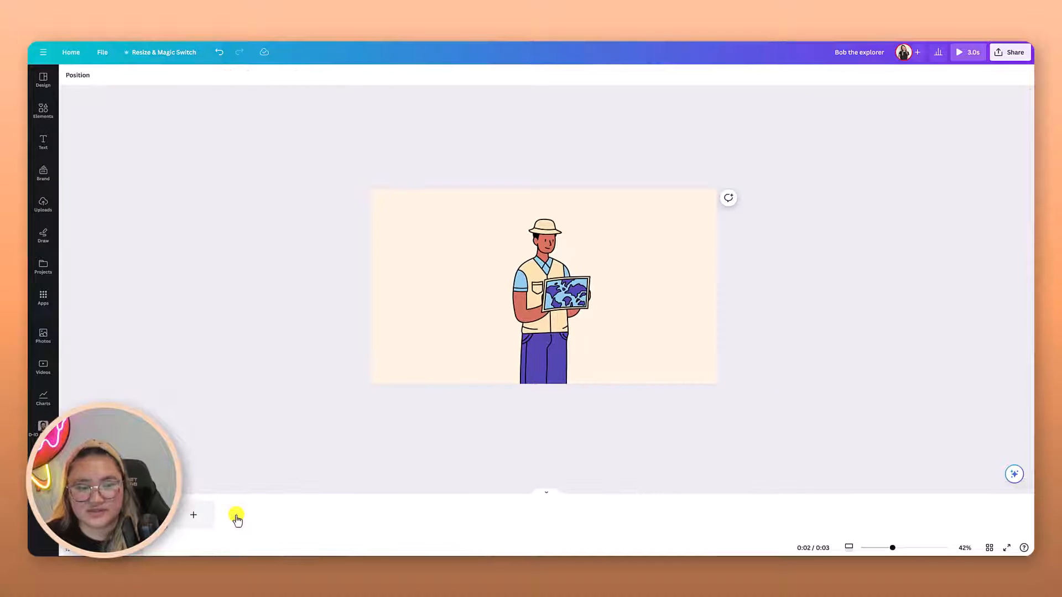
- Enlarge the group on the second page further to frame the man from the waist up, centre him and preview the video
click(540, 293)
click(545, 290)
click(716, 165)
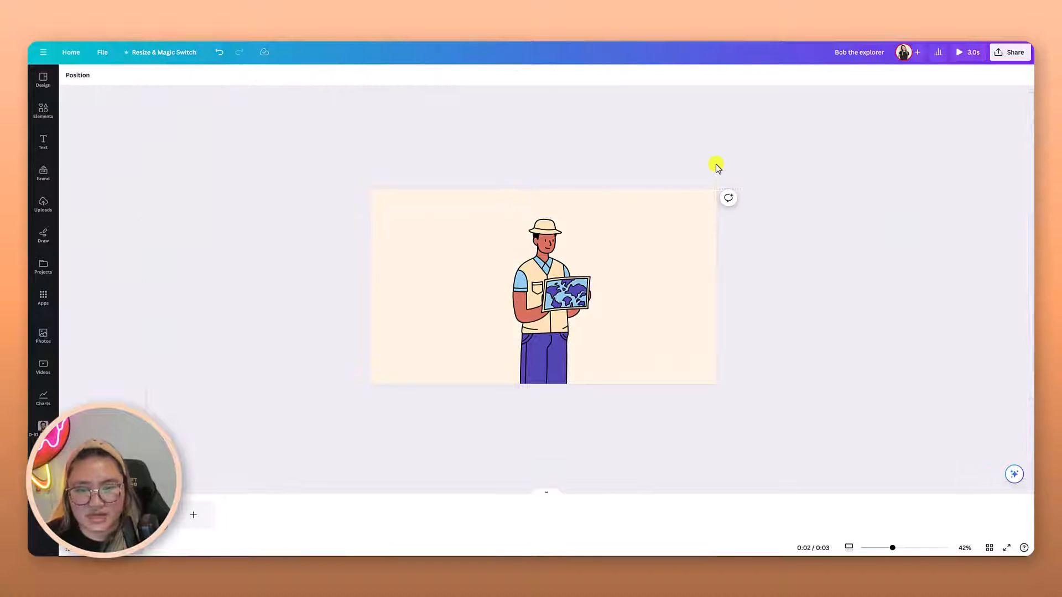
click(587, 254)
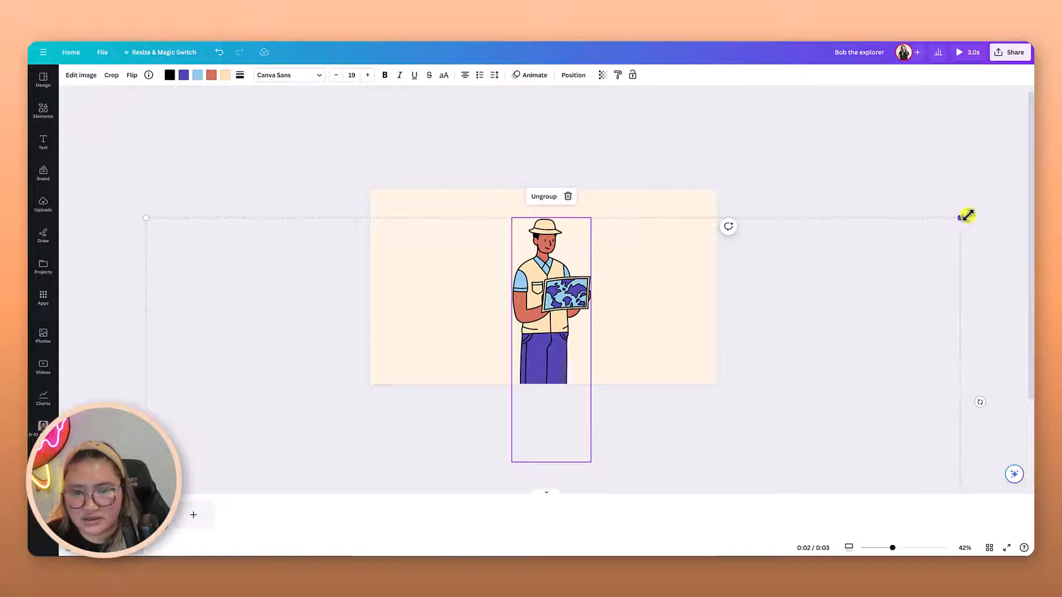
drag(967, 215, 996, 111)
drag(694, 263, 561, 291)
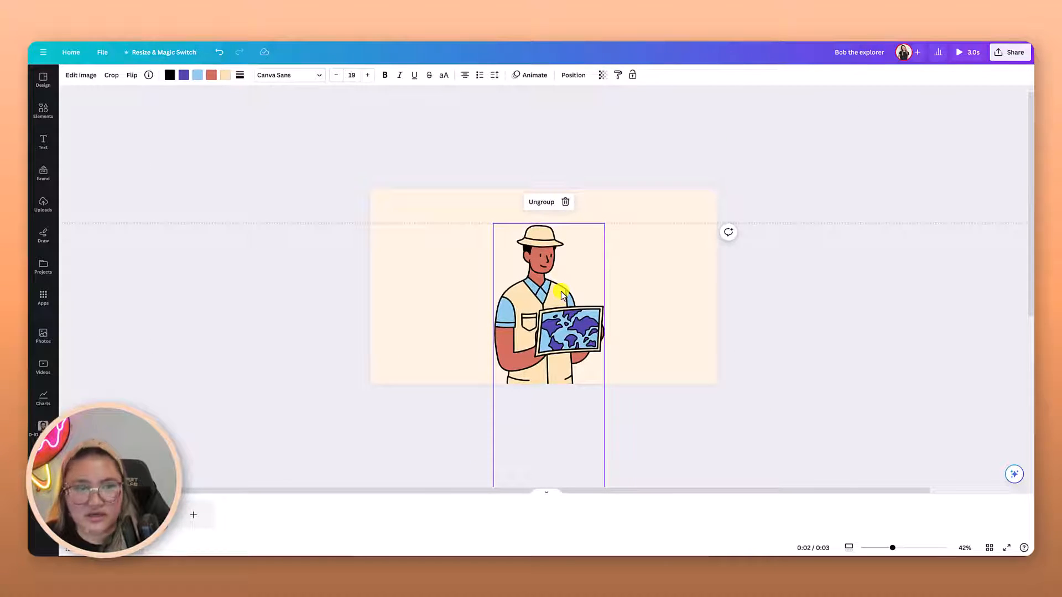
click(483, 151)
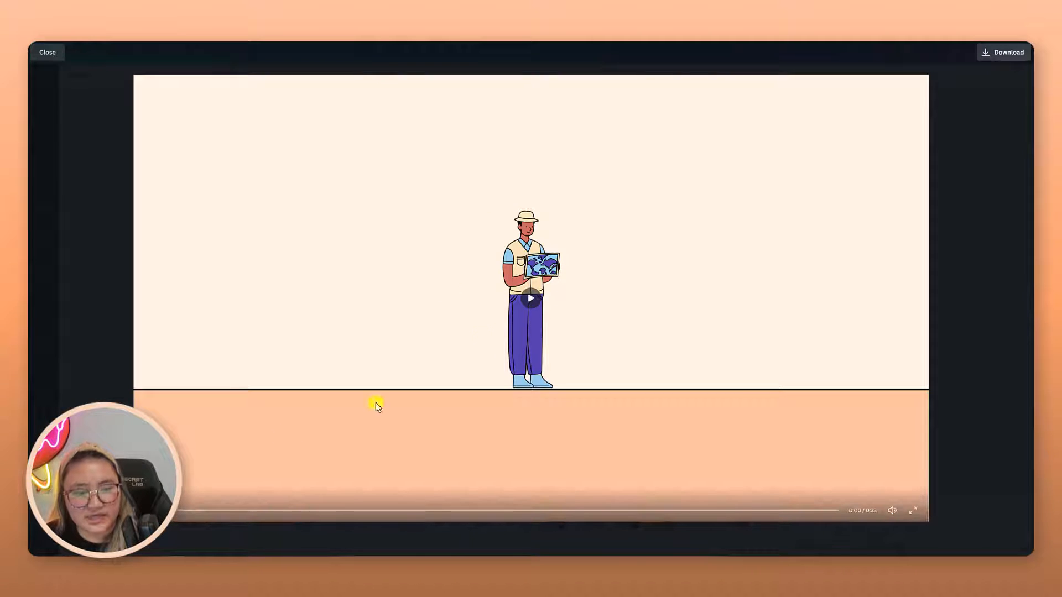
drag(176, 512, 255, 511)
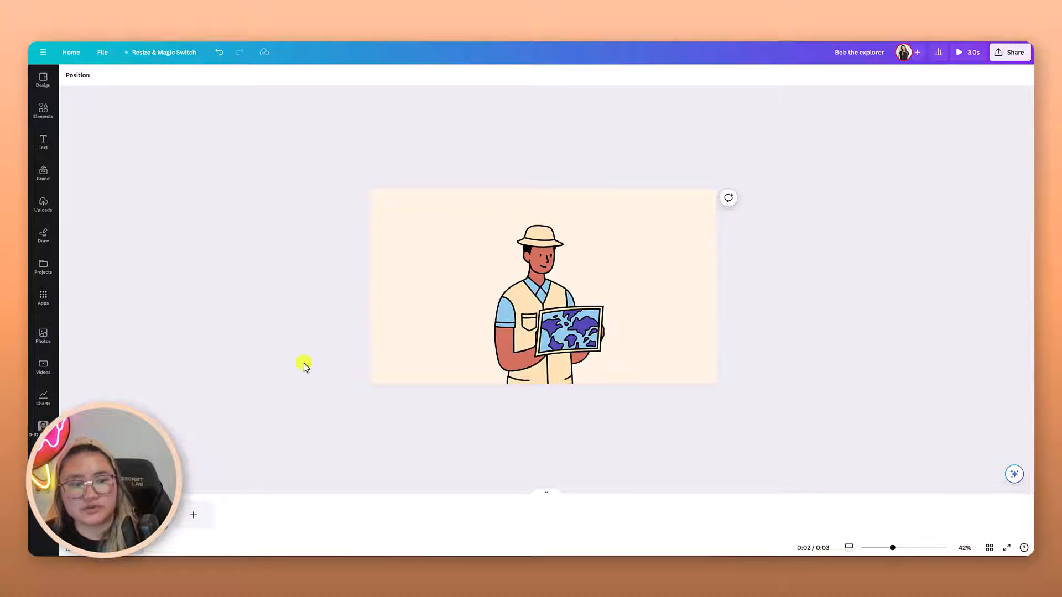
- Duplicate the second page to create a third page with the close-up of the man
right_click(152, 519)
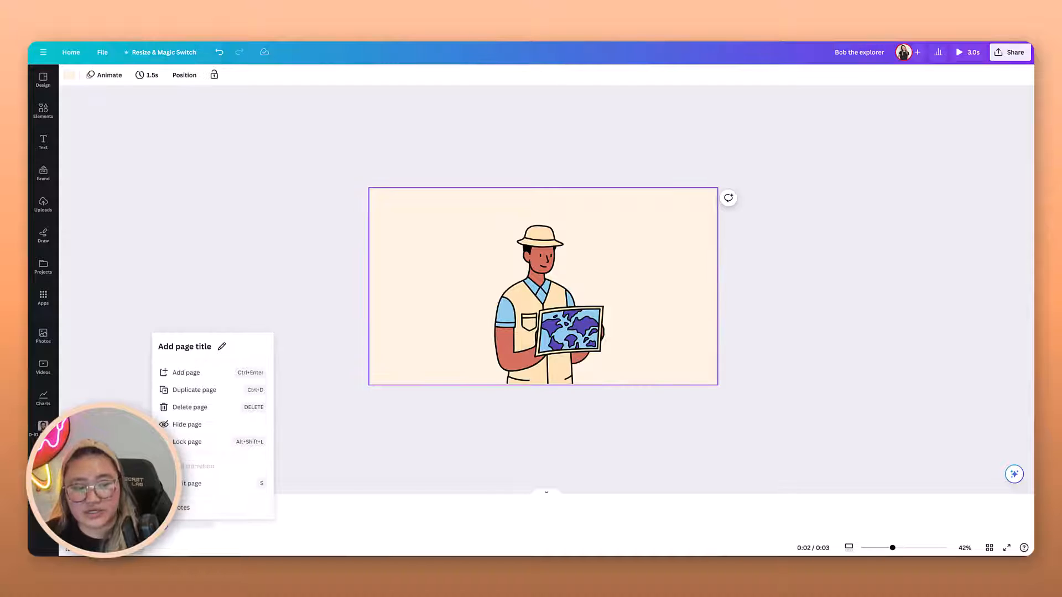
click(224, 390)
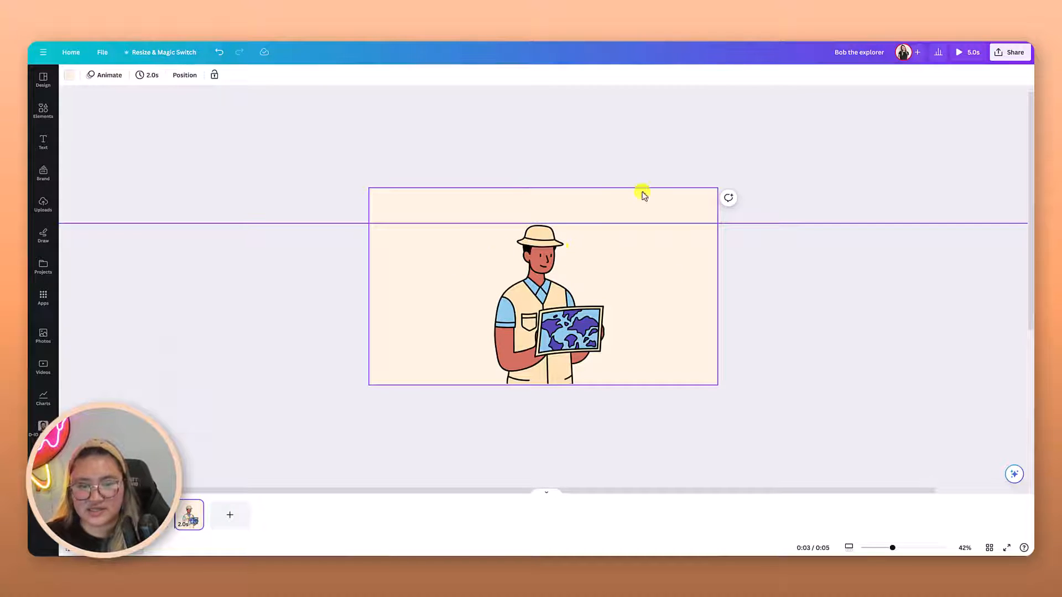
click(683, 137)
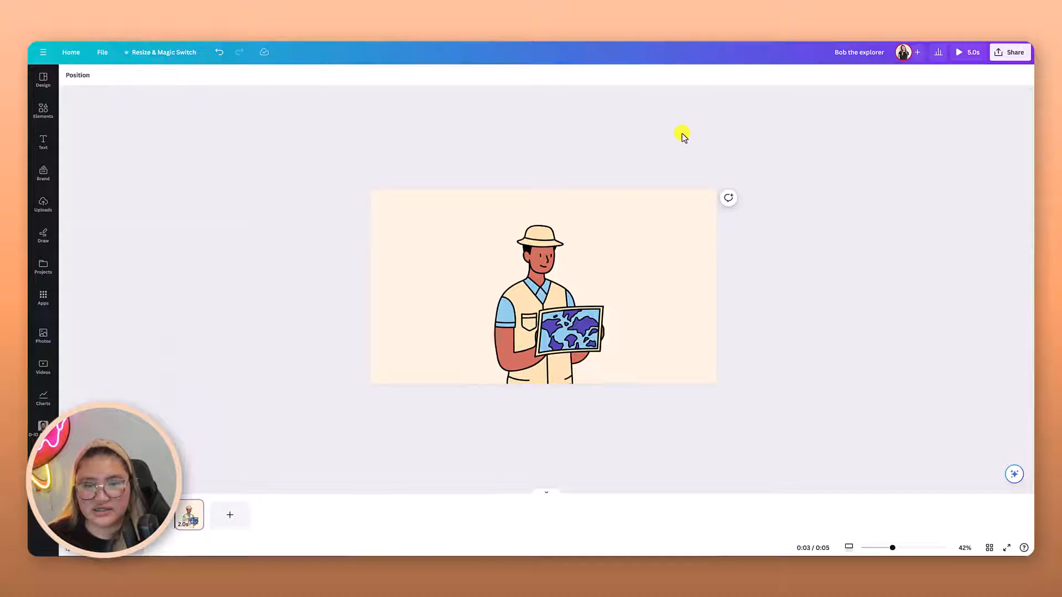
- Add the recently used speech bubble shape to the third page and place it, enlarged, beside the man's head
click(42, 115)
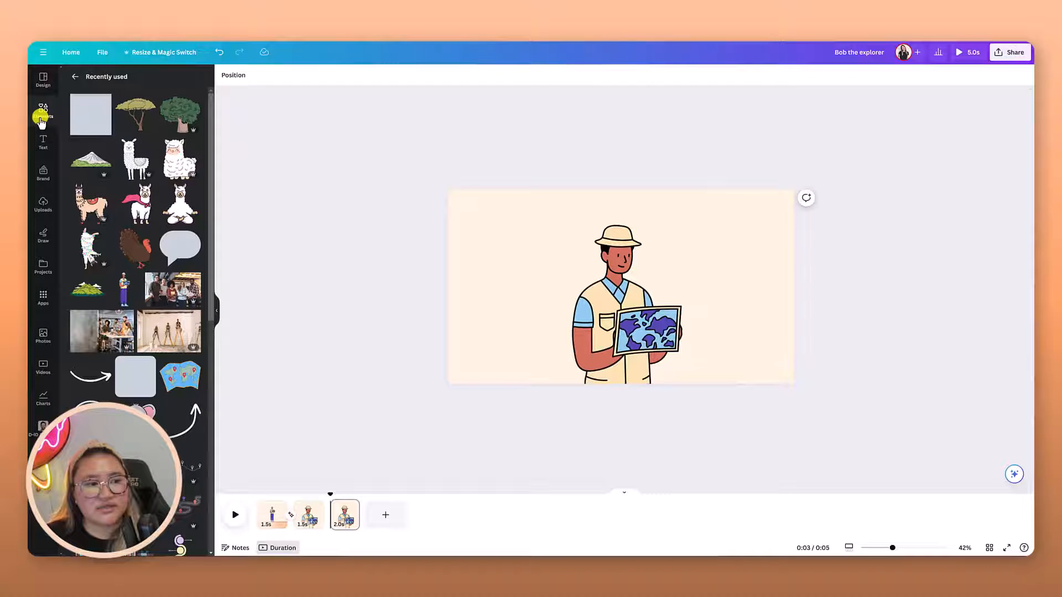
click(174, 247)
click(214, 319)
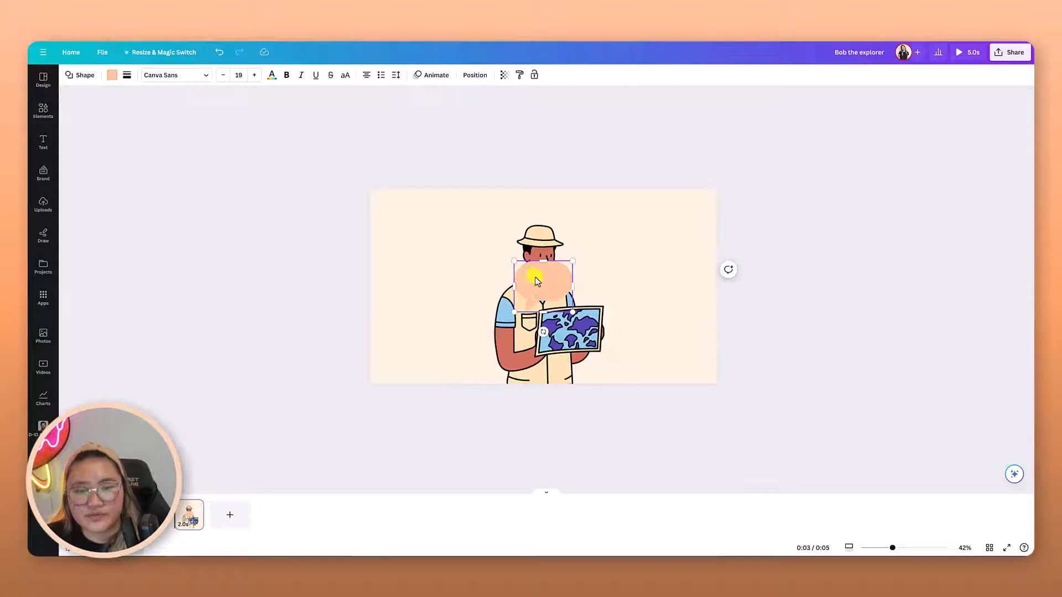
drag(534, 277, 629, 248)
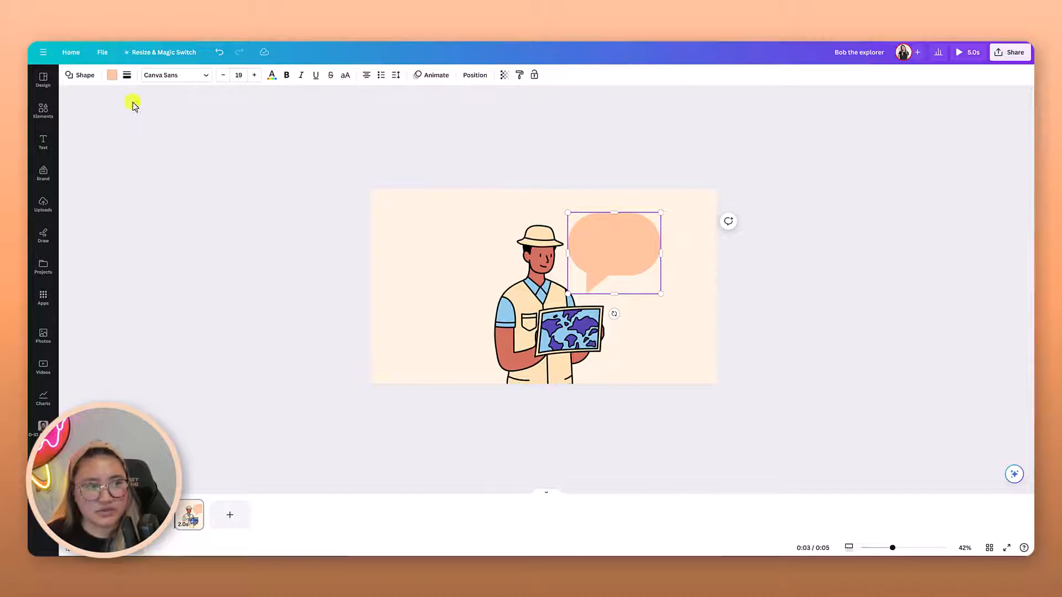
- Fill the speech bubble with white and give it a solid black border with a weight of 7
click(112, 75)
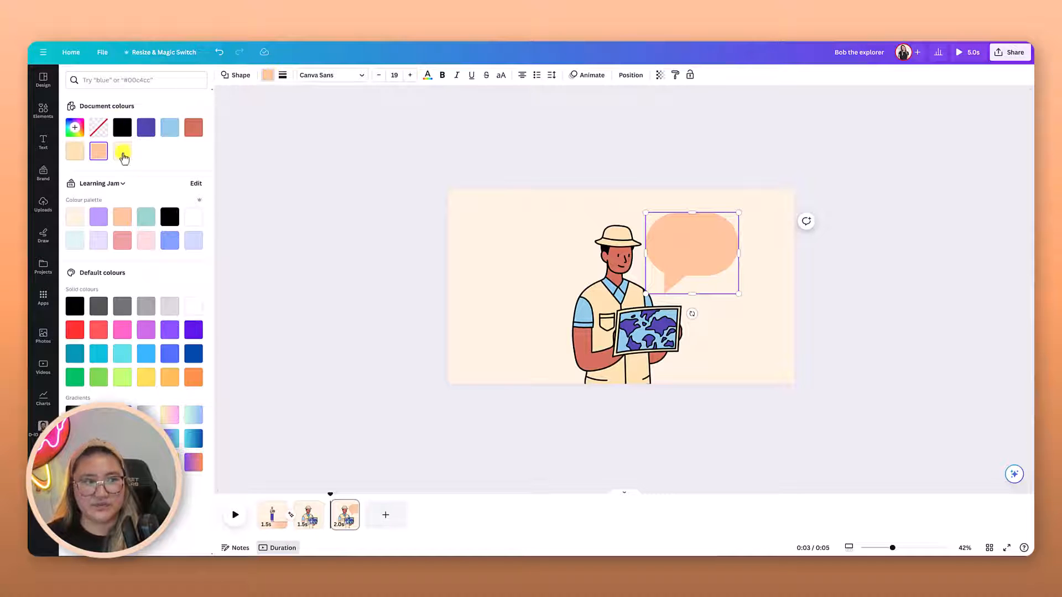
click(198, 220)
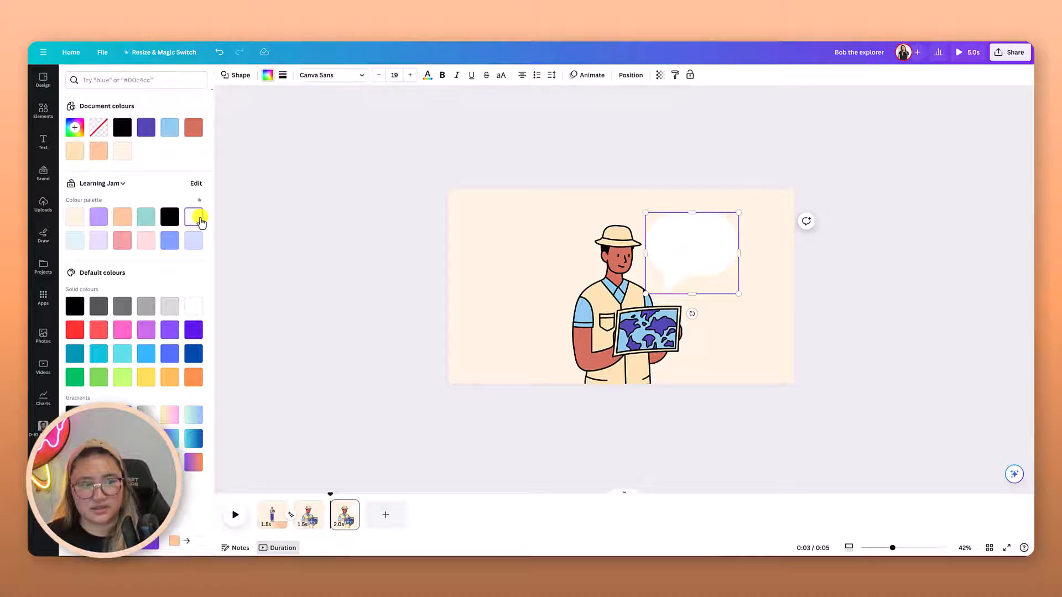
click(283, 78)
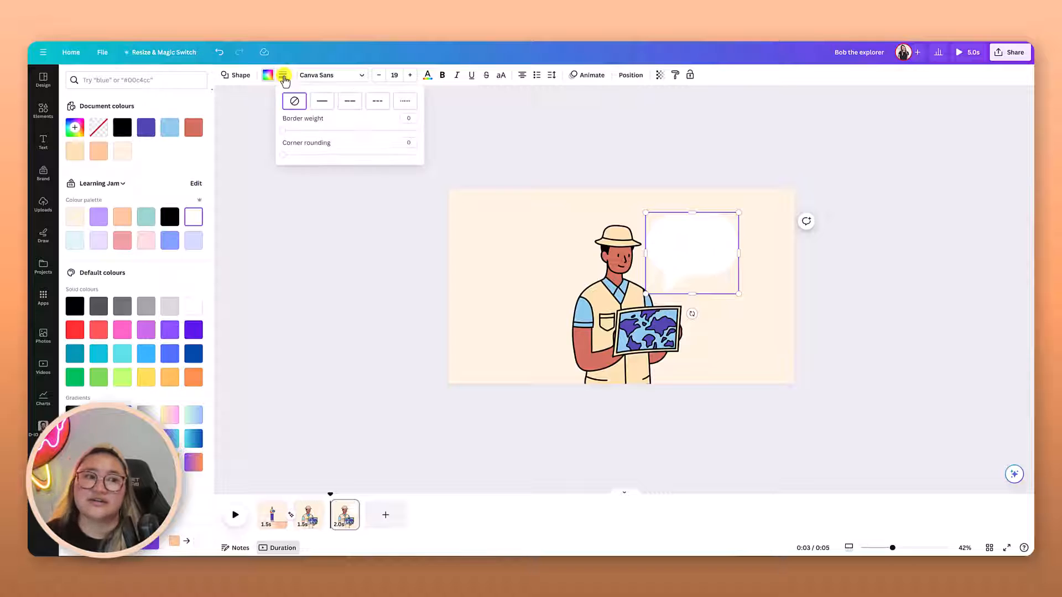
click(325, 102)
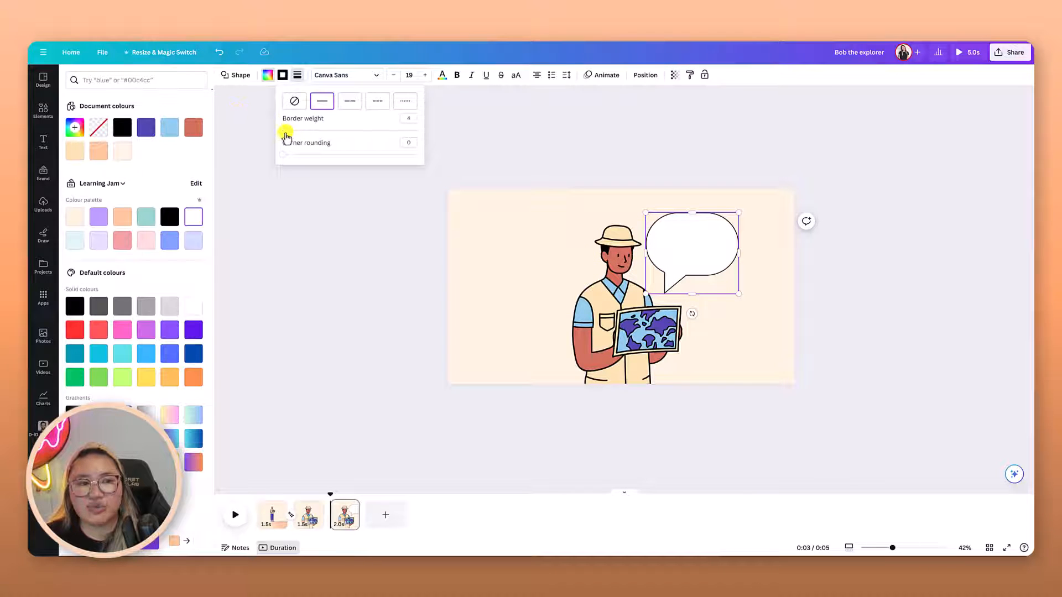
drag(288, 135, 293, 138)
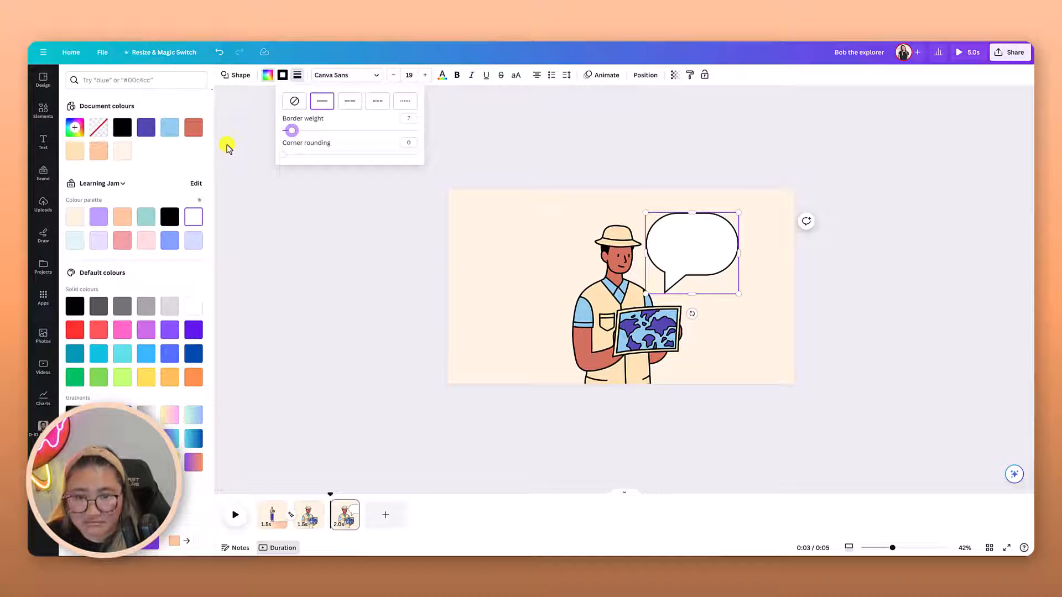
click(295, 335)
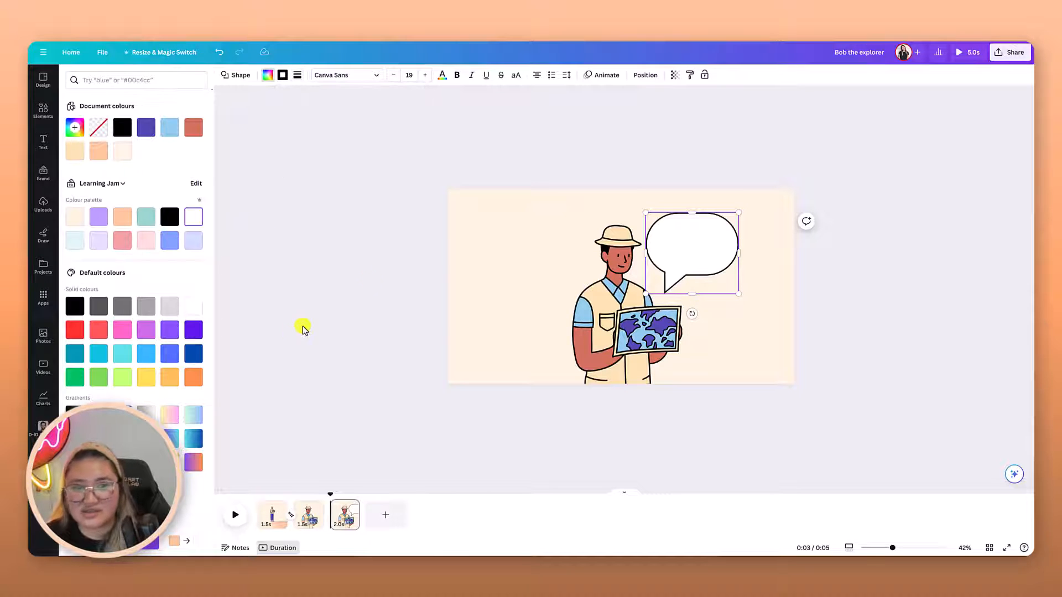
click(706, 258)
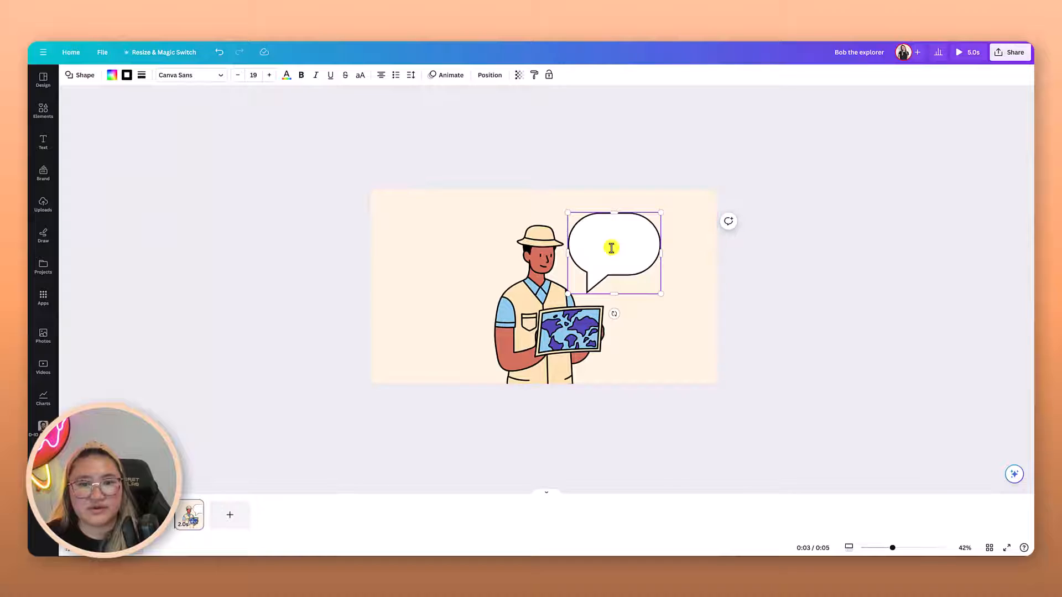
click(606, 135)
click(569, 209)
click(142, 76)
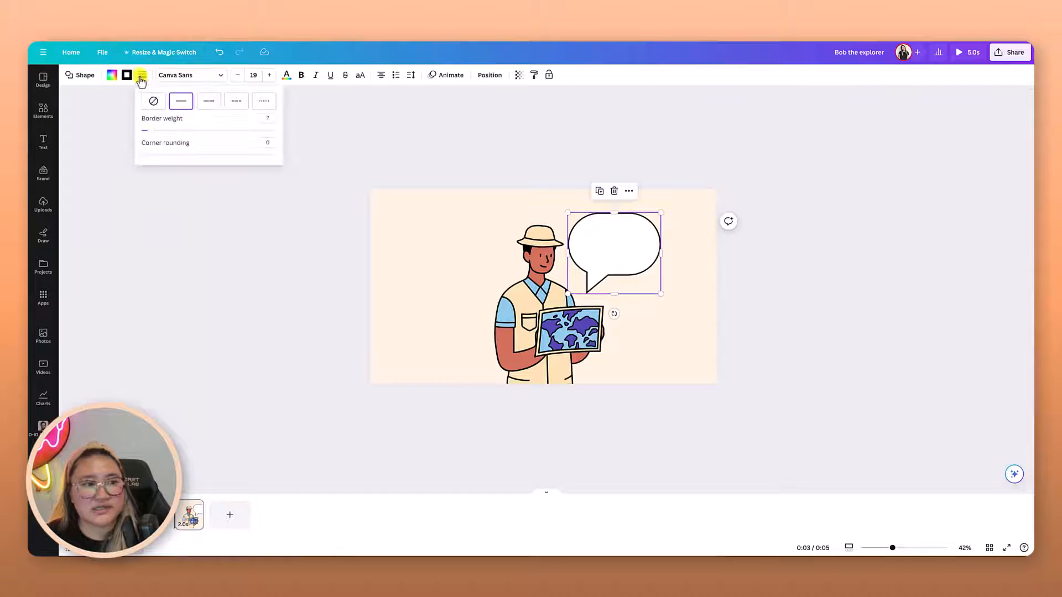
click(386, 139)
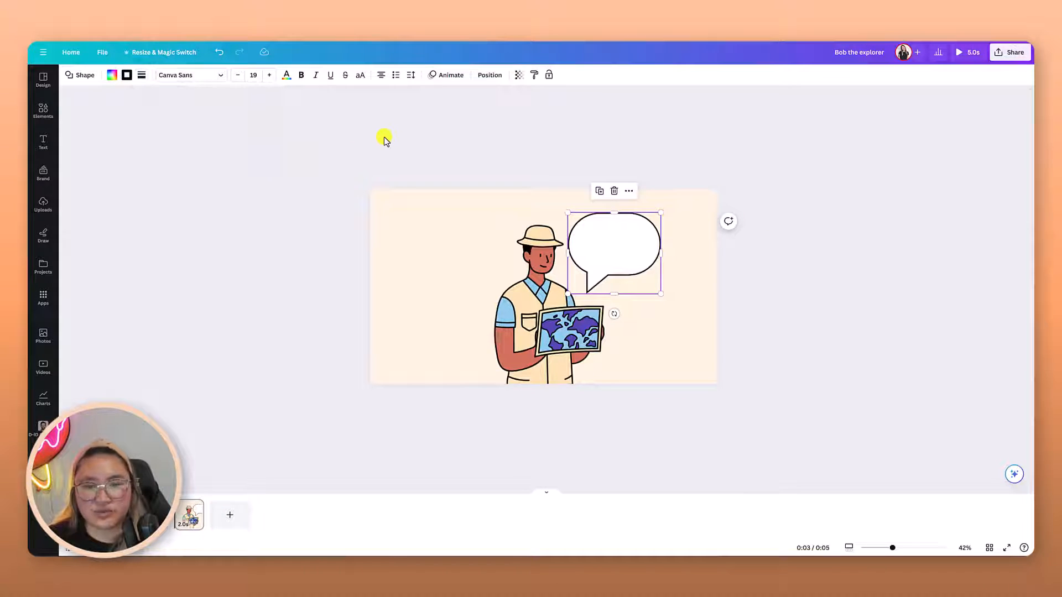
click(383, 139)
- Add a heading to the third page with the text "Where to next?"
click(44, 142)
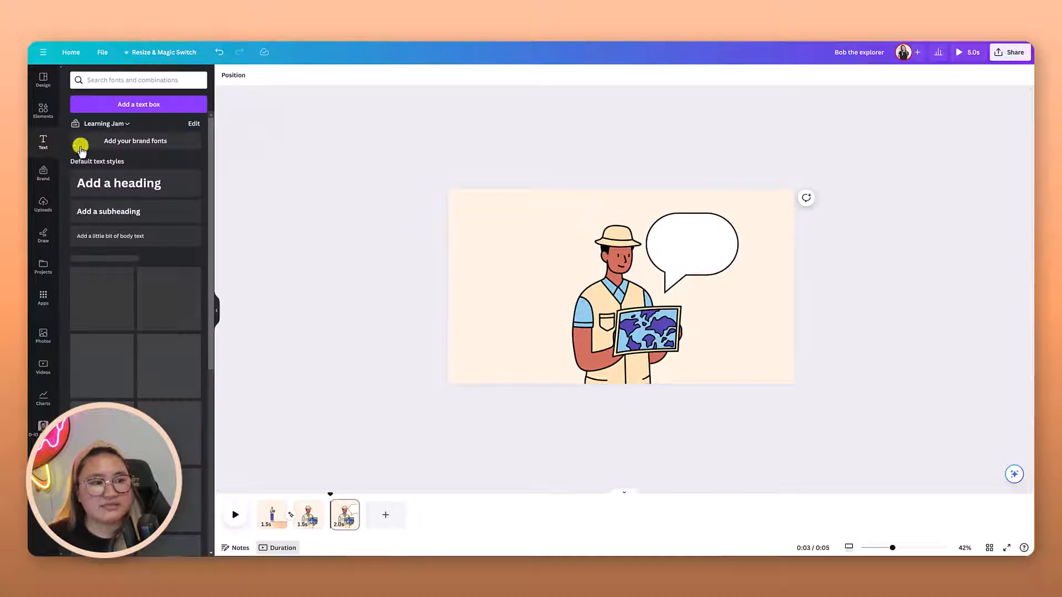
click(138, 185)
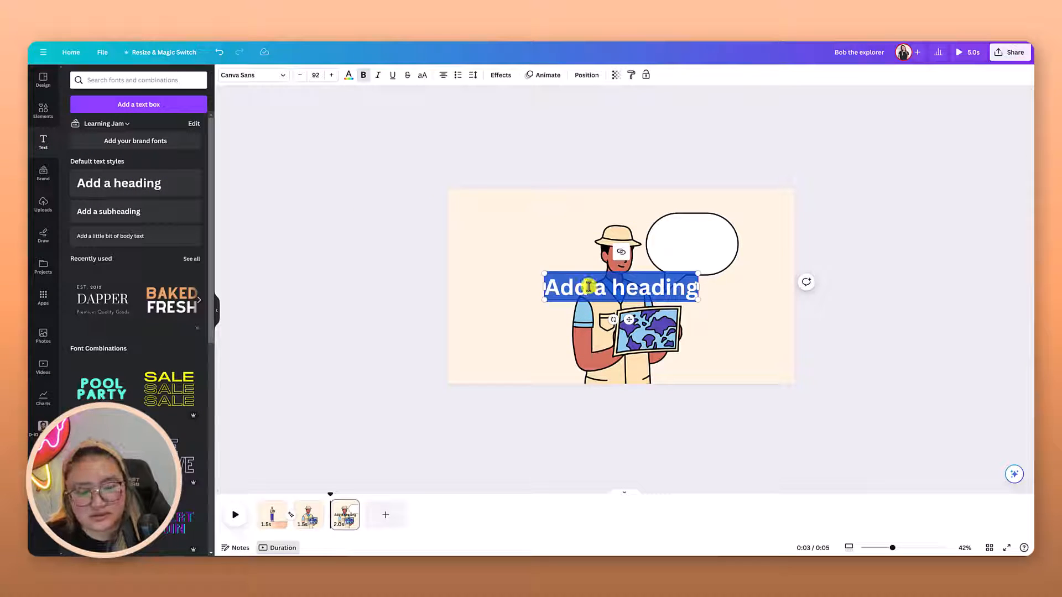
key(BackSpace)
text(Where t)
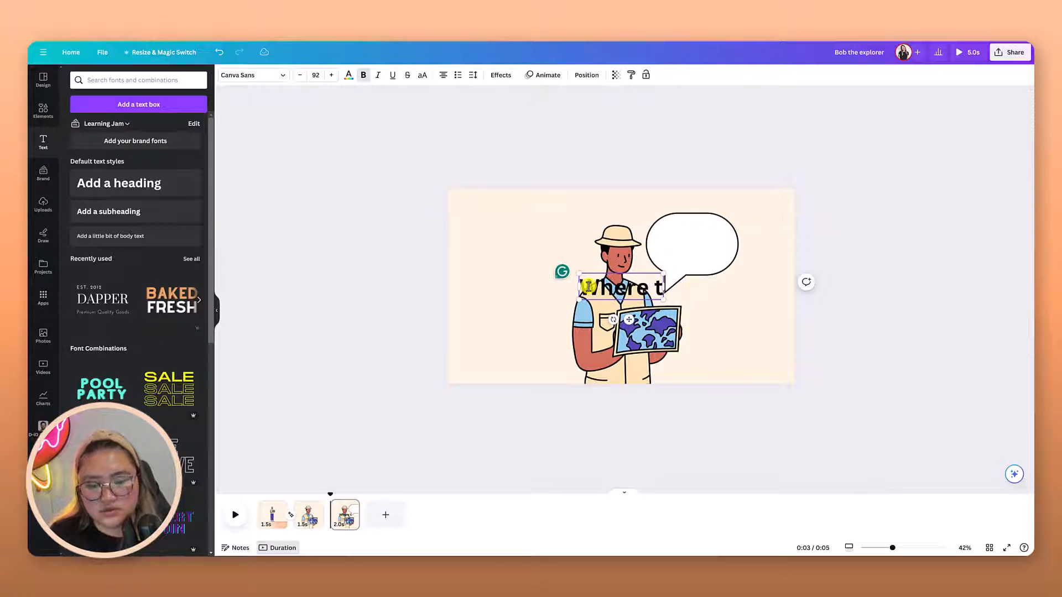
text(o next?)
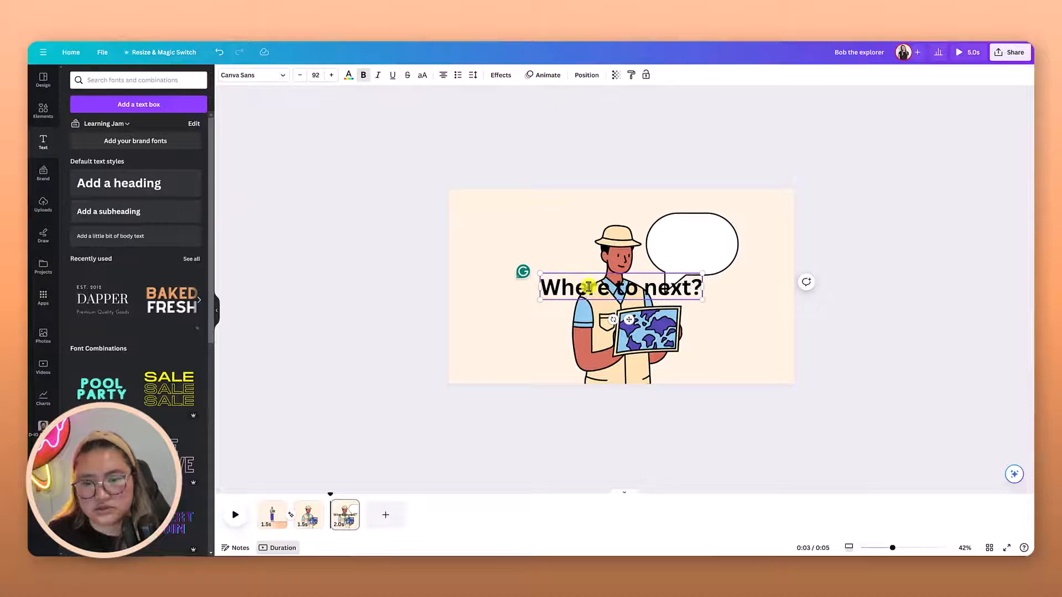
- Shrink the "Where to next?" heading to a font size of about 41 and centre it inside the speech bubble
drag(537, 272, 697, 269)
drag(657, 239, 642, 234)
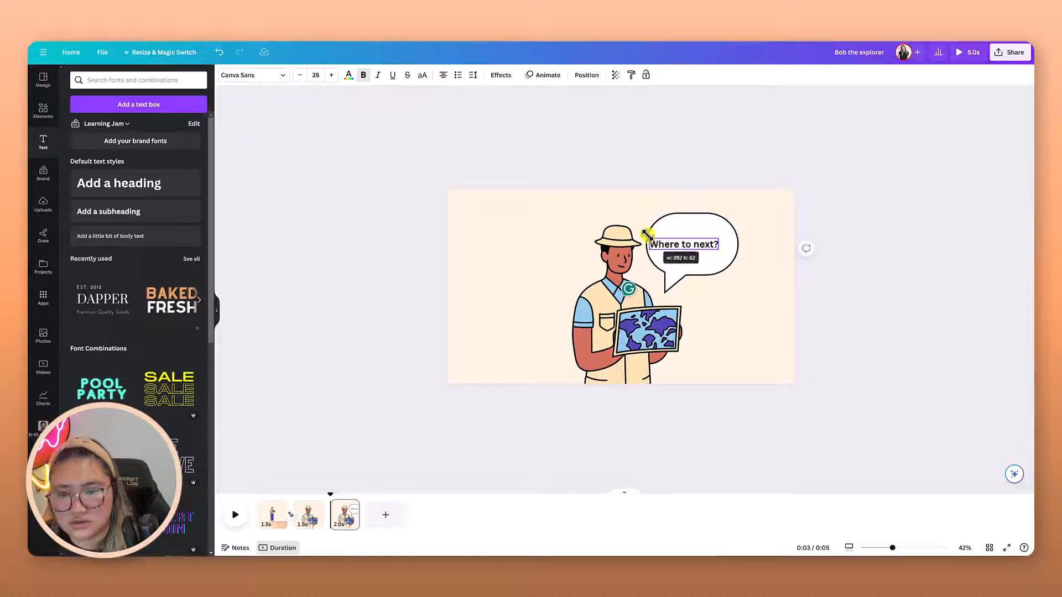
drag(684, 267, 698, 272)
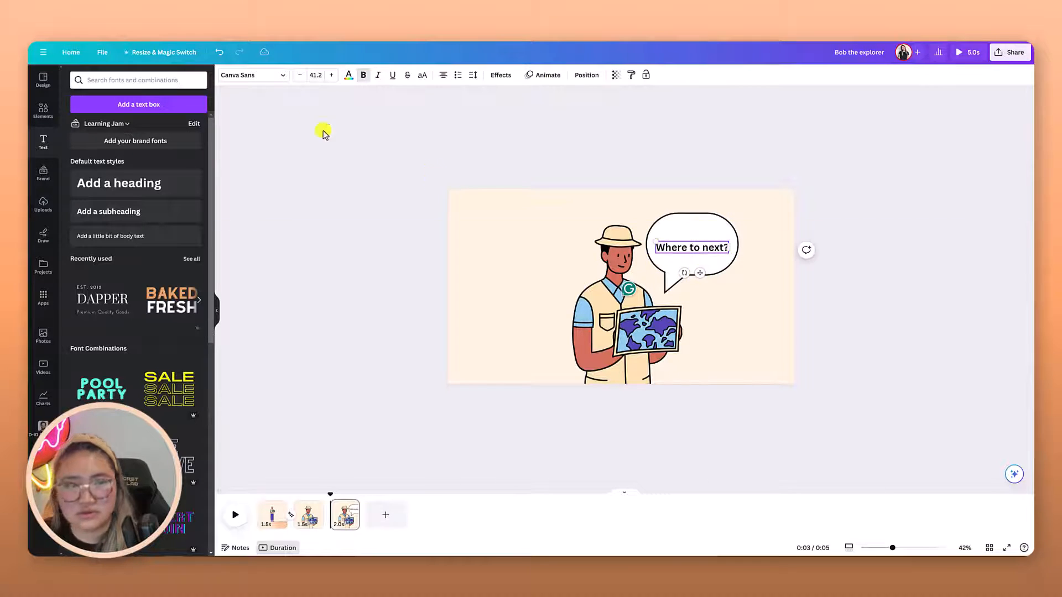
click(365, 167)
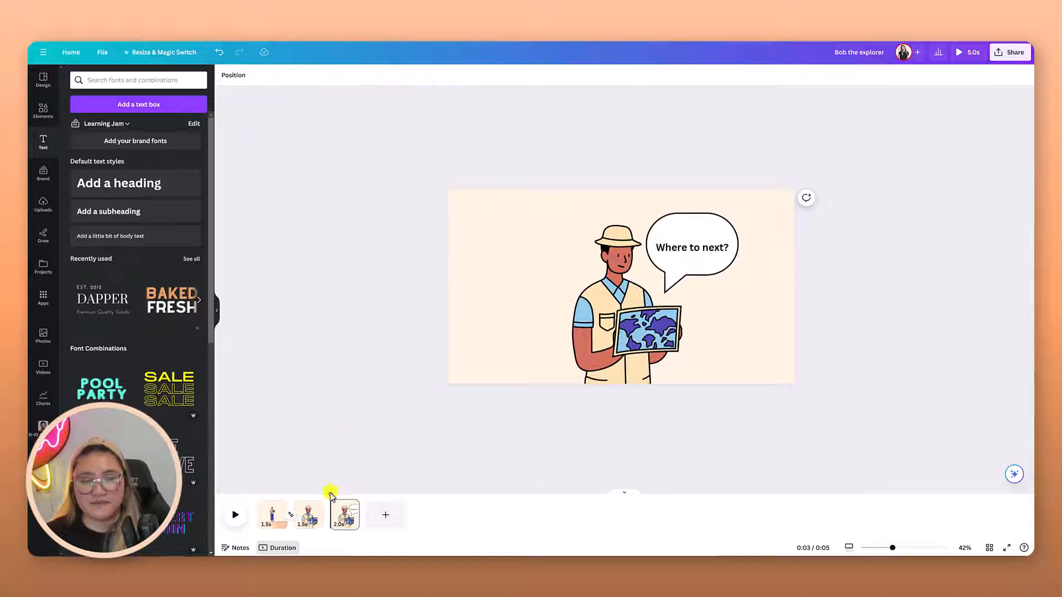
- Try a Match & Move transition between the second and third pages, preview it and set the transition back to None
click(332, 522)
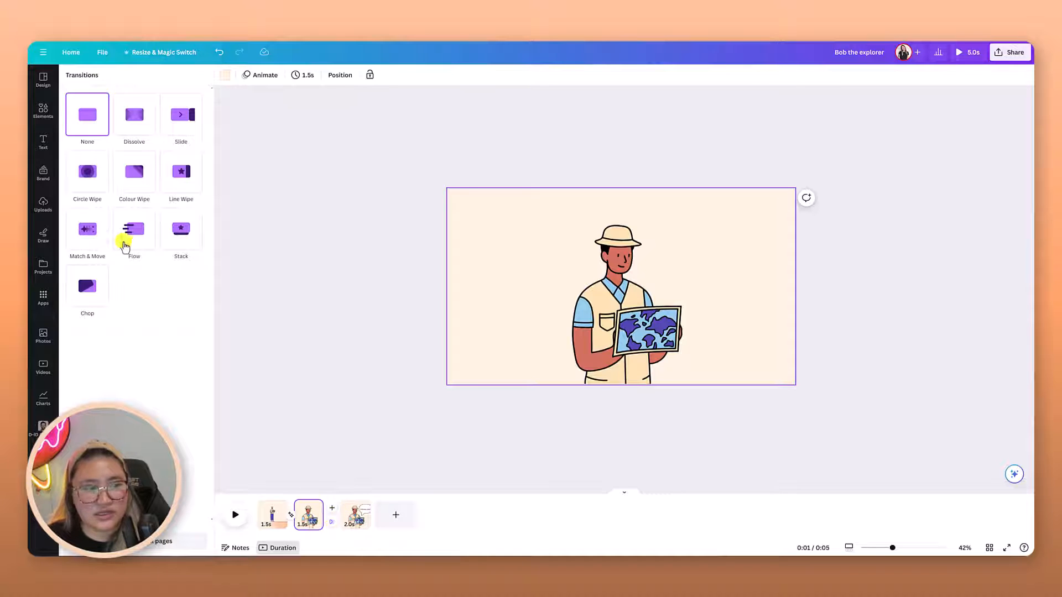
click(88, 231)
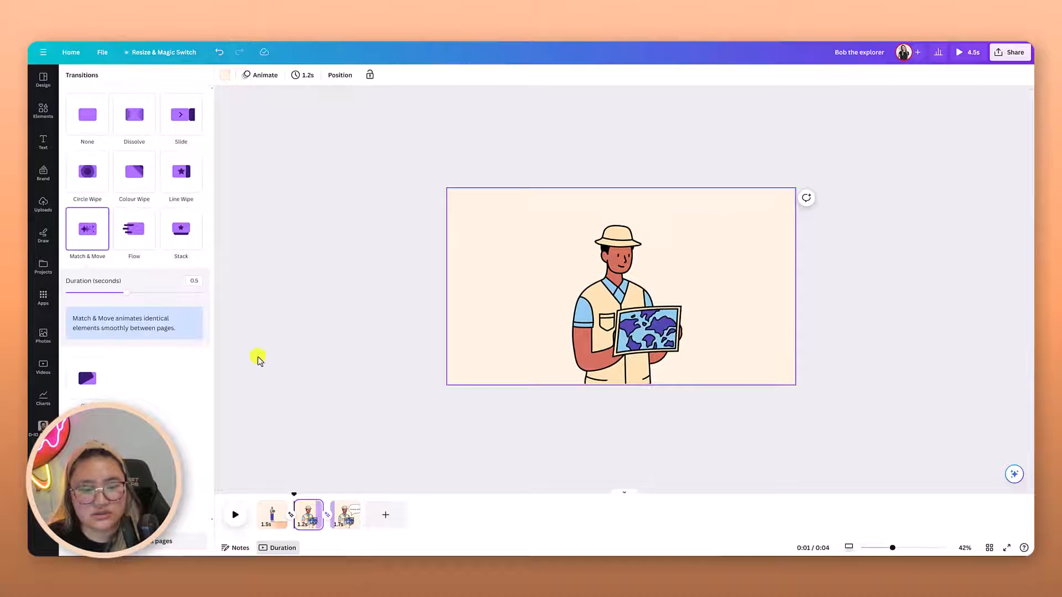
drag(293, 494, 335, 503)
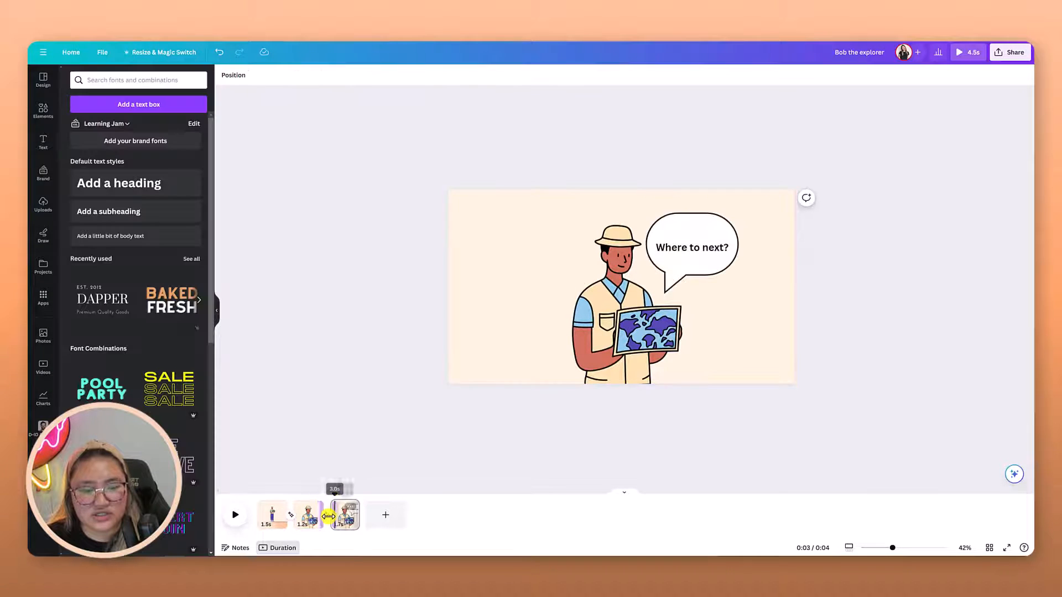
click(327, 516)
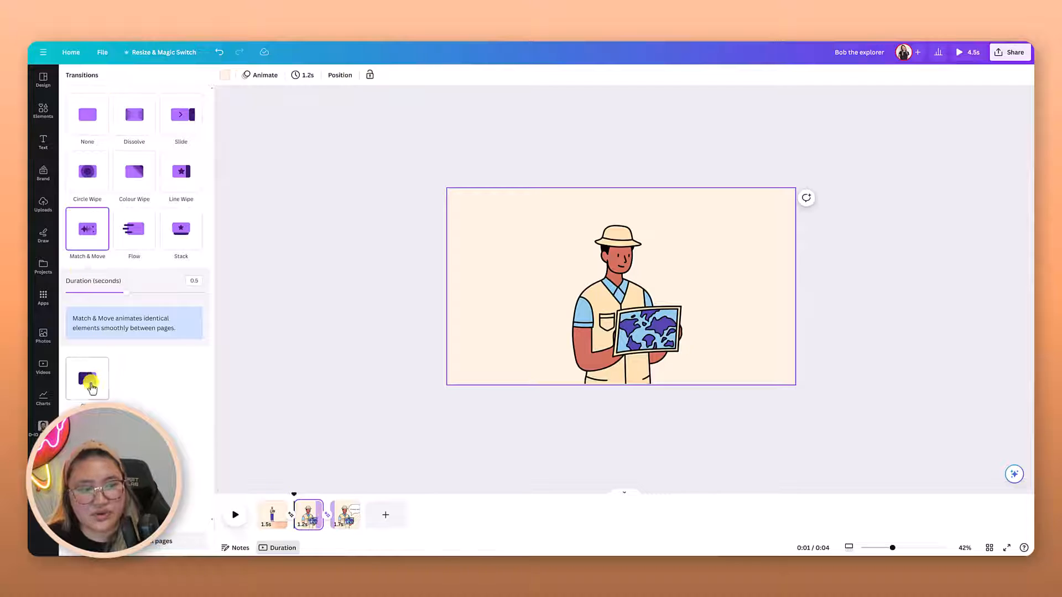
click(88, 123)
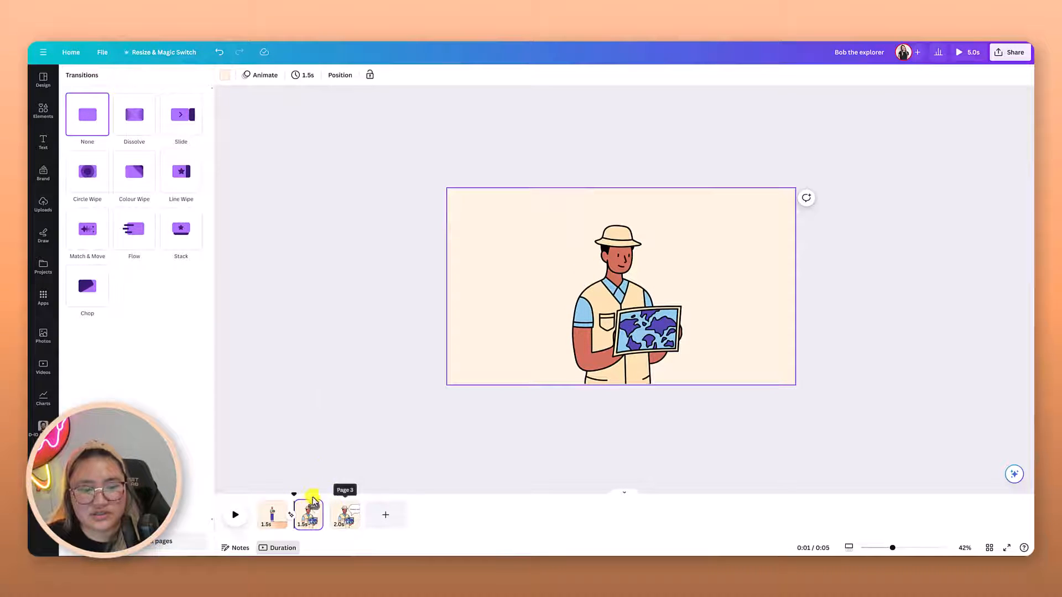
- Animate the speech bubble and its text together with Rise on both enter and exit, with the exit animation reversed
drag(295, 494, 343, 495)
click(687, 219)
click(688, 250)
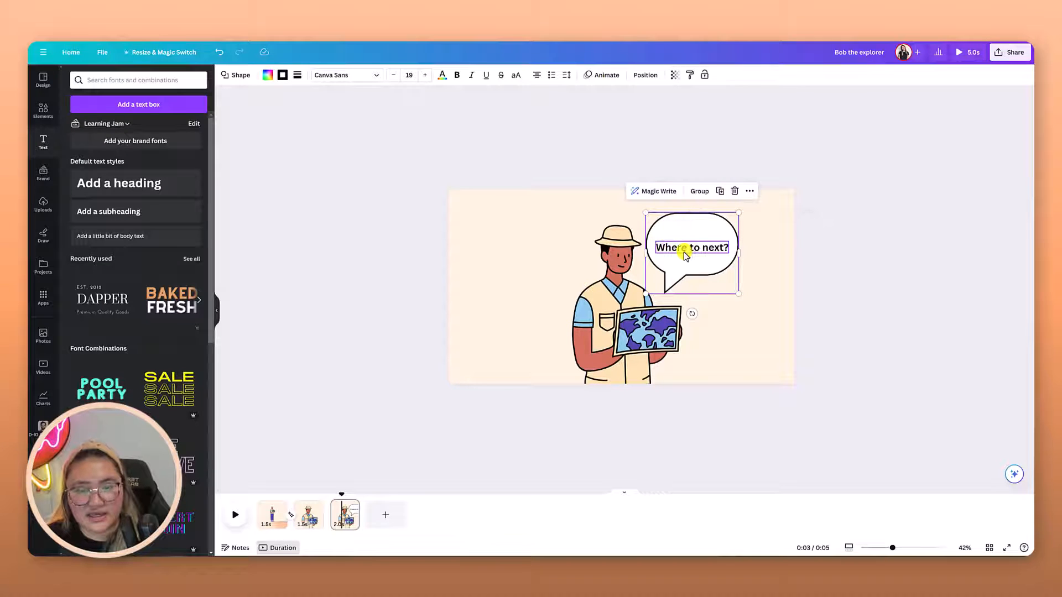
click(603, 75)
click(85, 243)
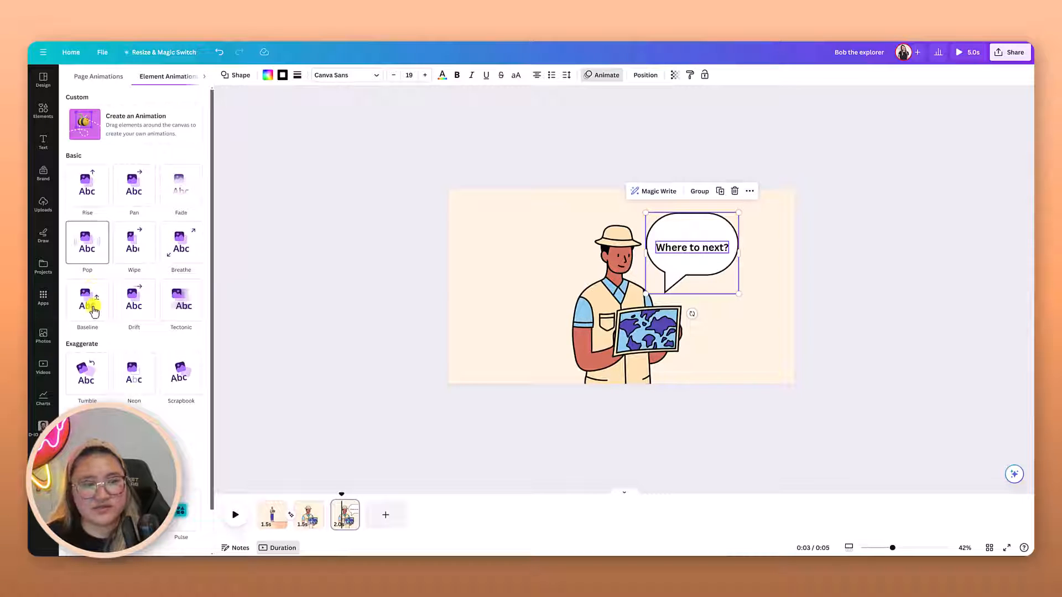
click(135, 304)
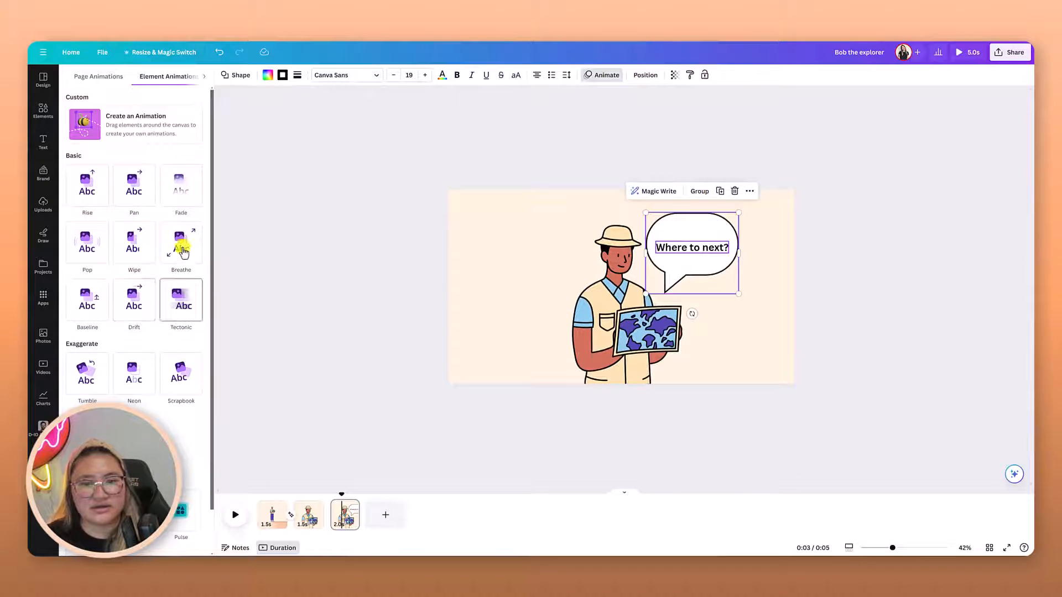
click(85, 188)
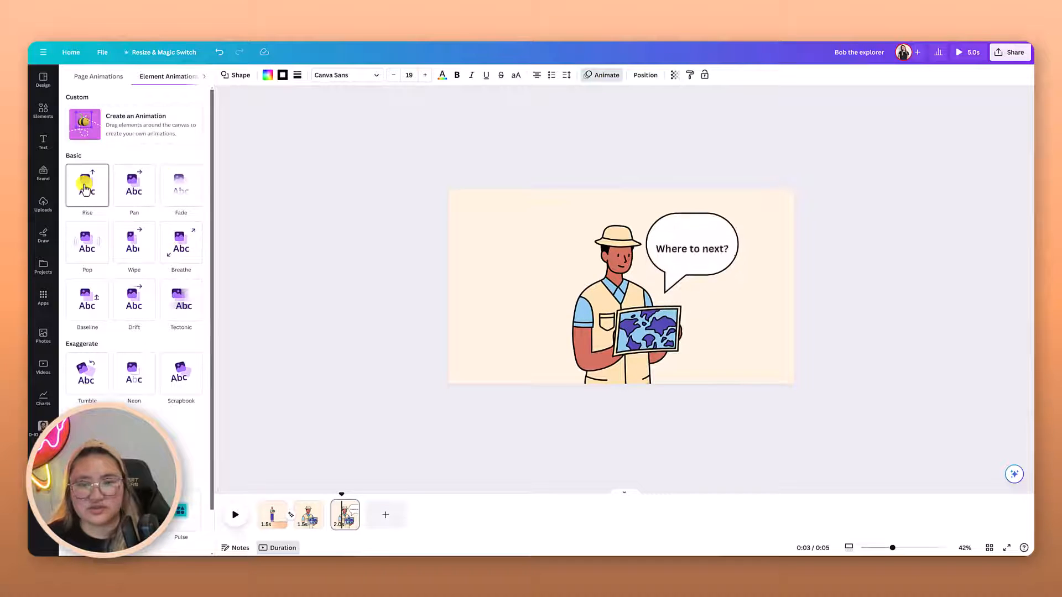
click(85, 188)
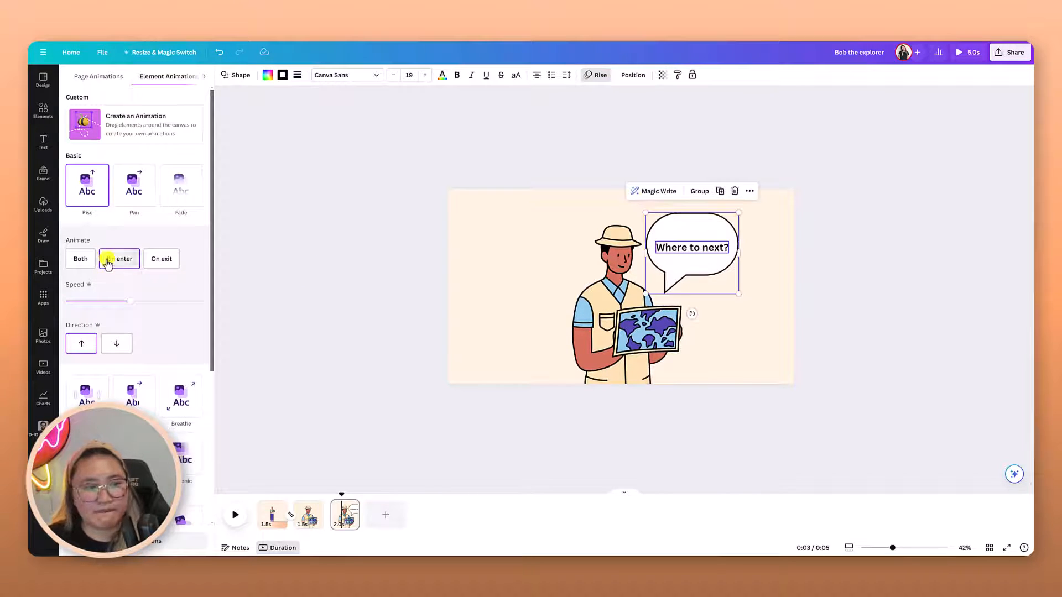
click(83, 266)
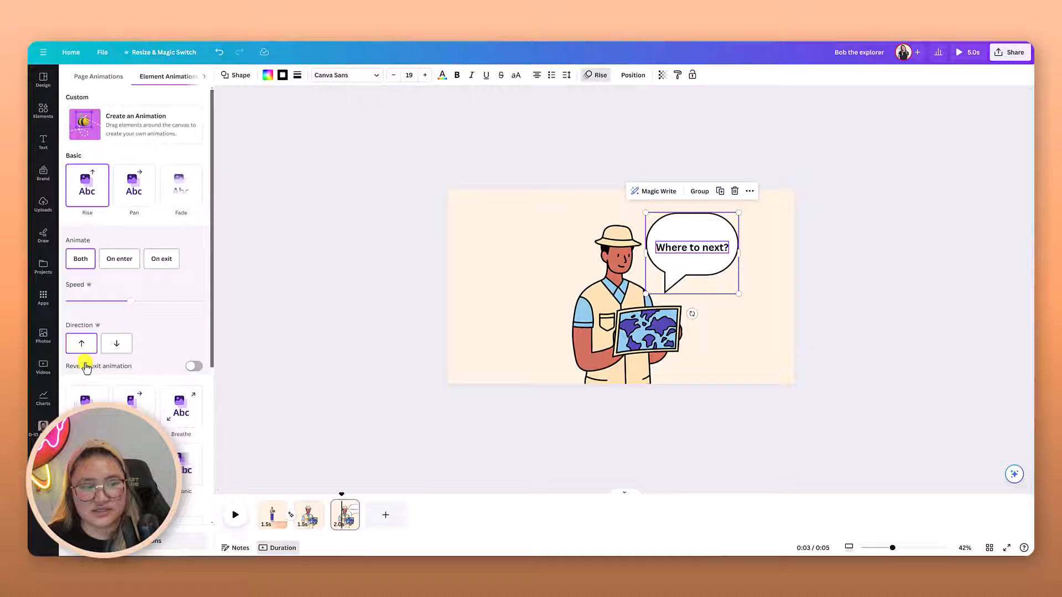
click(194, 367)
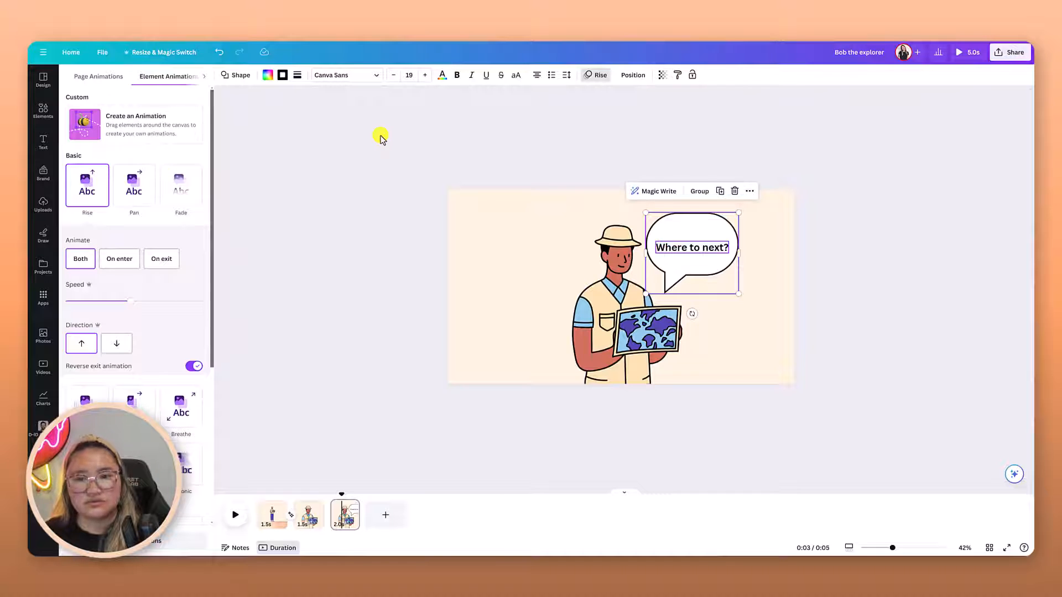
- Duplicate the third page to create a fourth page
right_click(349, 523)
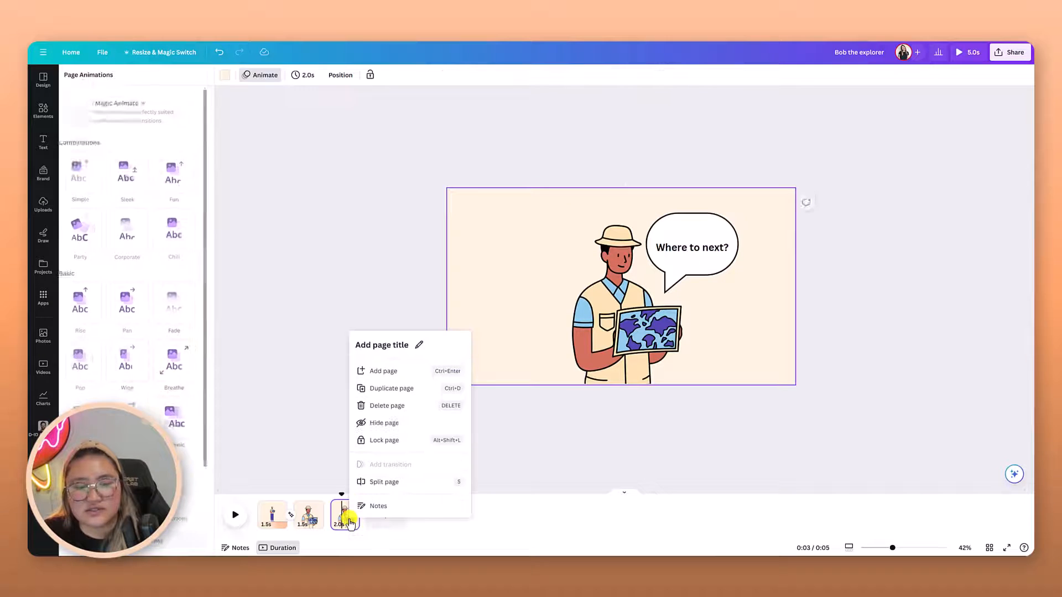
click(414, 391)
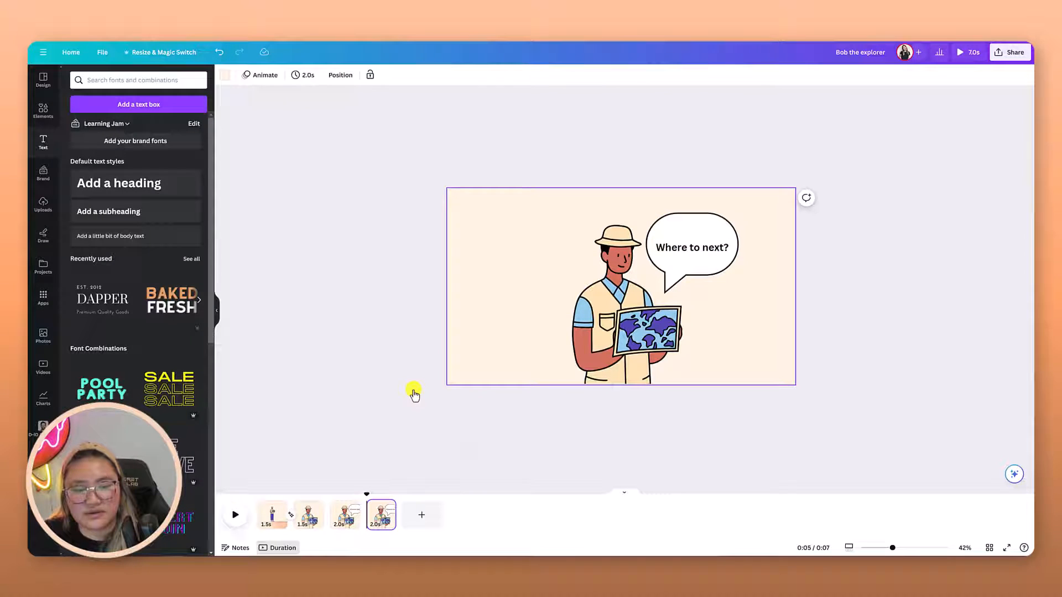
click(394, 451)
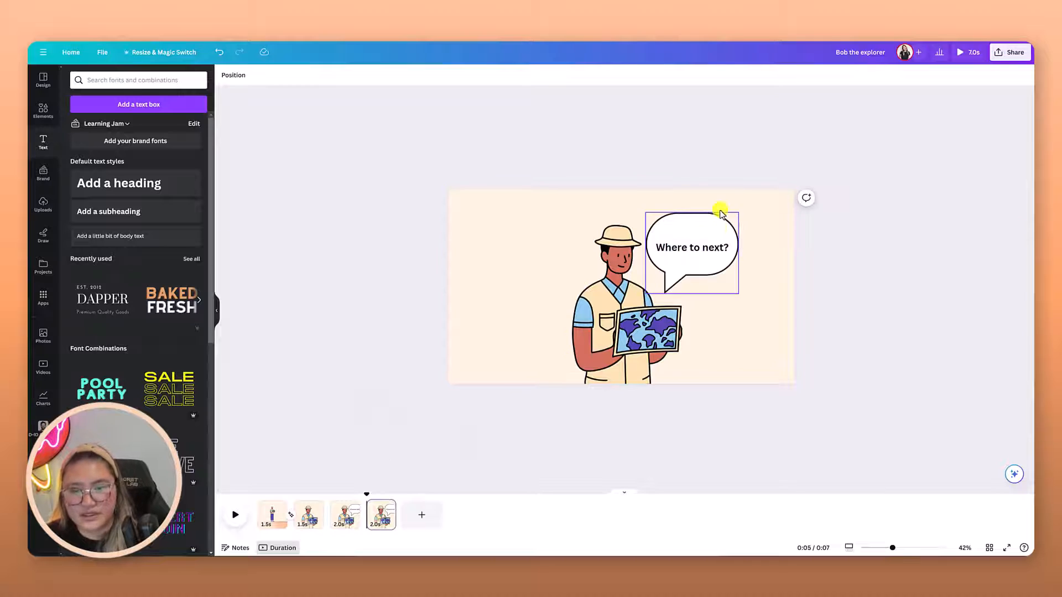
- Delete the speech bubble and its "Where to next?" text from the fourth page
click(629, 328)
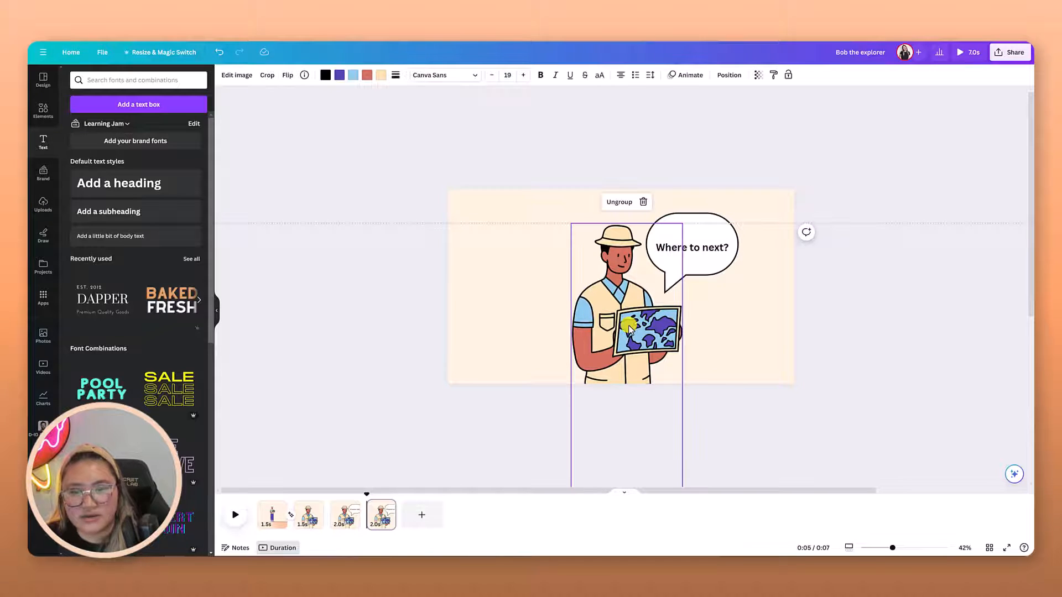
click(867, 239)
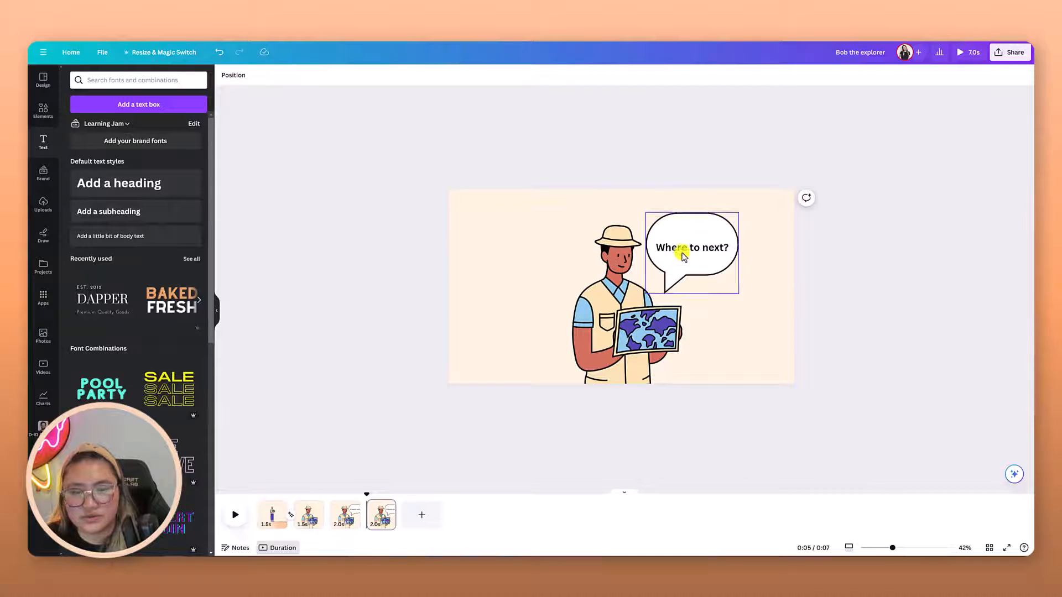
click(684, 227)
key(Delete)
click(689, 252)
key(Delete)
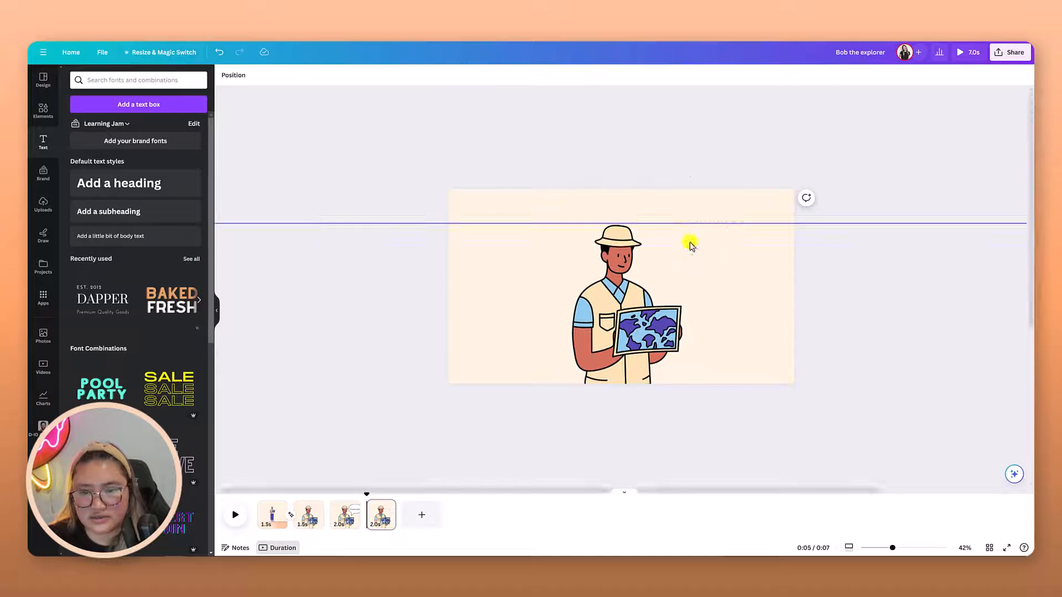
- Shrink and reposition the man-and-ground group on the fourth page so he stands full-length left of centre with the ground along the bottom
click(698, 251)
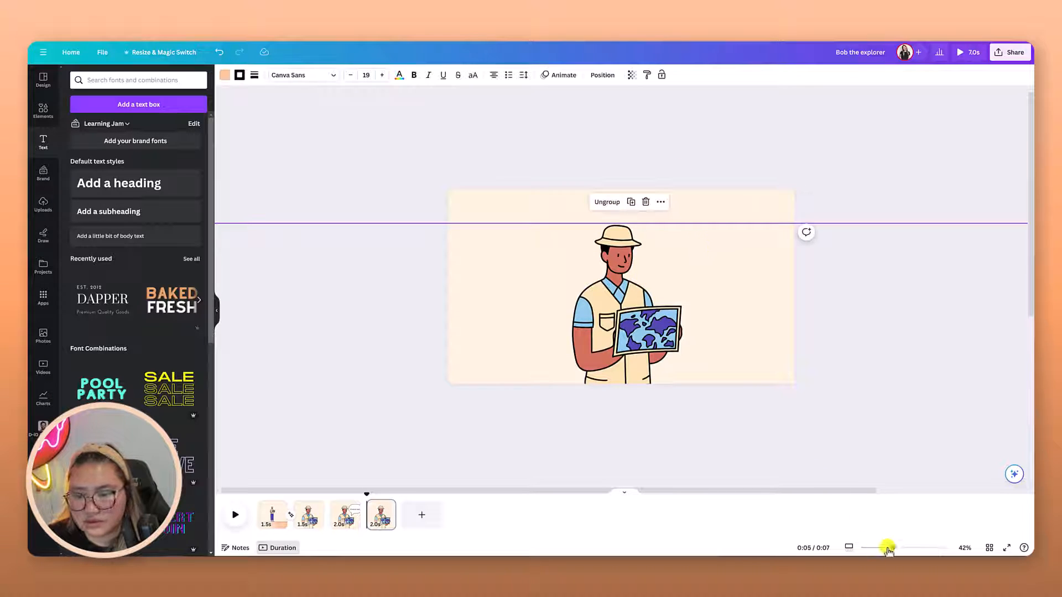
drag(892, 547, 880, 550)
drag(875, 547, 876, 548)
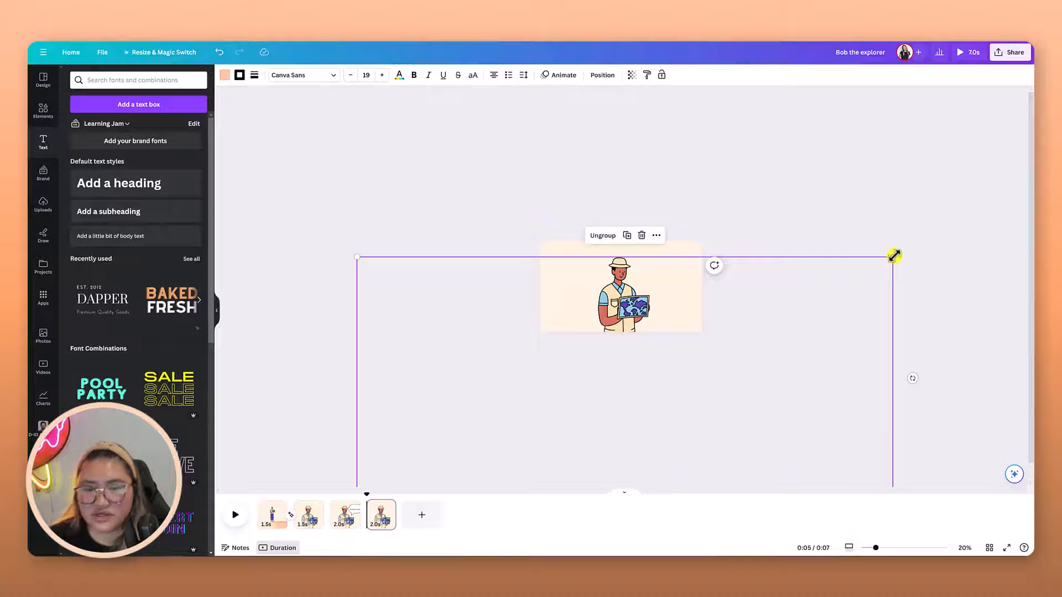
drag(894, 255, 679, 355)
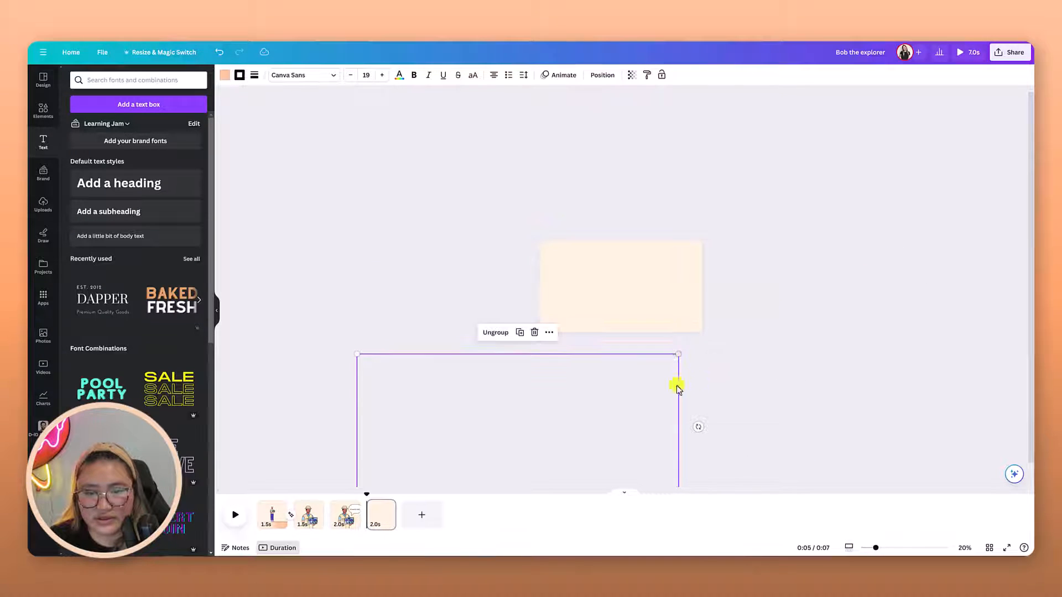
drag(517, 458, 571, 353)
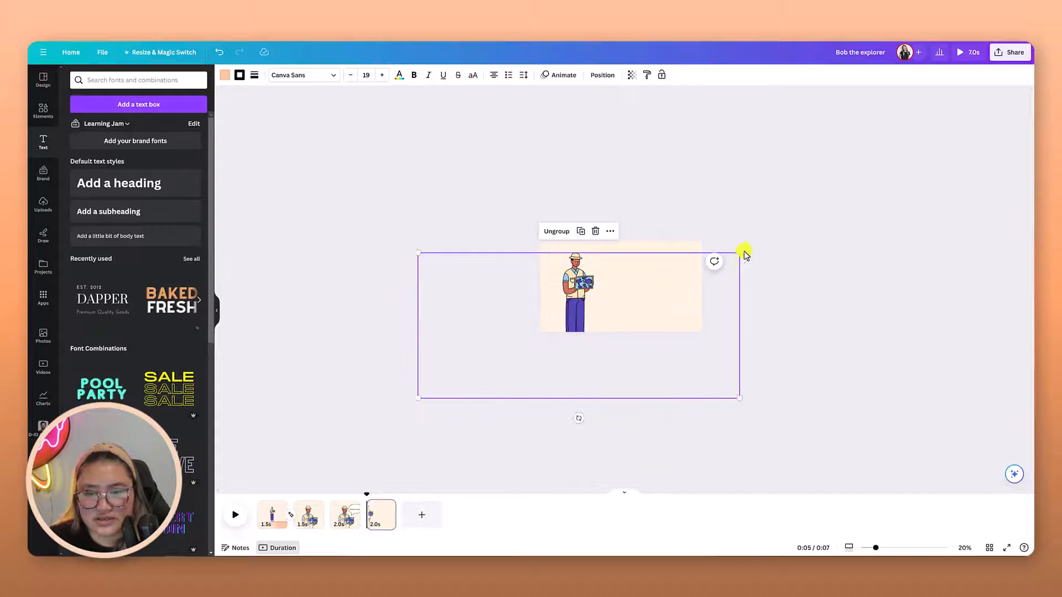
drag(739, 254, 645, 294)
drag(530, 398, 584, 356)
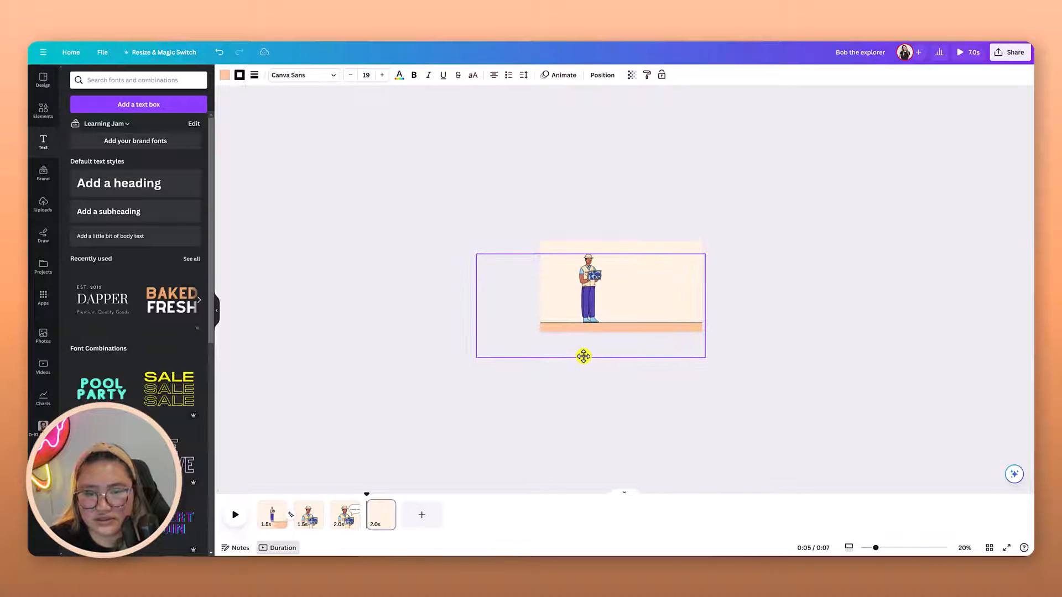
click(608, 400)
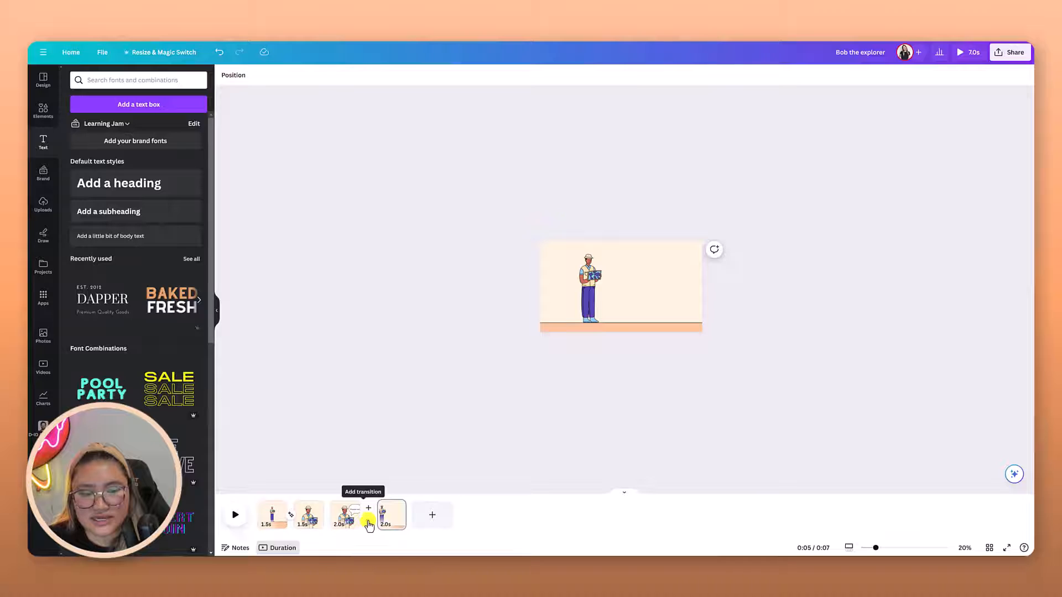
- Add a Match & Move transition lasting 0.5 seconds between the third and fourth pages and preview it
click(369, 525)
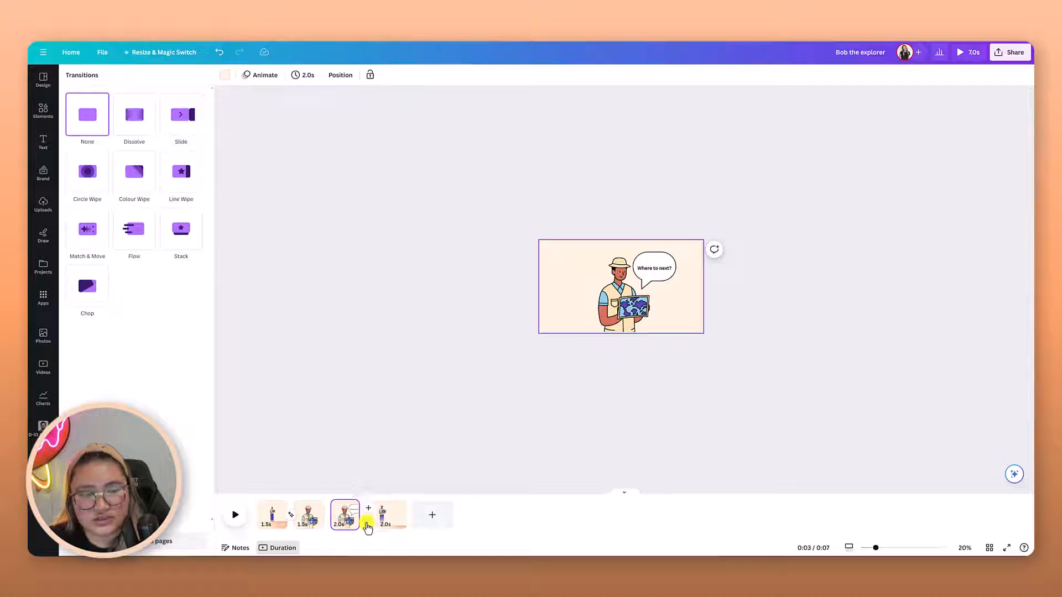
click(85, 232)
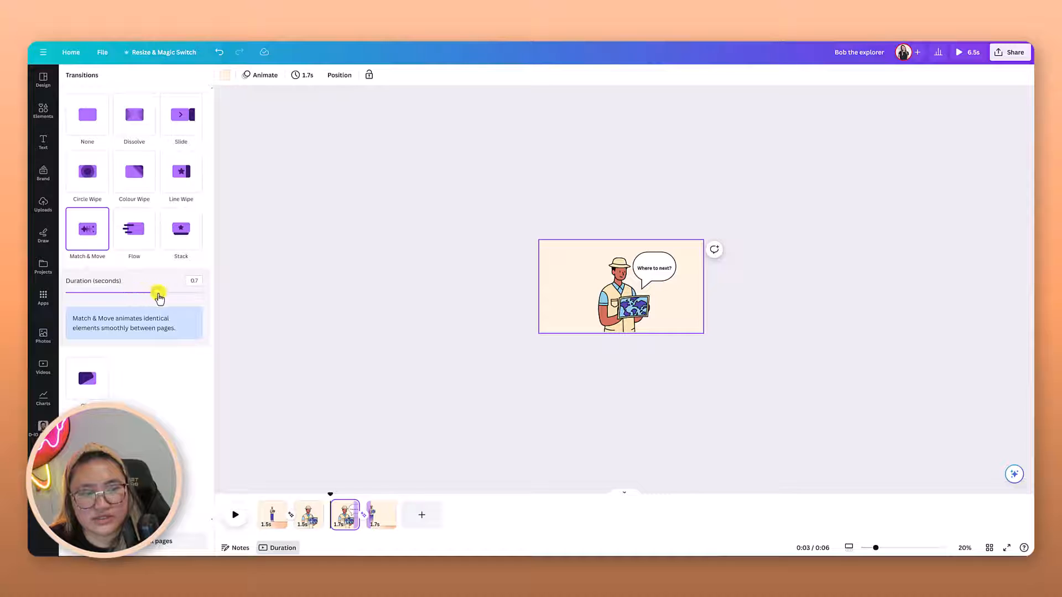
drag(163, 298, 126, 298)
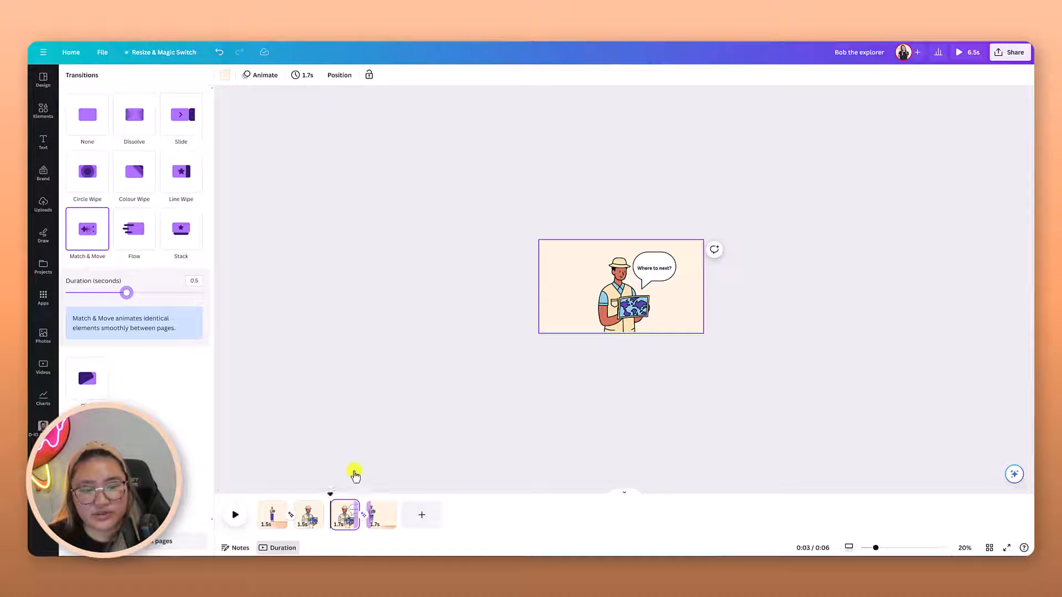
drag(329, 490, 349, 494)
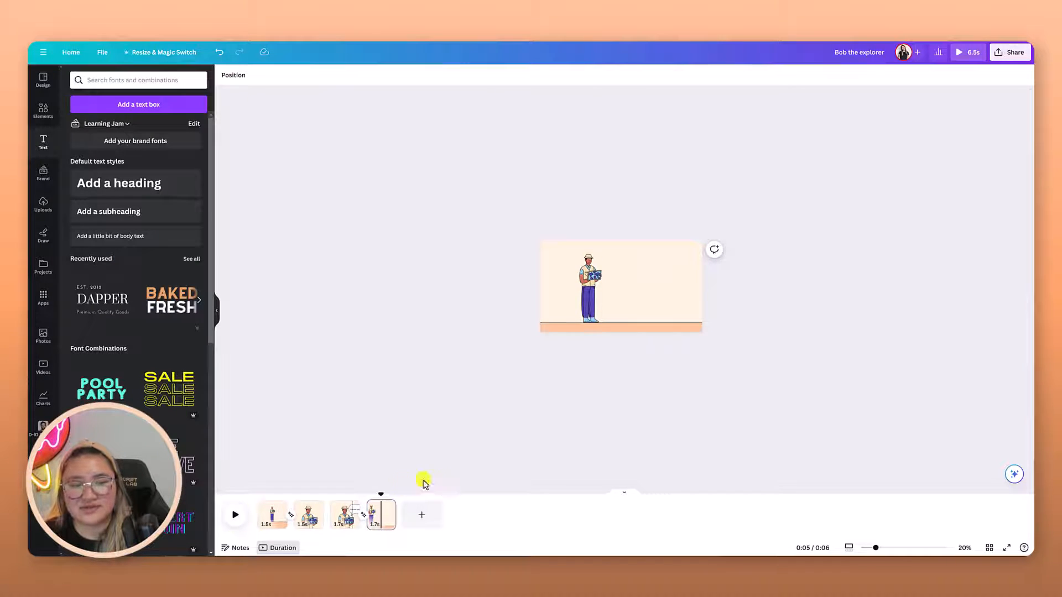
- Set the Match & Move transition between the third and fourth pages to 1 second and preview it
click(363, 515)
drag(128, 298, 203, 293)
click(236, 515)
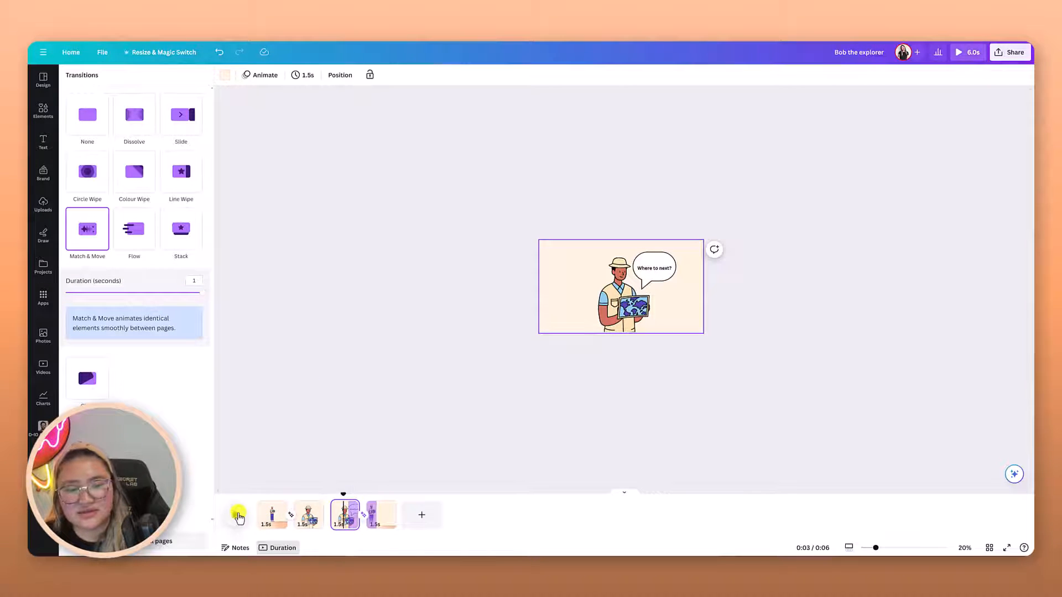
click(237, 515)
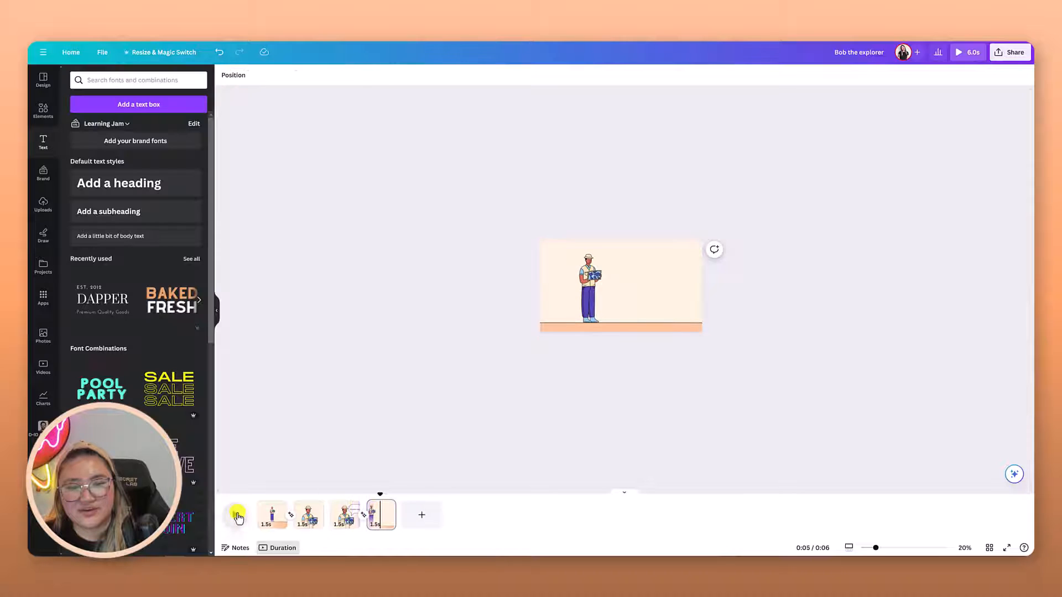
- Play the whole video from the start in full-screen preview and close the preview
drag(376, 496, 237, 512)
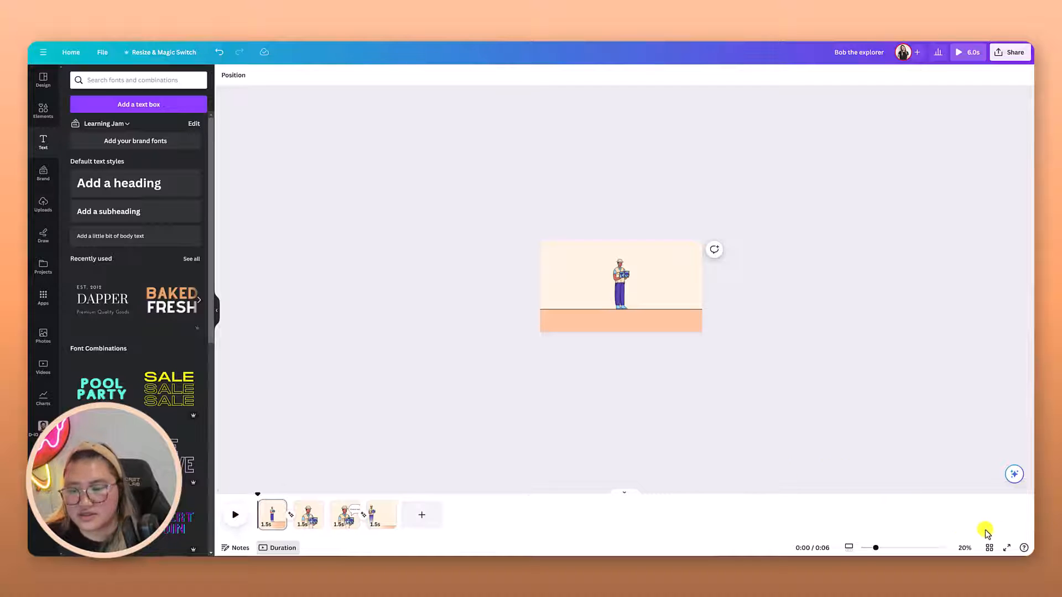
click(1007, 549)
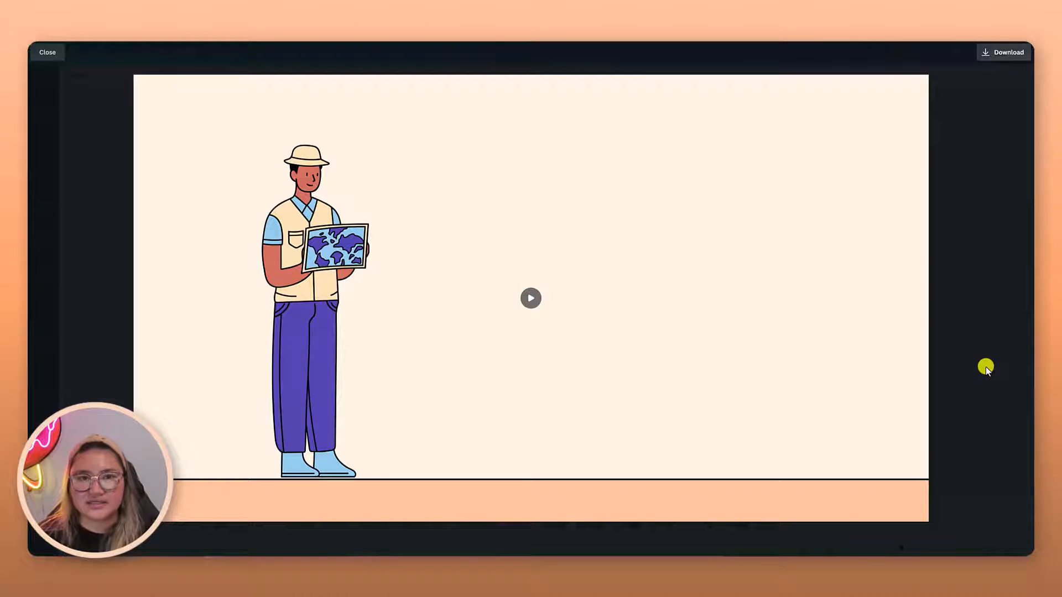
click(534, 304)
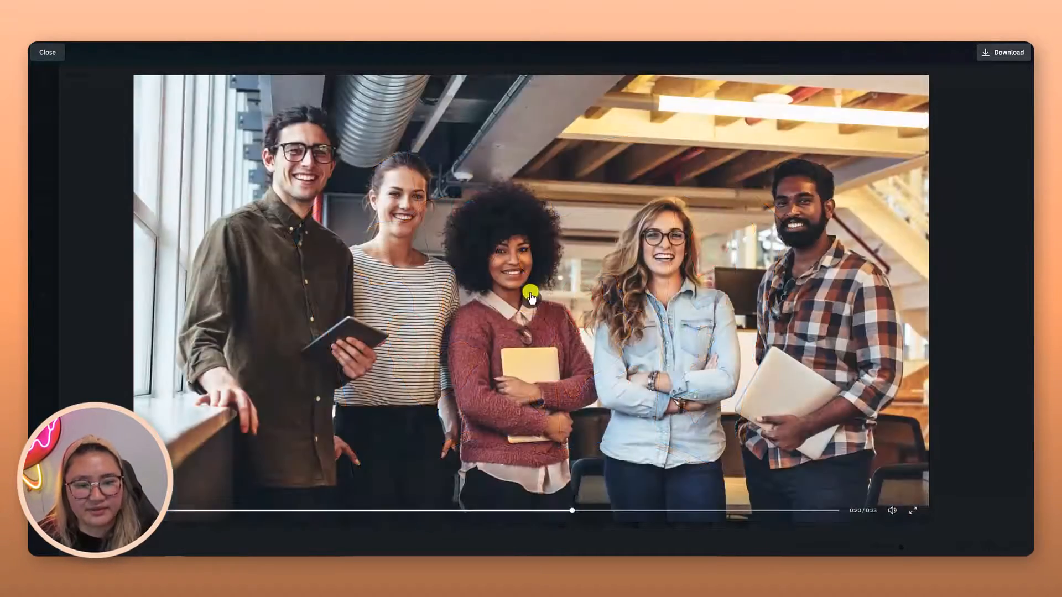
drag(574, 510, 547, 509)
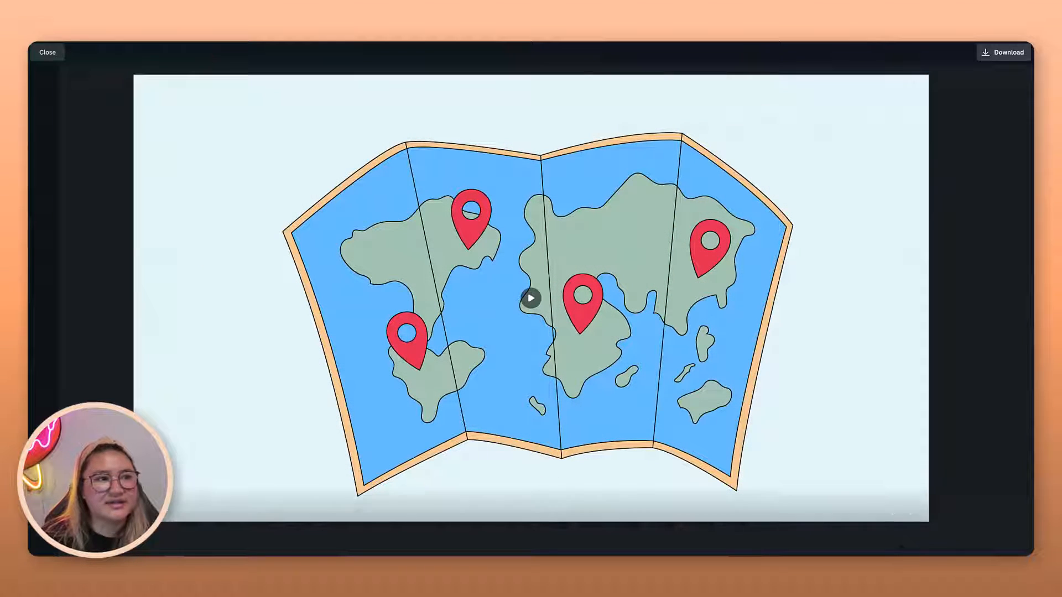
click(42, 55)
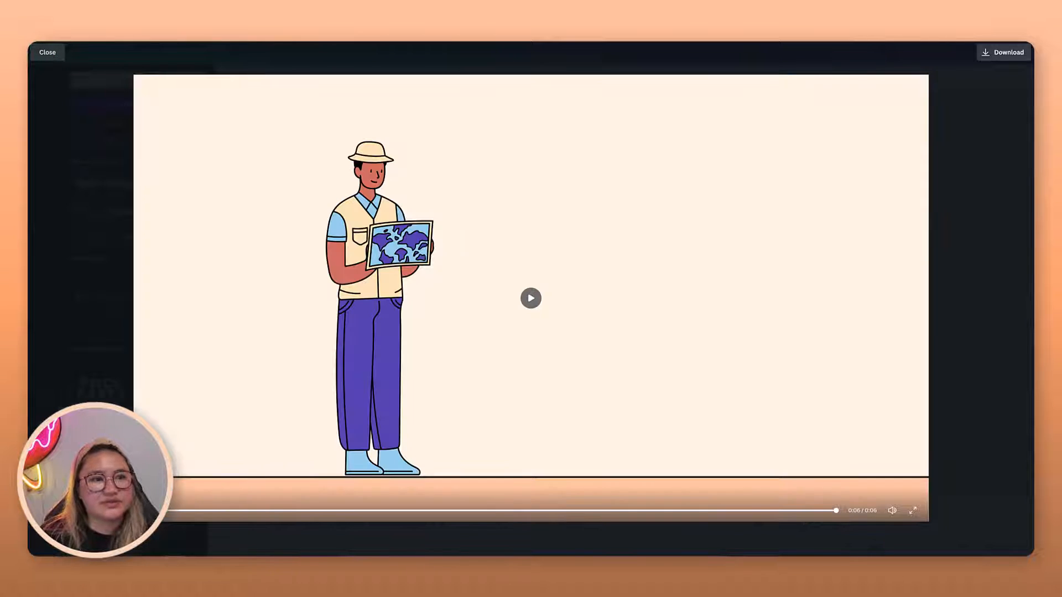
click(292, 53)
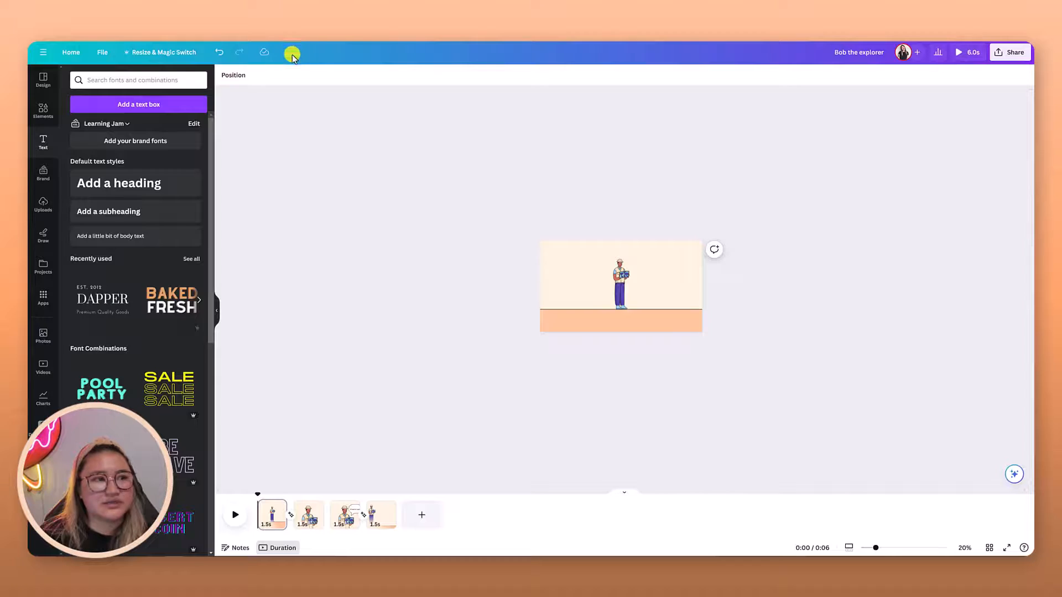
- Create a new blank video design and title it "Map Infographic"
click(102, 52)
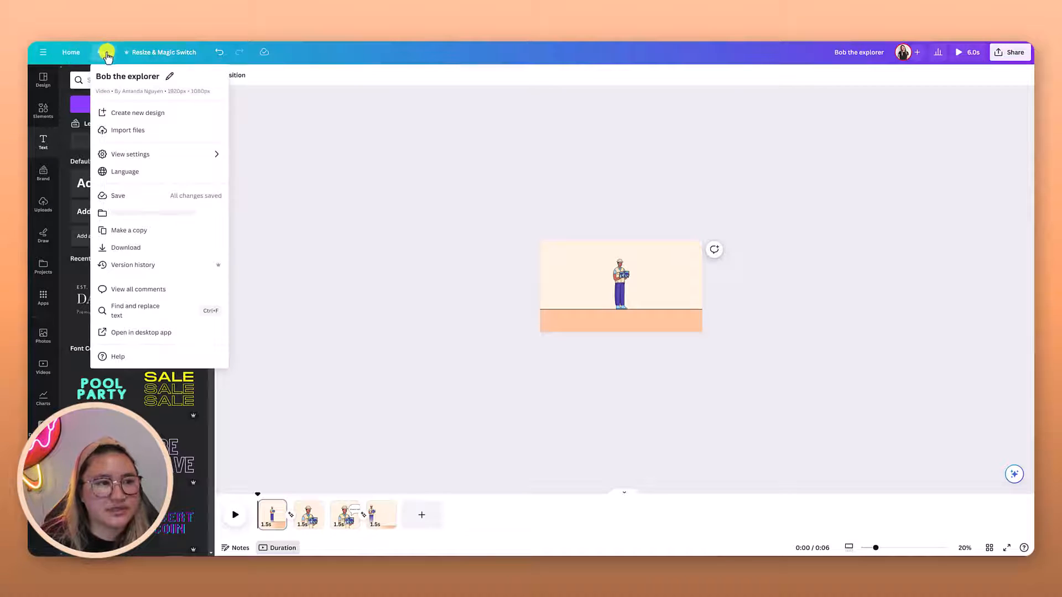
click(152, 113)
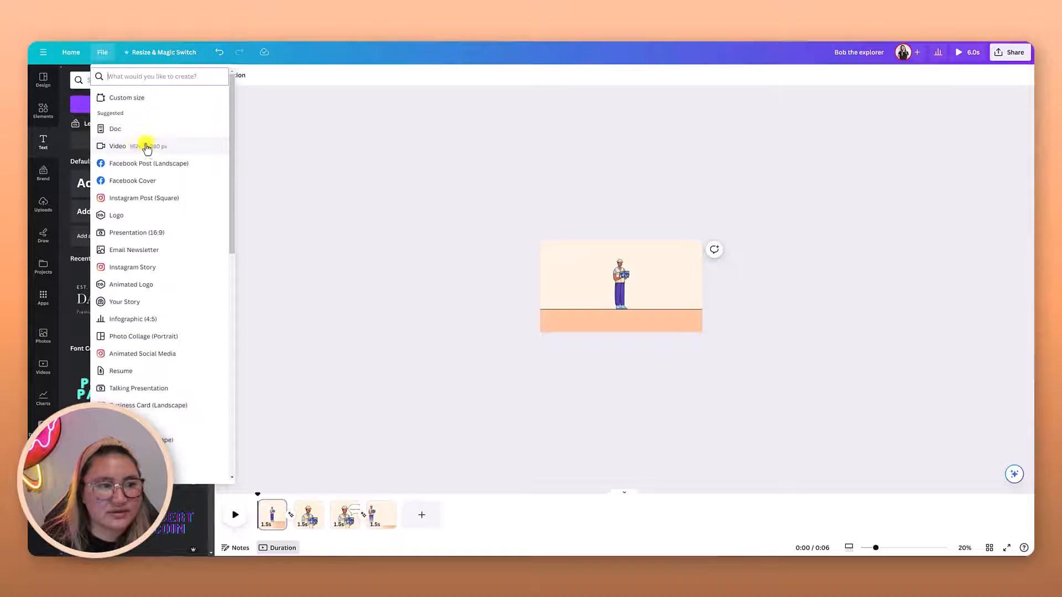
click(144, 147)
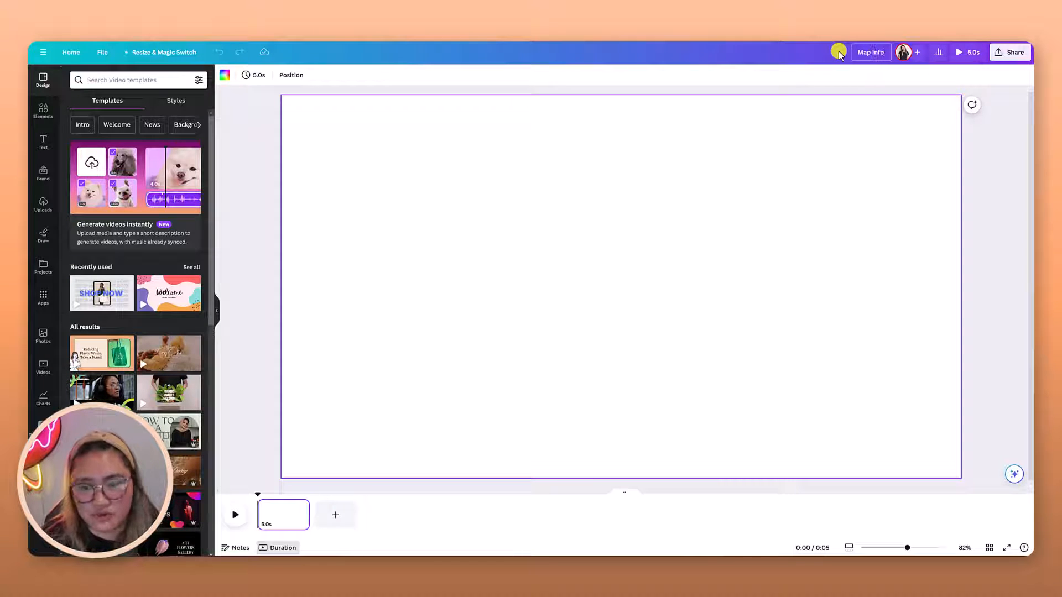
key(Return)
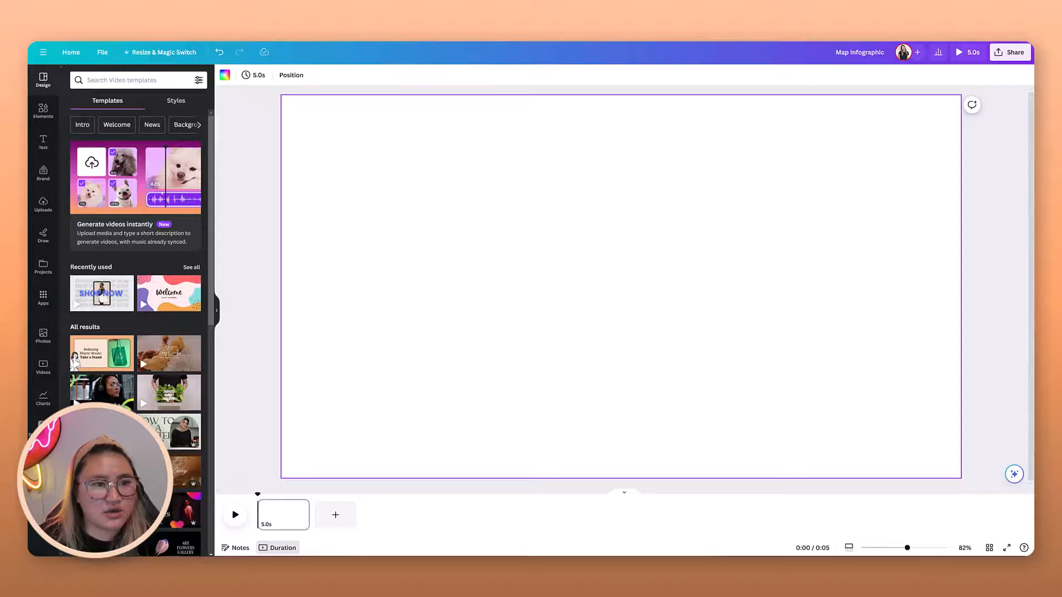
- Set the page background to the light blue from the Learning Jam colour palette
click(227, 77)
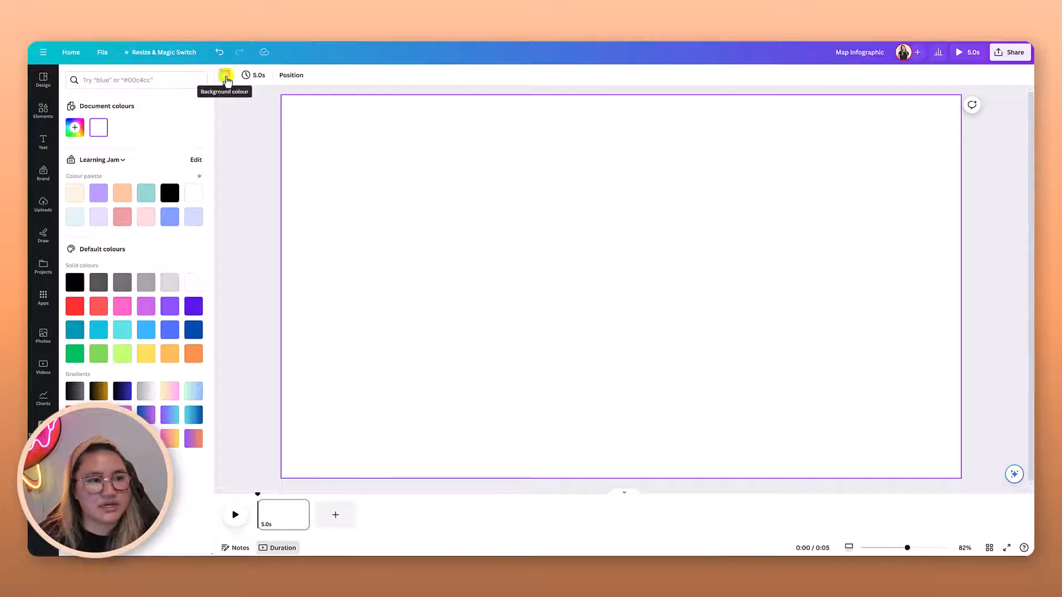
click(76, 220)
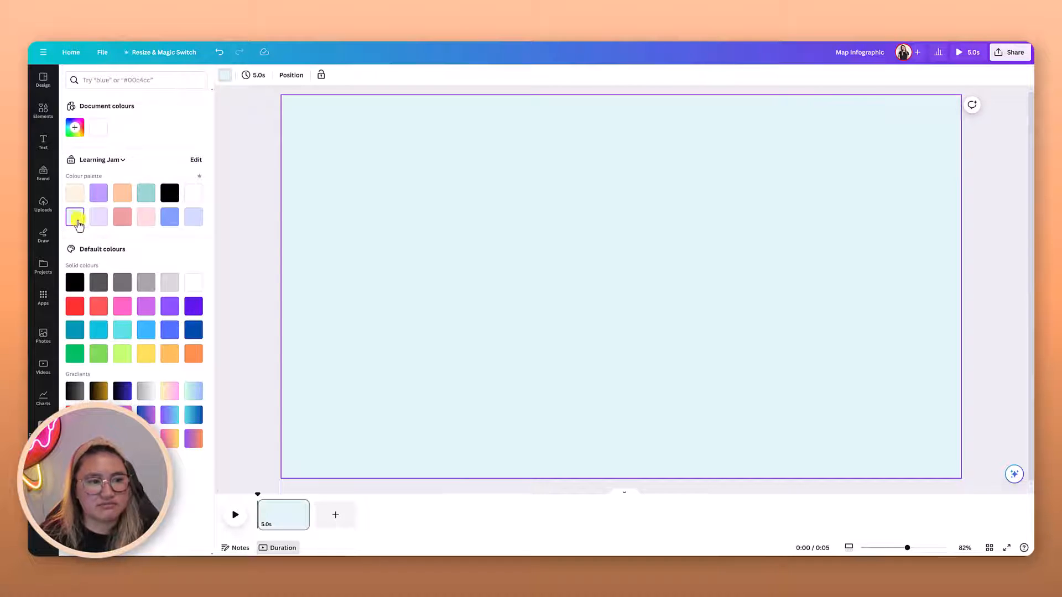
click(257, 264)
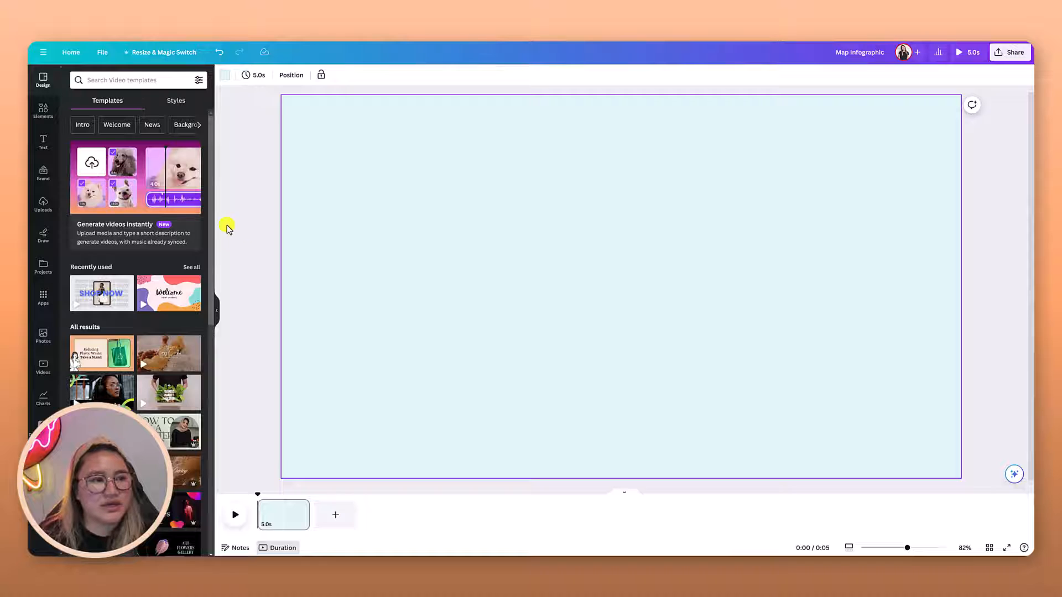
- Add the recently used world map graphic with red location pins and enlarge it to cover most of the page
click(45, 109)
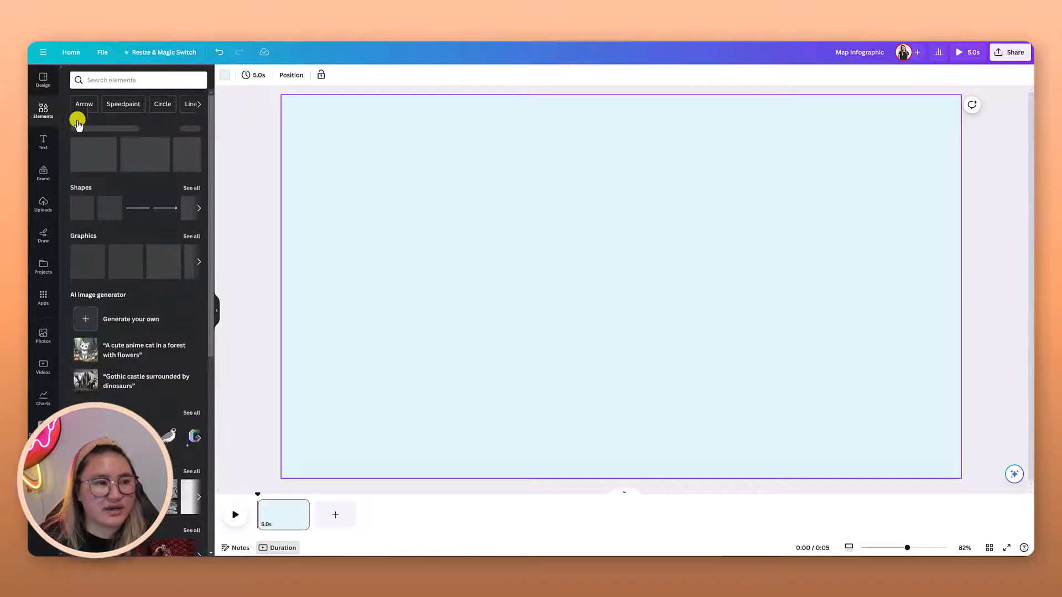
click(188, 130)
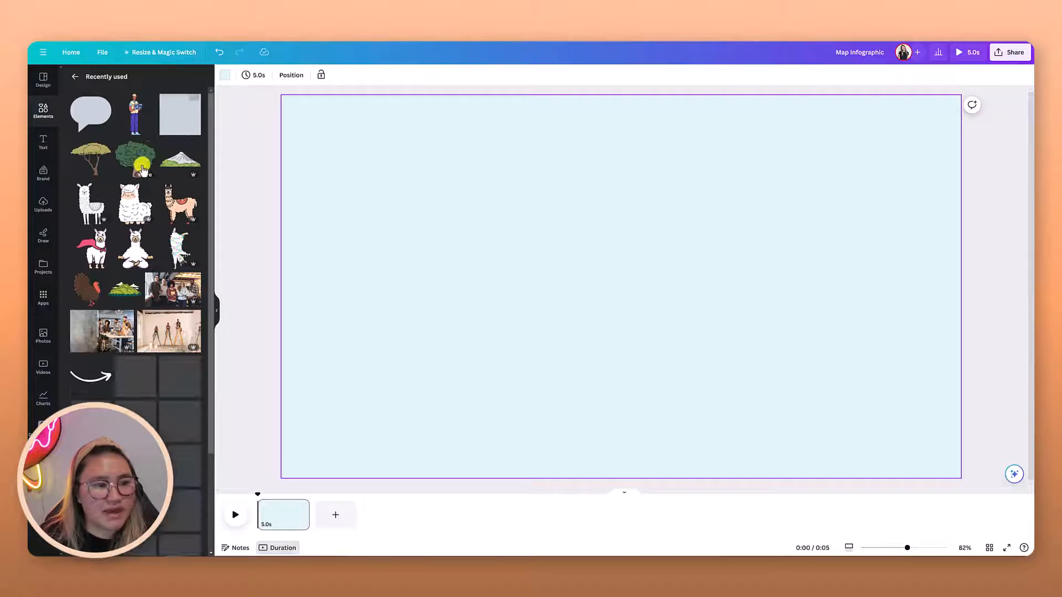
scroll(184, 273, down, 2)
click(184, 272)
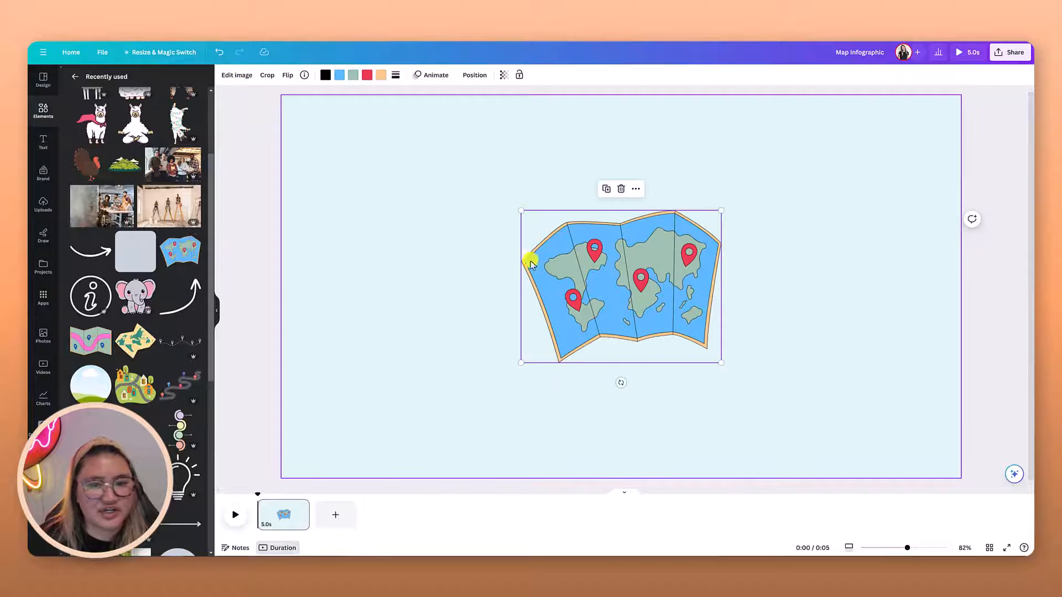
drag(521, 209, 368, 99)
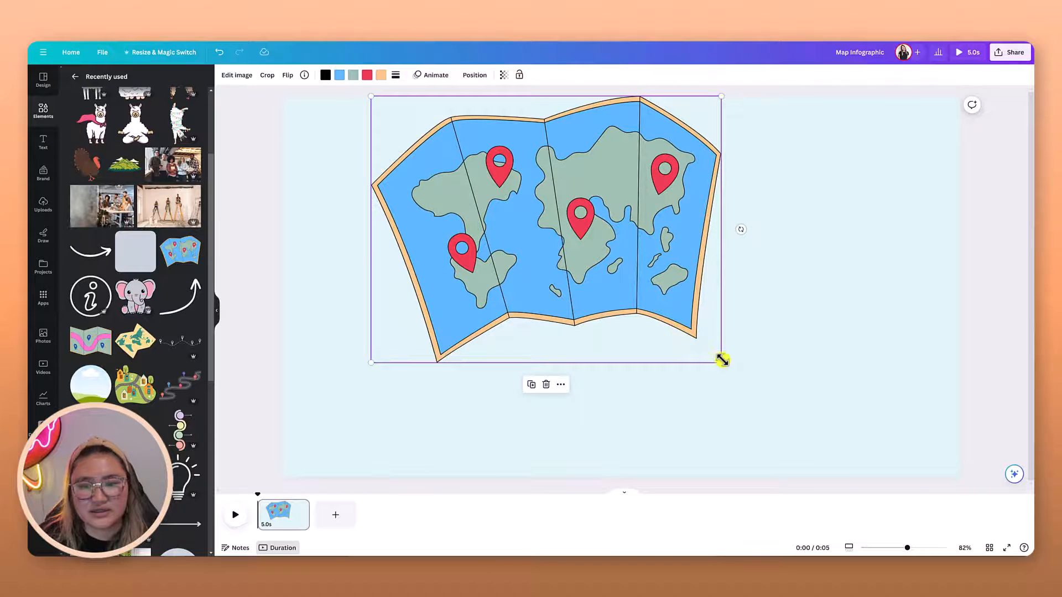
drag(722, 360, 784, 410)
drag(730, 330, 746, 359)
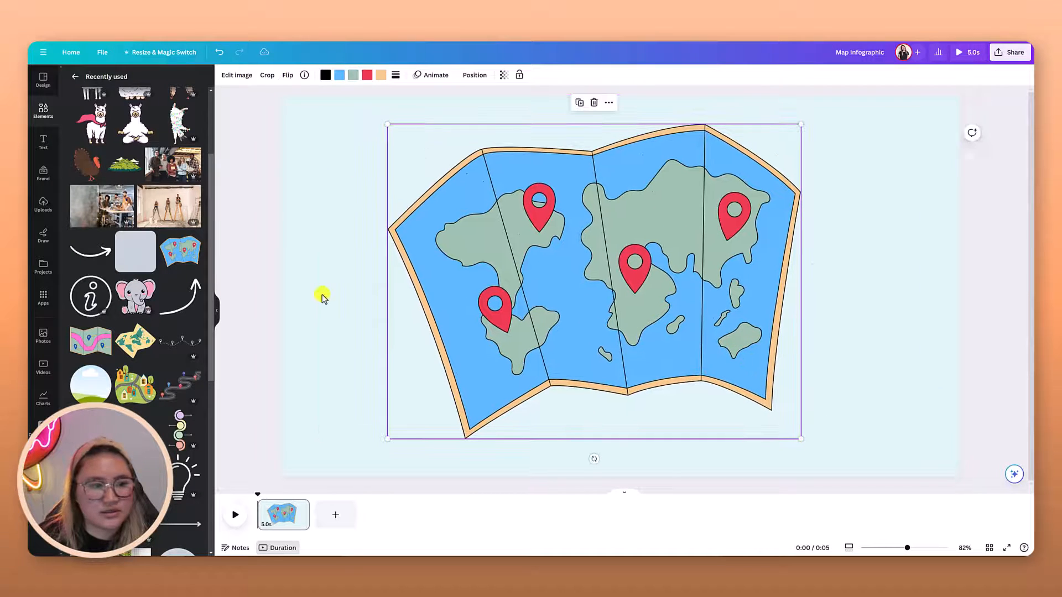
- View the details of the world map graphic in the recently used elements
click(194, 238)
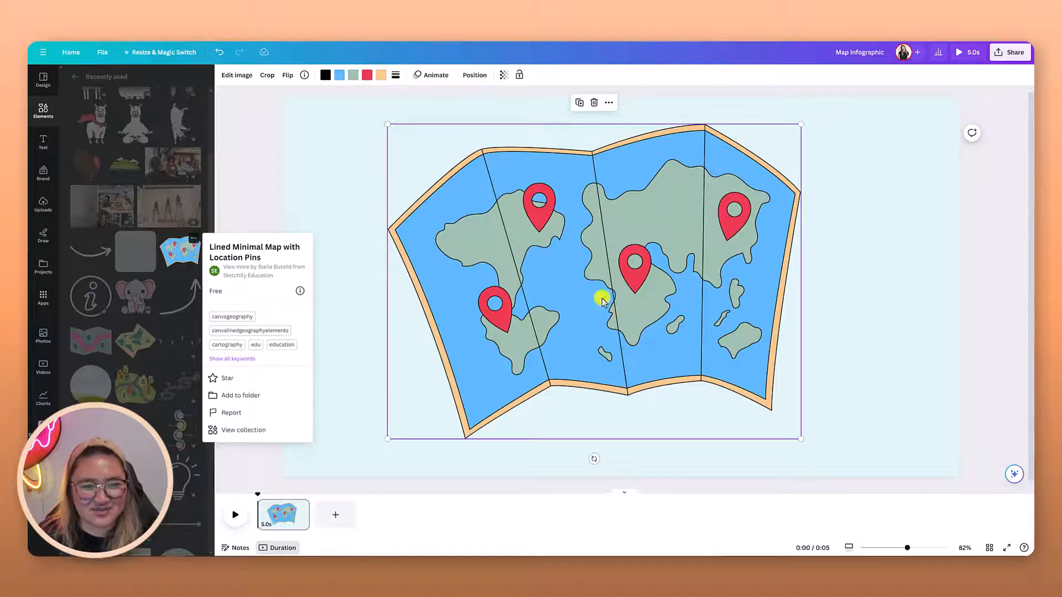
click(320, 183)
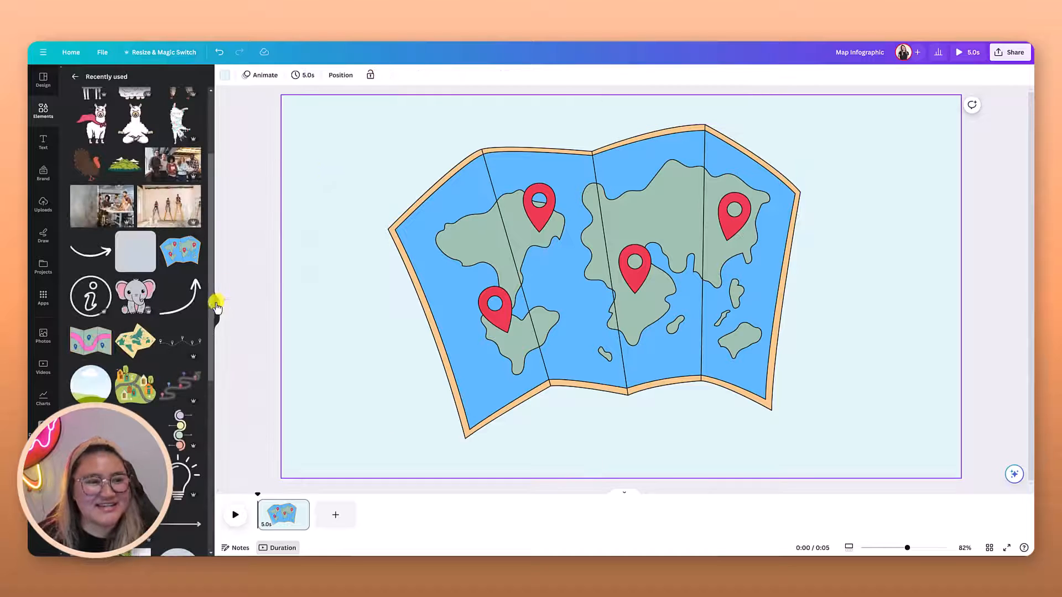
- Nudge the map slightly down on the page and shorten the page's duration to 2 seconds
click(215, 308)
click(671, 273)
drag(670, 273, 673, 278)
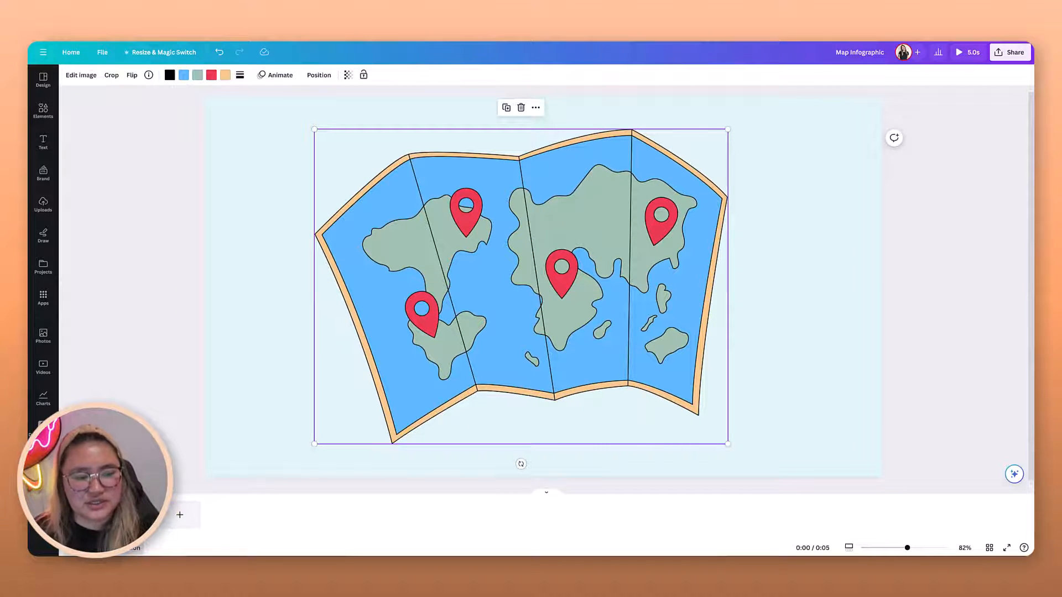
key(Escape)
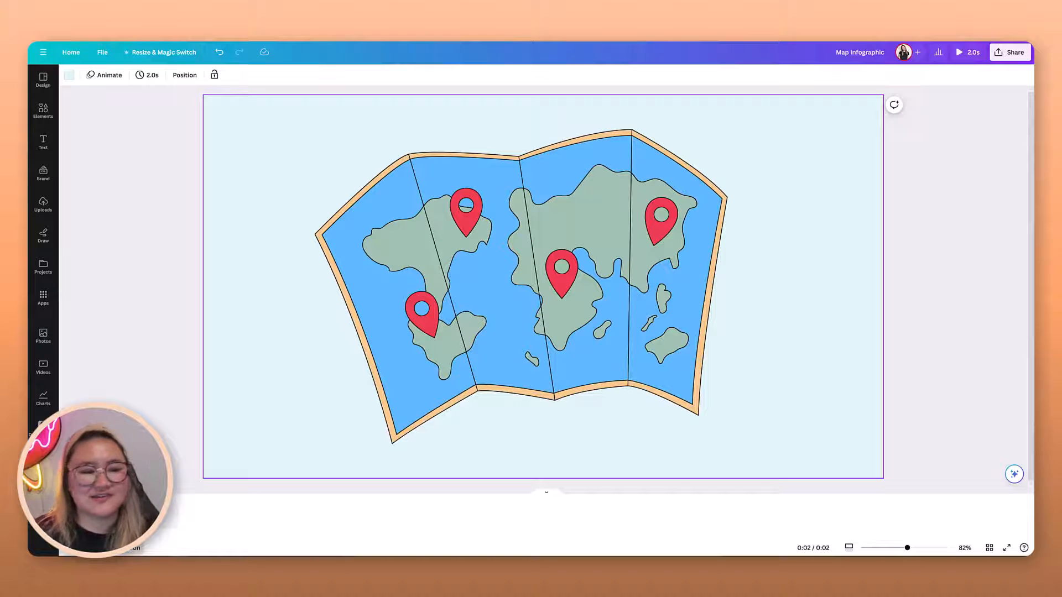
- Duplicate the map page to create a second page
click(199, 398)
click(441, 284)
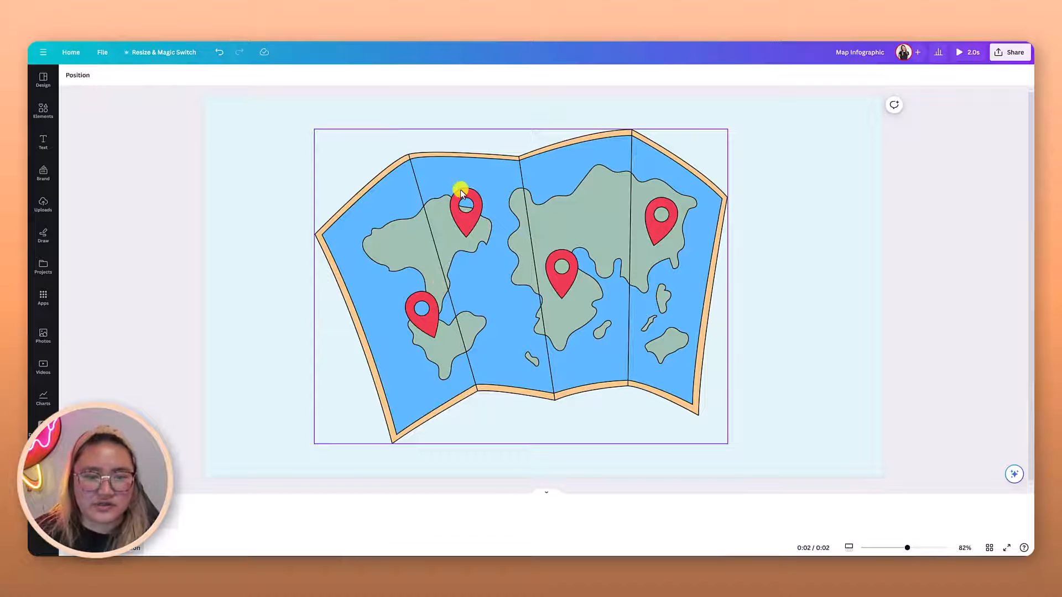
click(192, 416)
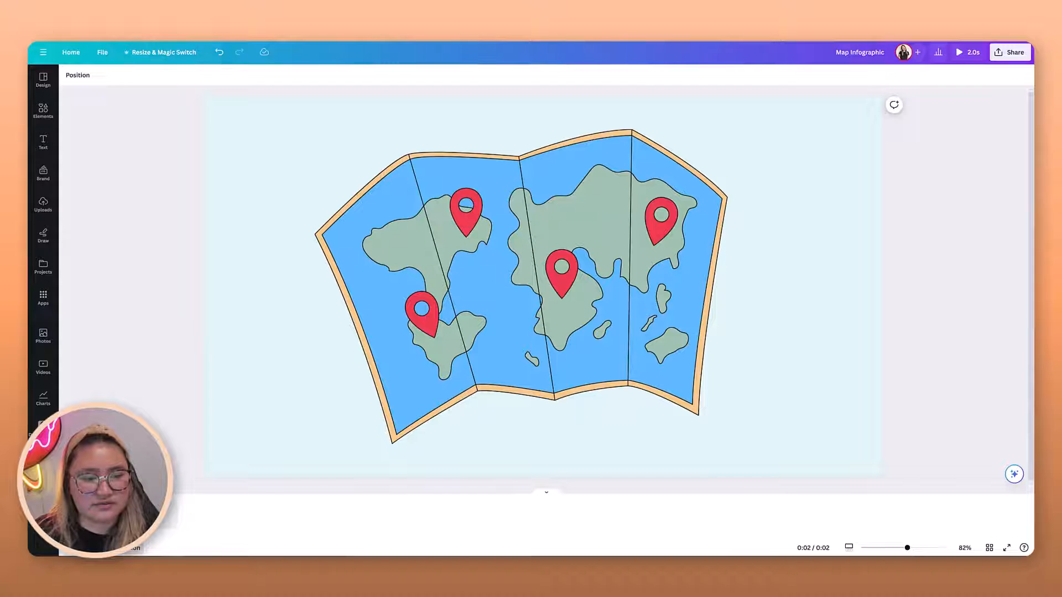
right_click(173, 416)
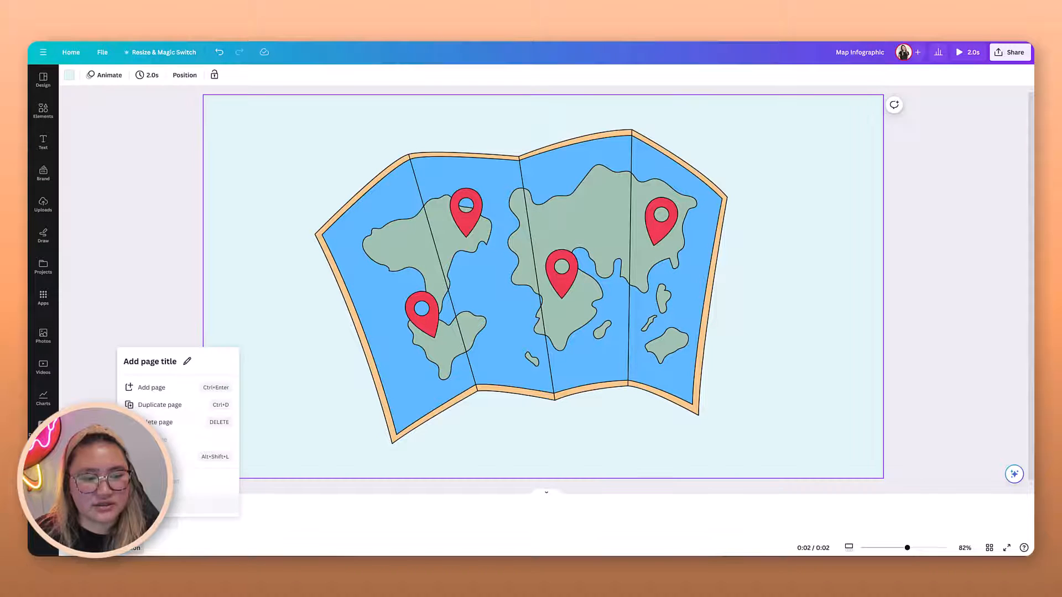
click(174, 413)
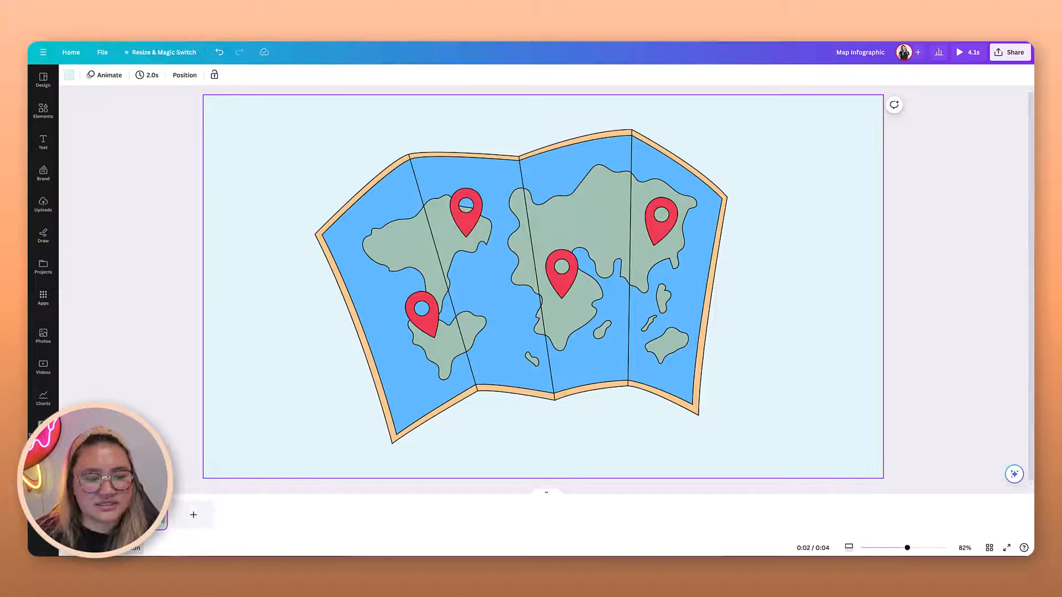
- Enlarge the map on the second page past the page edges, with the North American pin fully in view right of centre
click(441, 276)
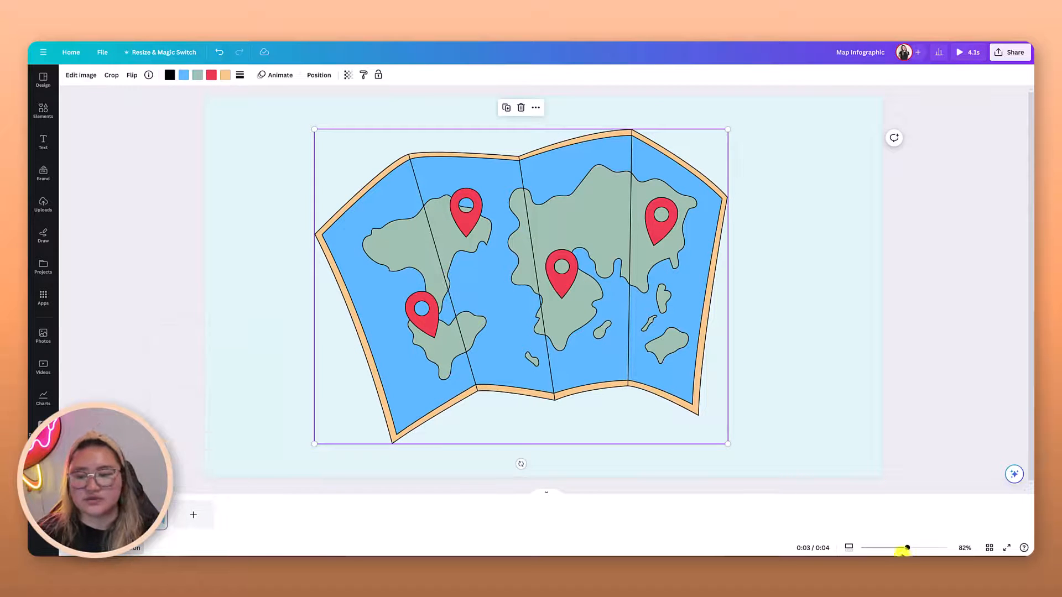
drag(906, 550, 894, 548)
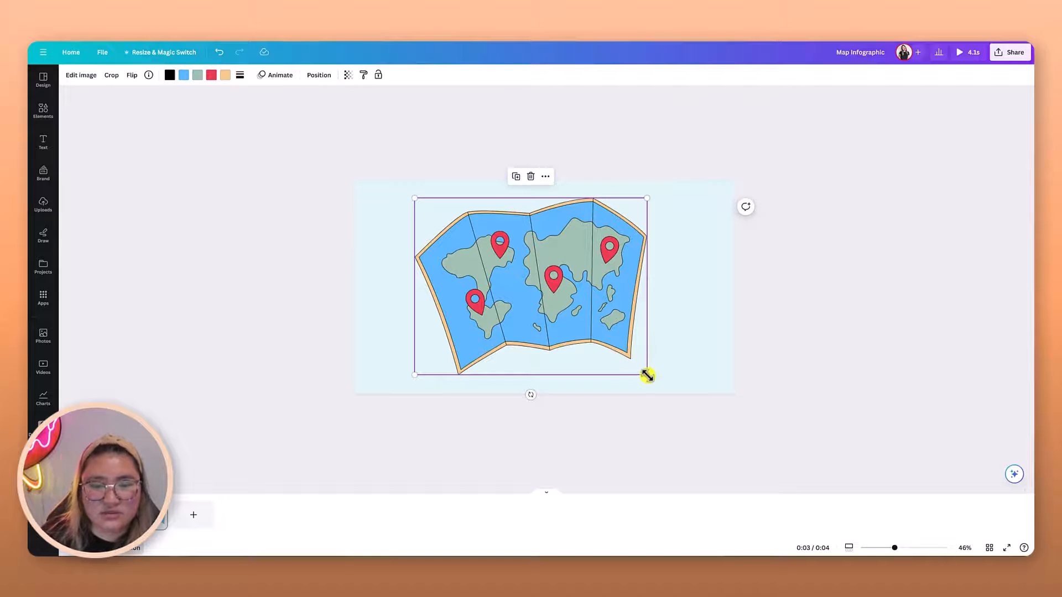
drag(647, 375, 1002, 542)
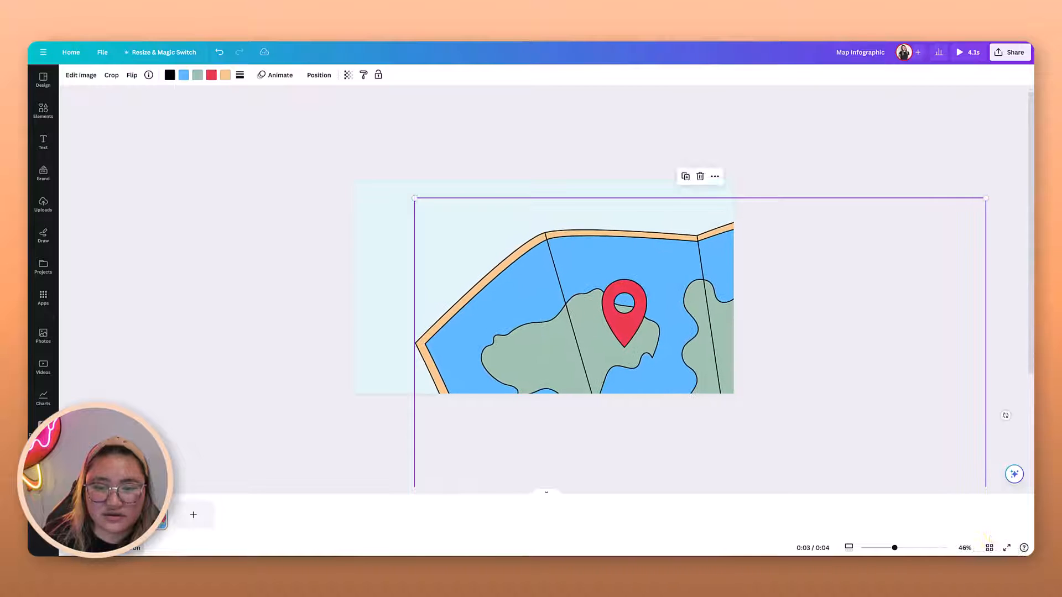
mouse_move(700, 349)
mouse_down()
mouse_move(713, 343)
mouse_move(691, 346)
mouse_up()
click(332, 336)
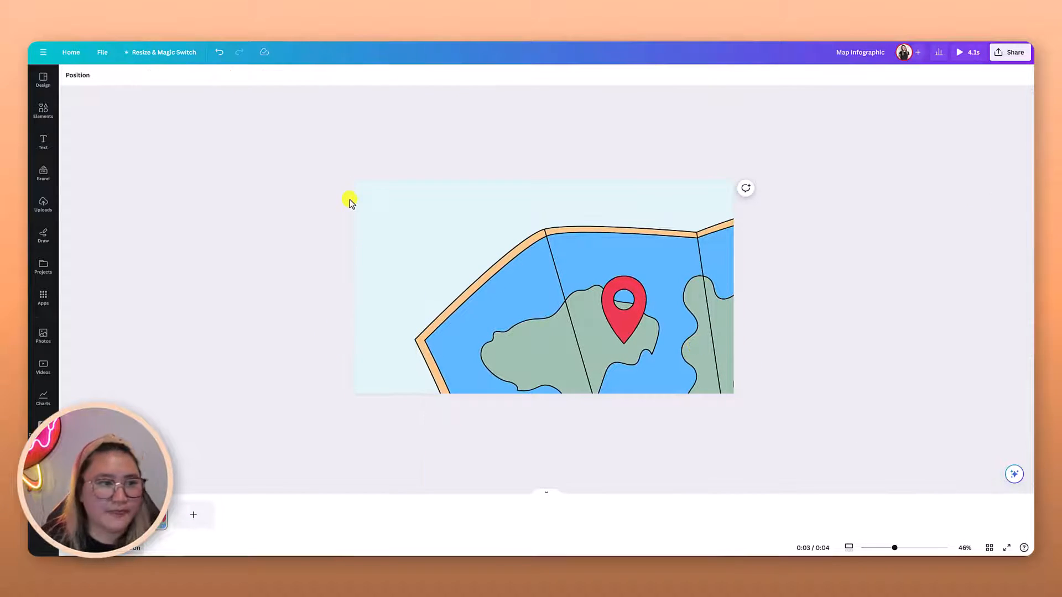
- Add the recently used white curved arrow graphic to the second page
click(50, 112)
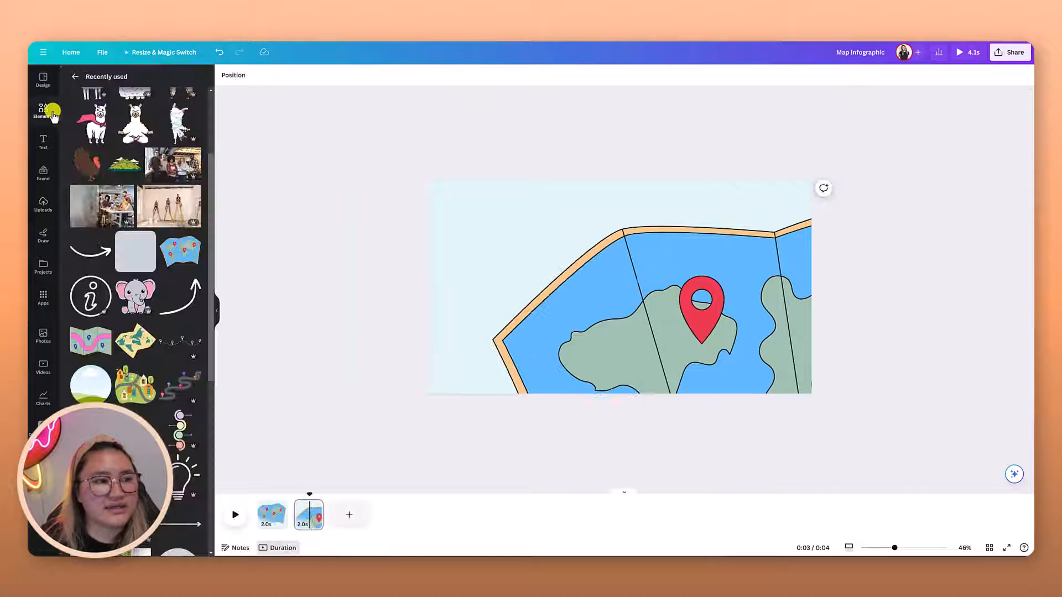
click(87, 256)
- Move the curved arrow slightly up and away from the North American pin and recolour it black
scroll(174, 271, up, 2)
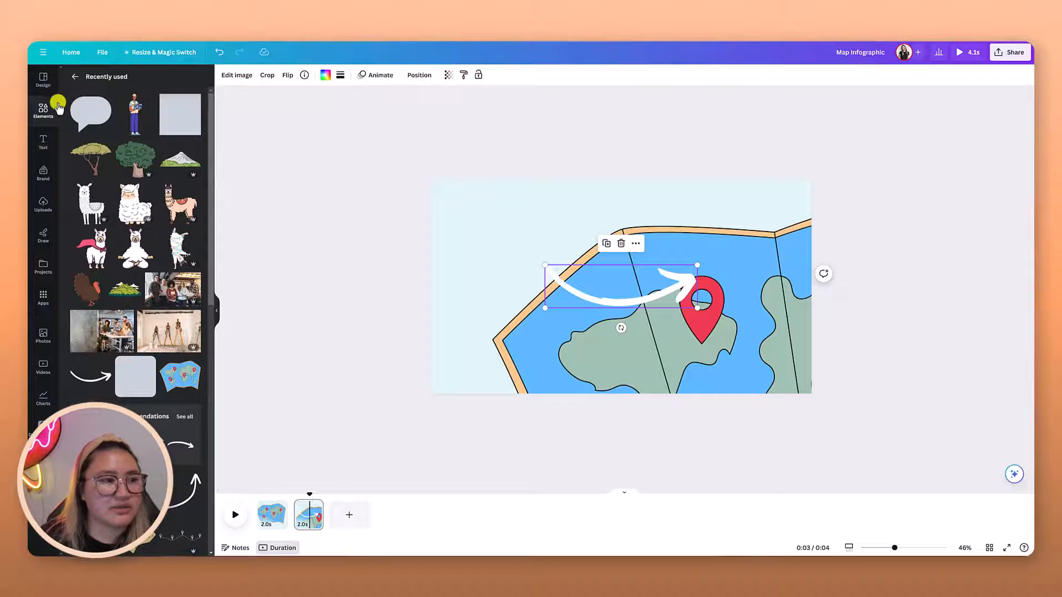
click(74, 76)
click(114, 82)
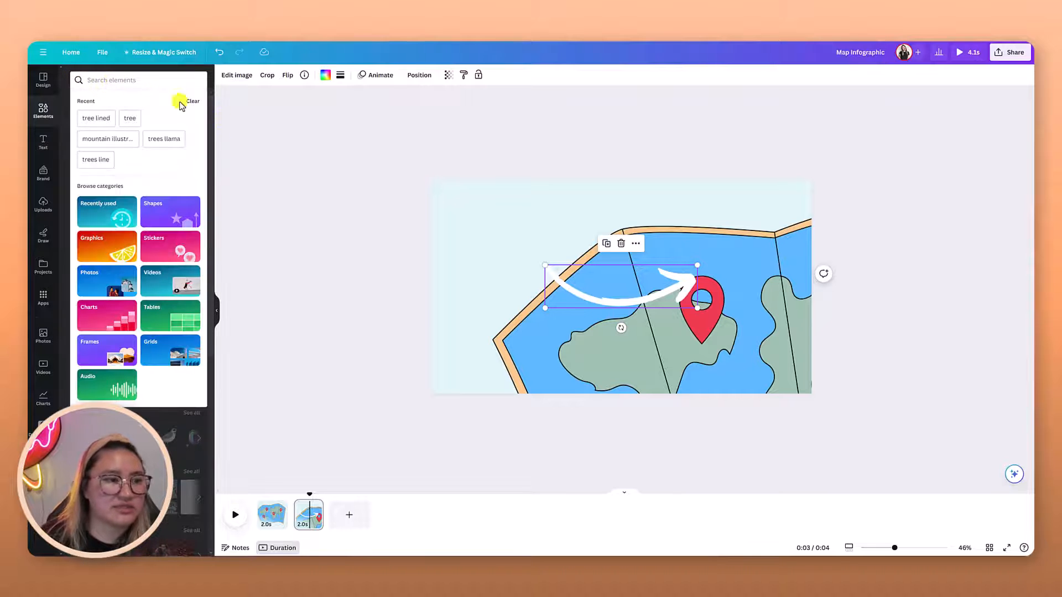
click(267, 180)
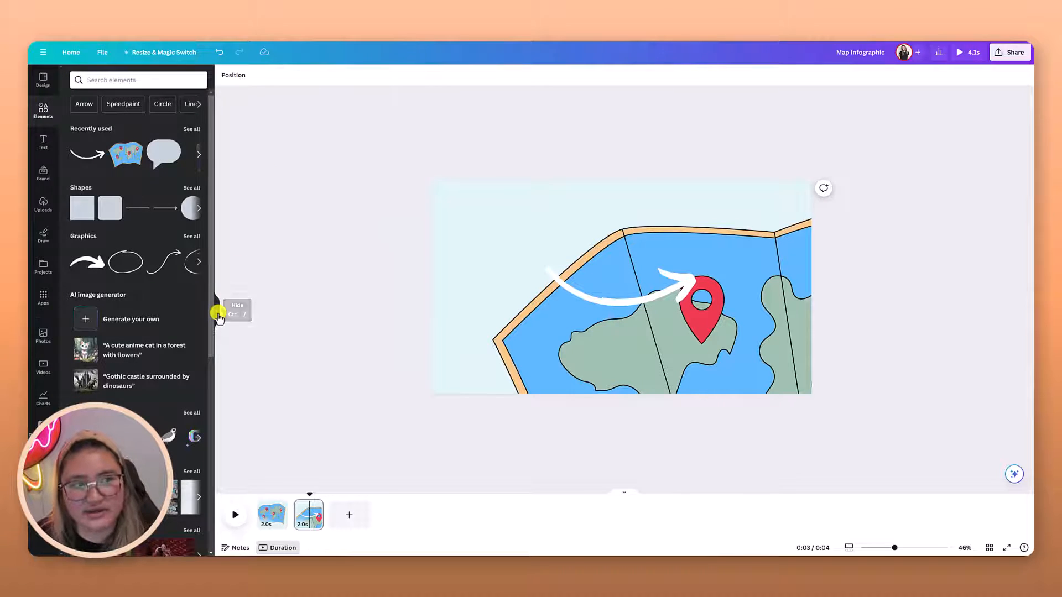
click(215, 309)
drag(592, 292, 570, 281)
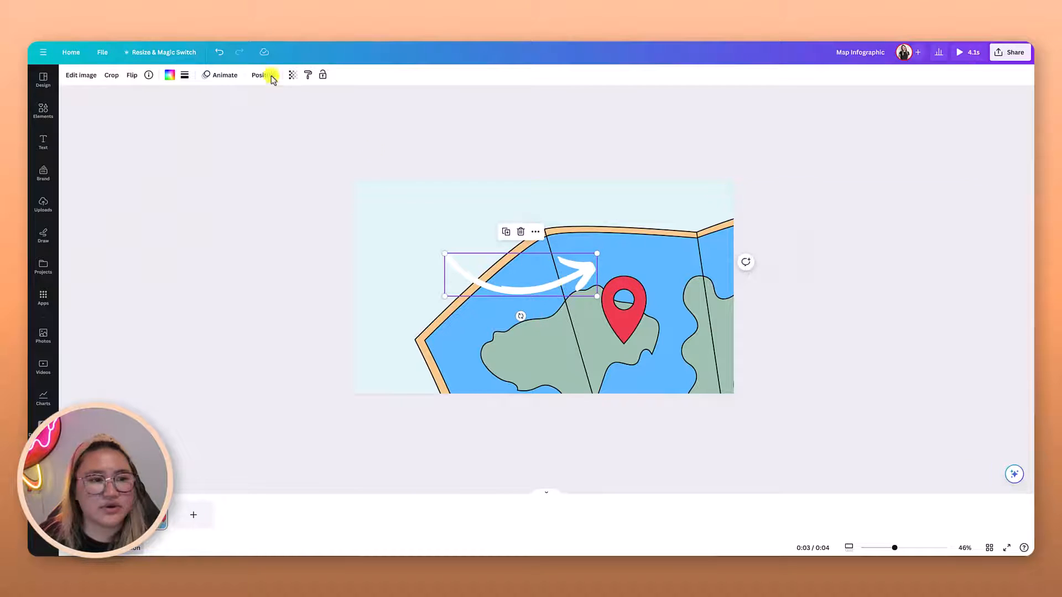
click(170, 75)
click(100, 133)
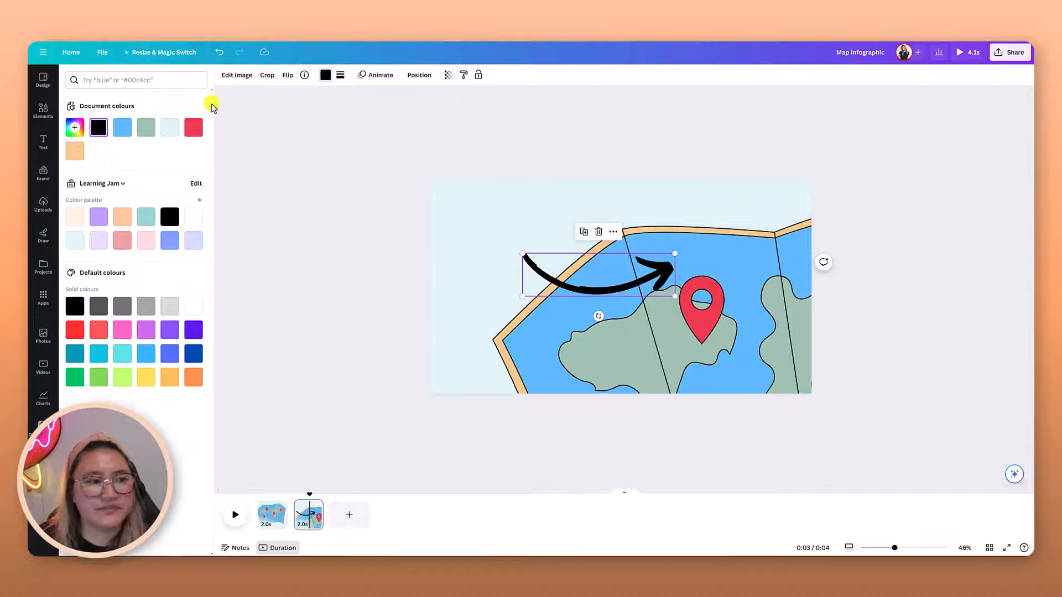
- Flip the black arrow vertically, then shrink, rotate and place it so its head points at the North American pin
click(287, 78)
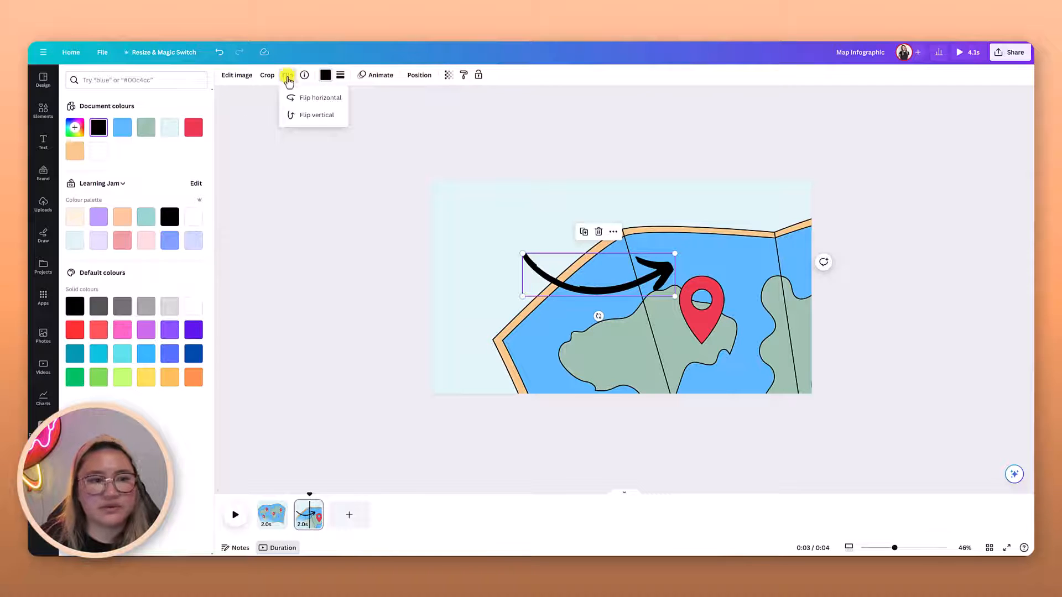
click(317, 125)
drag(523, 295, 621, 288)
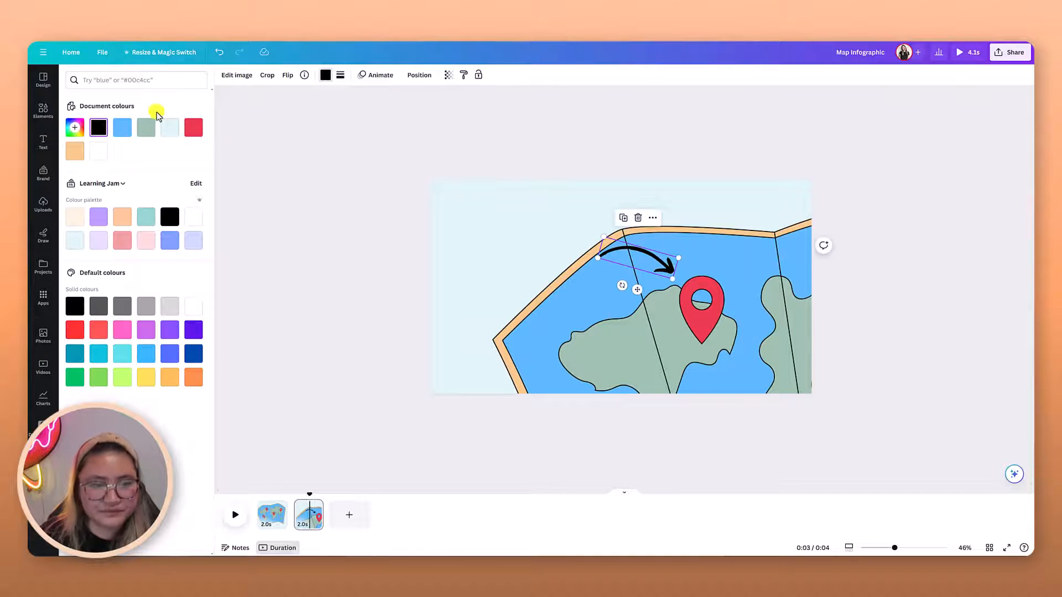
- Add a square shape to the second page, move it to the tail of the arrow and enlarge it into a text box background
click(44, 108)
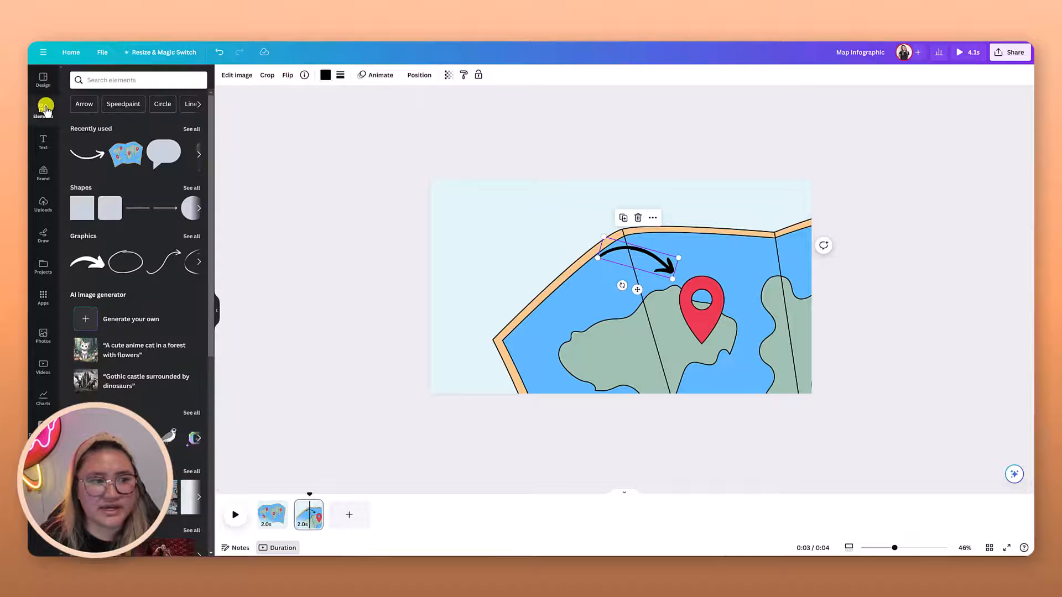
click(81, 216)
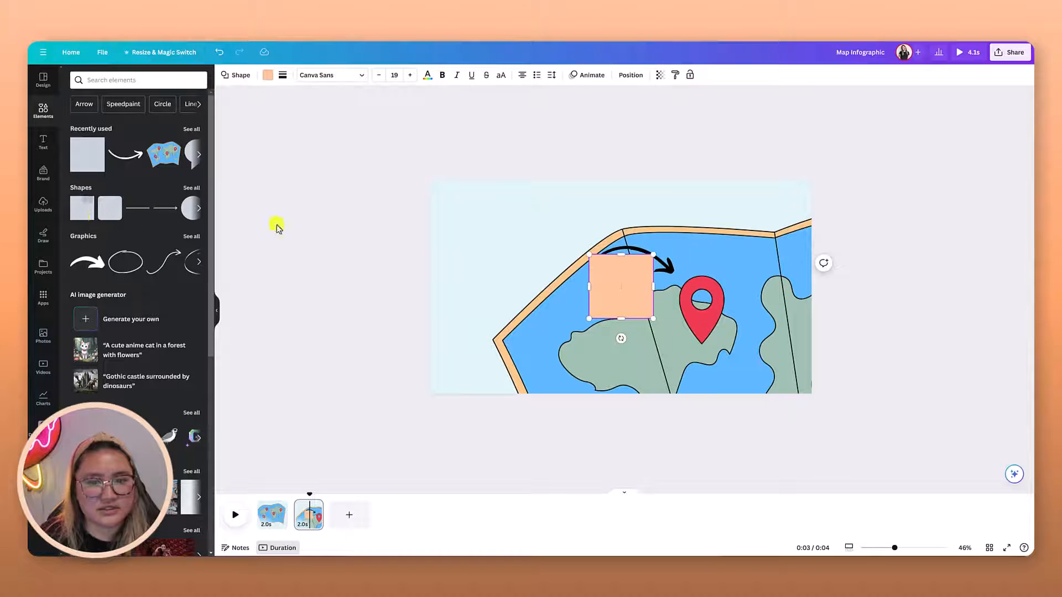
click(308, 224)
click(217, 310)
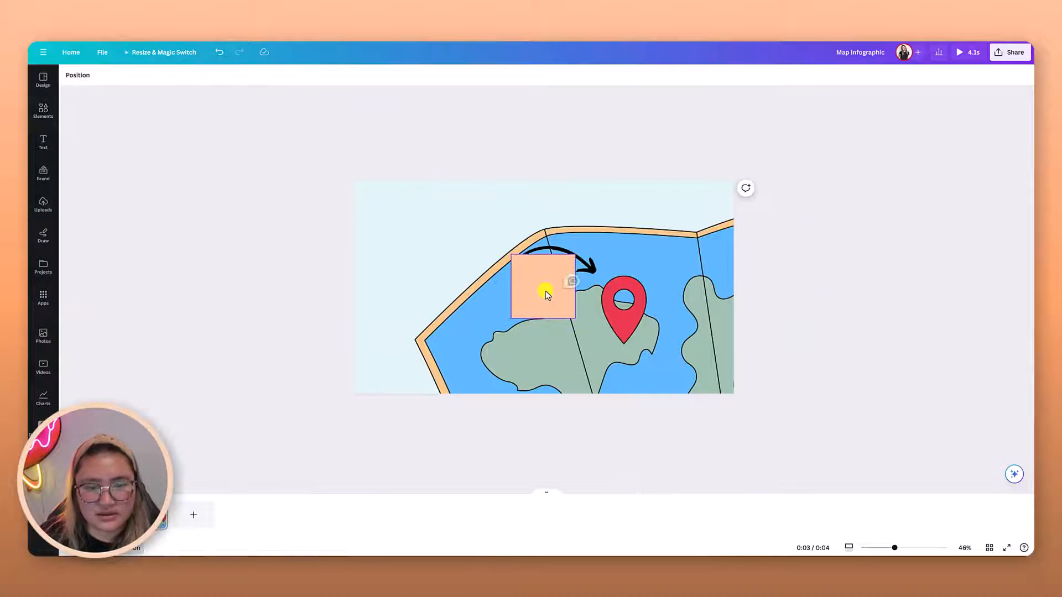
click(522, 284)
drag(522, 283, 421, 258)
drag(471, 225, 471, 210)
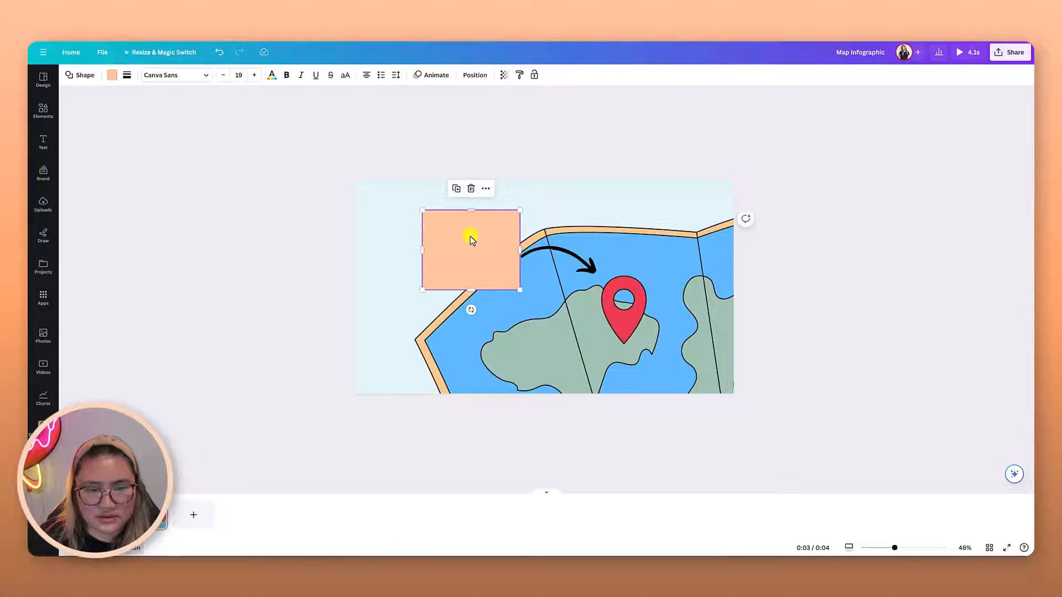
drag(470, 288, 470, 306)
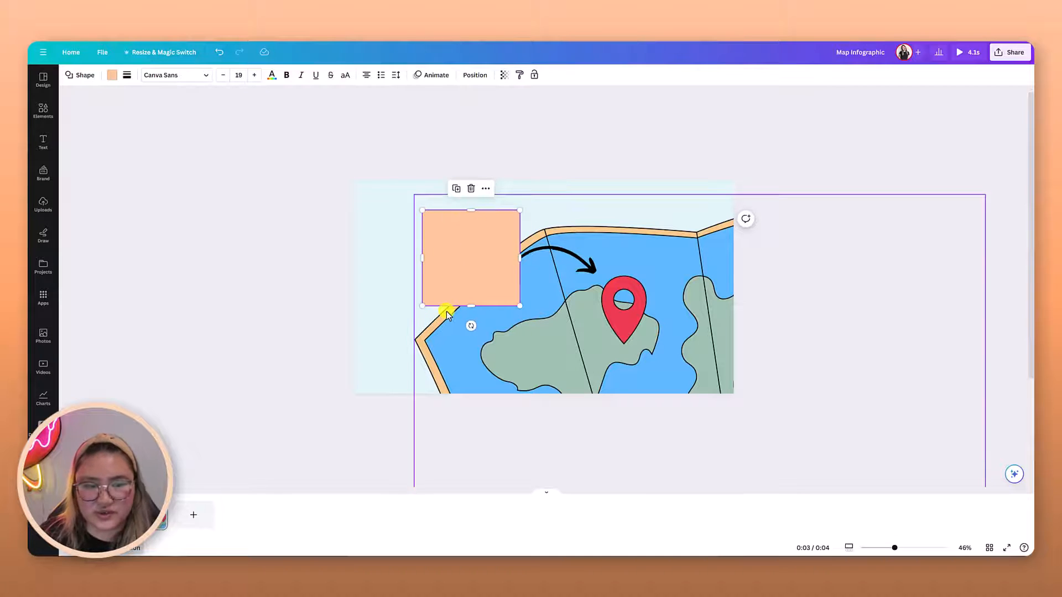
click(471, 348)
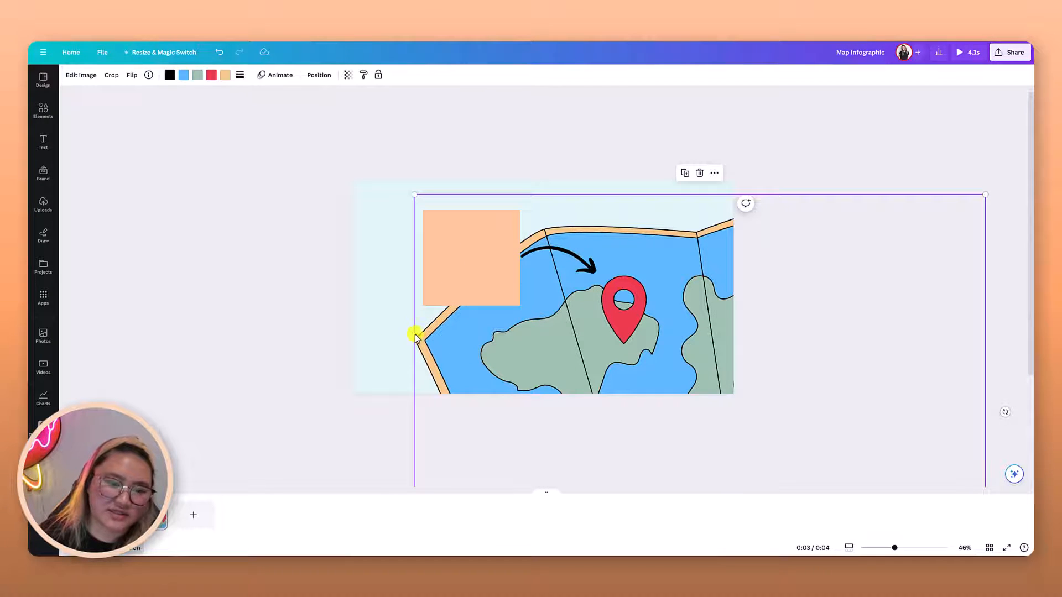
- Fill the square with white and give it a solid black border with a weight of 5
click(442, 256)
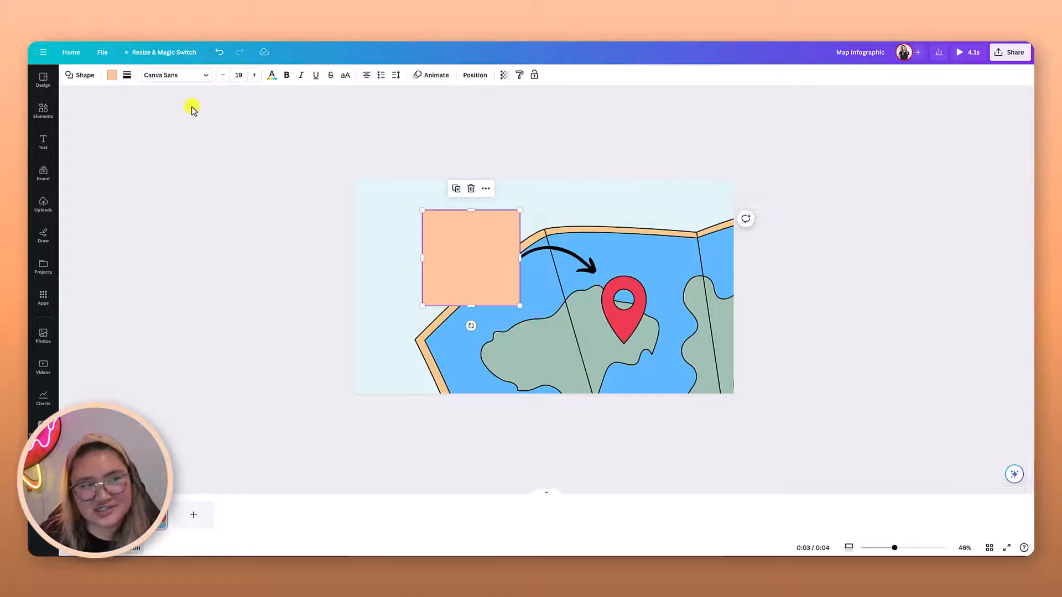
click(111, 77)
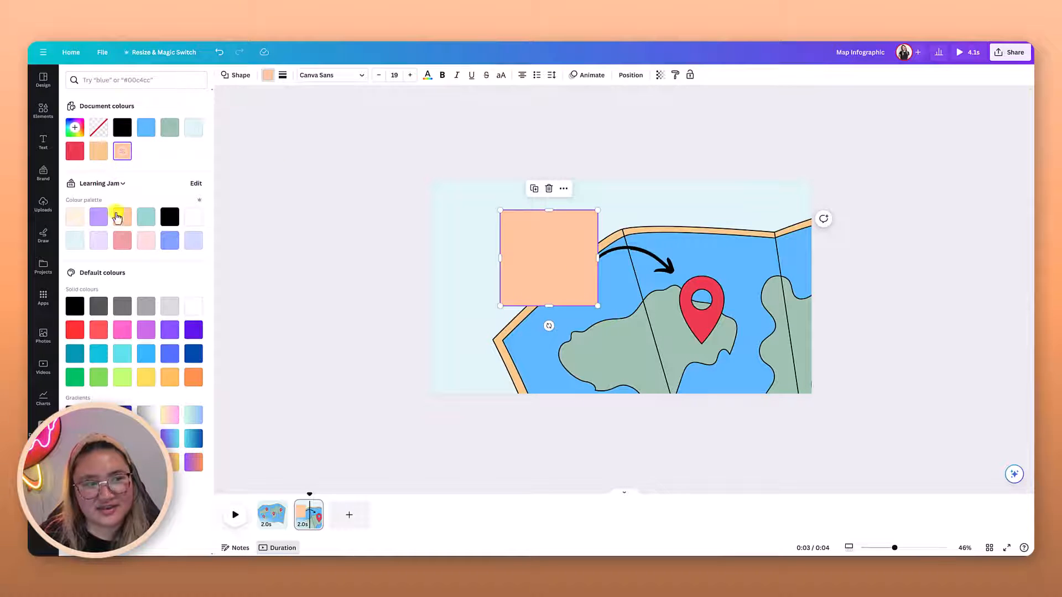
click(193, 217)
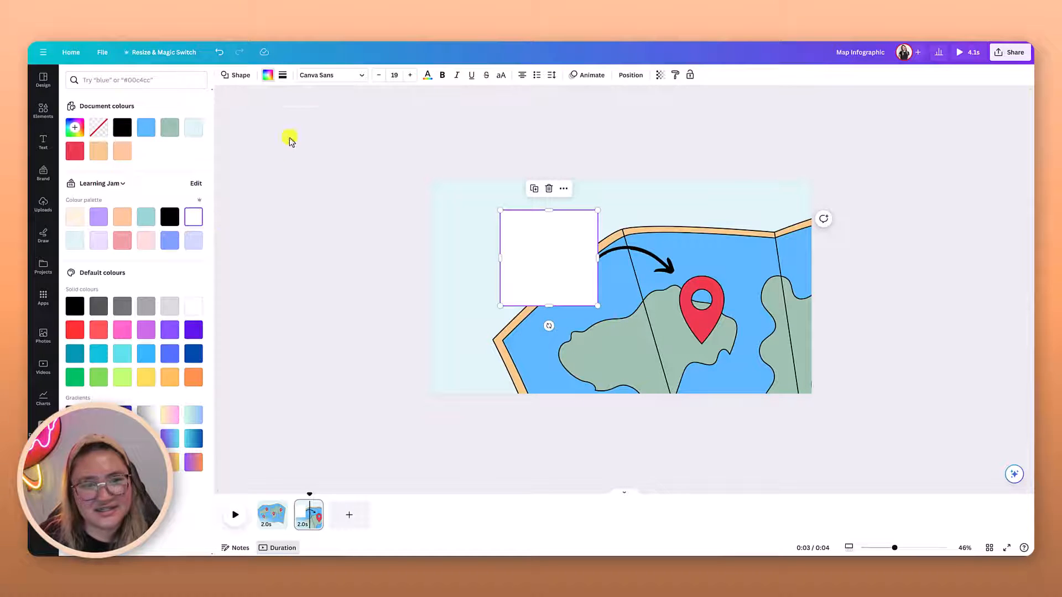
click(282, 74)
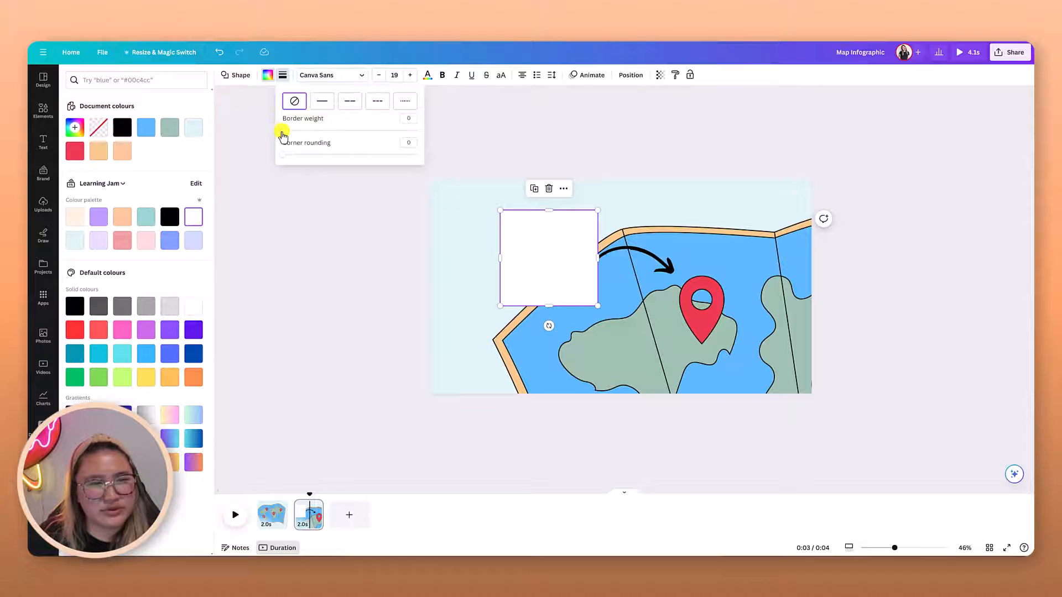
drag(282, 134, 288, 134)
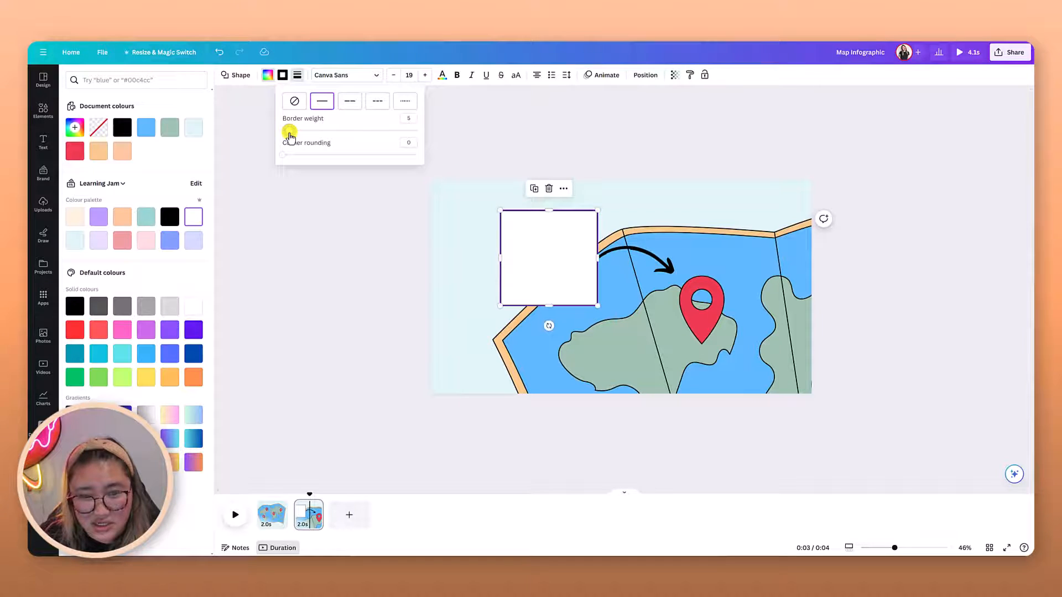
click(326, 232)
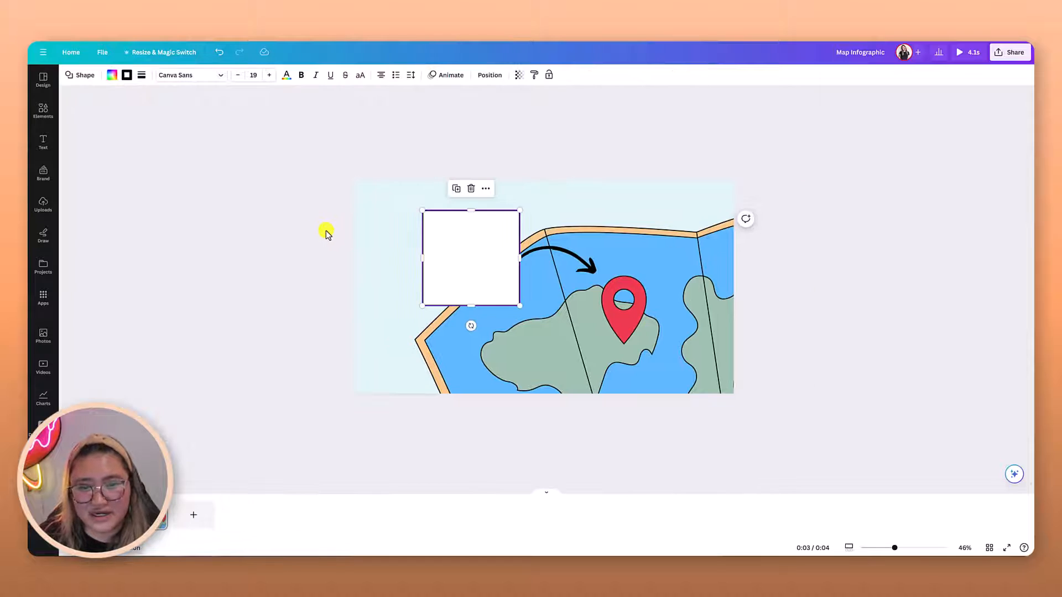
click(326, 232)
- Shift the arrow toward the white square and bring it in front of the square
click(539, 250)
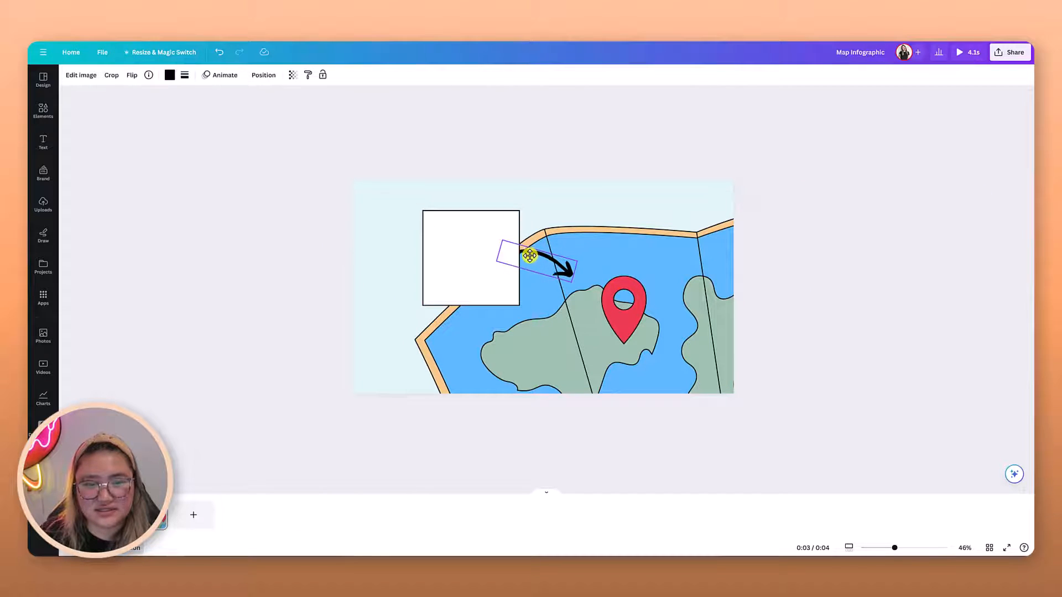
right_click(545, 257)
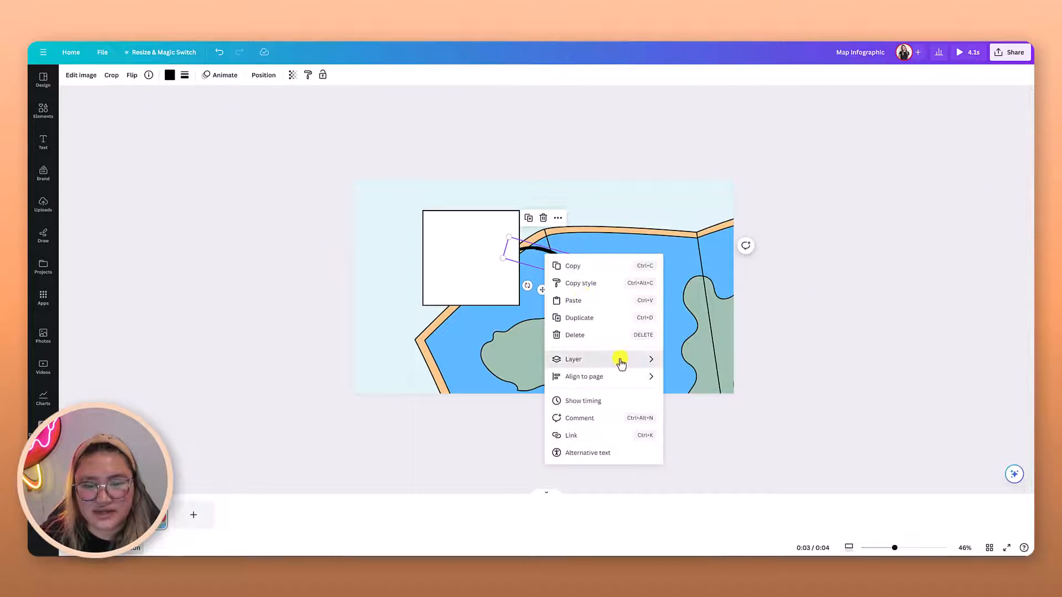
mouse_move(618, 360)
click(702, 377)
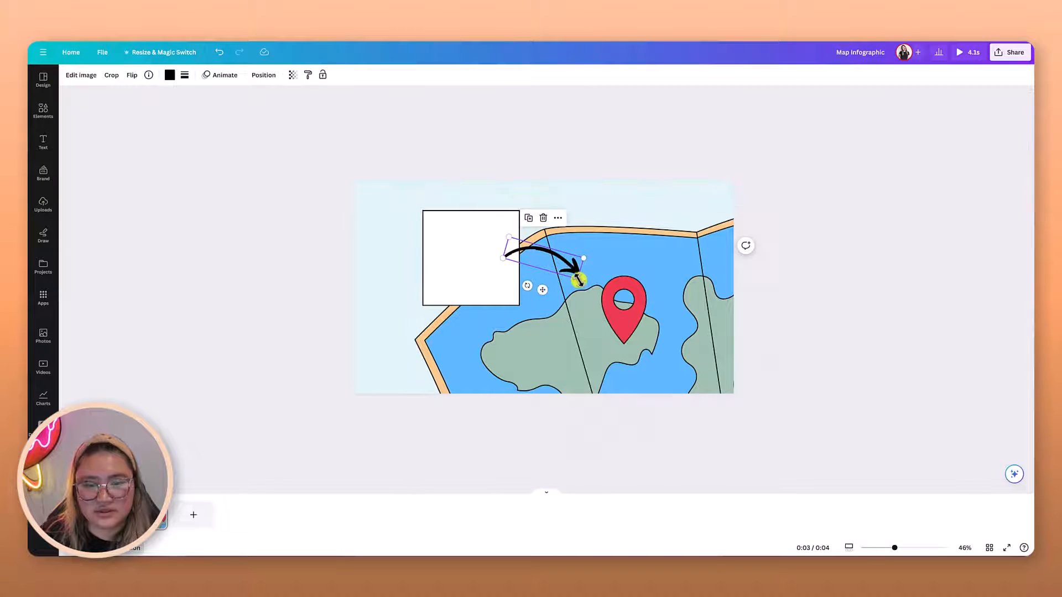
- Enlarge the white box in width and height and refit the arrow between the box's edge and the pin
drag(571, 279, 584, 275)
drag(480, 279, 507, 281)
drag(450, 256, 427, 257)
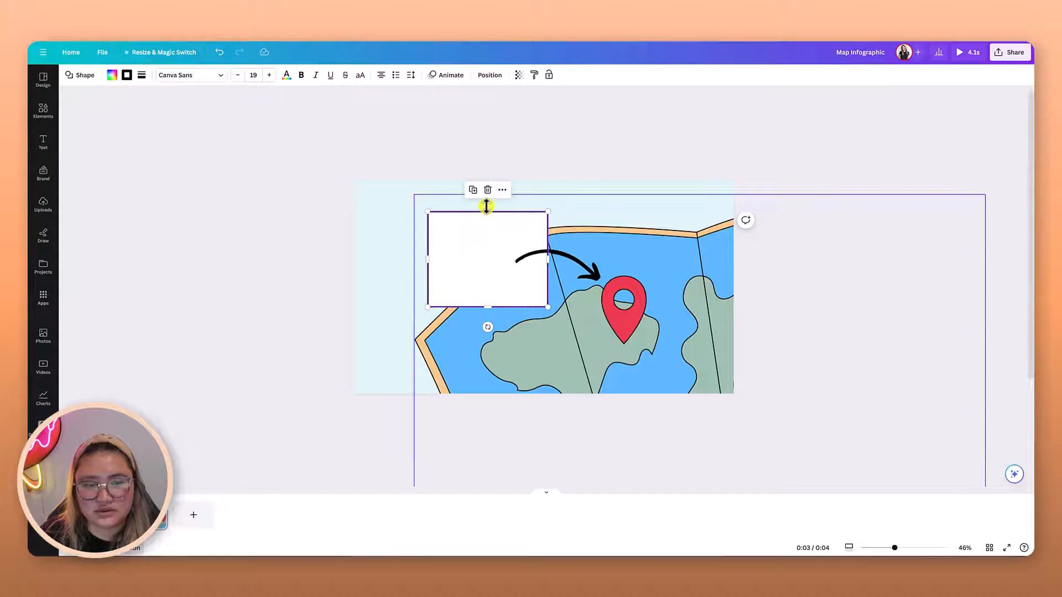
drag(486, 212, 487, 196)
drag(493, 254, 536, 261)
click(512, 260)
click(297, 286)
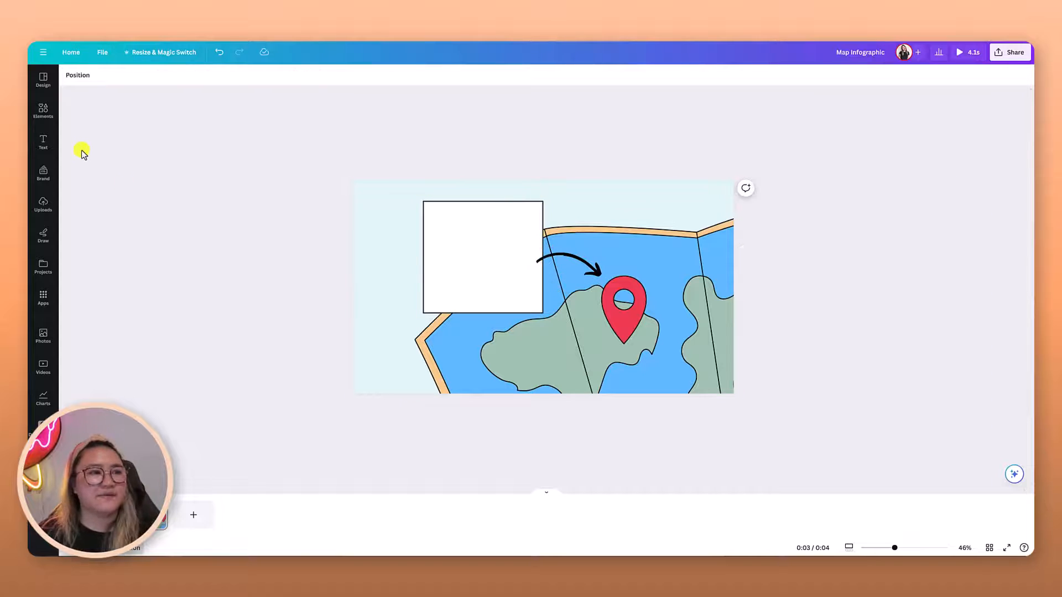
- Add a heading at size 41.7 with size 34 body text beneath it, both inside the white box
click(46, 143)
click(152, 181)
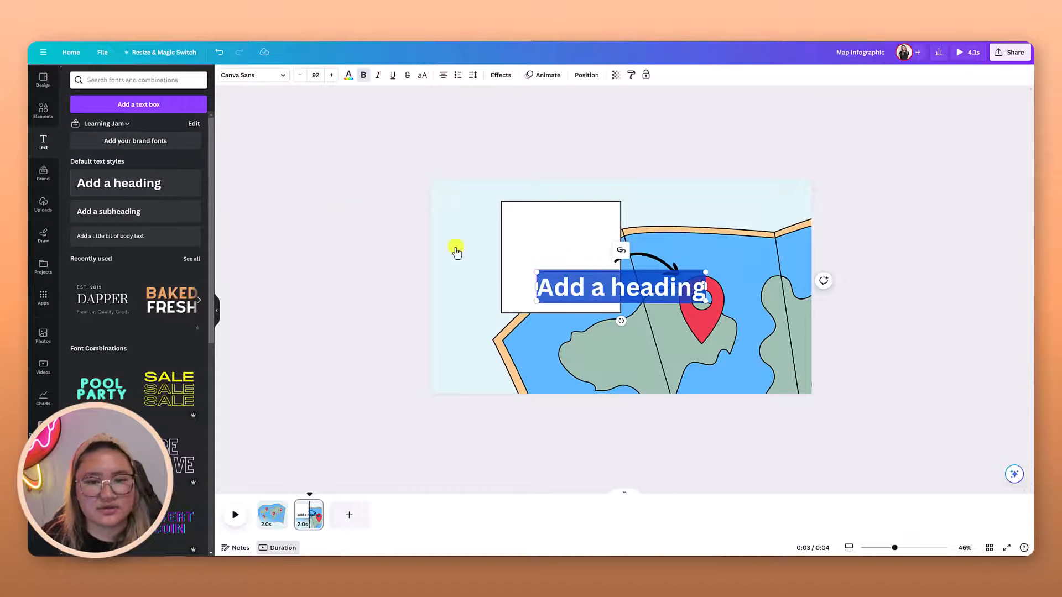
drag(704, 302, 564, 253)
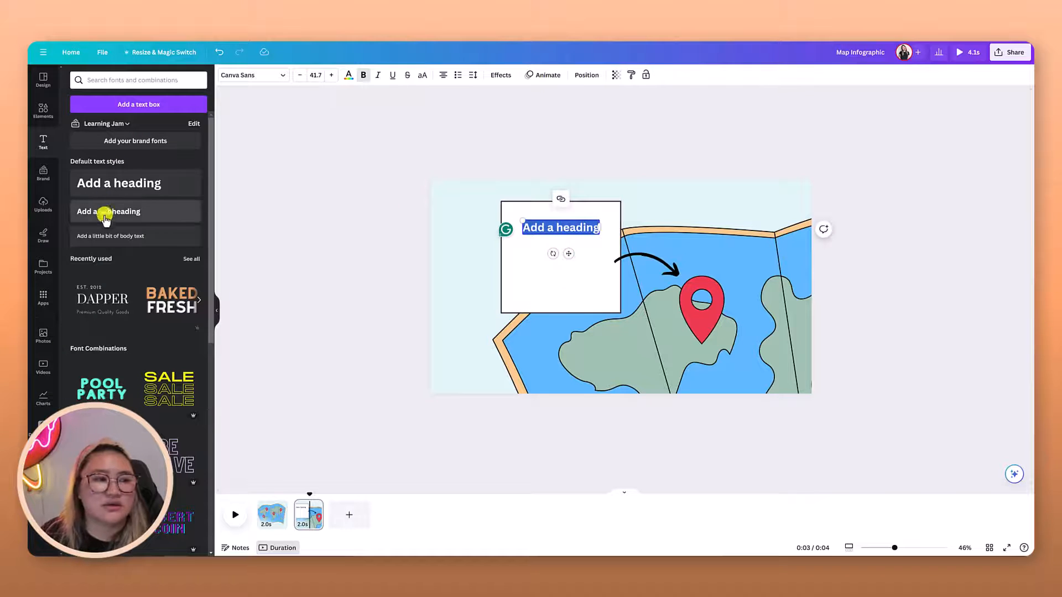
drag(109, 236, 569, 289)
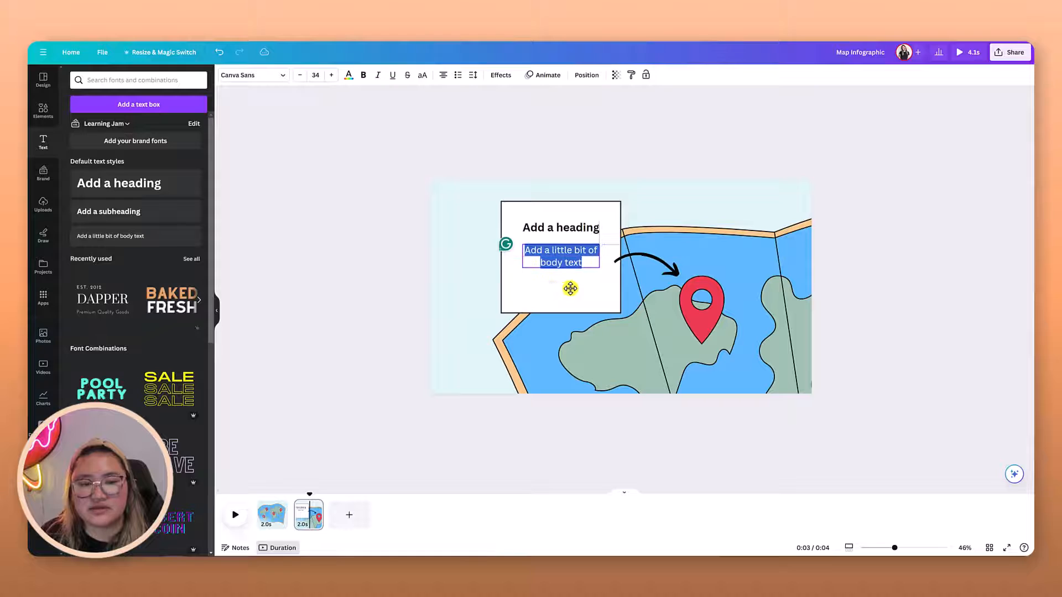
click(375, 344)
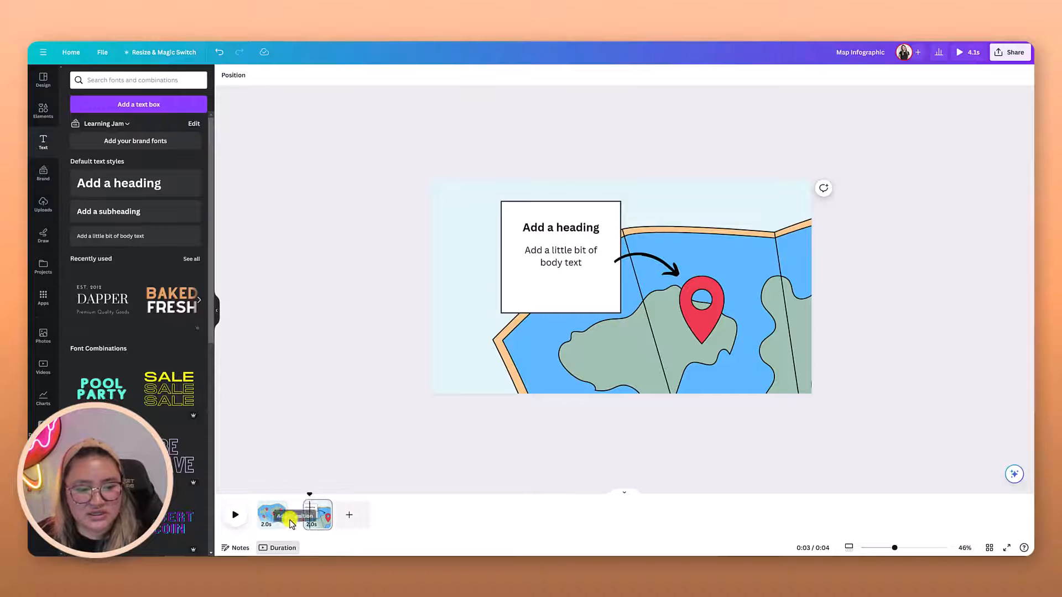
- Apply a Match & Move transition between the first and second pages and preview it
click(290, 522)
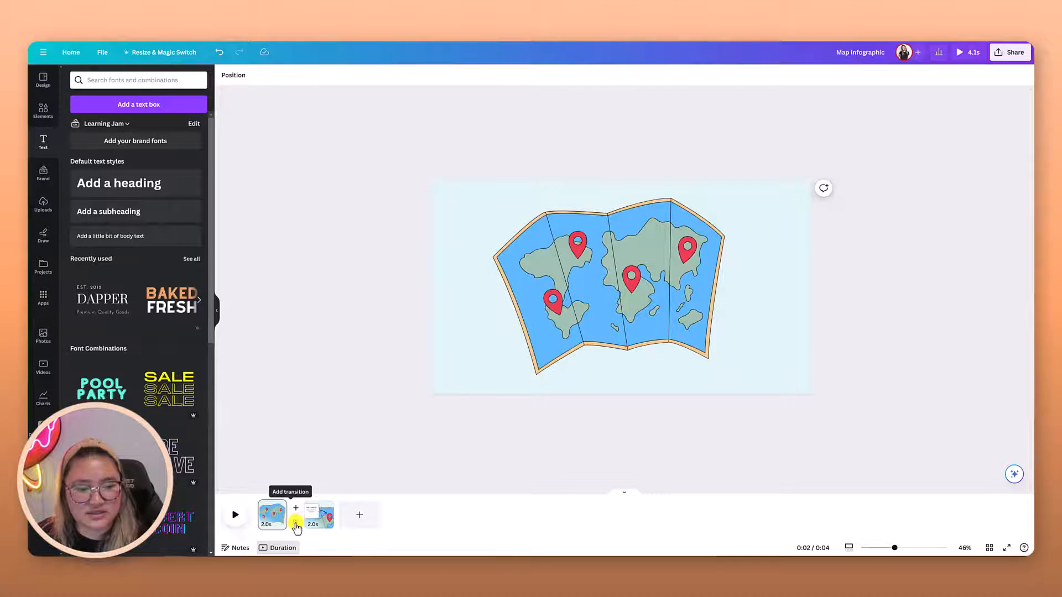
click(297, 524)
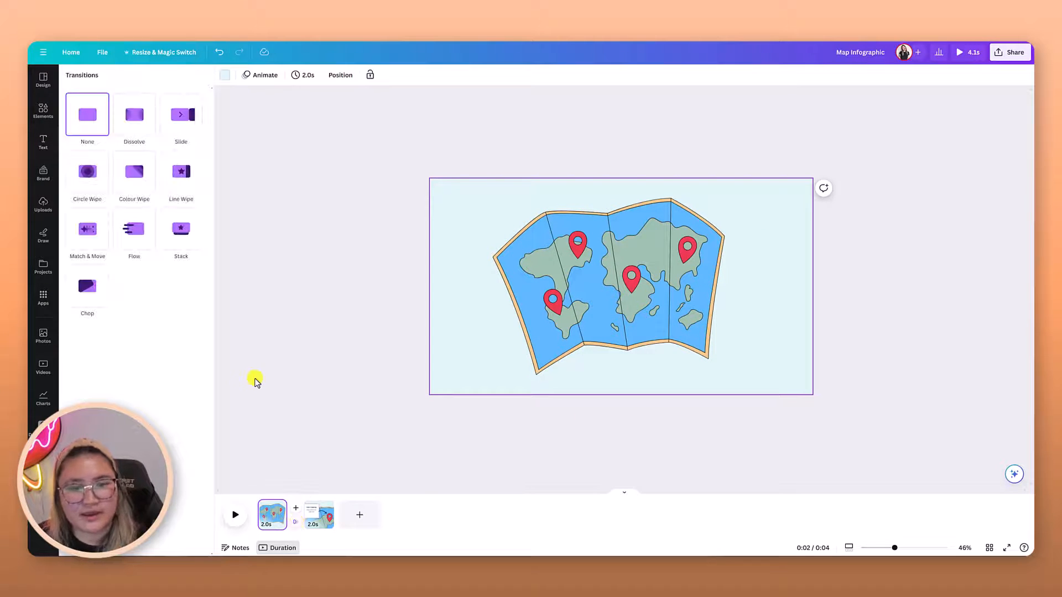
click(89, 239)
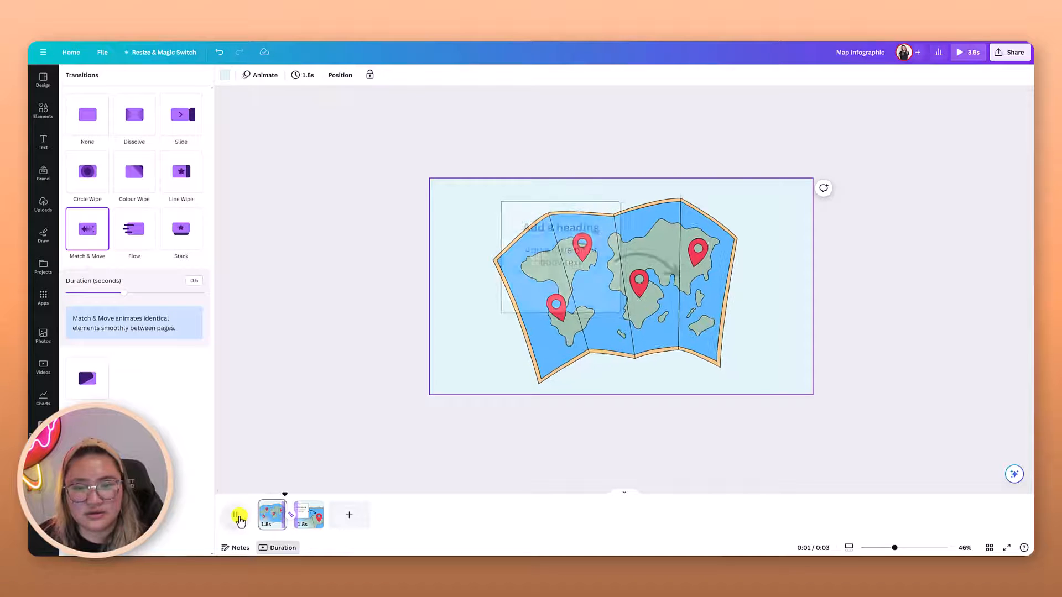
click(239, 519)
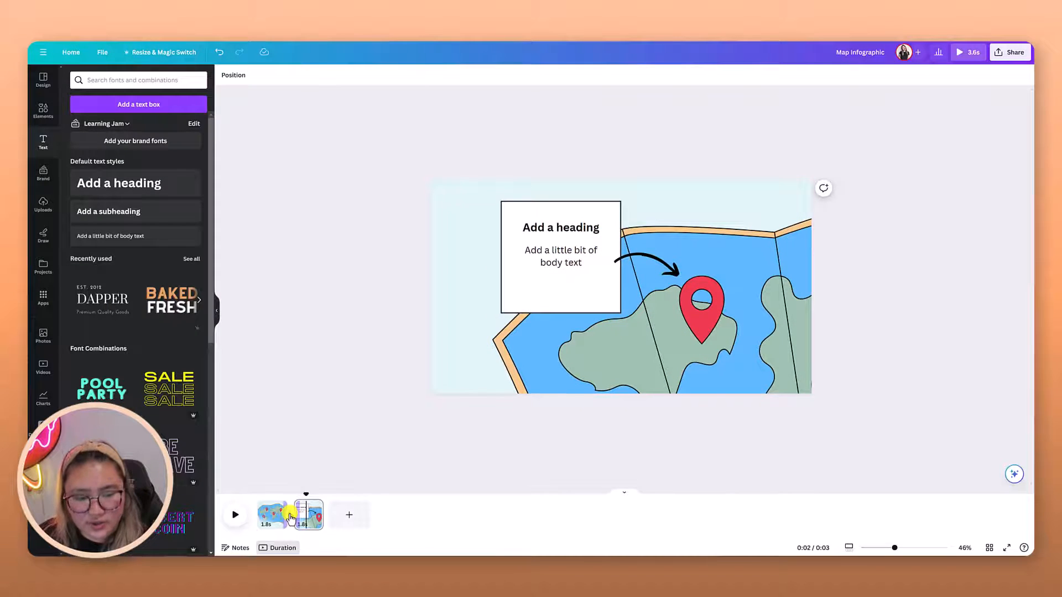
- Lengthen the Match & Move transition to 1 second, extend both pages to 2 seconds and play the video
click(290, 515)
drag(132, 297, 197, 294)
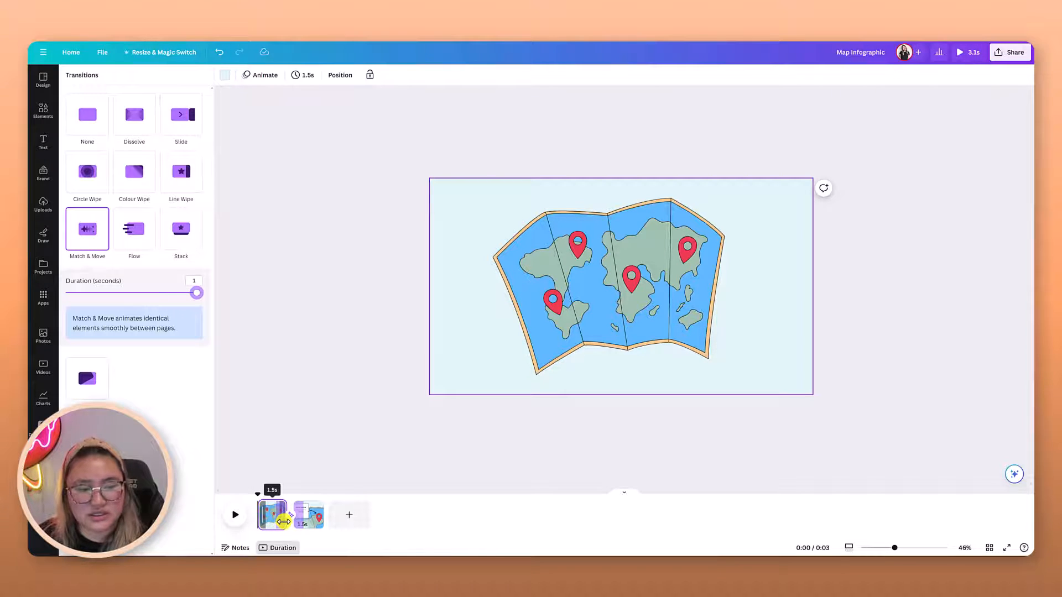
drag(284, 521, 325, 519)
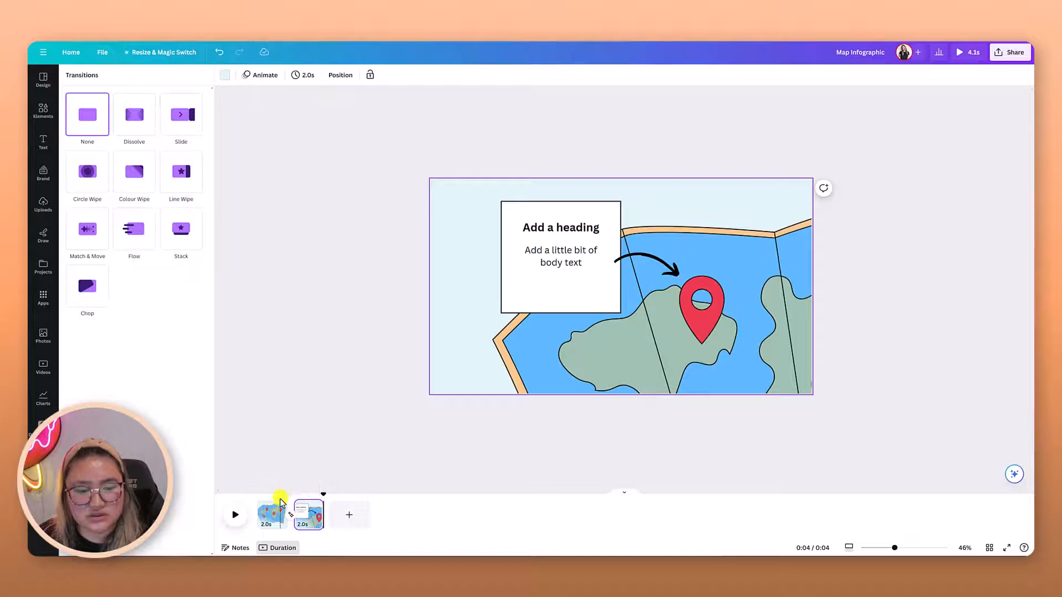
click(235, 514)
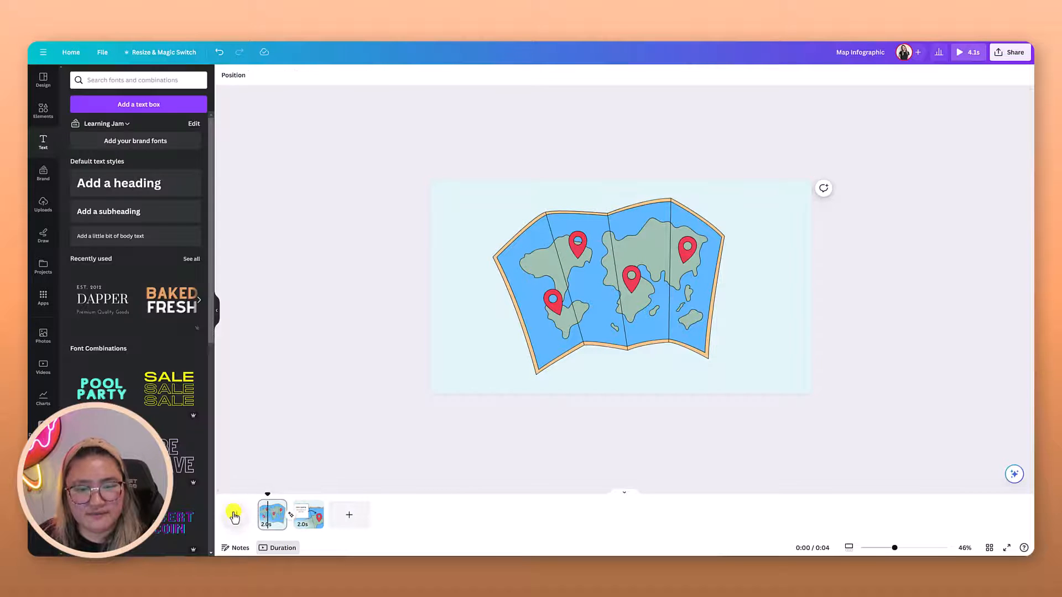
- Shorten the first page to 1.5 seconds and the second page to 1.4 seconds and play the video
drag(283, 520, 315, 519)
click(270, 512)
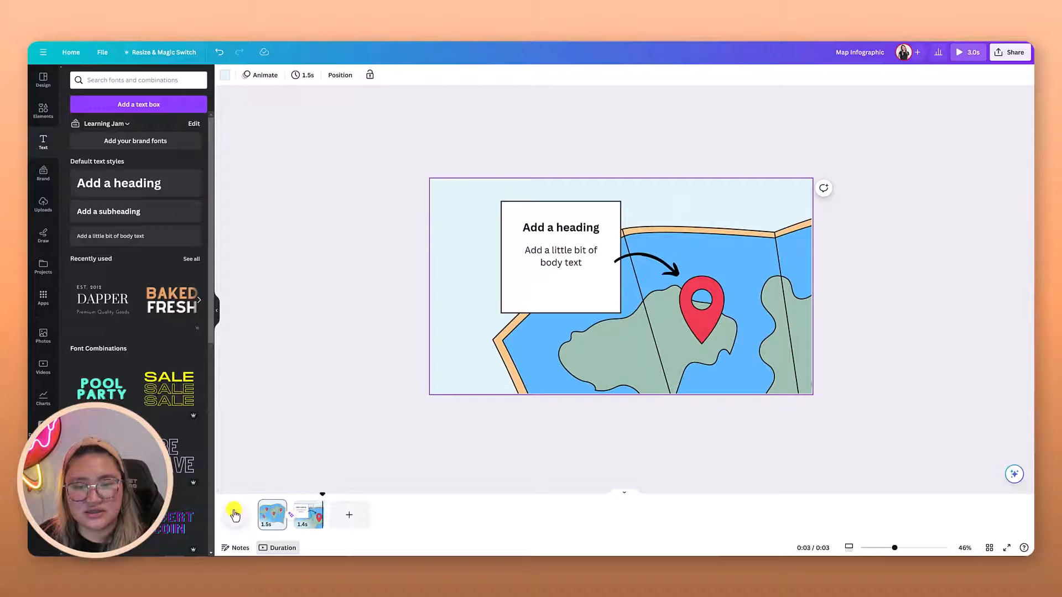
click(234, 514)
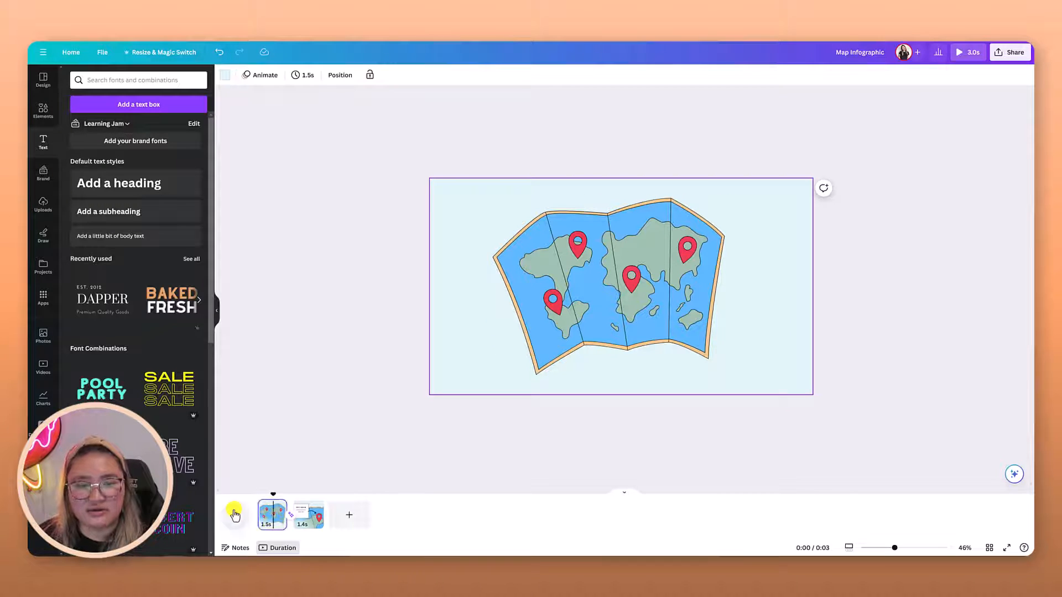
- Duplicate the second page as a third page and step through all three pages
click(315, 520)
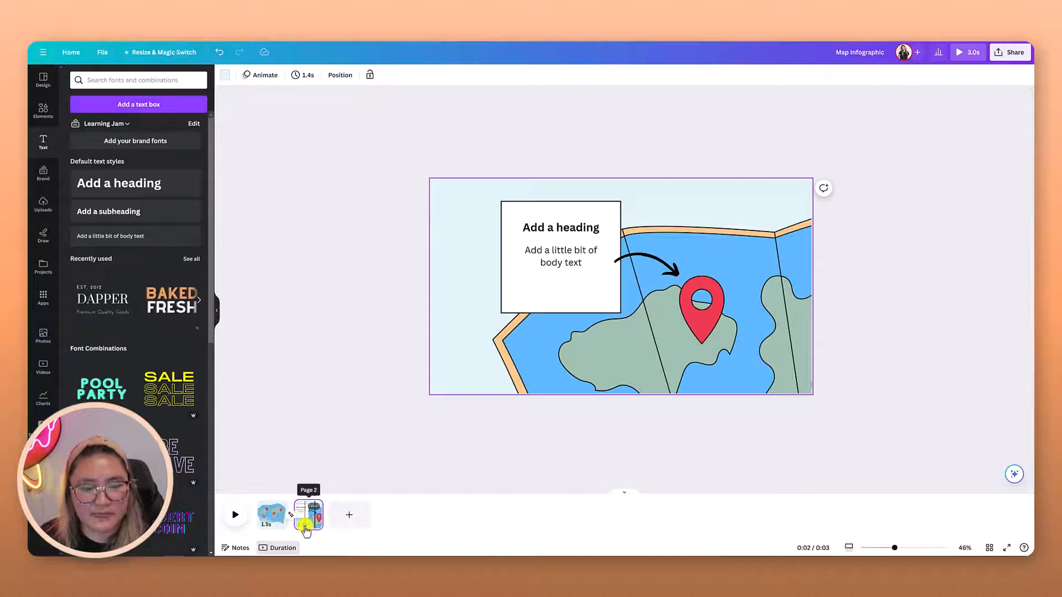
right_click(309, 523)
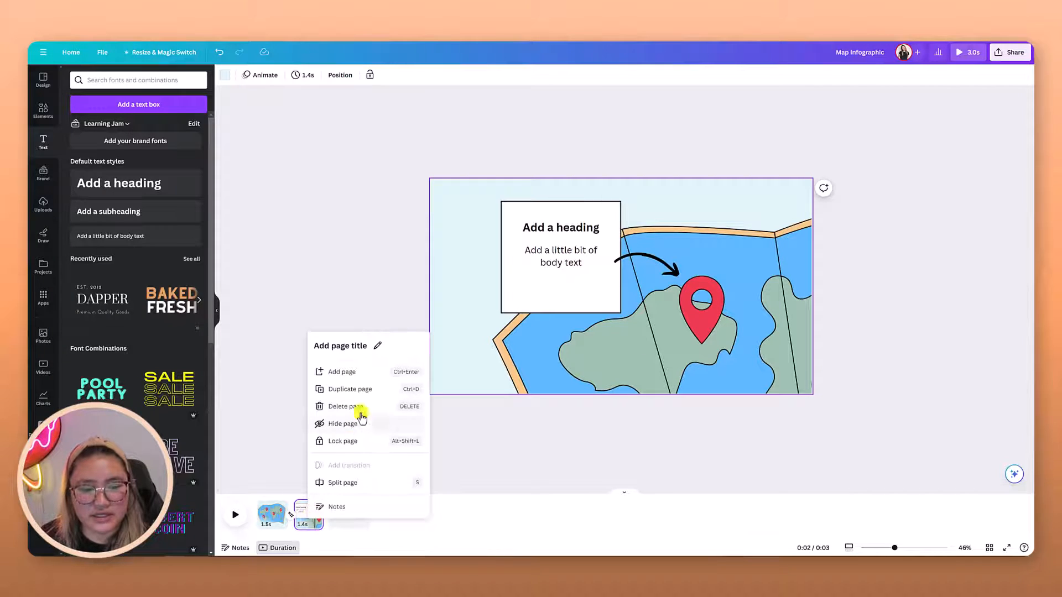
click(360, 390)
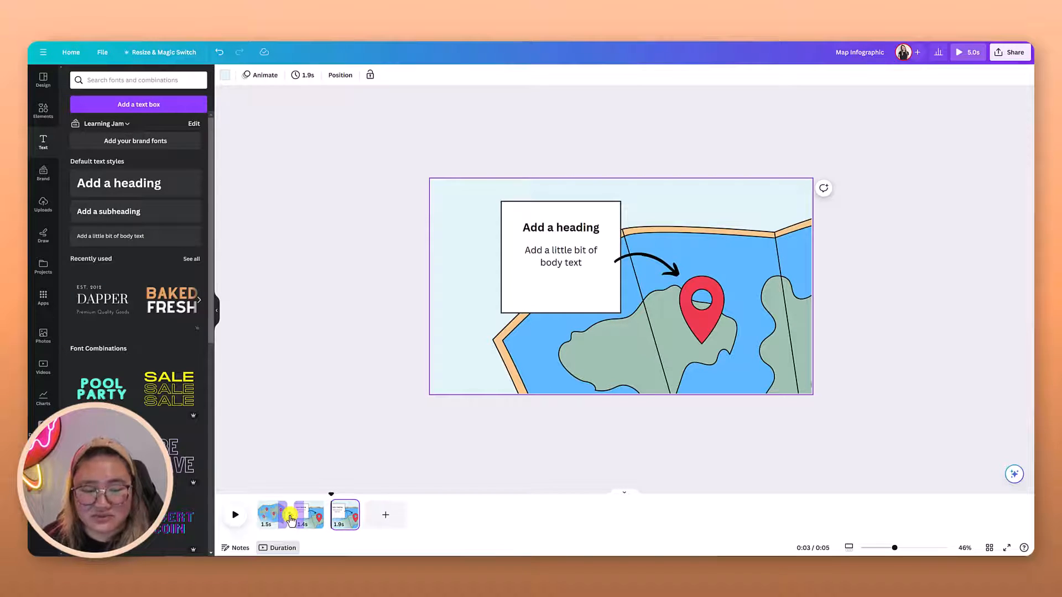
click(272, 515)
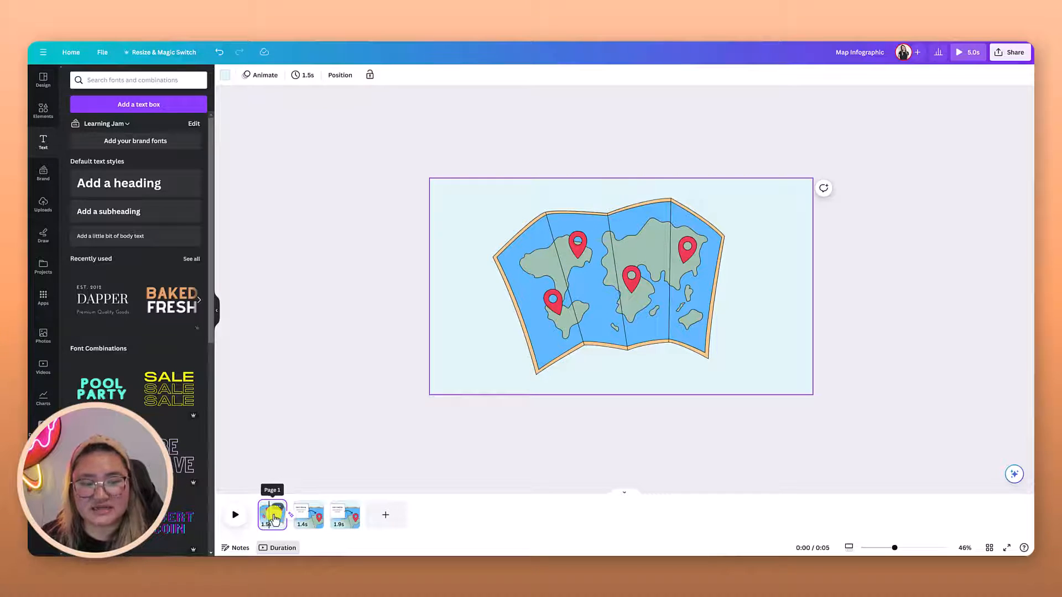
click(308, 518)
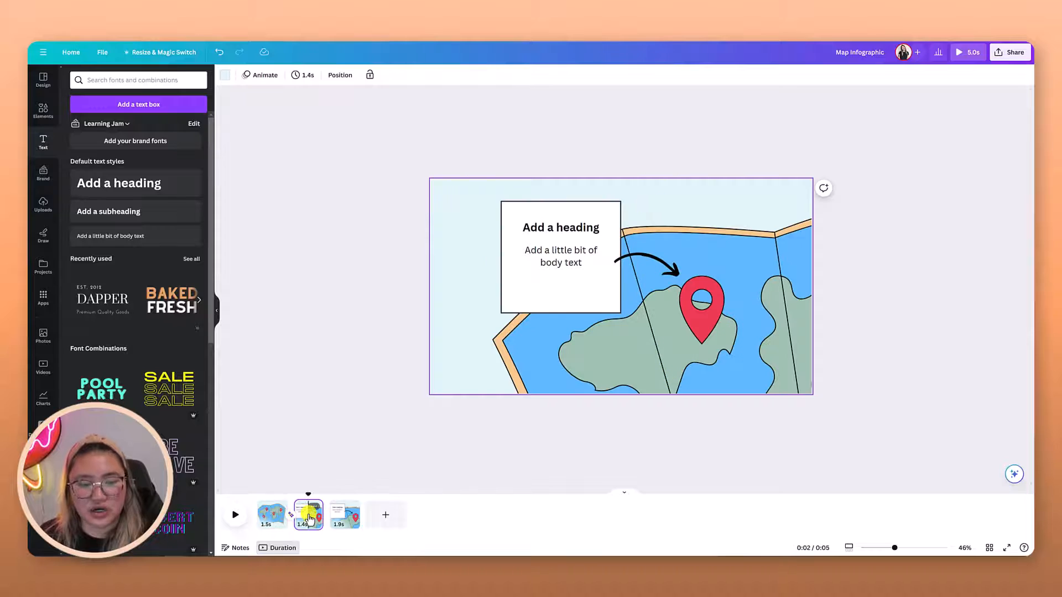
click(347, 519)
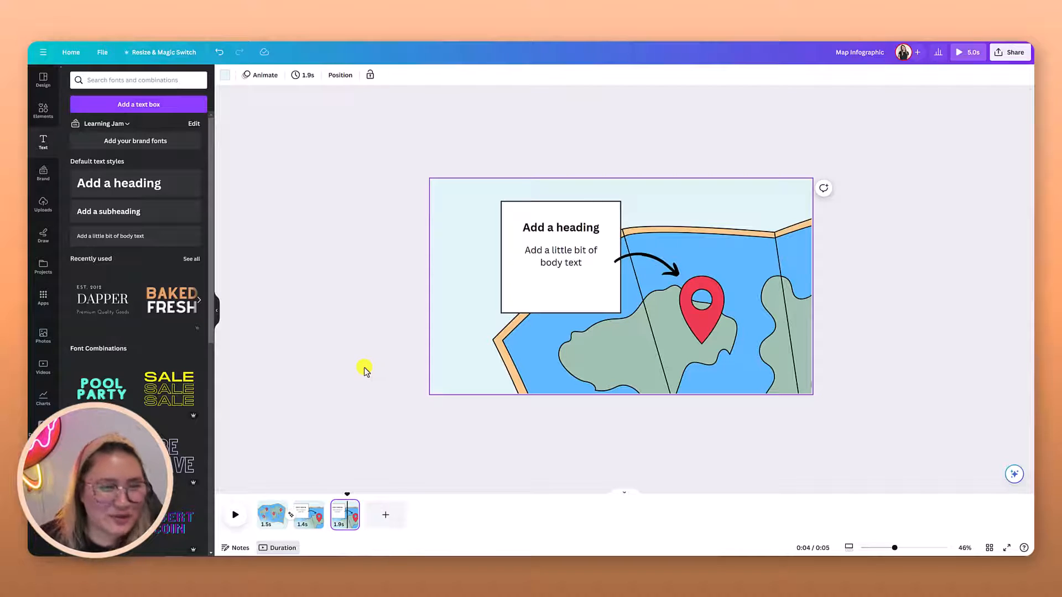
click(410, 365)
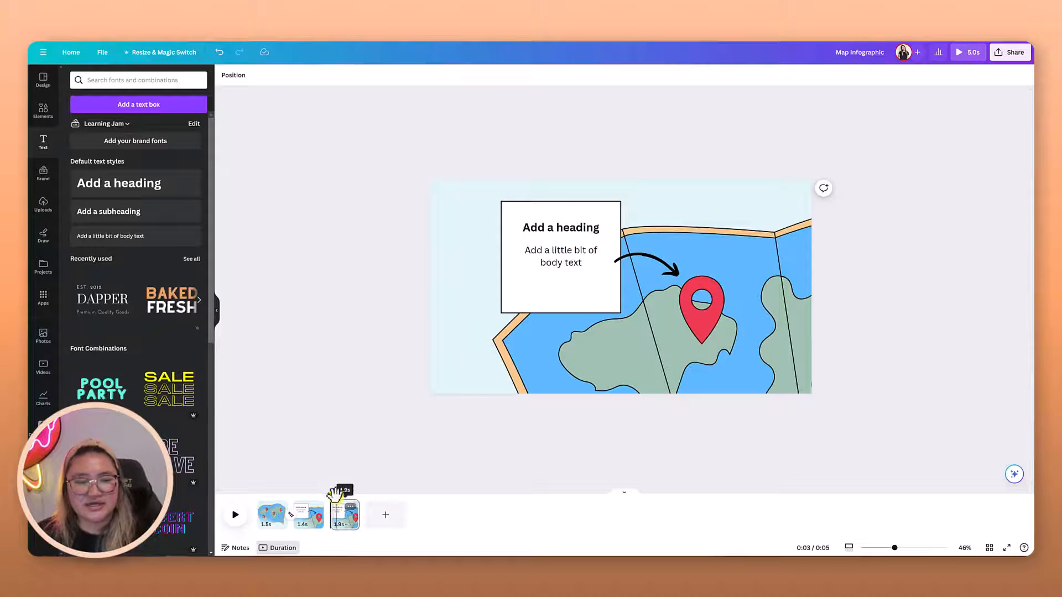
- Delete the white box, body text, heading and arrow from the third page, leaving only the map
click(599, 287)
key(Delete)
click(561, 256)
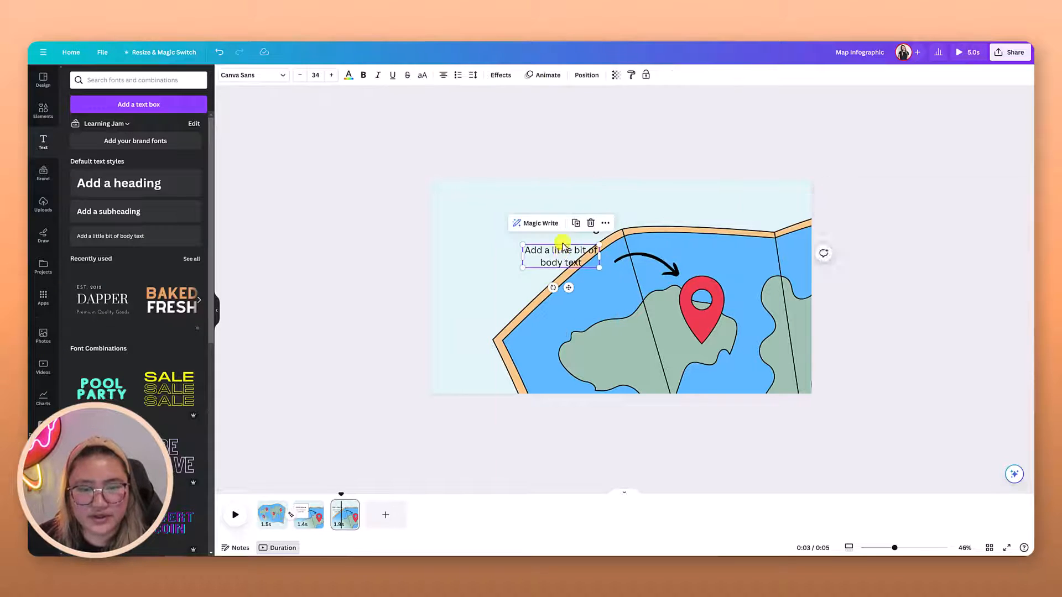
key(Delete)
click(559, 229)
key(Delete)
click(633, 259)
key(Delete)
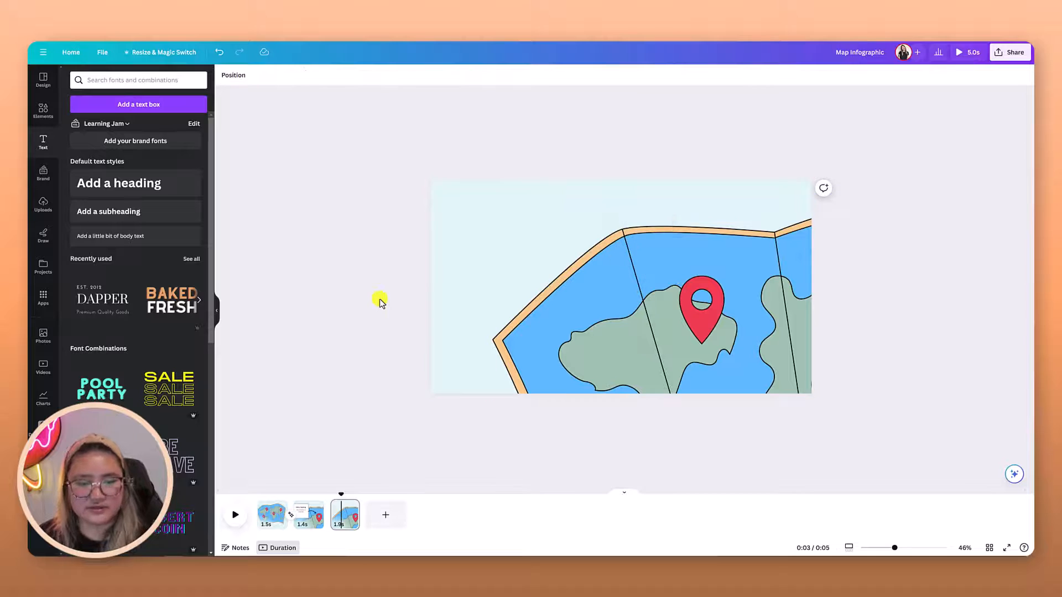
- Move the enlarged map on the third page so its easternmost pin is shown beside empty background on the right
click(762, 291)
drag(762, 291, 493, 288)
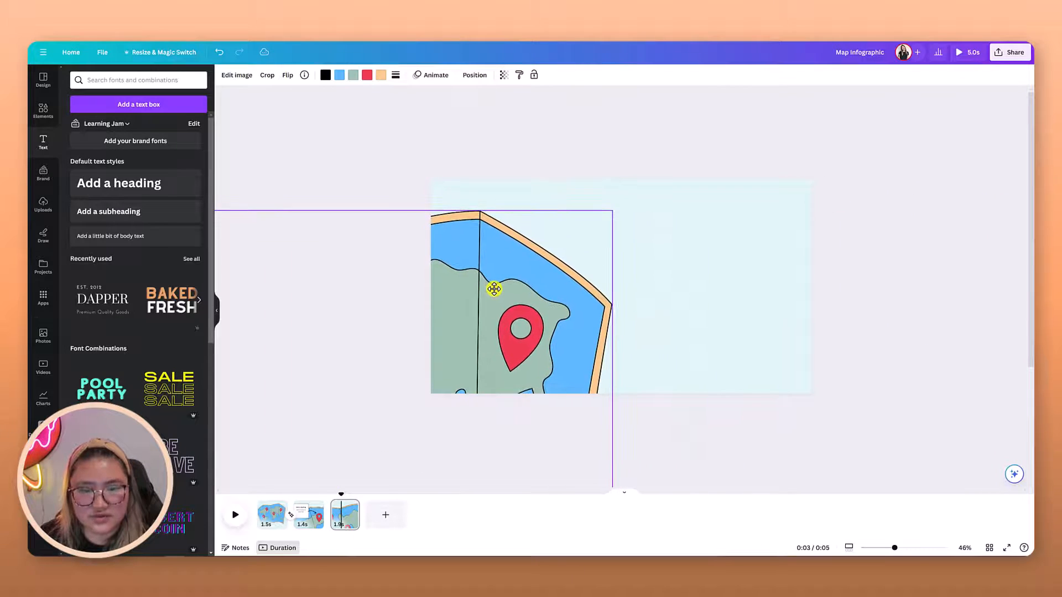
click(367, 173)
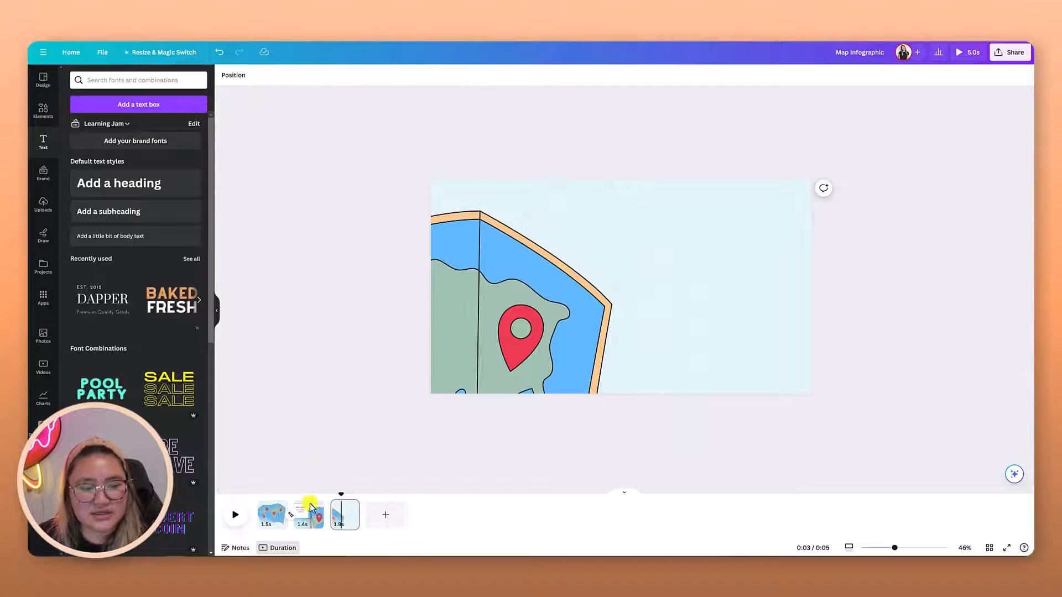
- Copy the white box, heading, body text and arrow from the second page and paste them onto the third page
click(309, 508)
click(555, 217)
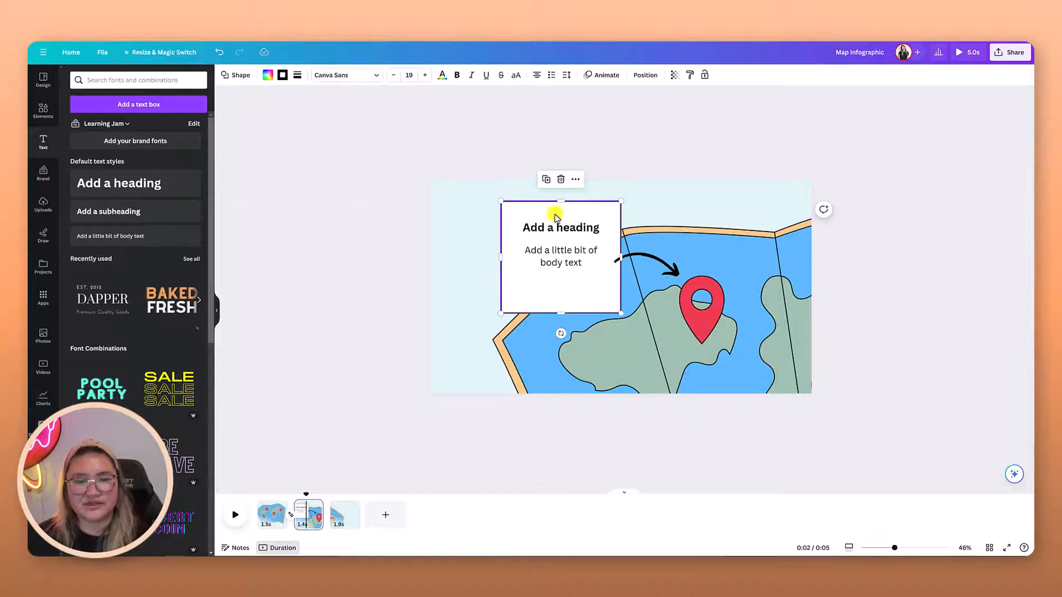
shift+click(651, 260)
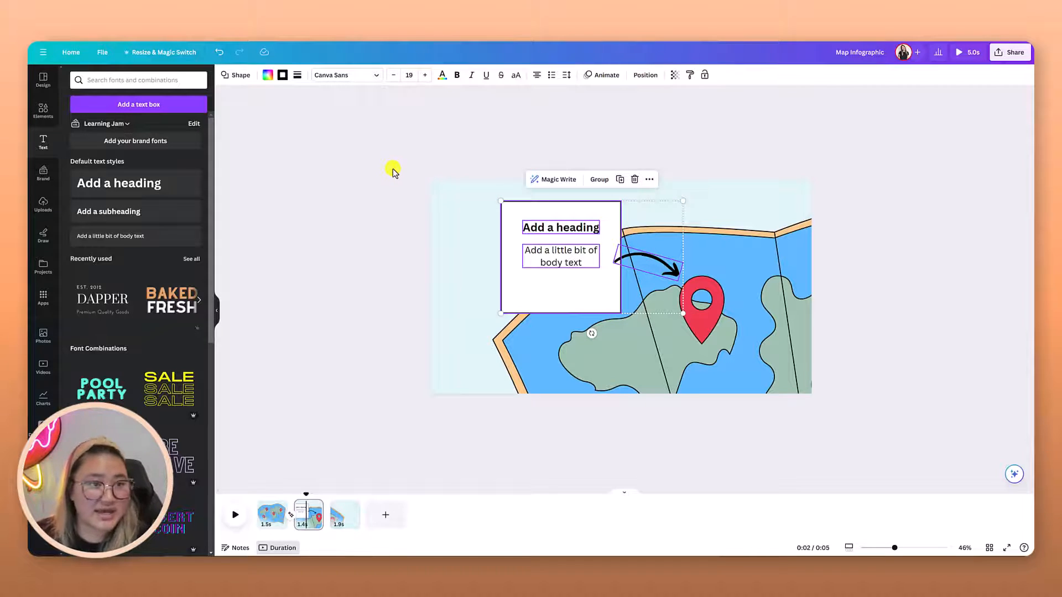
click(345, 514)
key(ctrl+v)
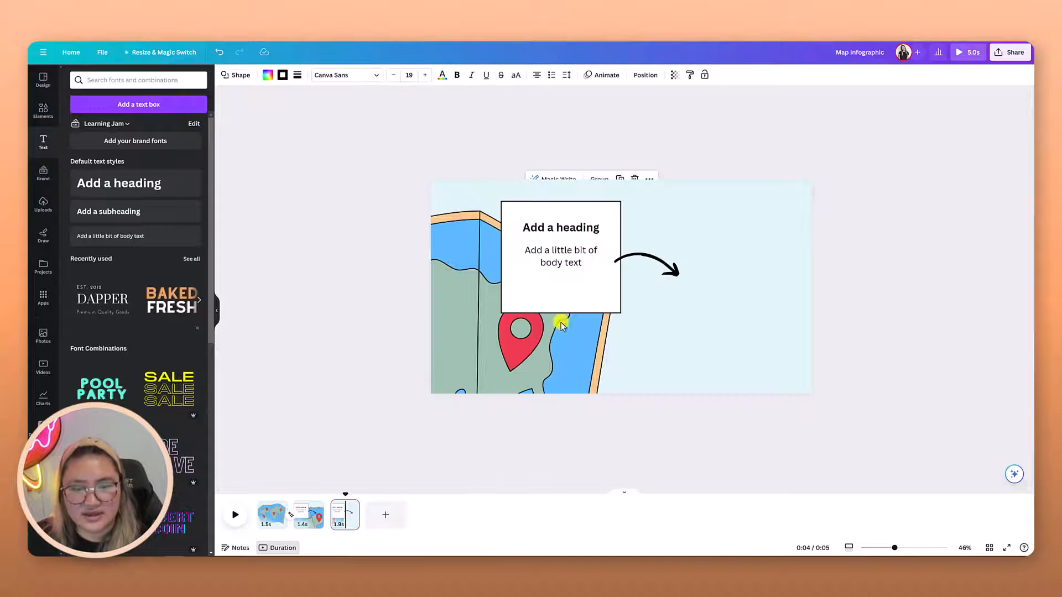
- Arrange the pasted callout with the text box on the empty background and the arrow running from the pin to the box
drag(673, 267, 731, 298)
click(555, 227)
click(583, 289)
drag(517, 293, 630, 277)
click(685, 235)
drag(685, 216, 688, 240)
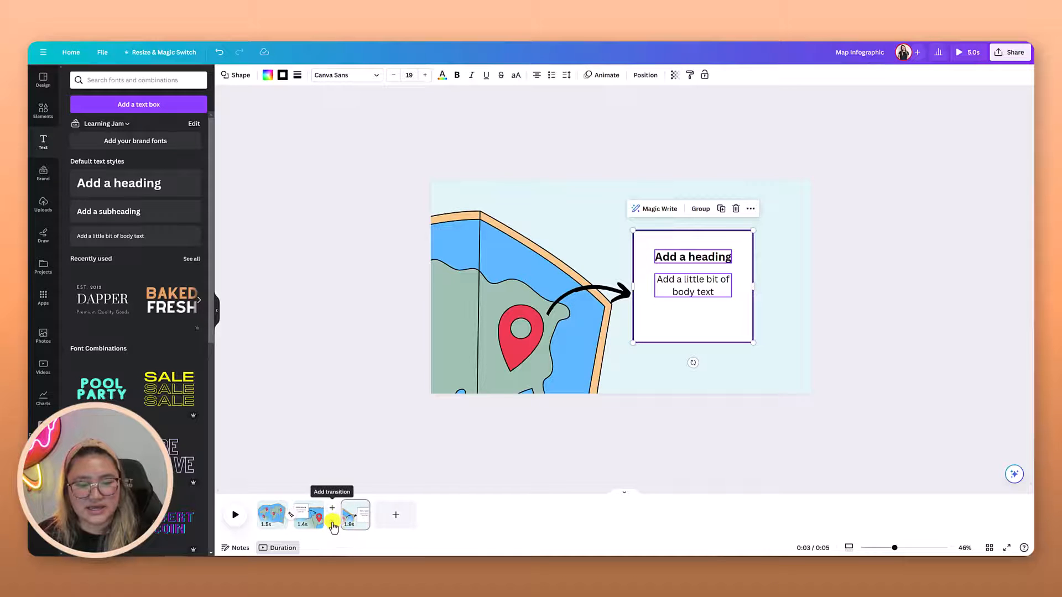
- Apply a Match & Move transition between the second and third pages and lengthen it to its maximum duration
click(332, 524)
click(87, 237)
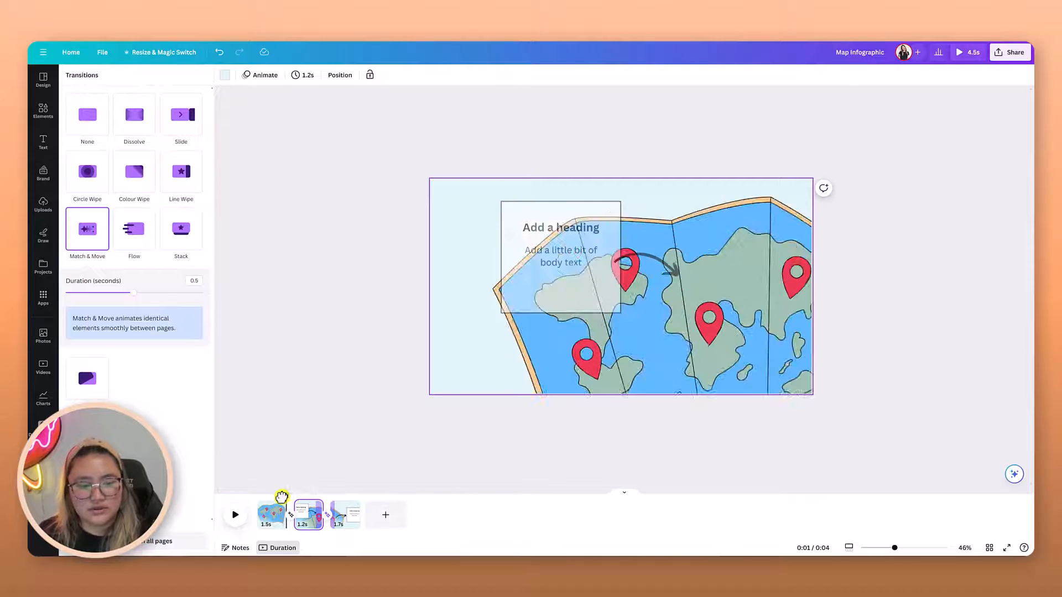
drag(281, 497, 258, 493)
click(327, 518)
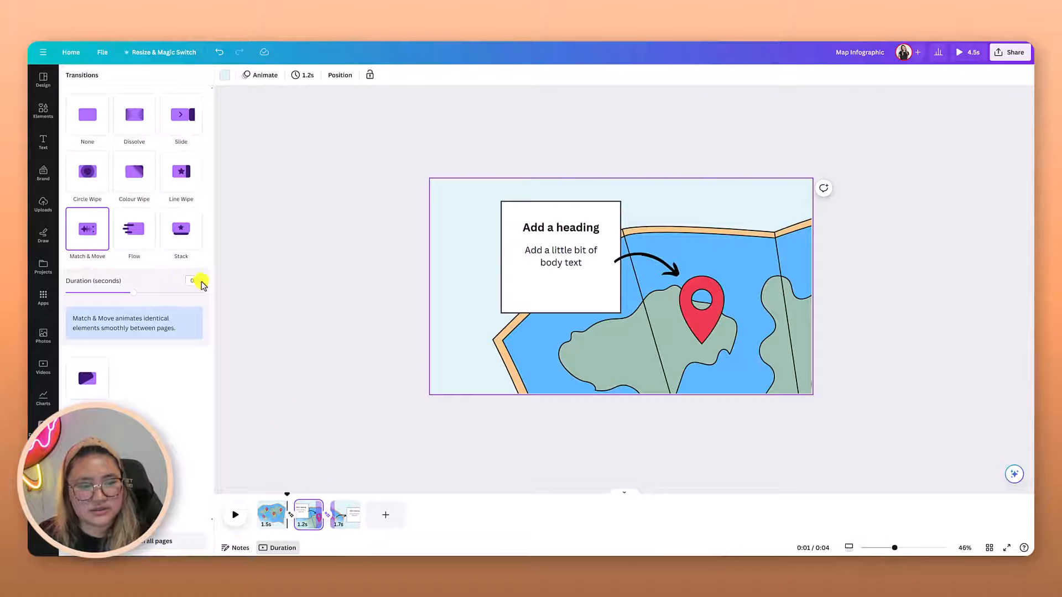
click(138, 293)
drag(137, 295, 203, 297)
click(325, 408)
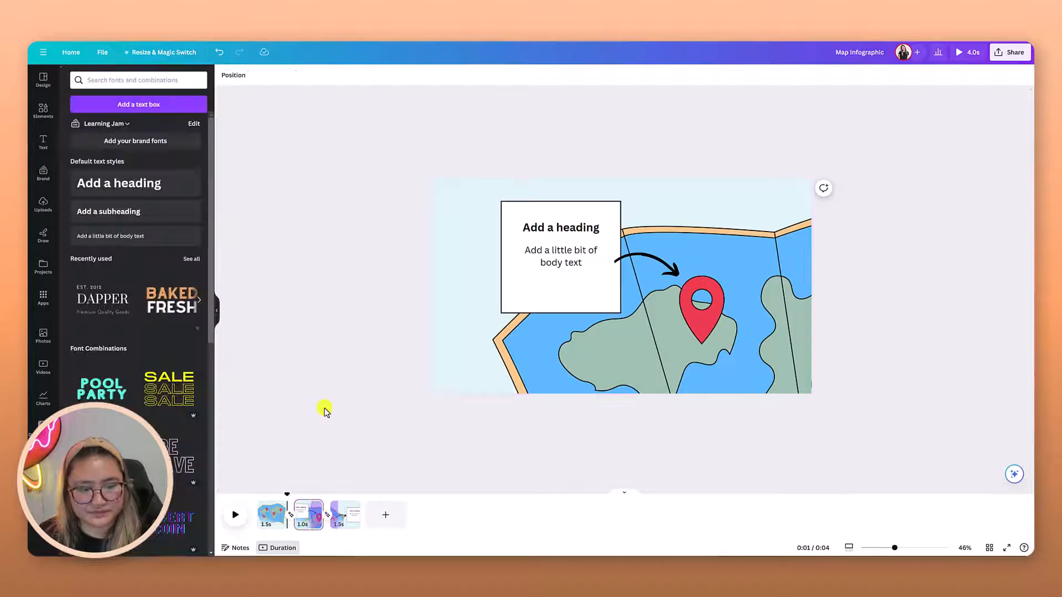
- Play the three-page video from the beginning to check the transitions
click(272, 513)
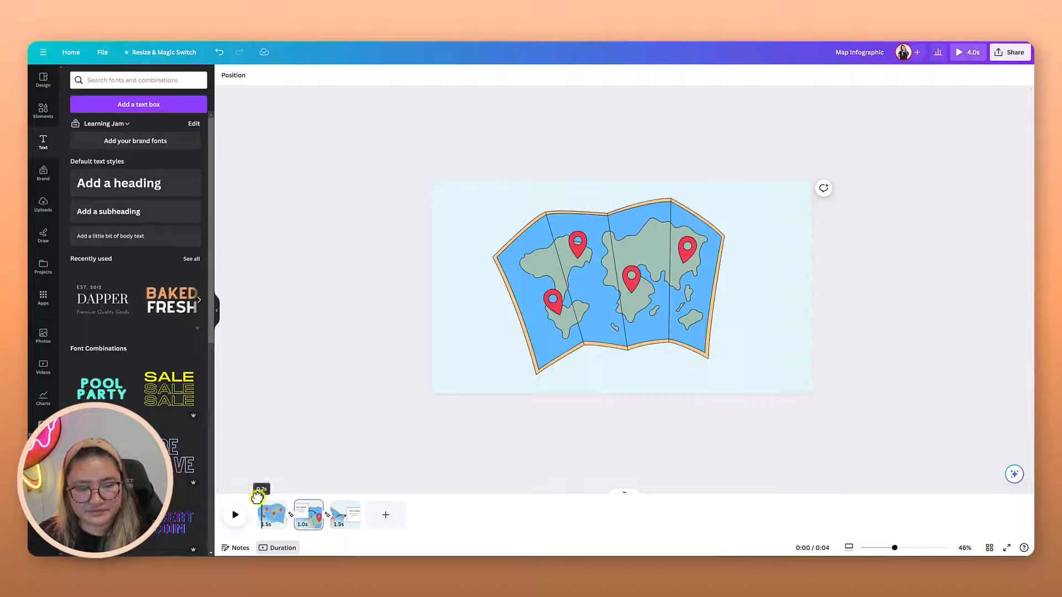
click(237, 516)
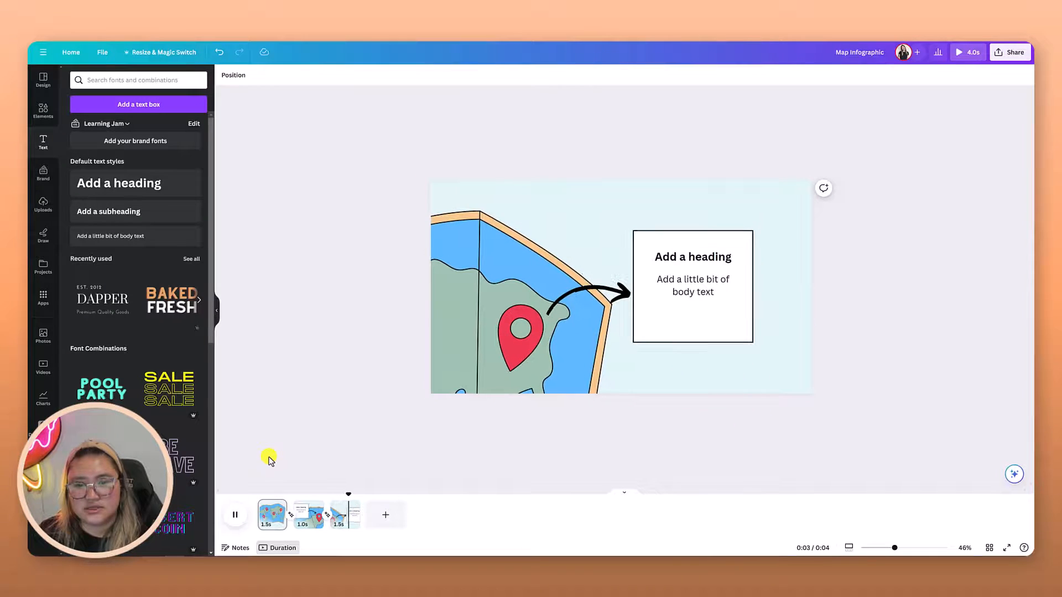
mouse_move(351, 504)
mouse_down()
mouse_move(271, 502)
mouse_move(344, 502)
mouse_up()
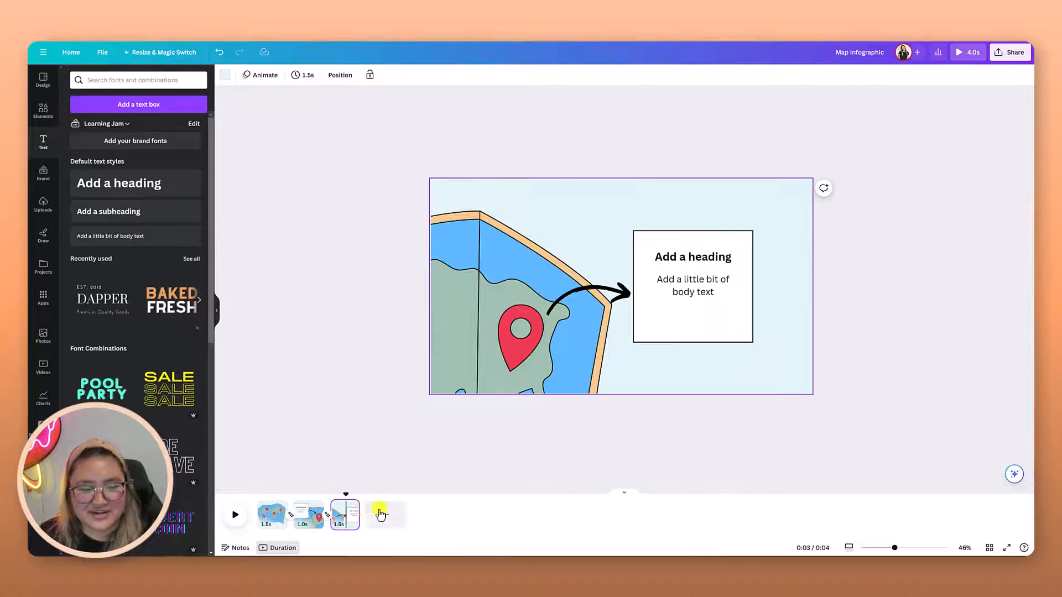
- Extend all three pages to 1.9 seconds each
click(313, 530)
drag(320, 523, 289, 521)
click(346, 524)
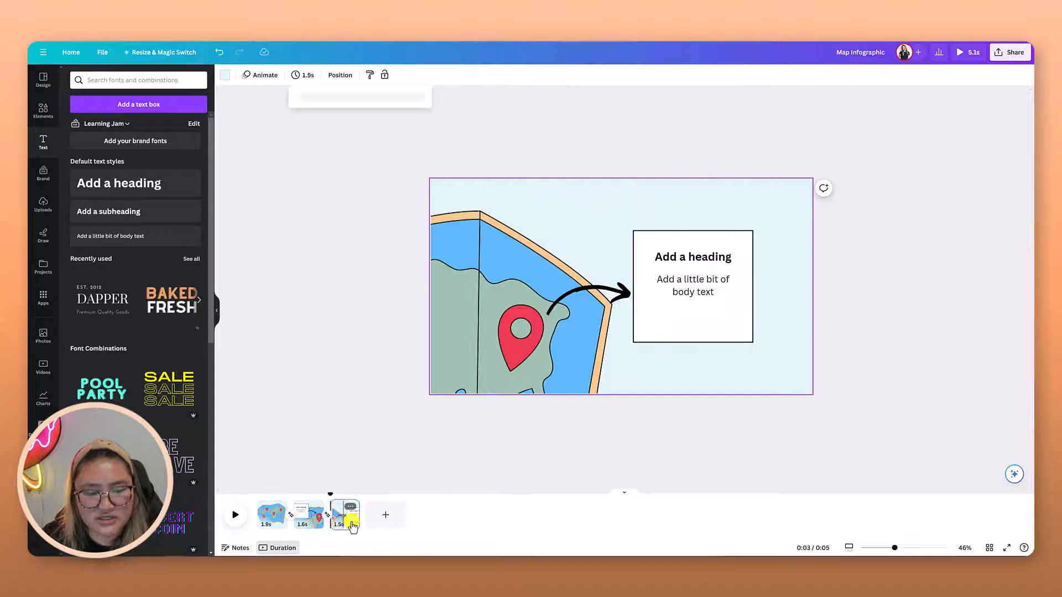
drag(359, 520, 247, 490)
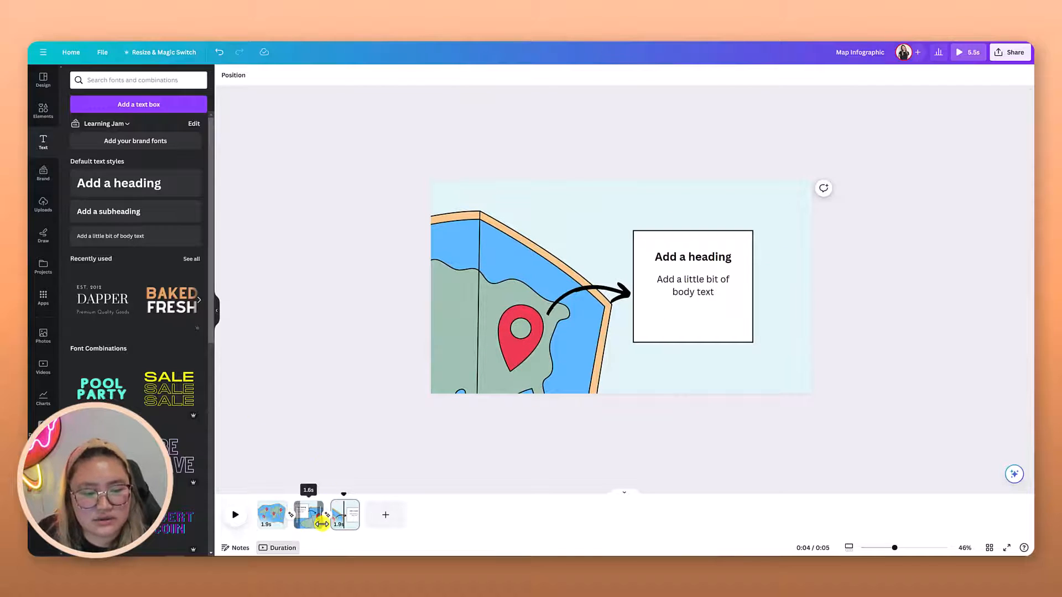
drag(322, 523, 324, 525)
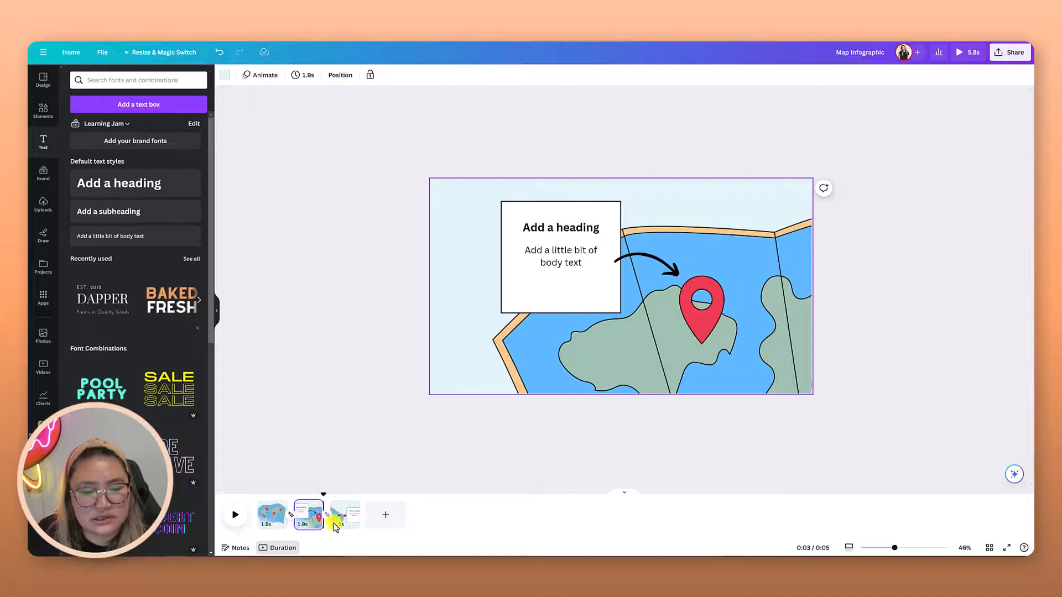
- Duplicate the third page and open the new fourth page
click(348, 521)
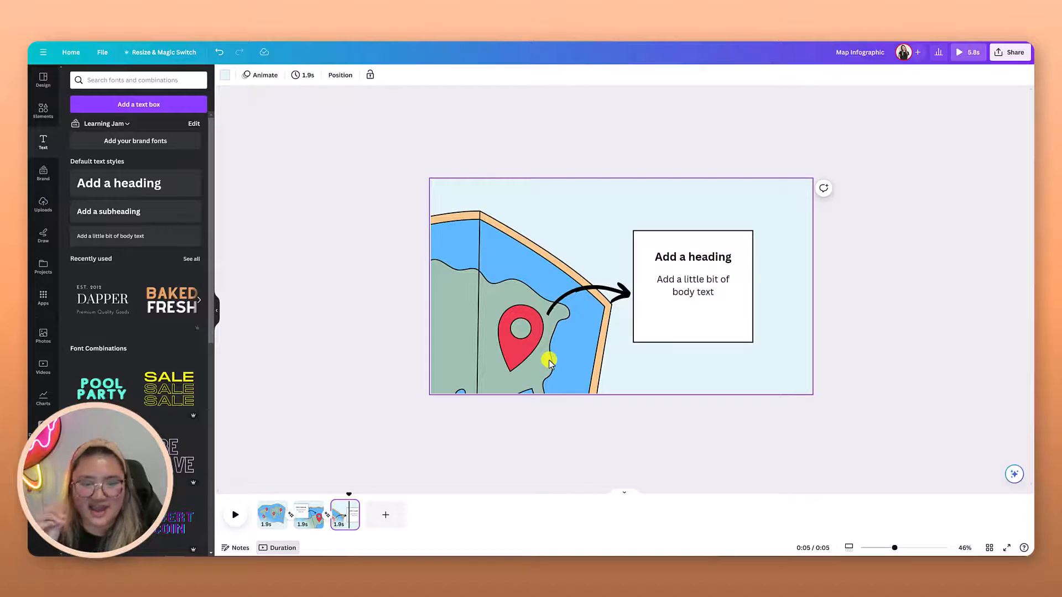
right_click(347, 519)
click(398, 387)
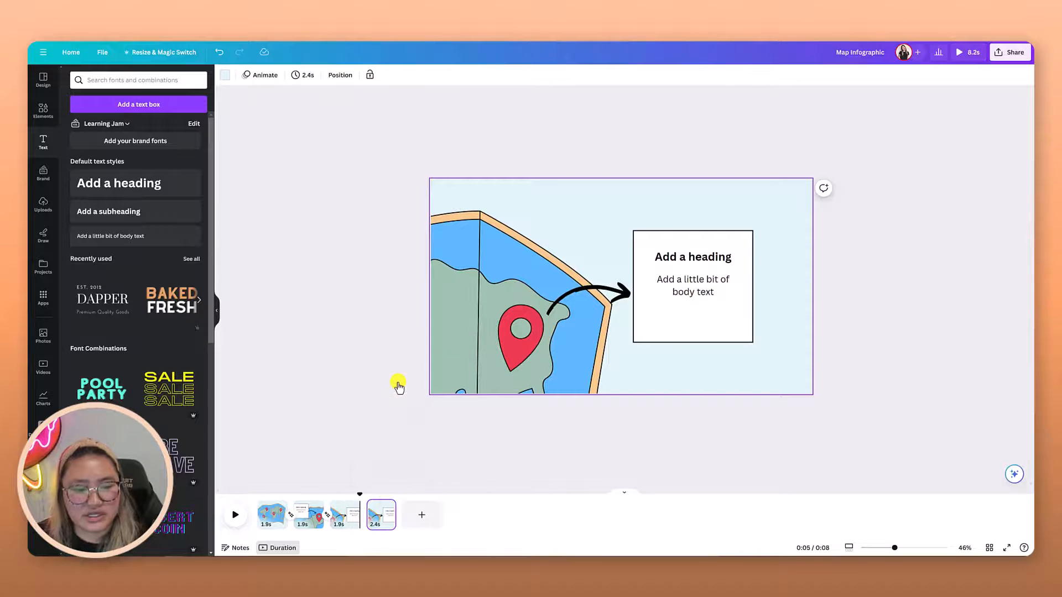
click(381, 527)
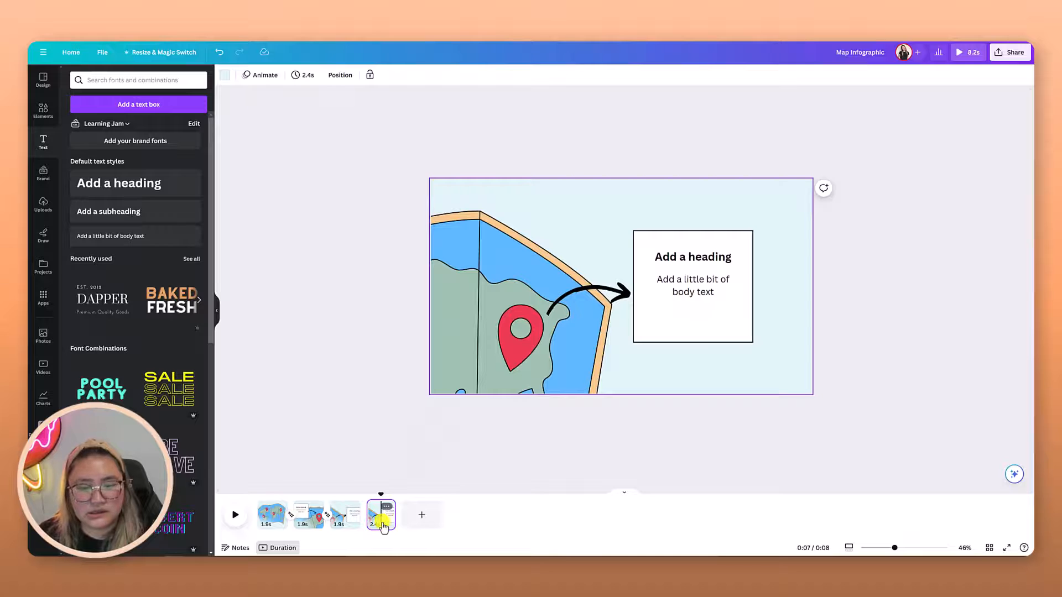
- Delete the white box, body text, heading and arrow from the fourth page
click(658, 315)
key(Delete)
click(675, 282)
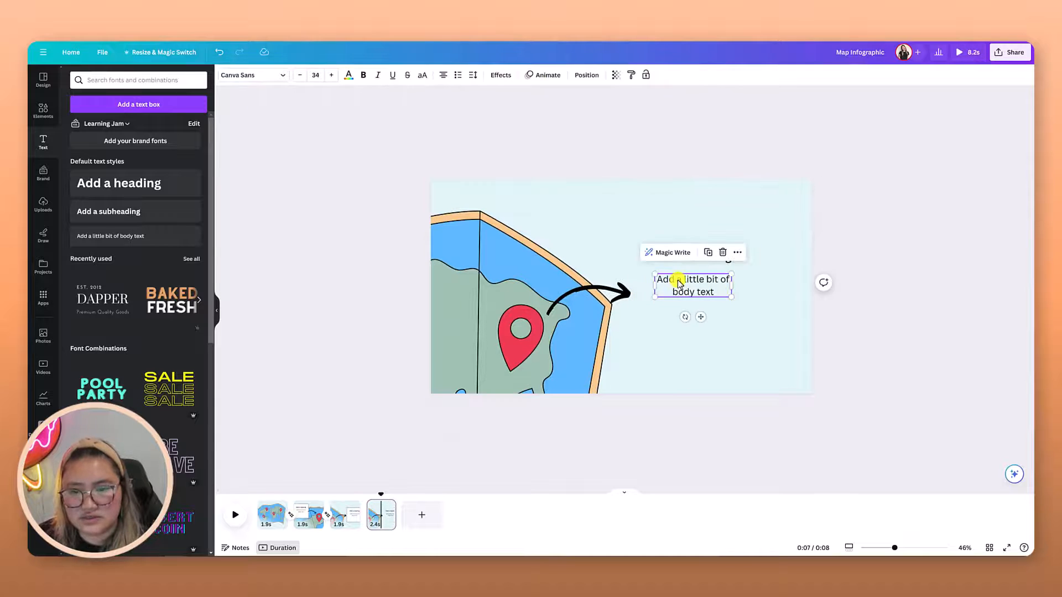
key(Delete)
click(679, 260)
key(Delete)
click(621, 298)
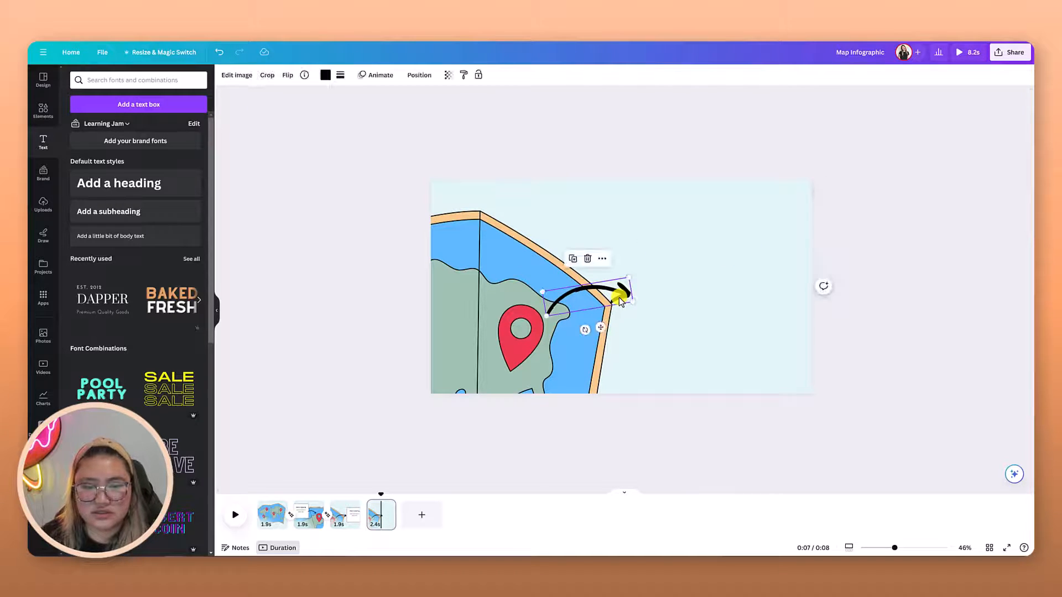
key(Delete)
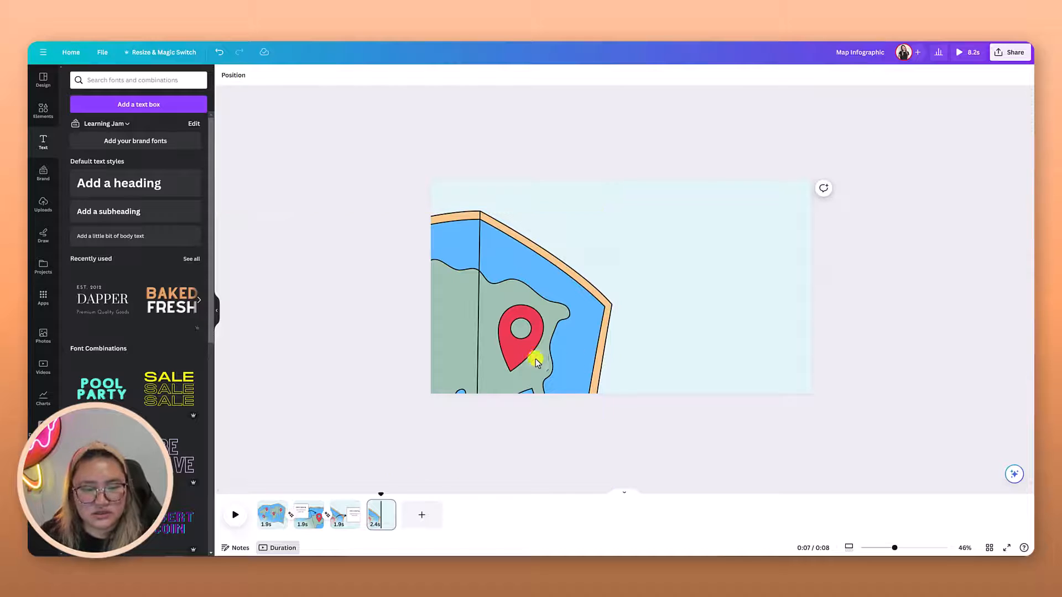
- Move the fourth page's map to show the Africa pin, tilt it counterclockwise and shift it left to free space on the right
drag(536, 361, 751, 171)
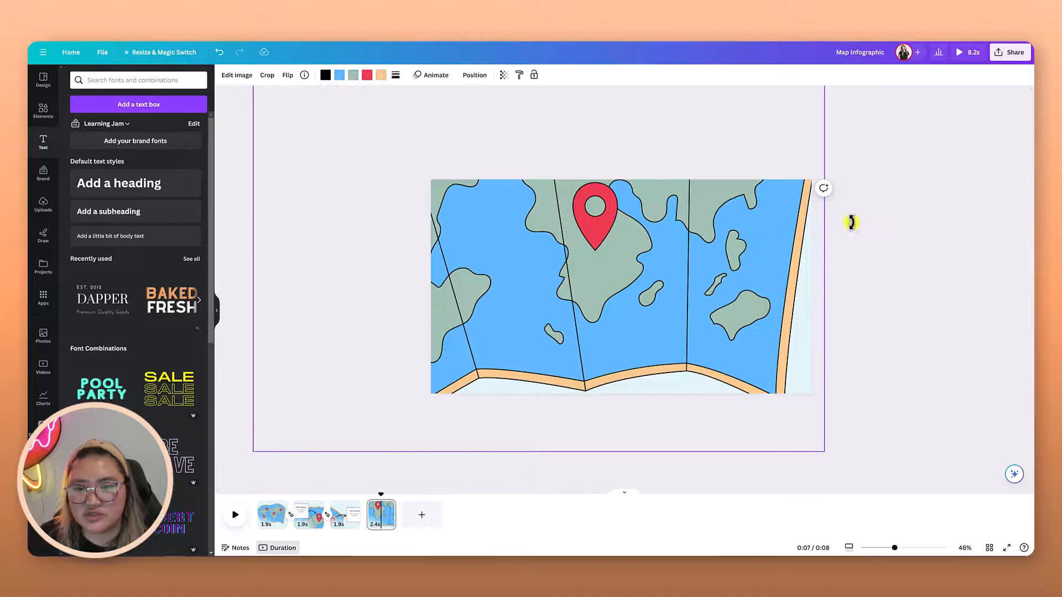
drag(848, 221, 817, 147)
drag(749, 247, 623, 268)
click(872, 326)
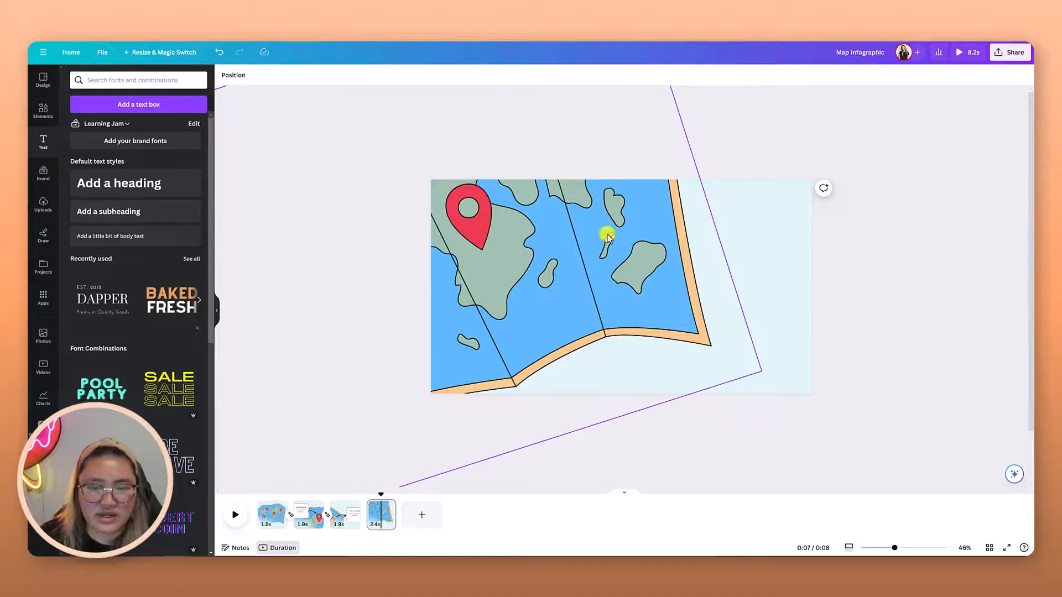
- Copy the third page's callout box, its heading and body text, and the arrow onto the fourth page
click(339, 523)
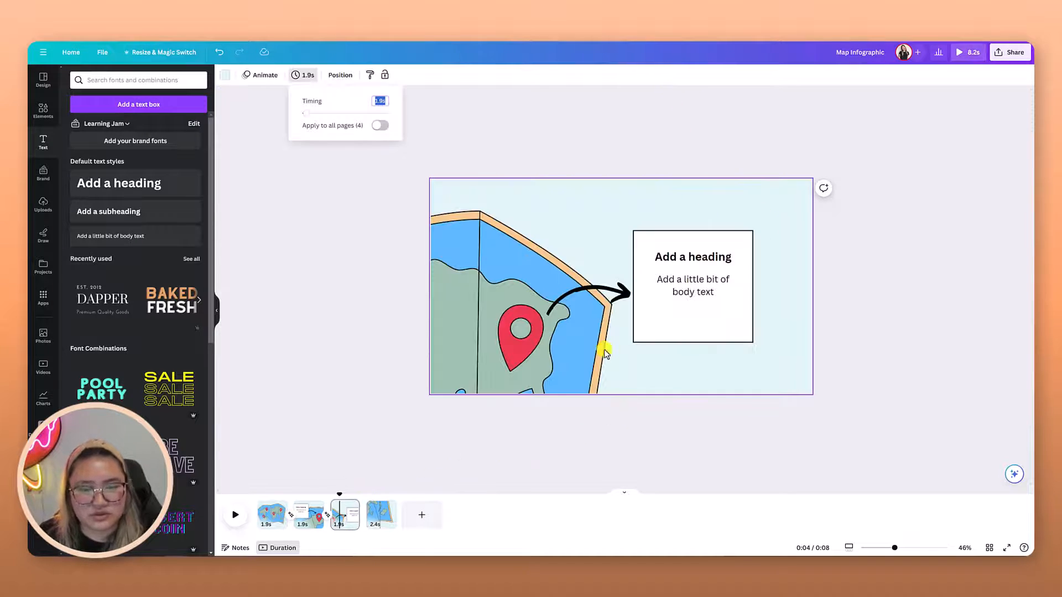
click(659, 315)
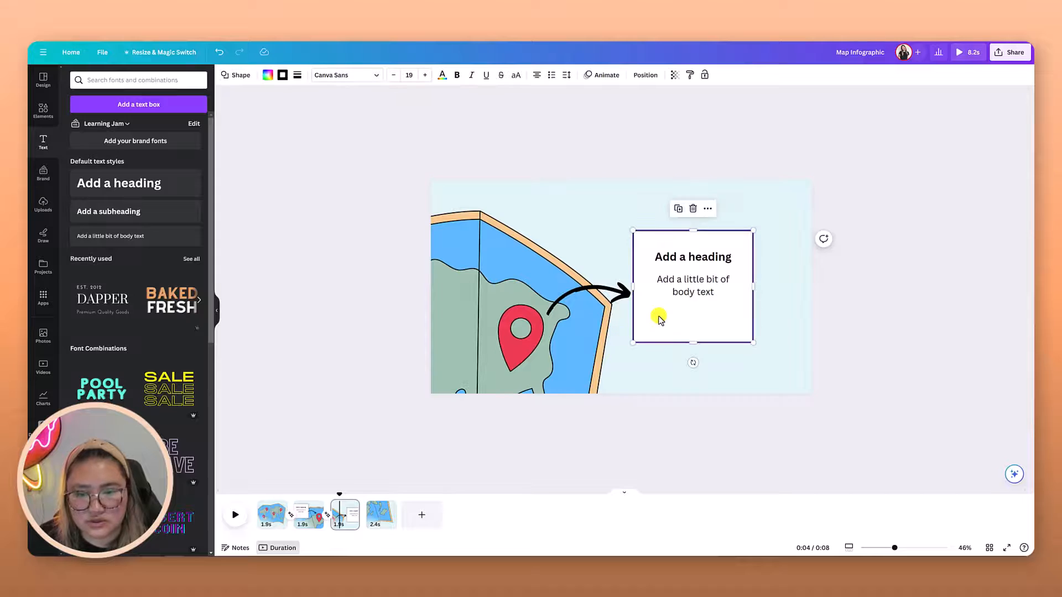
shift+click(609, 287)
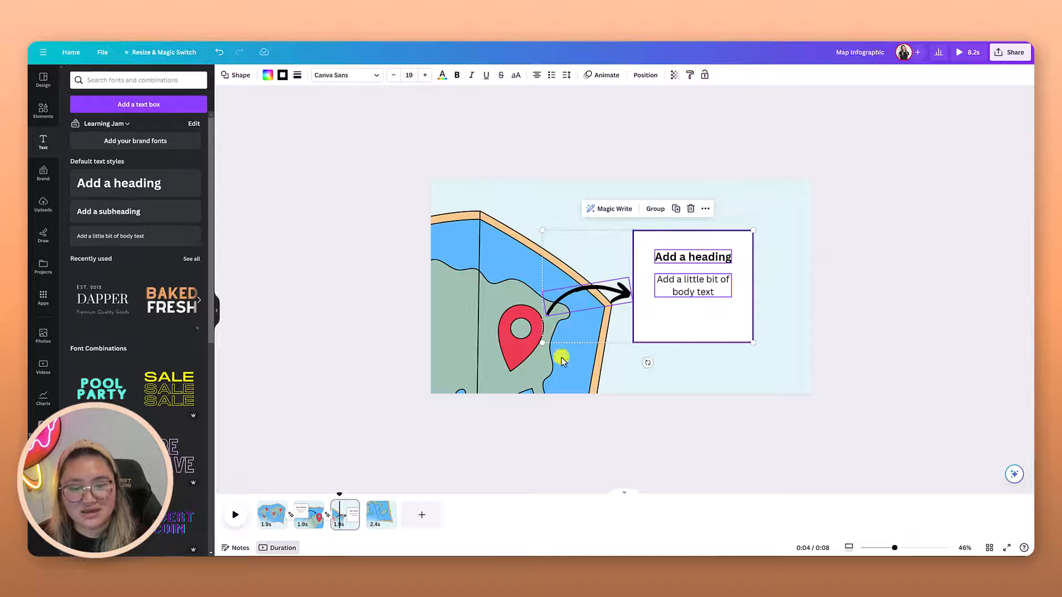
click(380, 512)
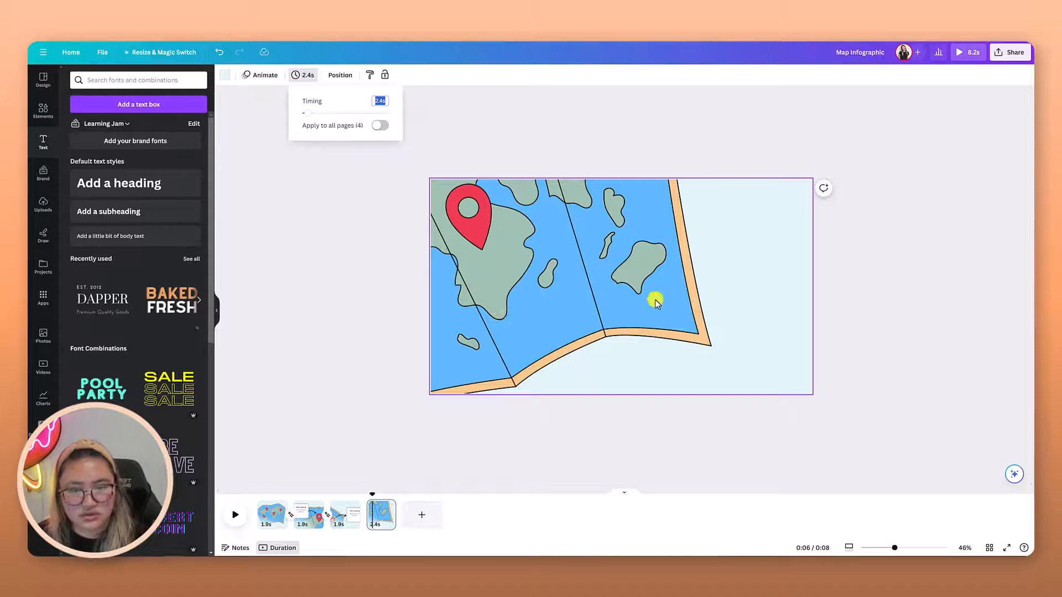
click(332, 327)
key(ctrl+v)
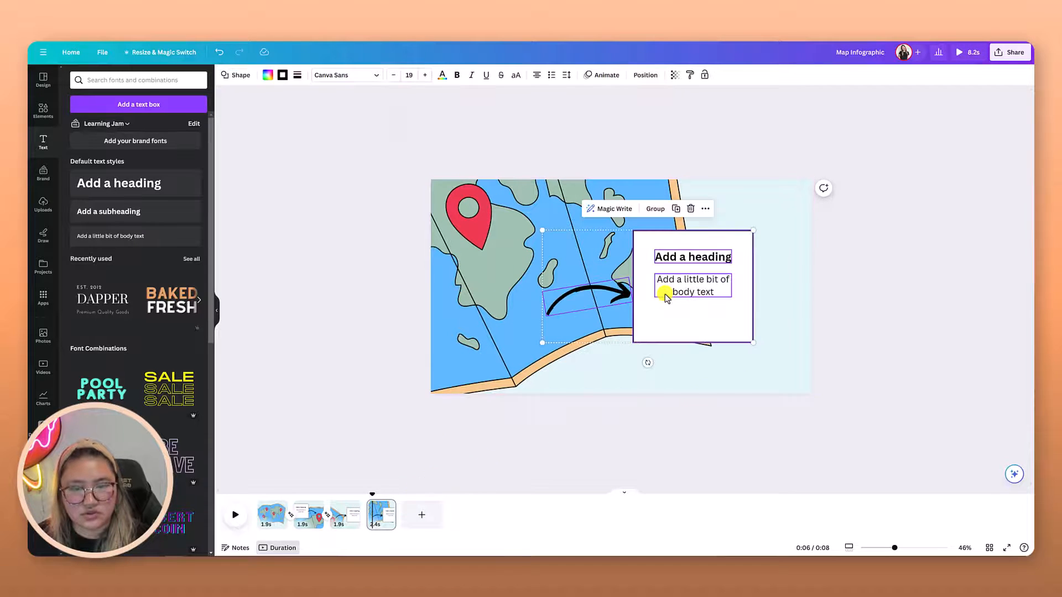
- Flip the fourth page's arrow vertically, angle it down from the Africa pin, and place the callout box with its text at the arrowhead
drag(564, 304, 505, 251)
click(285, 77)
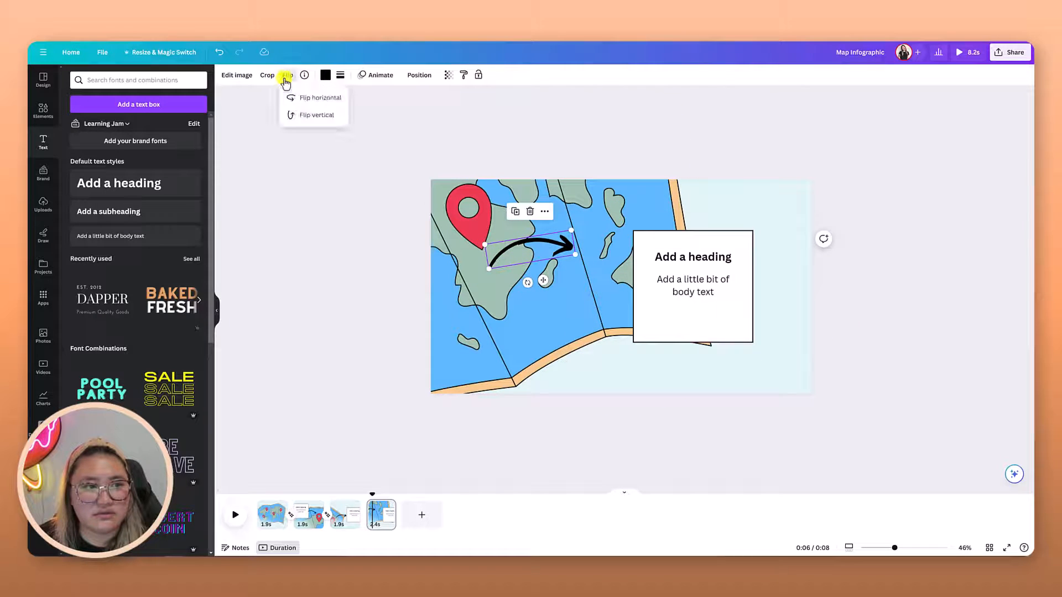
click(320, 117)
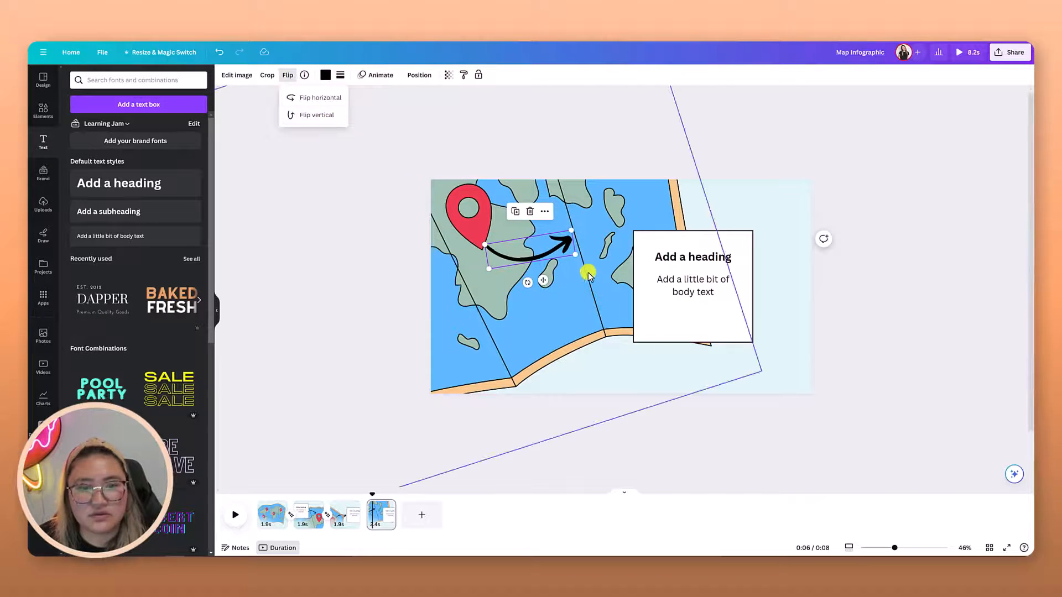
drag(555, 265, 555, 288)
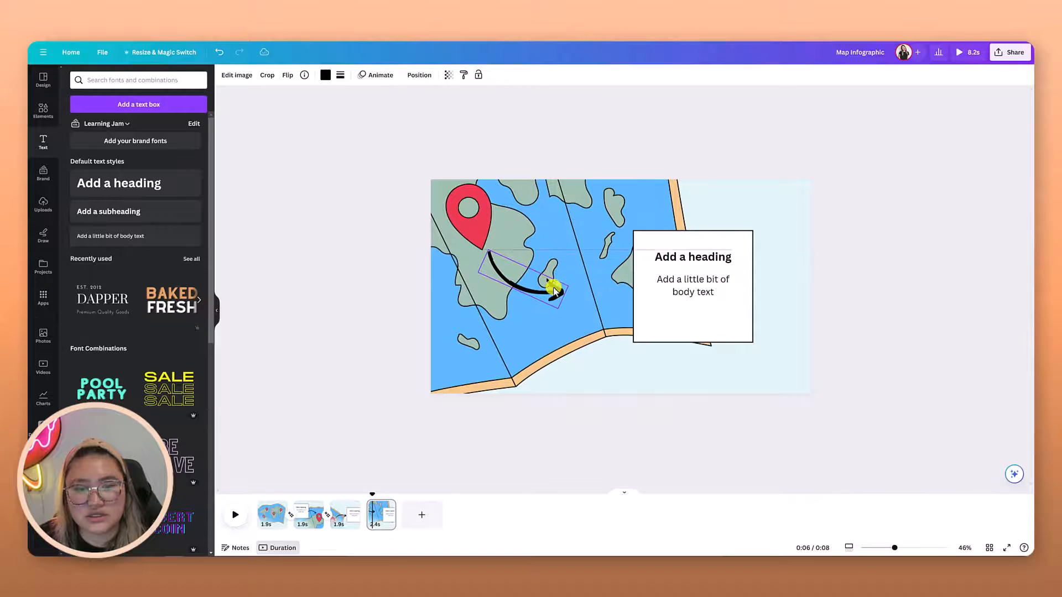
click(701, 310)
drag(698, 267, 643, 313)
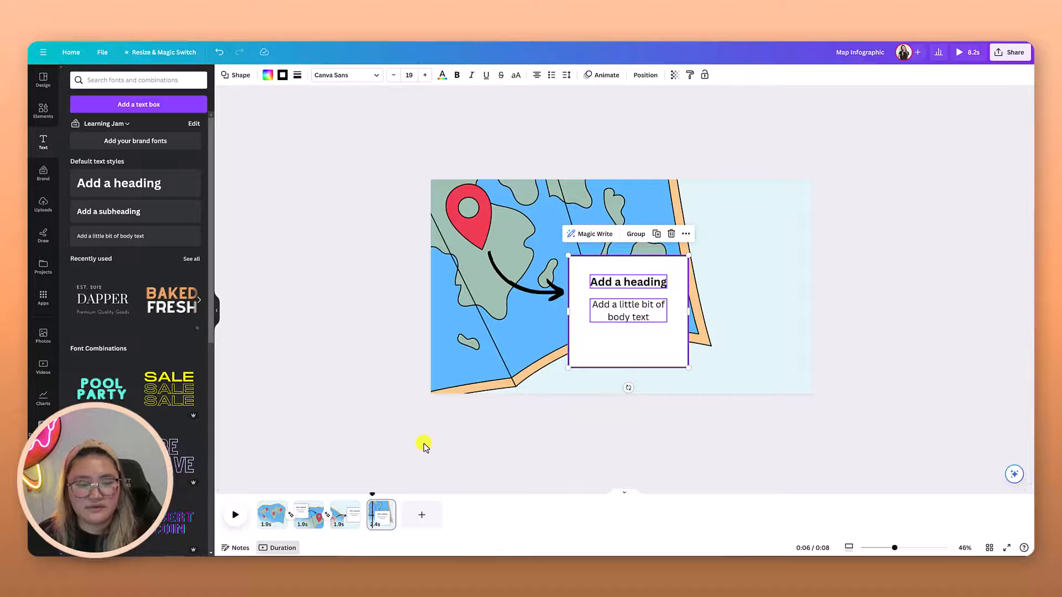
- Duplicate the fourth page and open the new fifth page
right_click(381, 513)
click(442, 394)
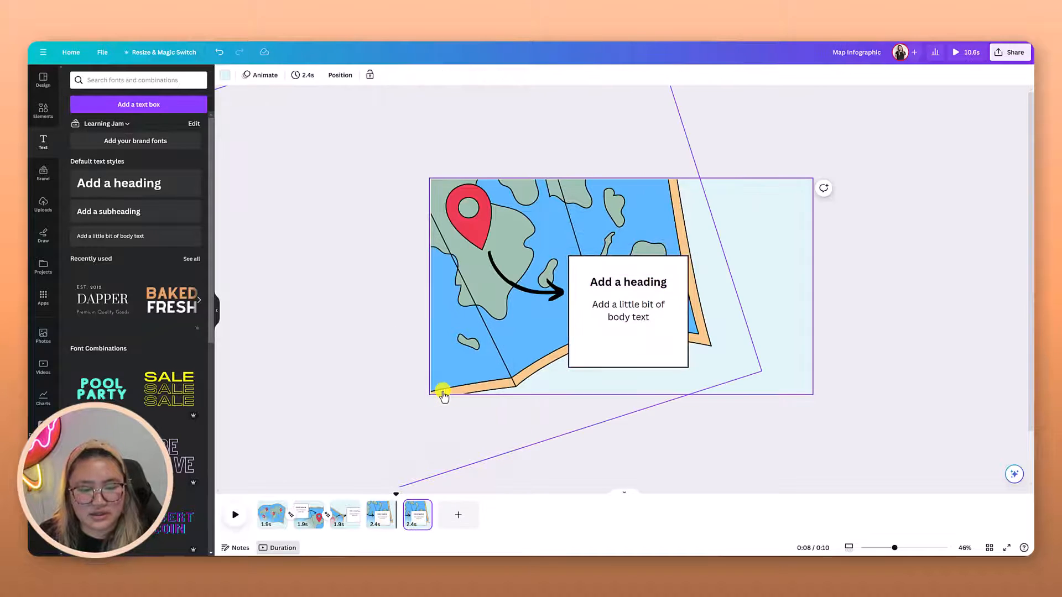
click(421, 519)
- Reposition, rotate and resize the fifth page's map so the South America pin is in view with free space left of the map
click(594, 333)
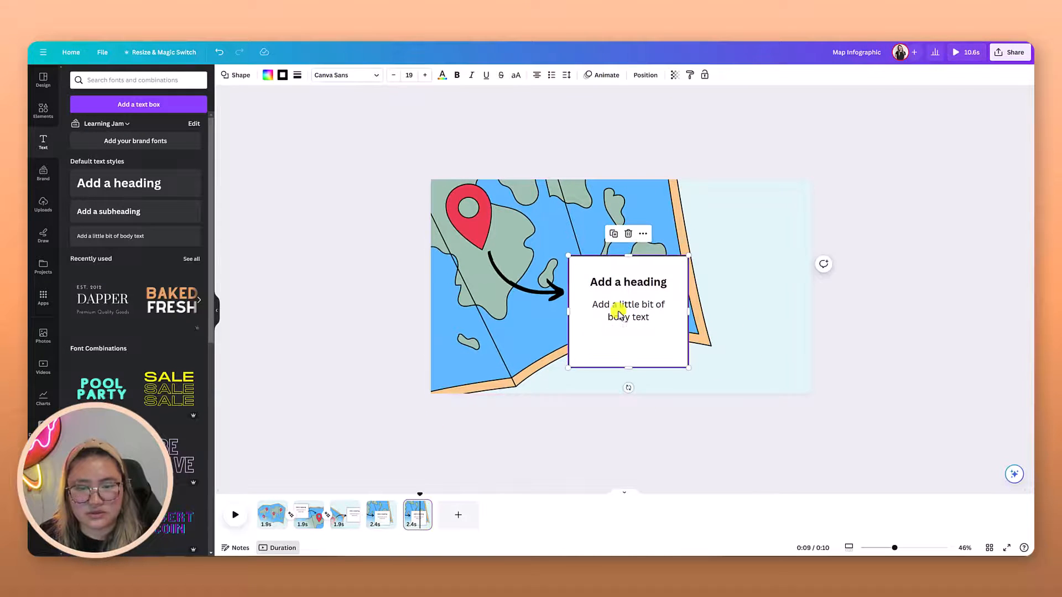
click(493, 336)
drag(472, 347, 698, 231)
drag(703, 339, 649, 355)
drag(688, 213, 811, 256)
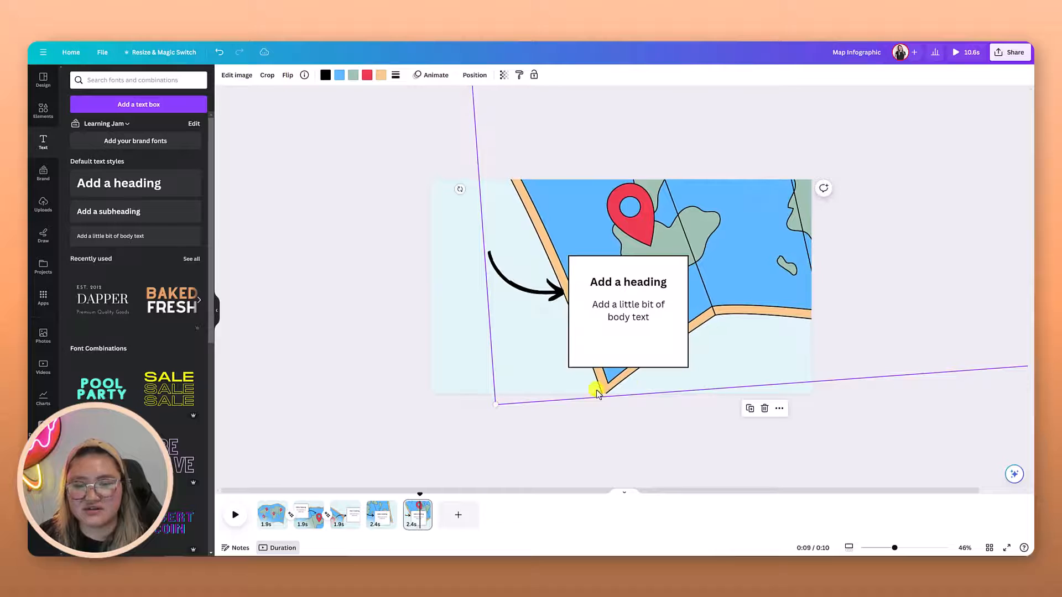
drag(497, 403, 510, 382)
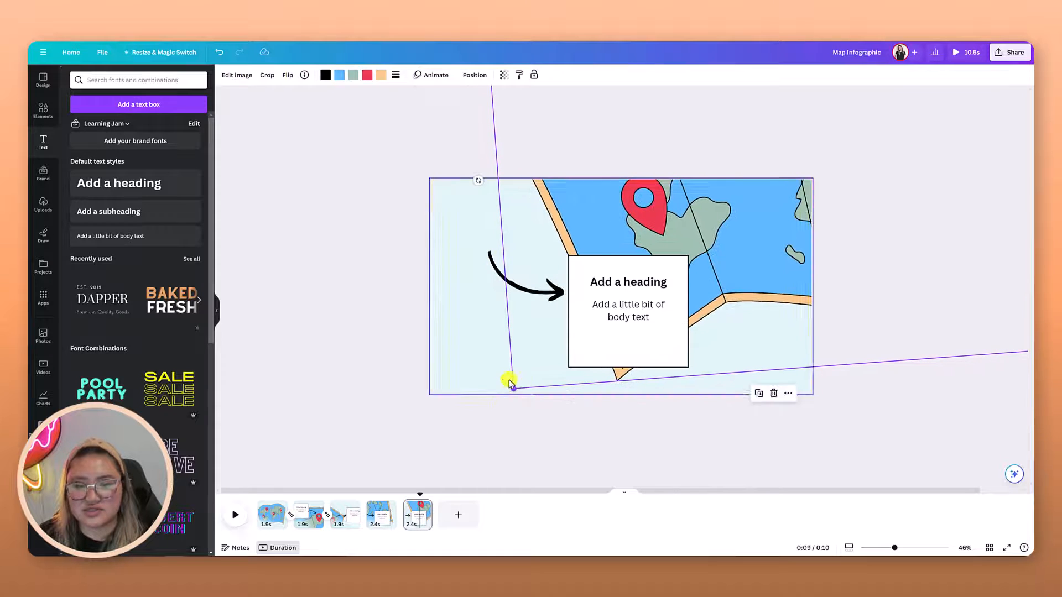
drag(792, 246, 777, 256)
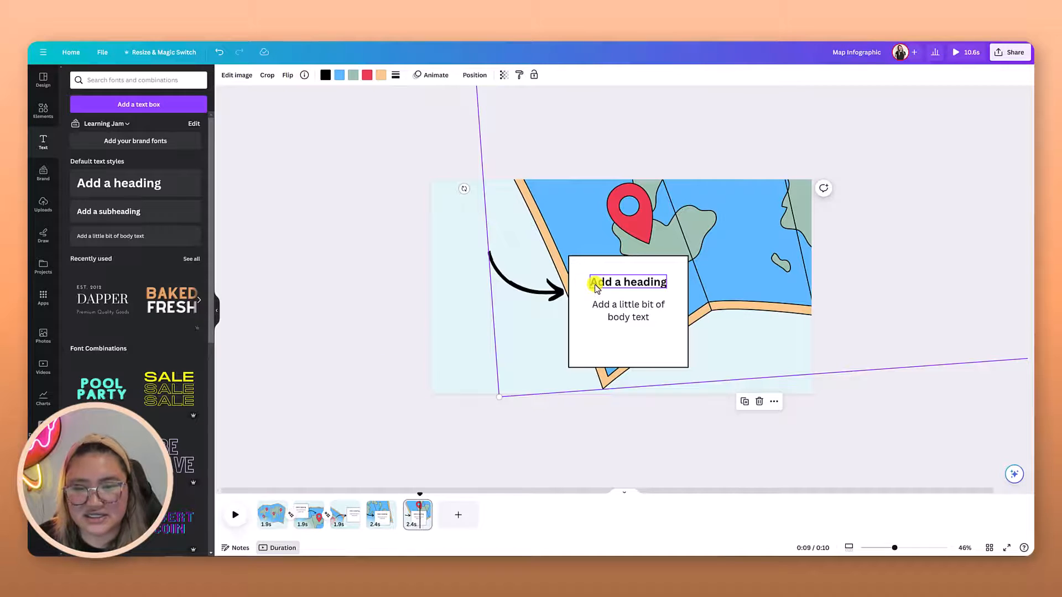
- Move the fifth page's callout left of the South America pin and angle the arrow from the box up to the pin
click(646, 275)
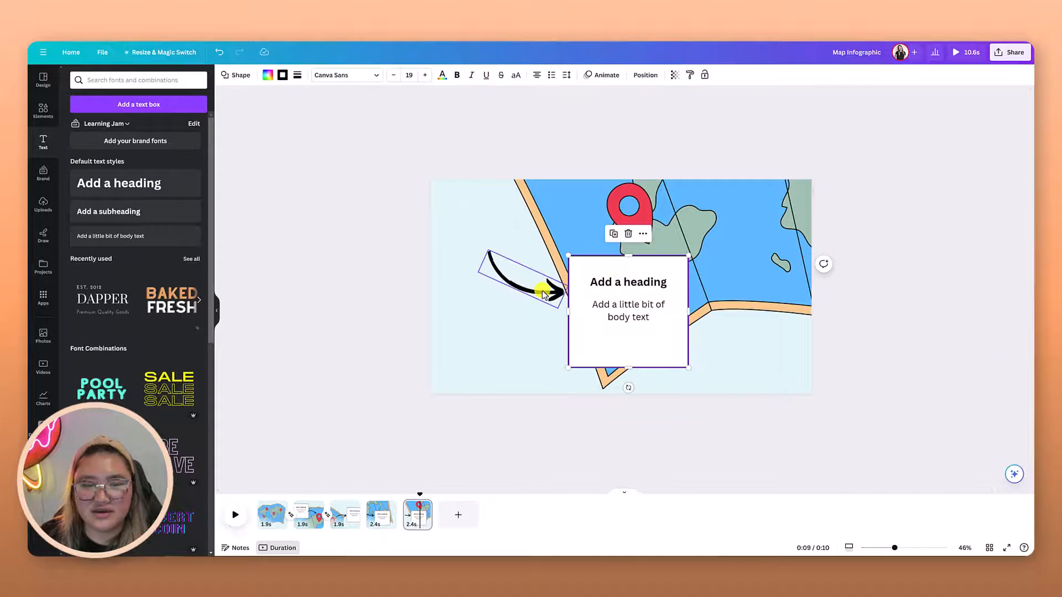
click(540, 289)
click(619, 315)
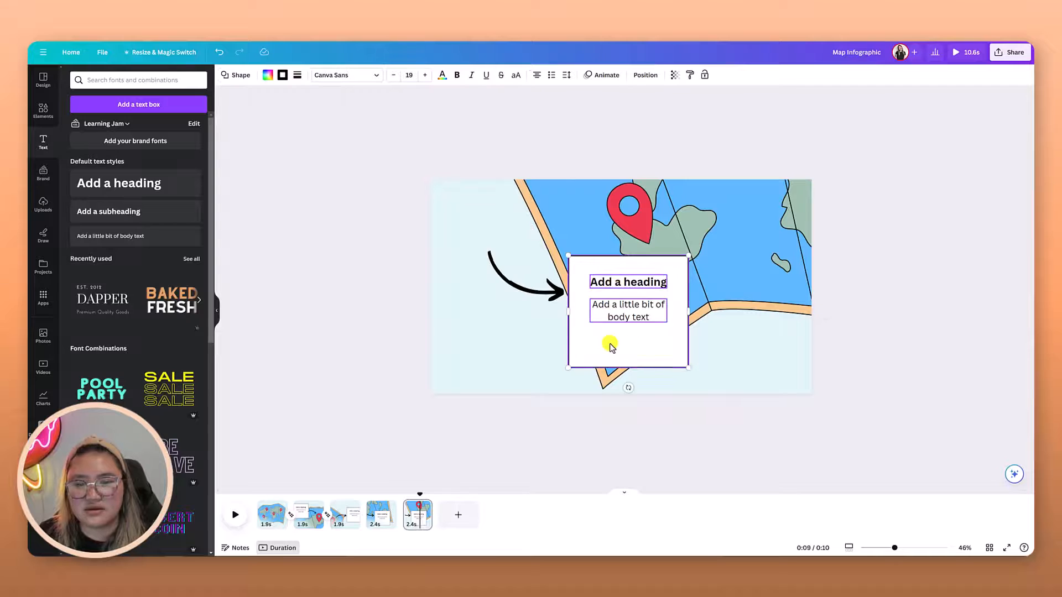
drag(609, 344, 550, 351)
click(526, 304)
drag(532, 293, 612, 292)
- Duplicate the fifth page and delete the white box, body text, heading and arrow from the new sixth page
click(423, 506)
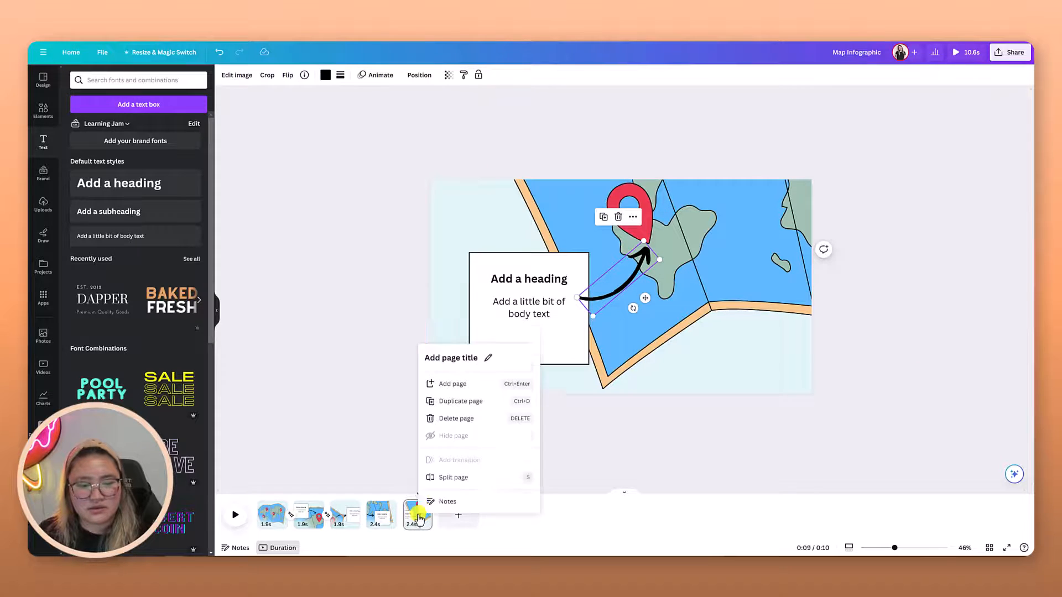
click(447, 383)
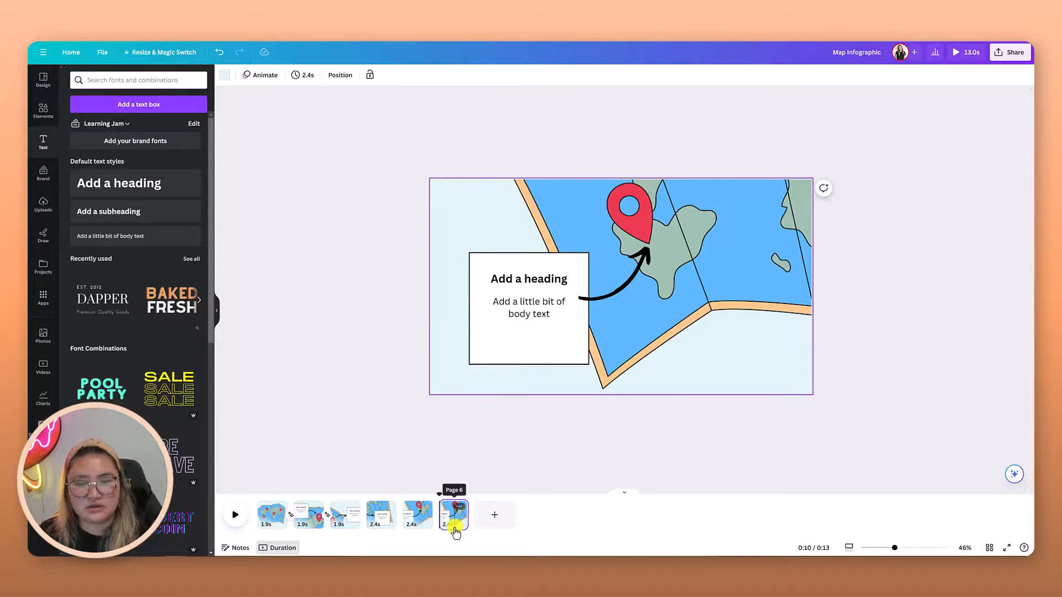
click(557, 341)
key(Delete)
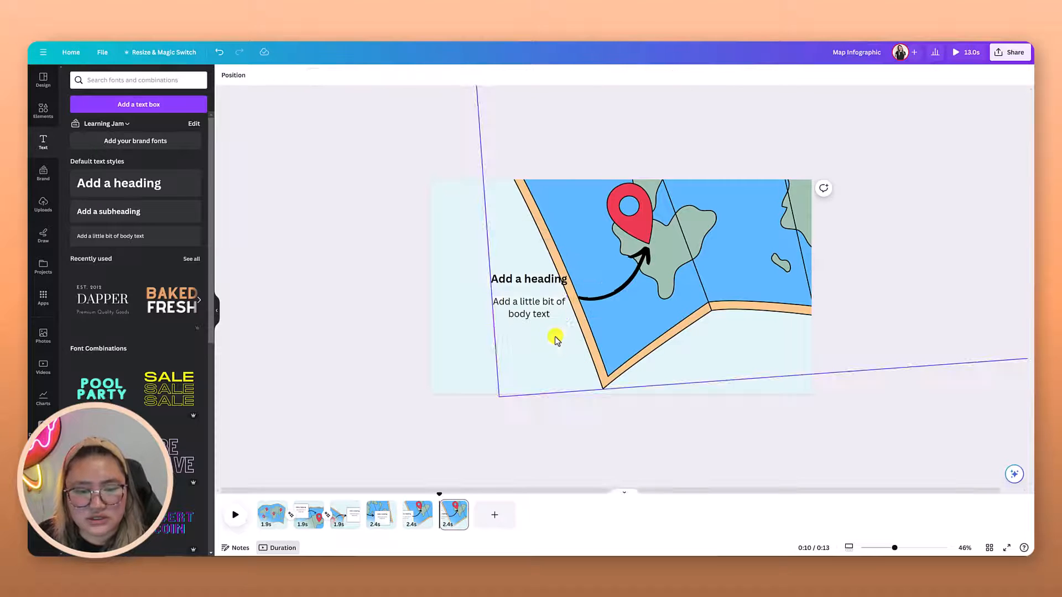
click(540, 304)
key(Delete)
click(533, 279)
key(Delete)
click(602, 299)
key(Delete)
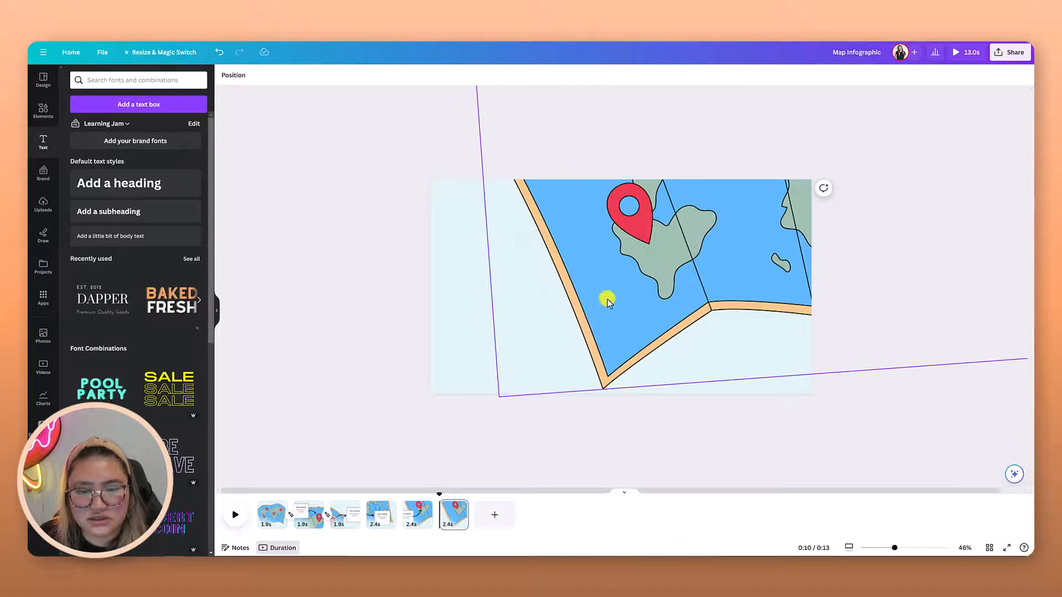
- Shrink the sixth page's map until all four pins show, rotate it to about 4°, and center it on the page
click(684, 309)
drag(504, 393, 588, 339)
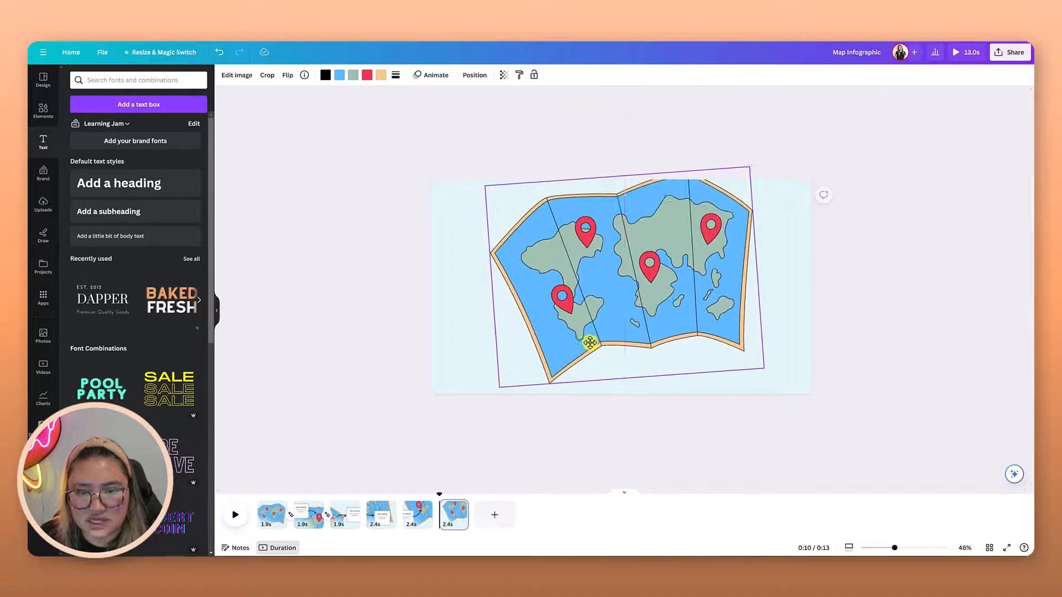
drag(624, 398, 607, 400)
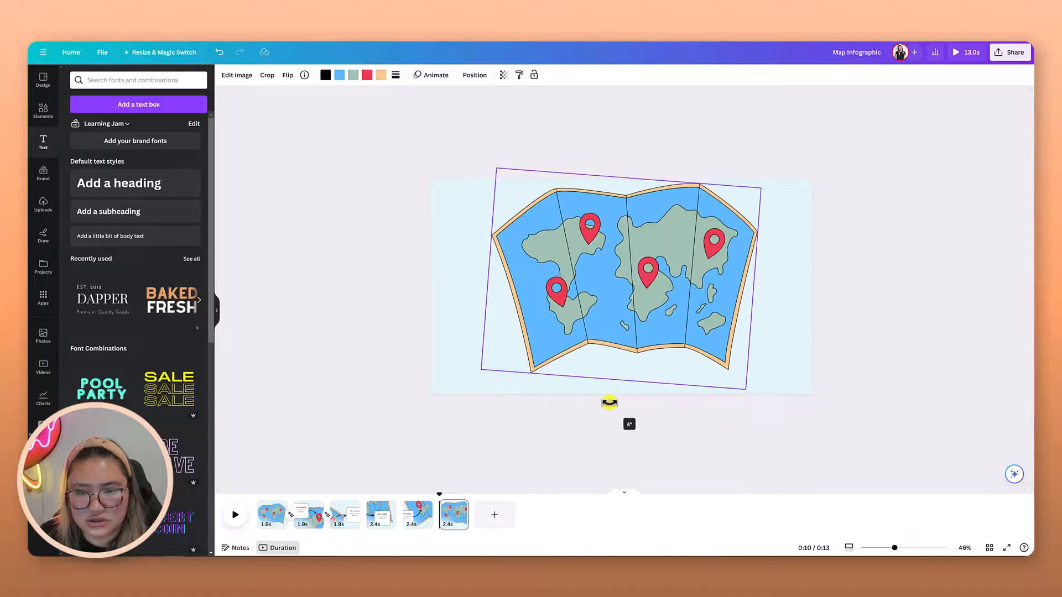
drag(742, 387, 722, 378)
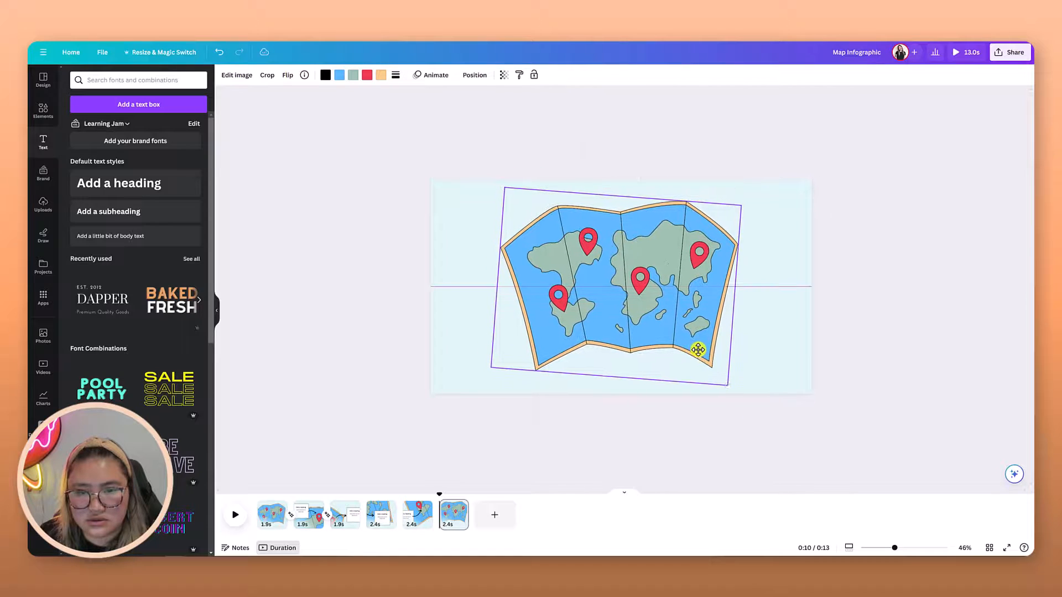
click(680, 429)
- Add a Match & Move transition between the third and fourth pages with a duration of 1 second
click(347, 522)
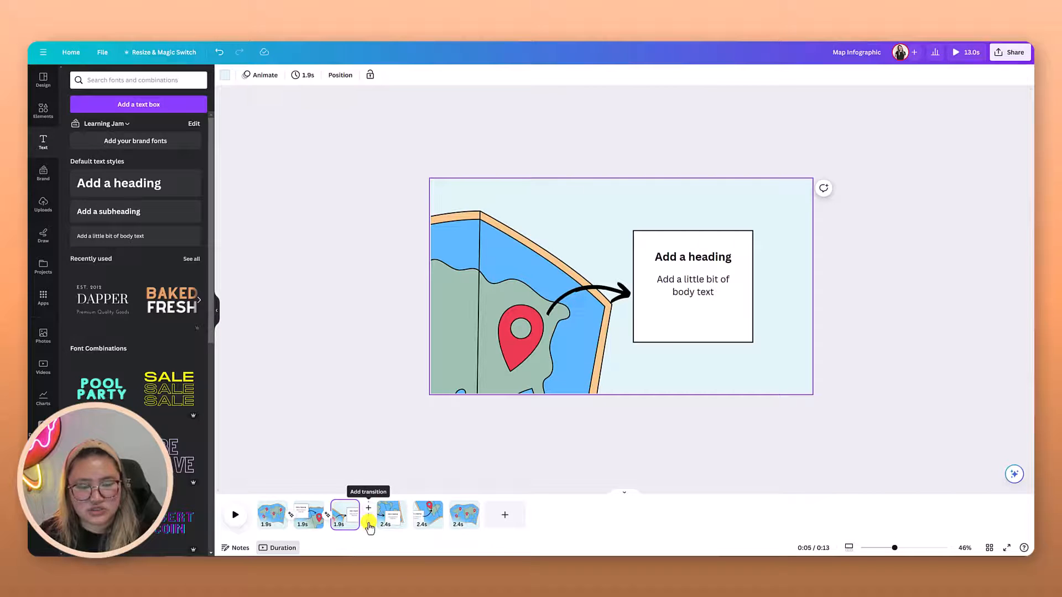
click(369, 528)
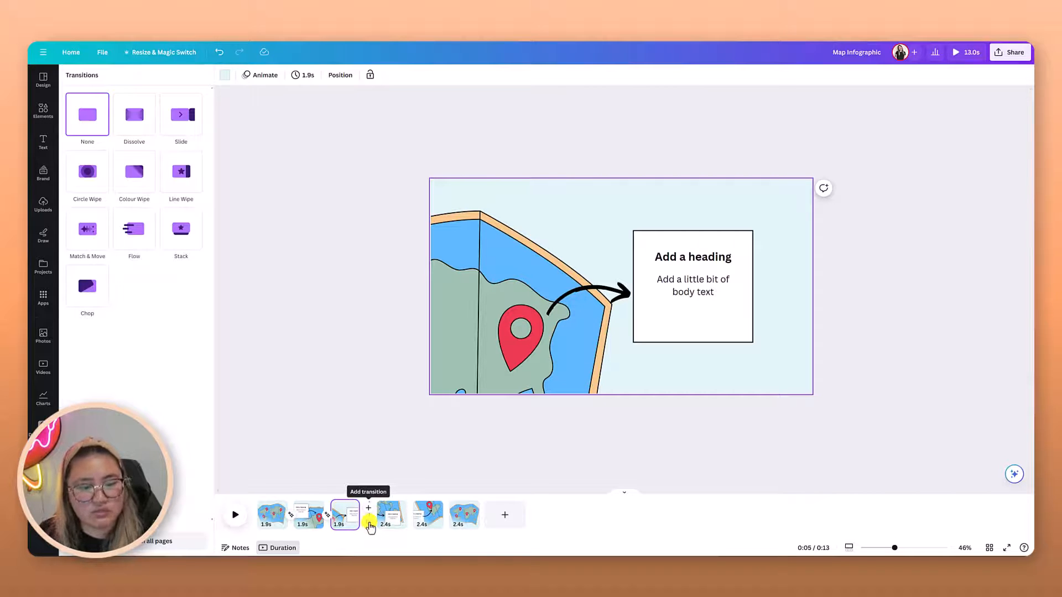
click(89, 242)
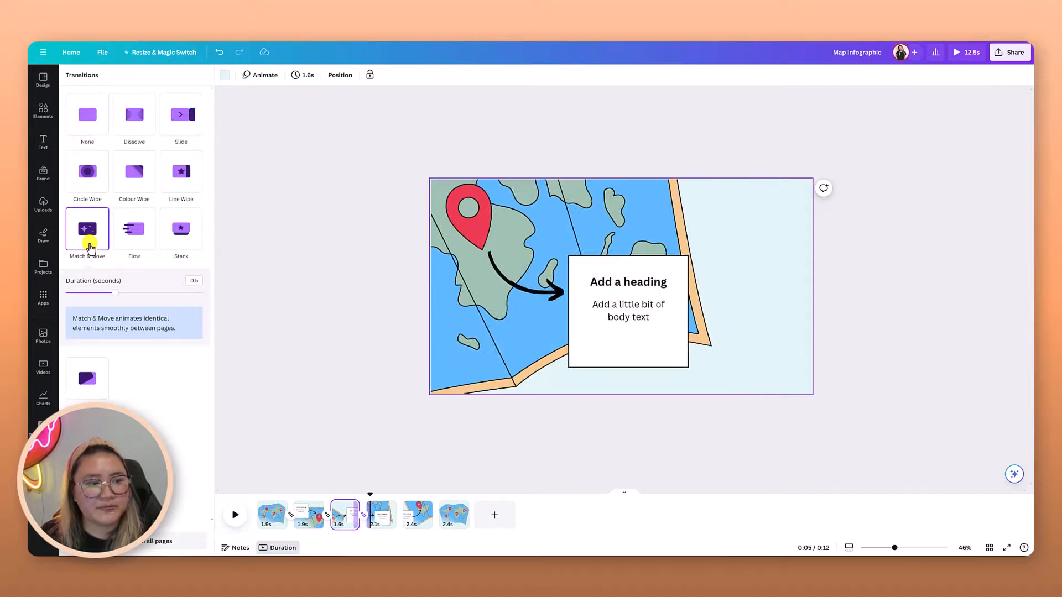
drag(114, 293, 183, 299)
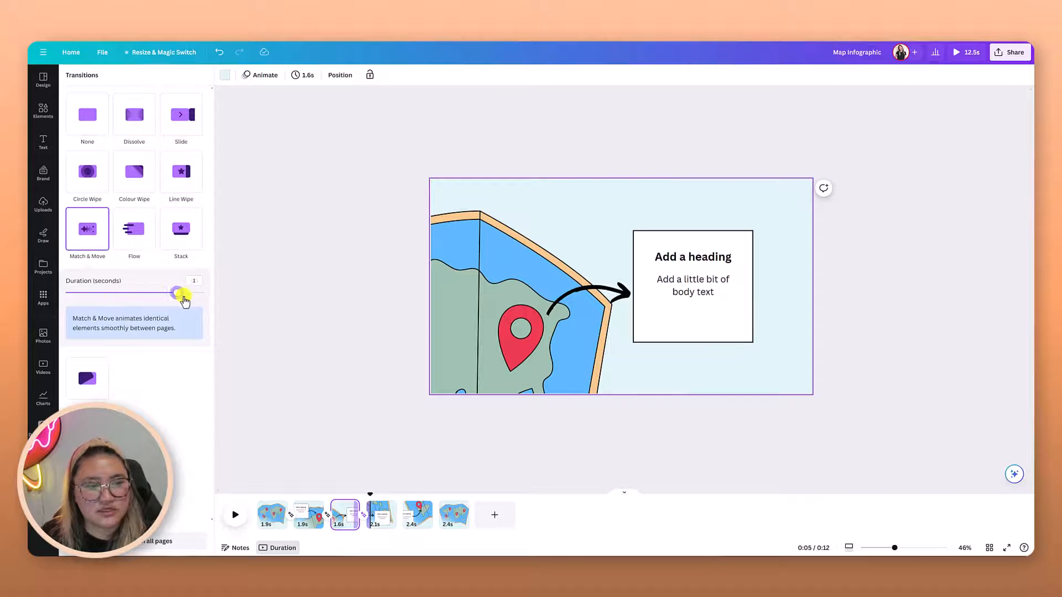
- Add a Match & Move transition between the fourth and fifth pages and lengthen it to about 1 second
click(404, 525)
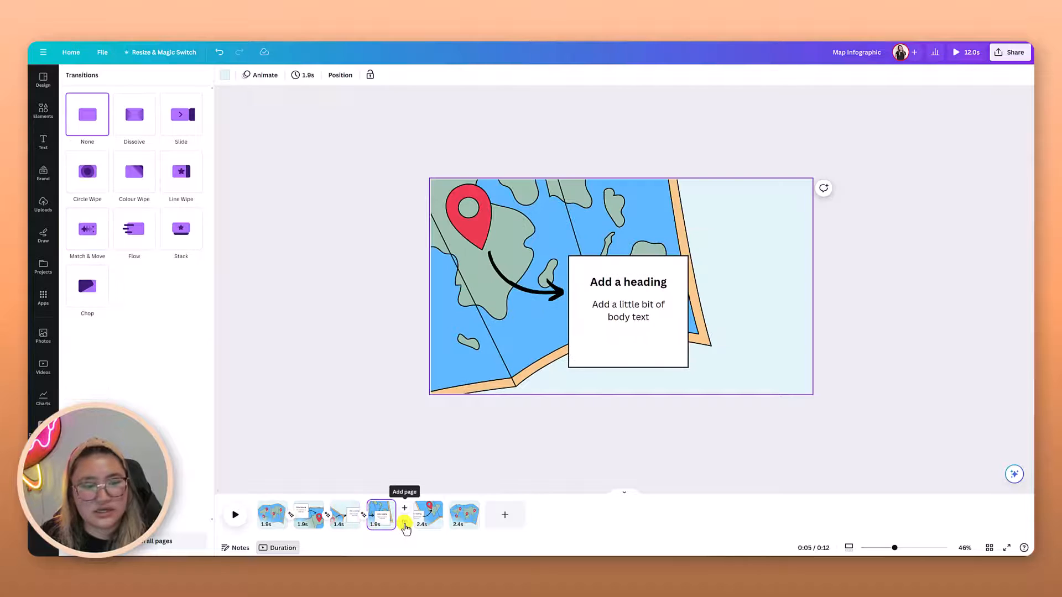
click(93, 232)
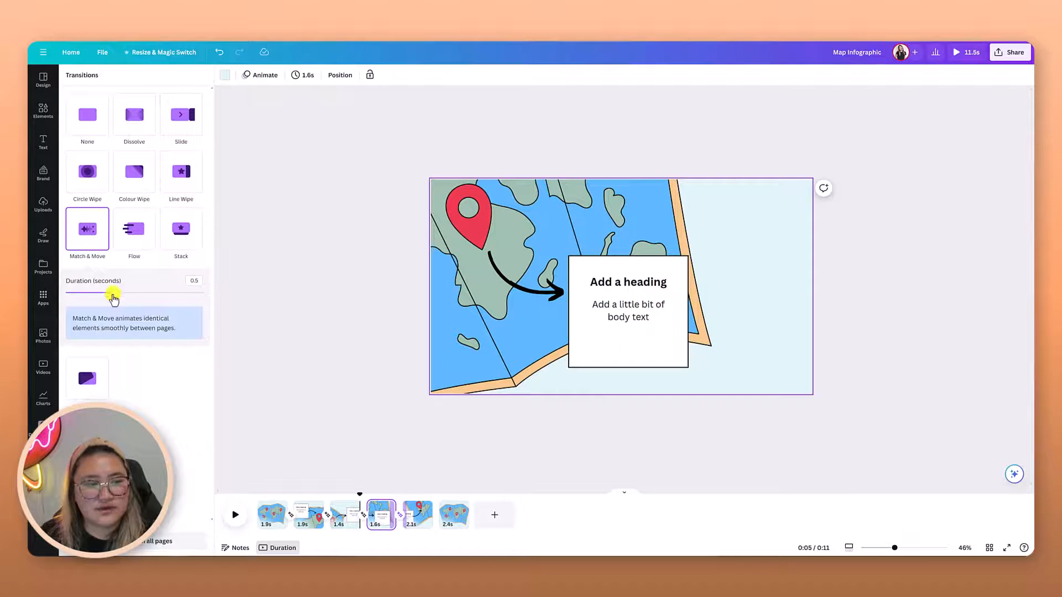
drag(114, 298, 167, 301)
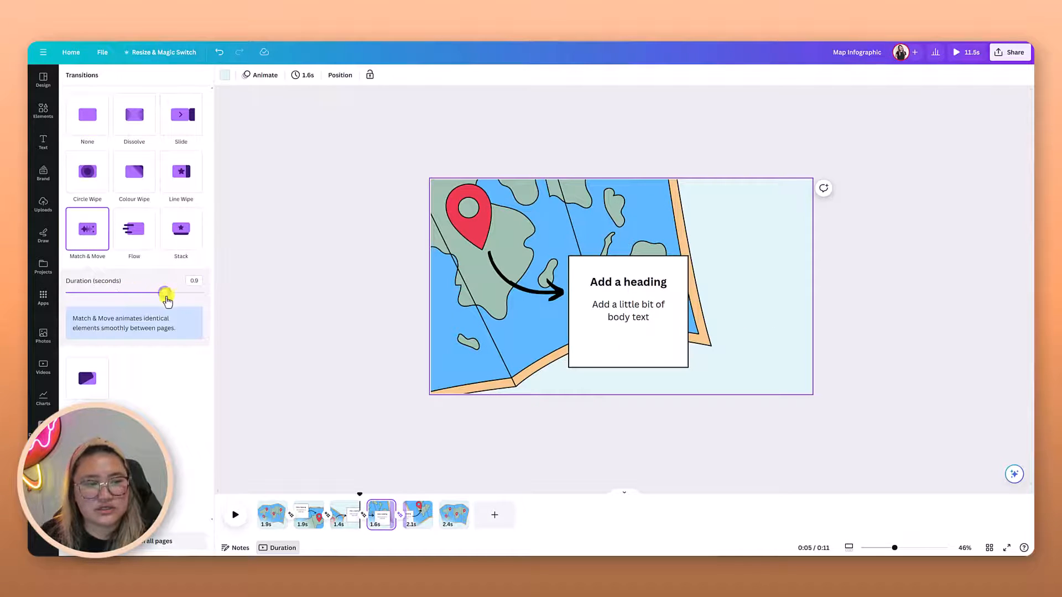
- Add a Match & Move transition between the fifth and sixth pages with a duration of 1 second
click(440, 524)
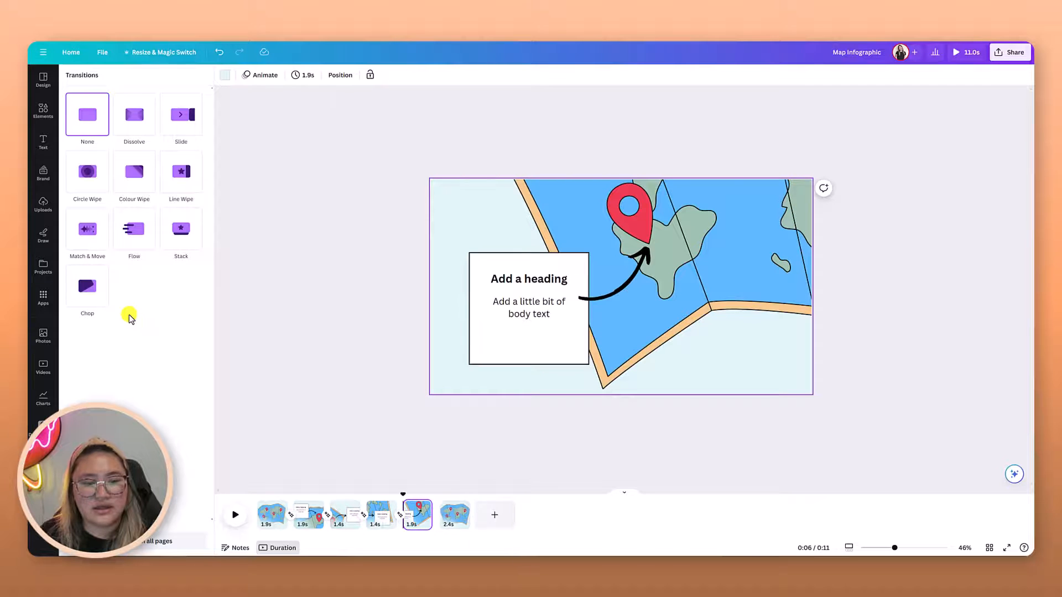
click(92, 238)
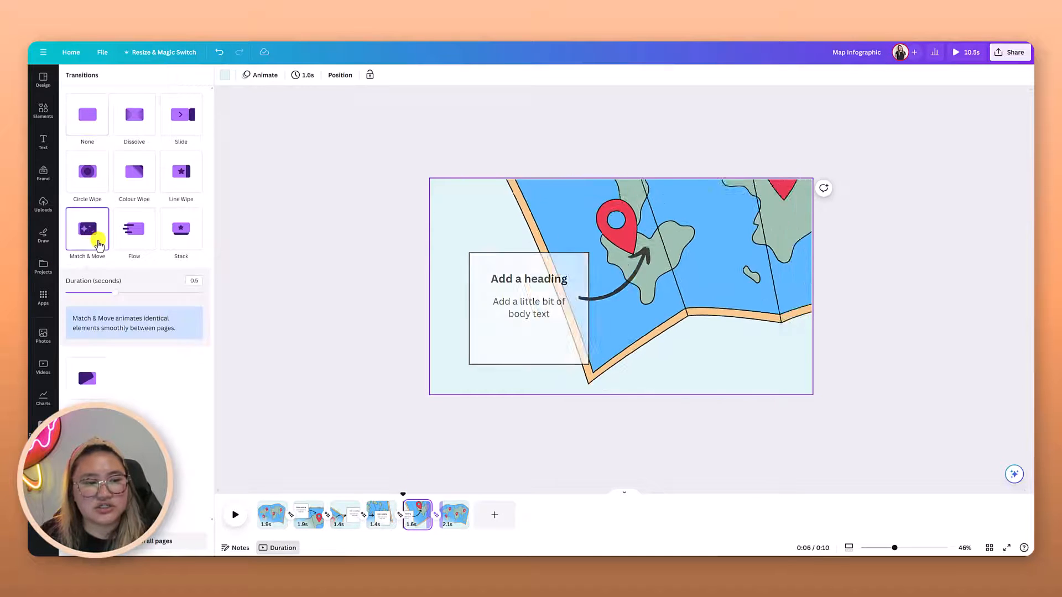
drag(114, 292, 179, 299)
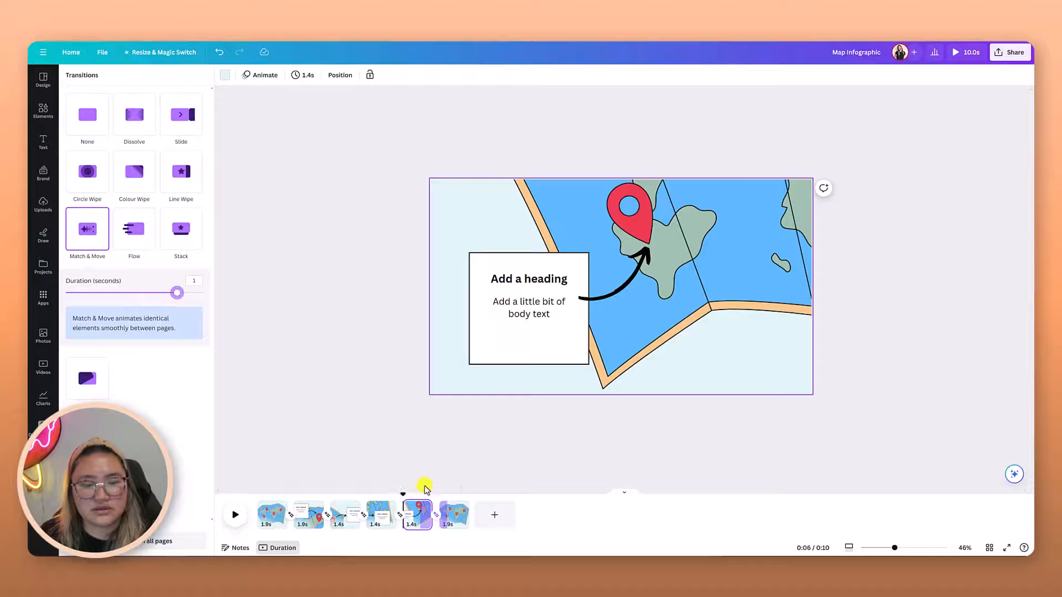
- Play the whole animation from the beginning to review the map transitions
drag(403, 492, 230, 506)
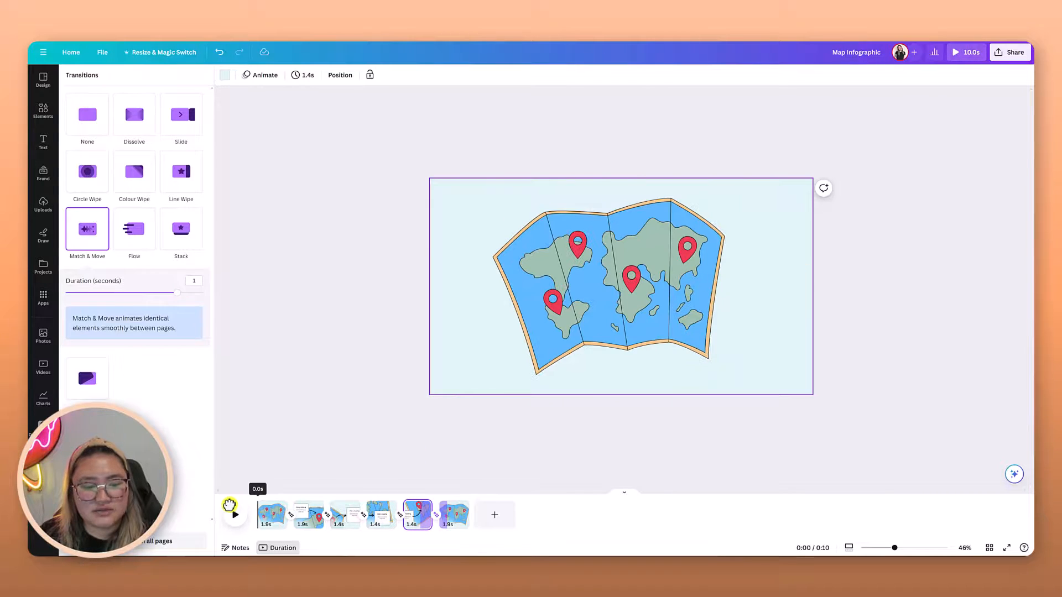
click(233, 517)
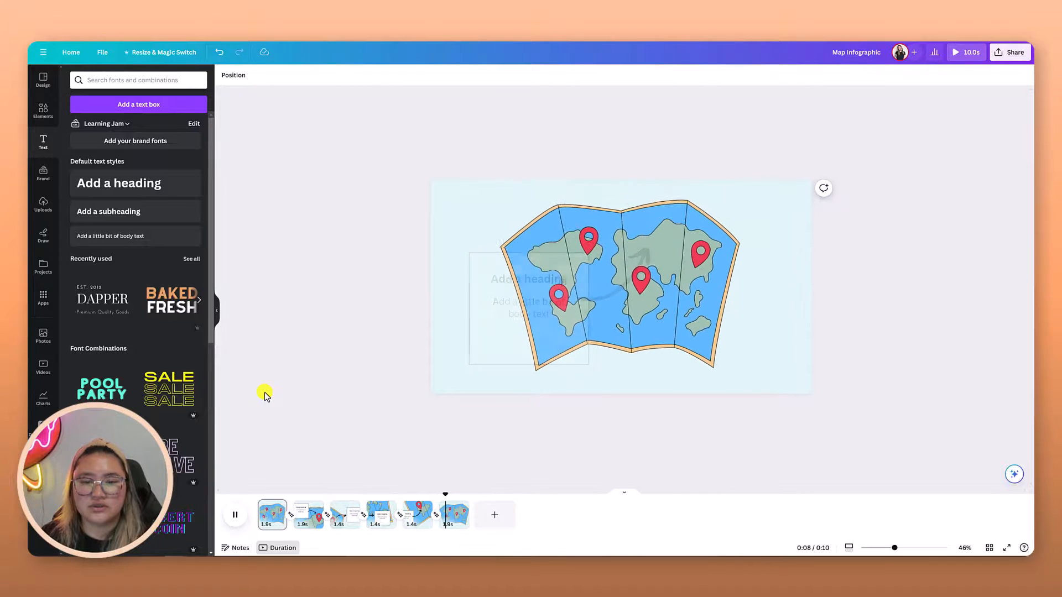
- Replay the start of the map animation, play the finished Match & Move example in preview, and close the preview
click(239, 518)
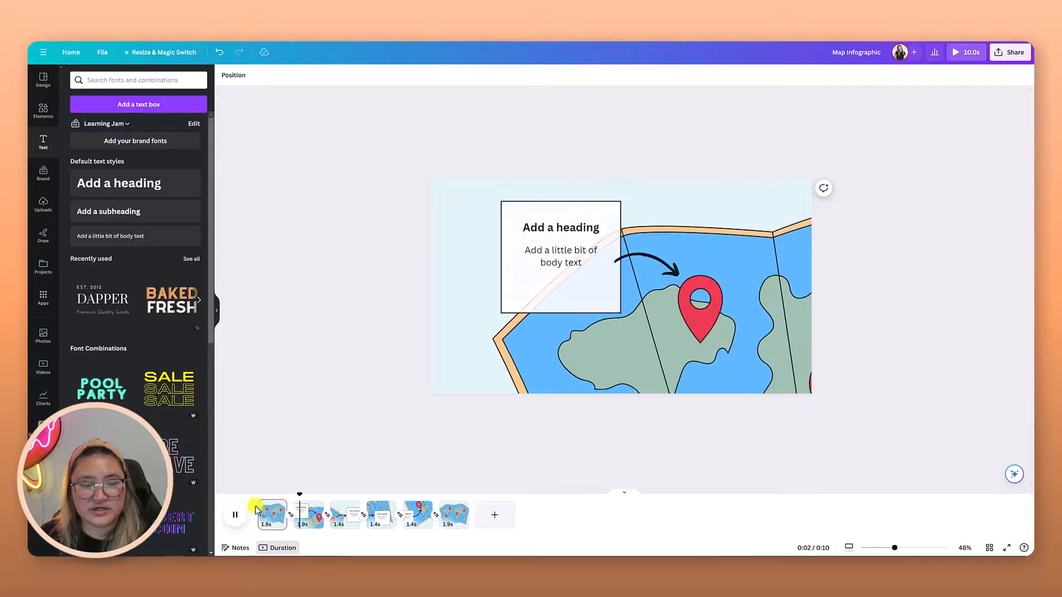
click(235, 515)
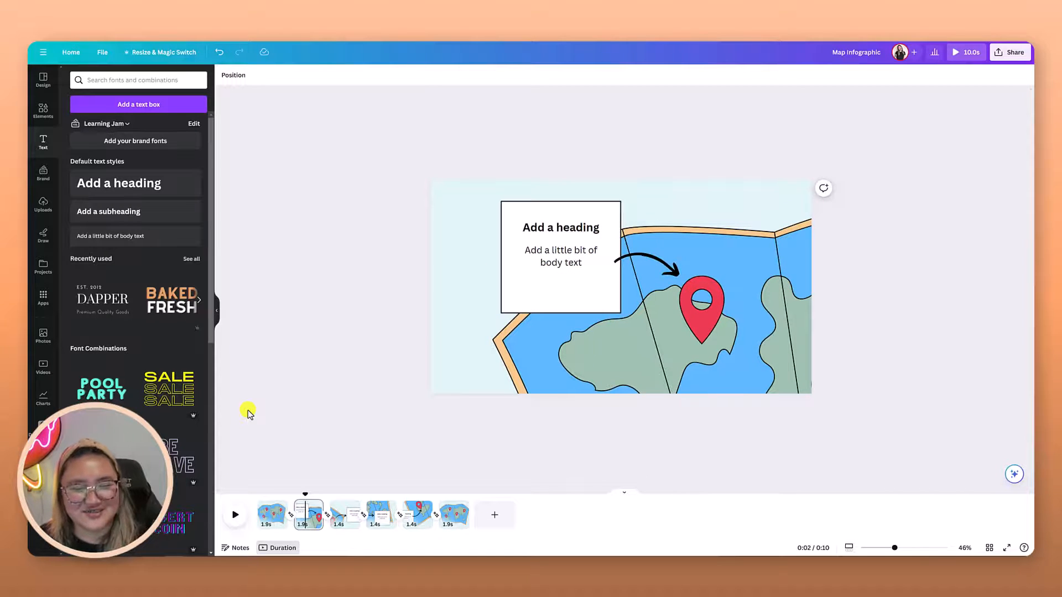
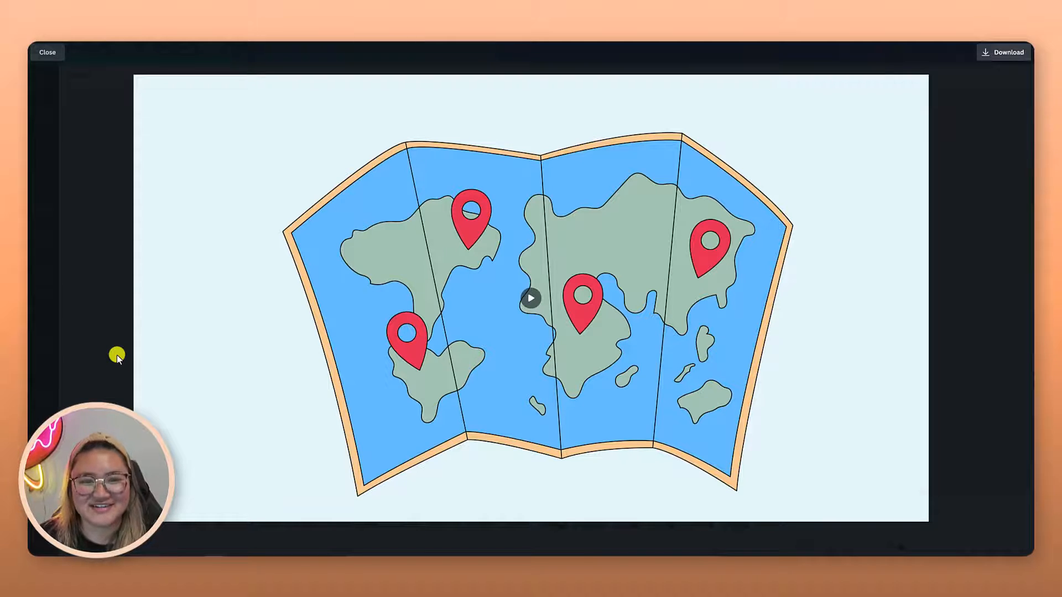
click(537, 301)
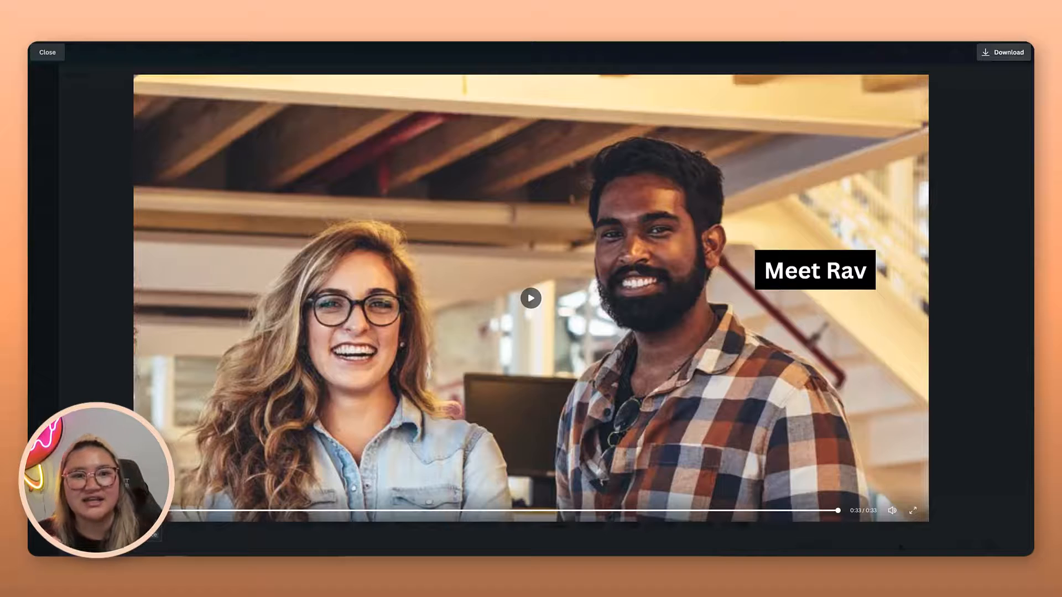
click(47, 52)
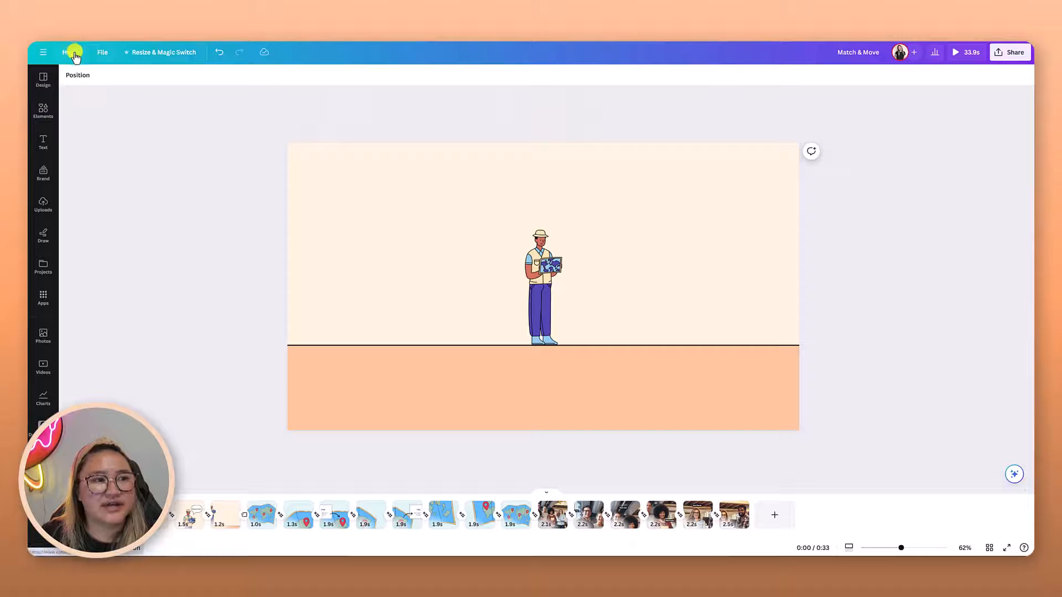
- Create a new blank Video design
click(101, 53)
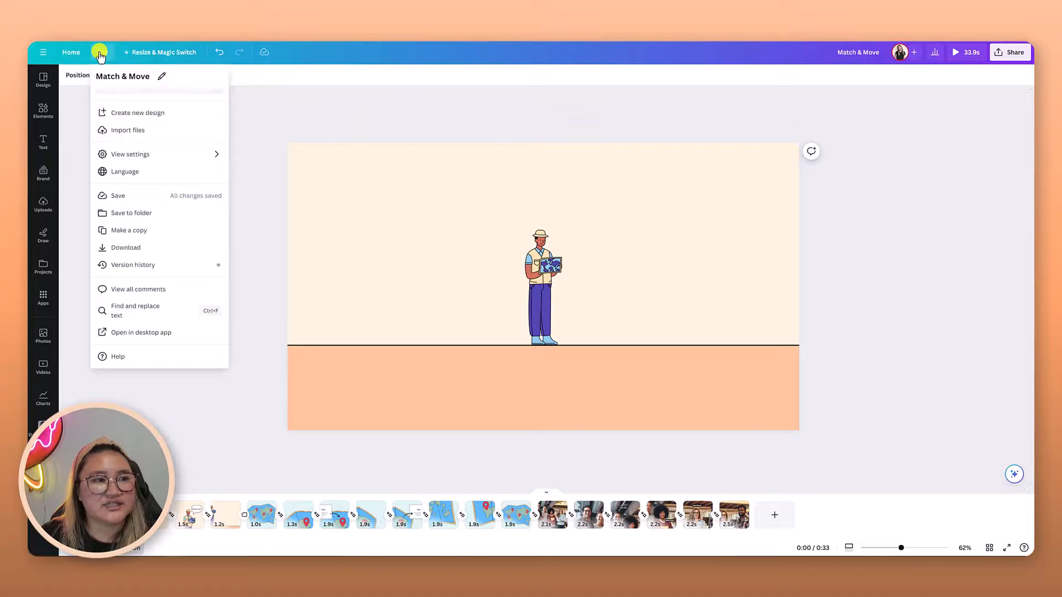
click(115, 113)
click(117, 147)
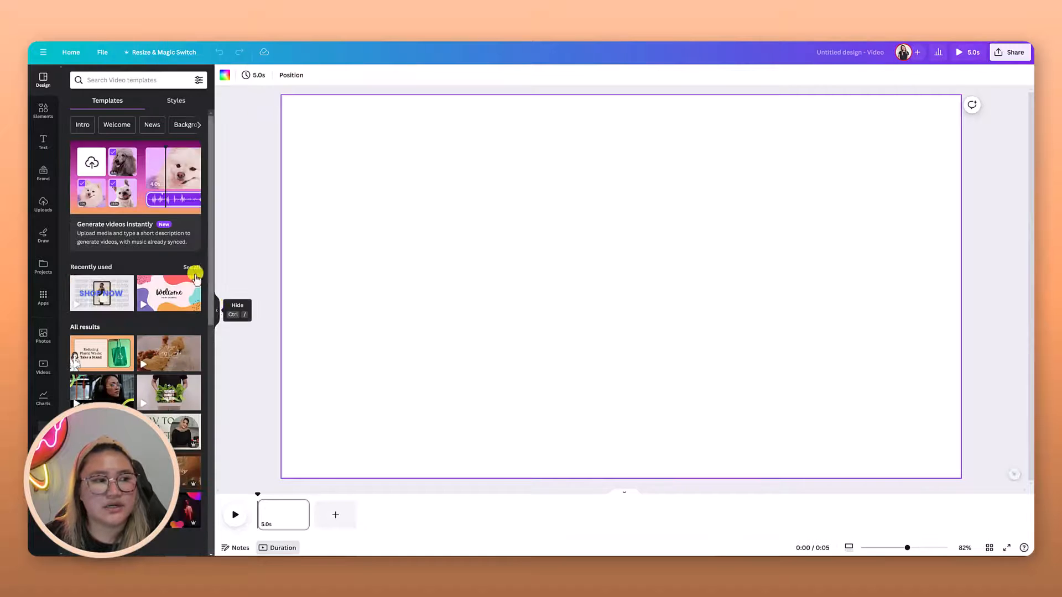
- Search the elements library for "team casual photo" and show all photo results
click(44, 117)
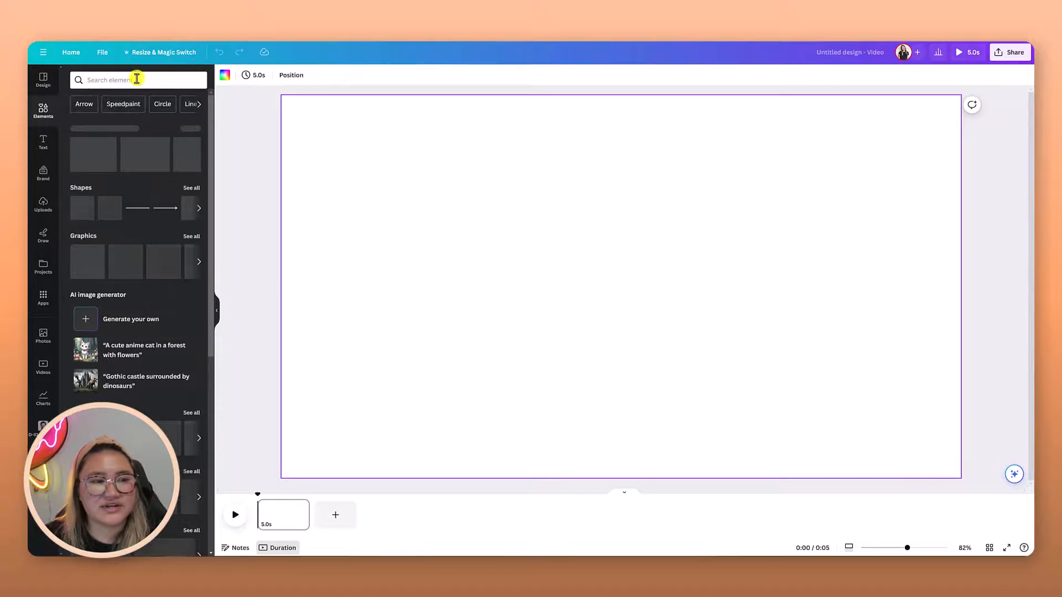
click(117, 80)
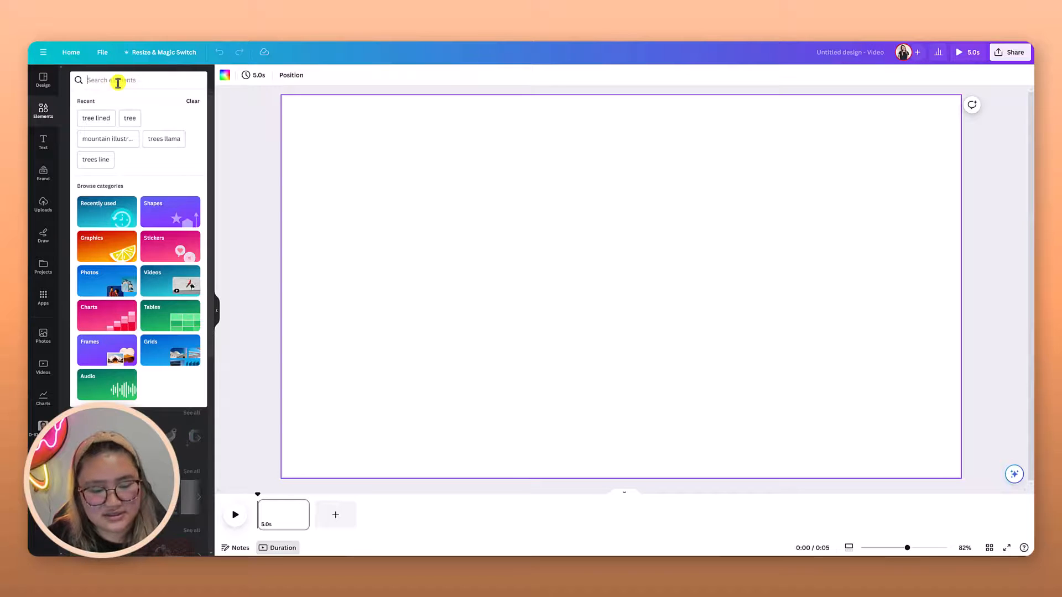
text(team ca)
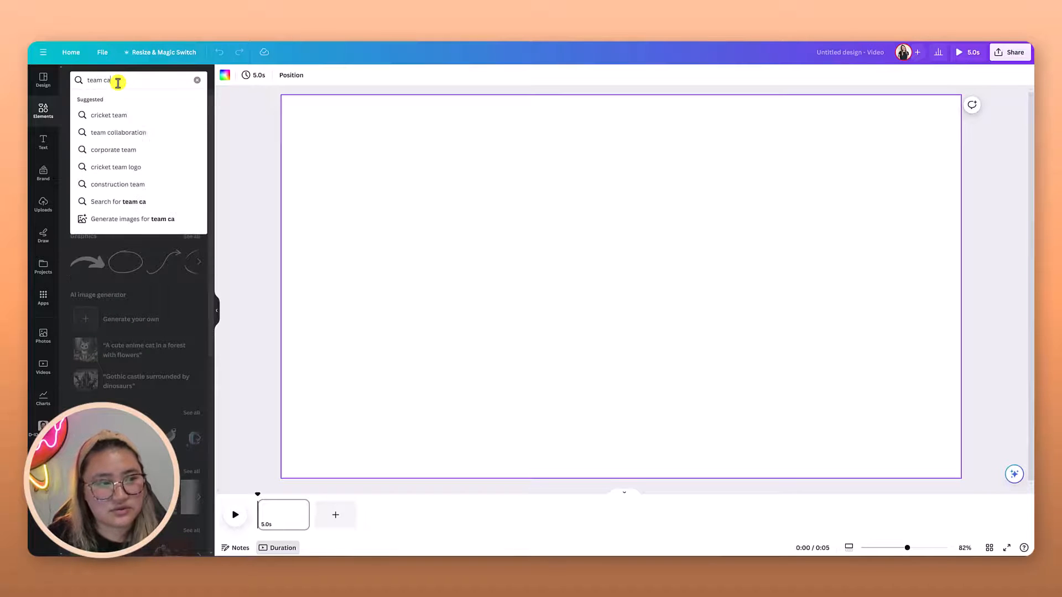
text(sual photo)
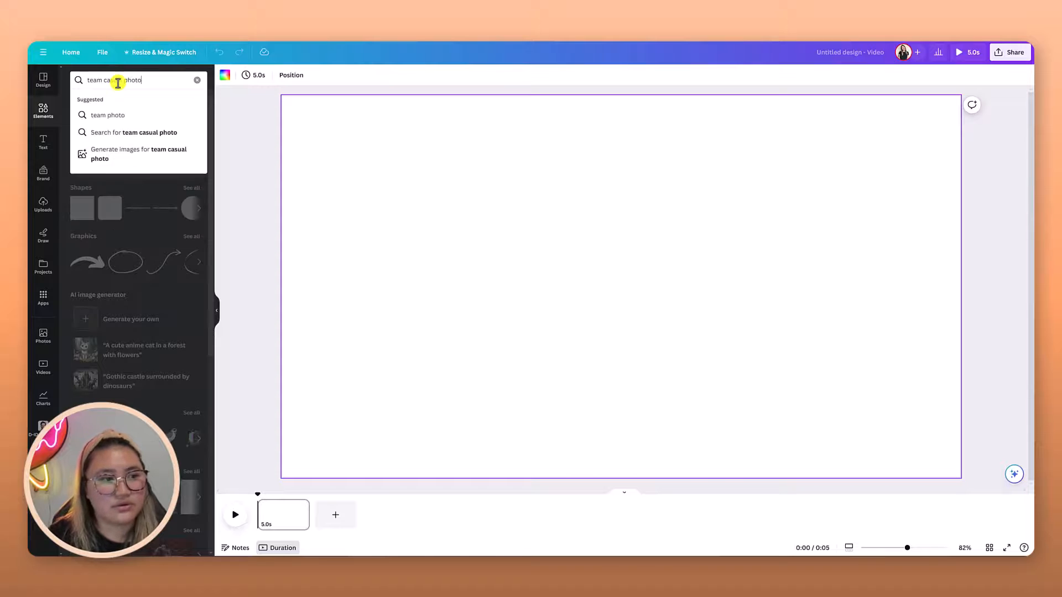
key(Return)
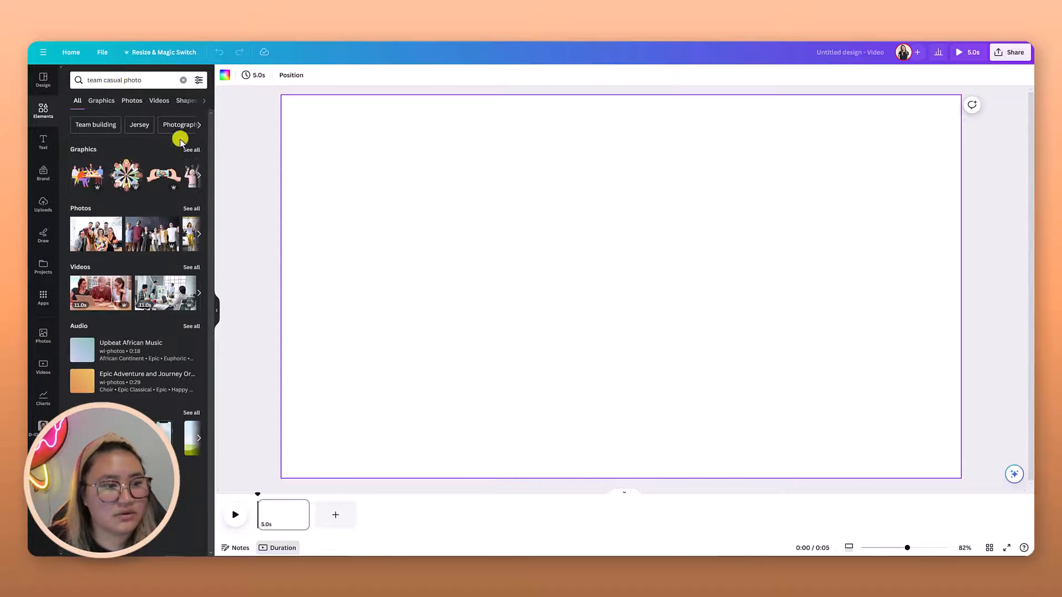
click(190, 209)
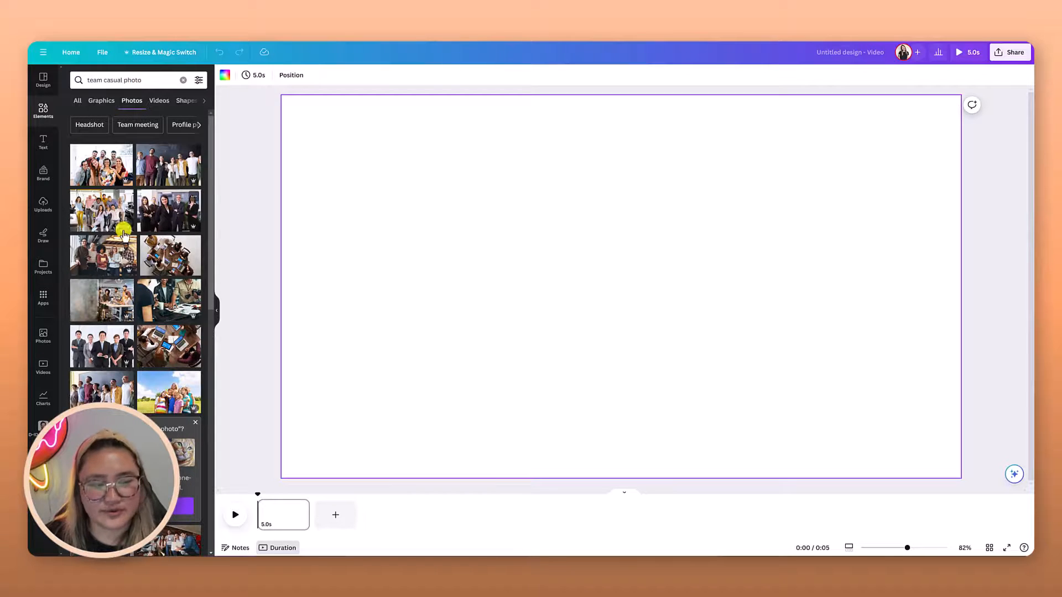
- Add the photo of five casual coworkers in an office, align it to the page's top-left corner, and enlarge it to fill the page
click(102, 265)
drag(451, 191, 364, 154)
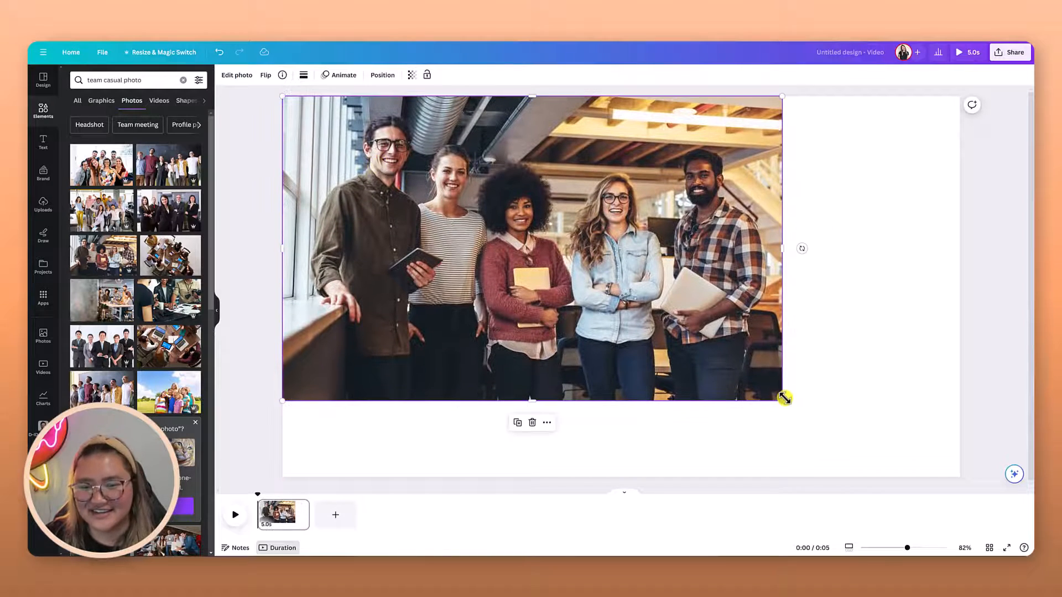
drag(785, 401, 716, 380)
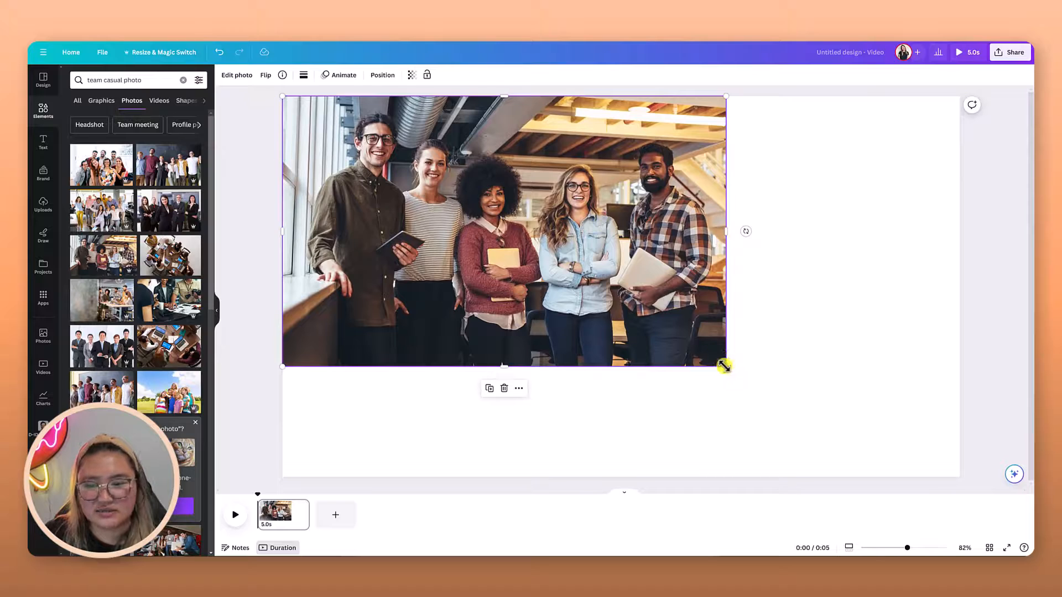
drag(724, 366, 960, 498)
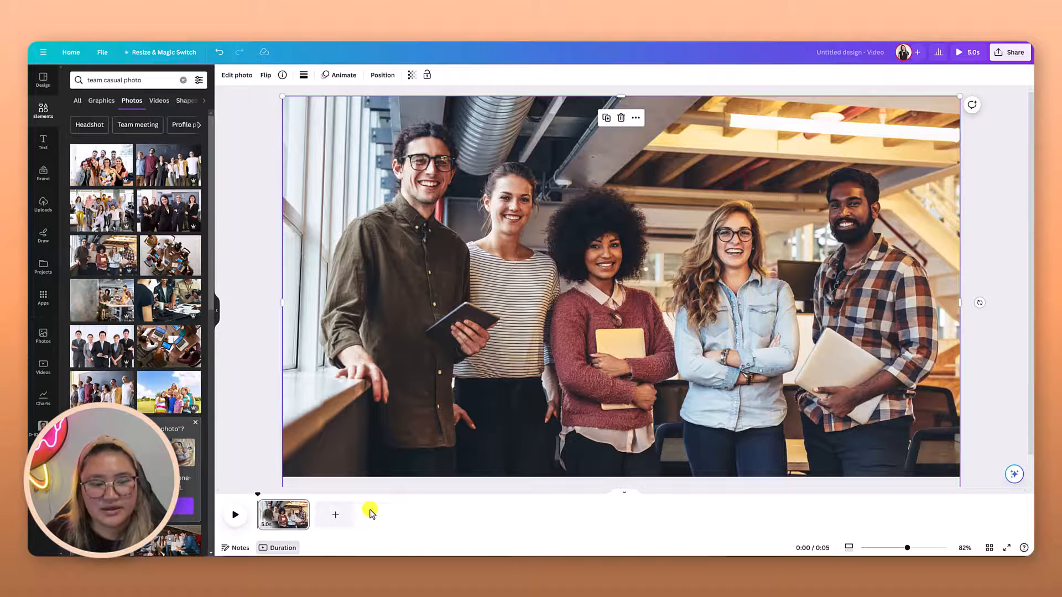
- Shorten the page's duration to 2.0 seconds and duplicate the page
drag(310, 522, 276, 519)
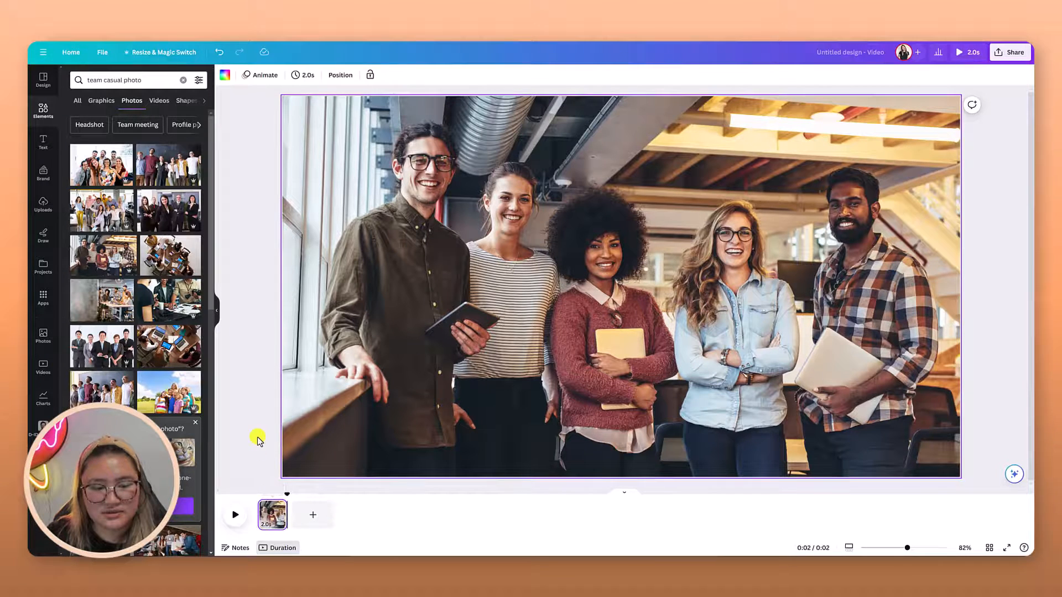
click(257, 437)
click(272, 515)
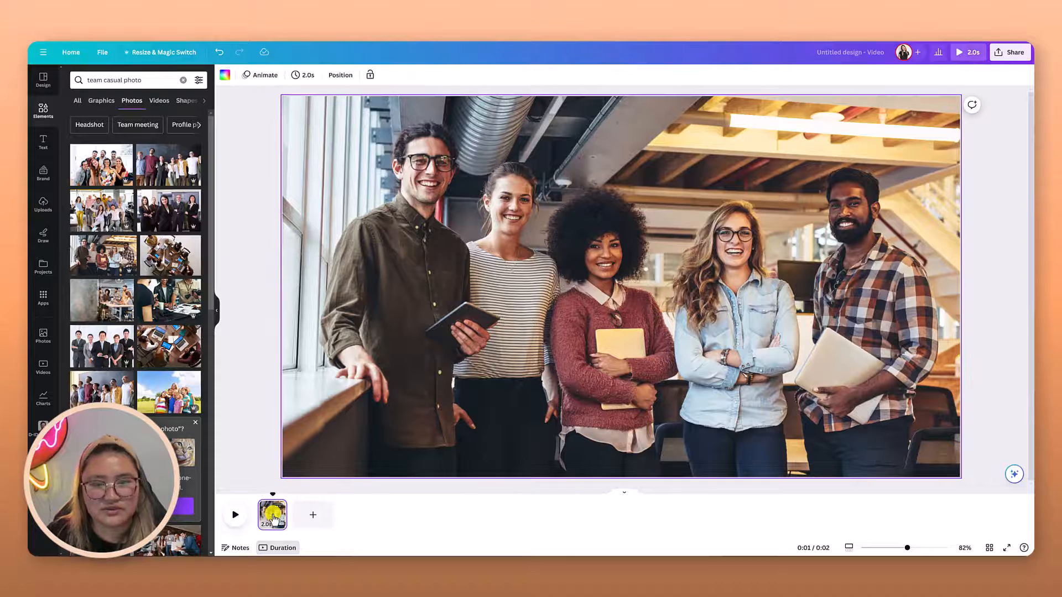
right_click(272, 517)
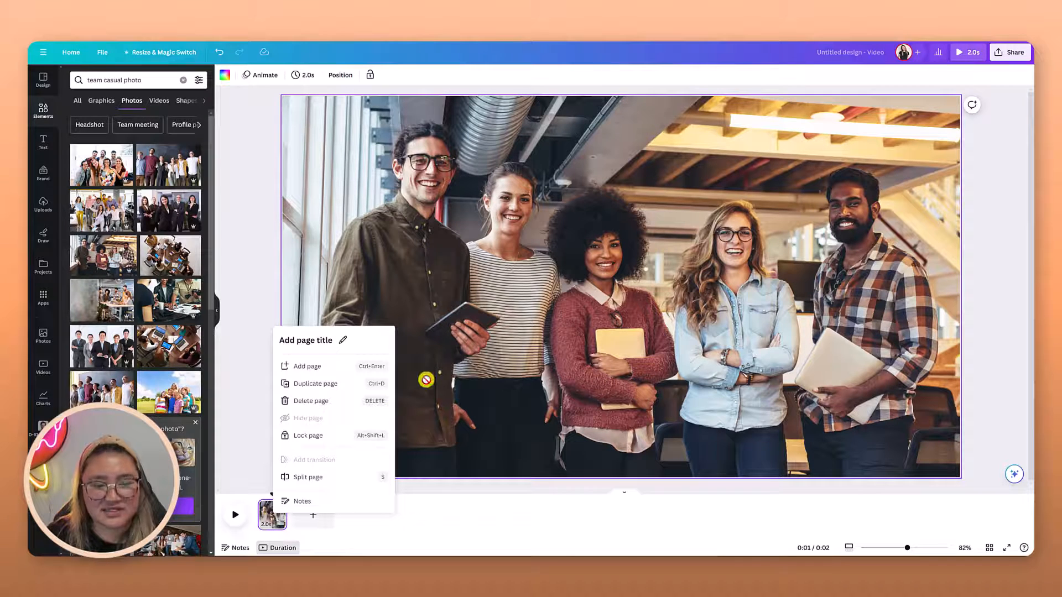
click(314, 385)
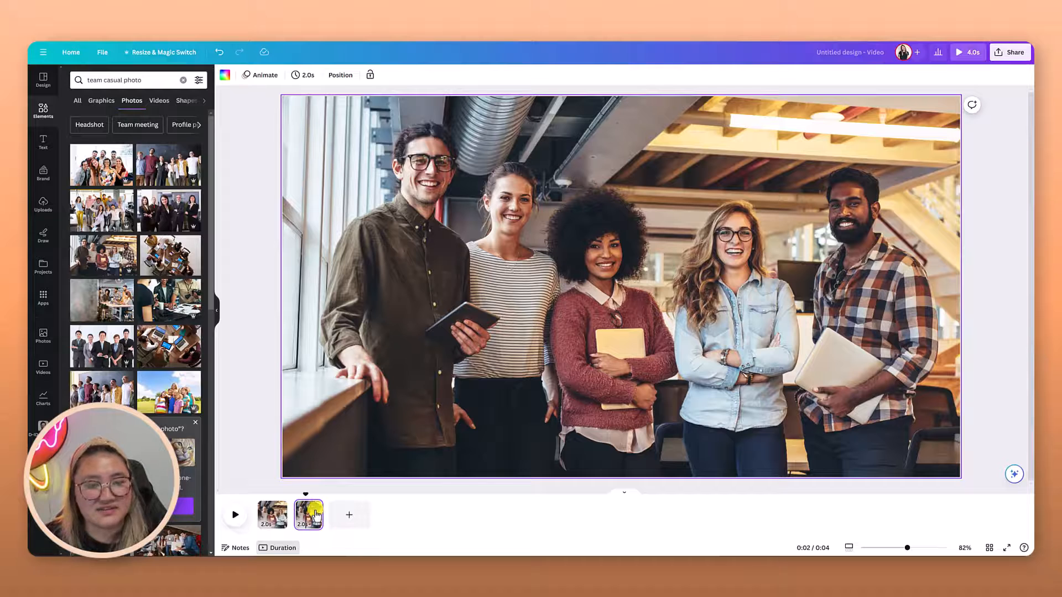
- Enlarge and reposition the team photo on the second page to zoom in on the man in the olive shirt
click(734, 255)
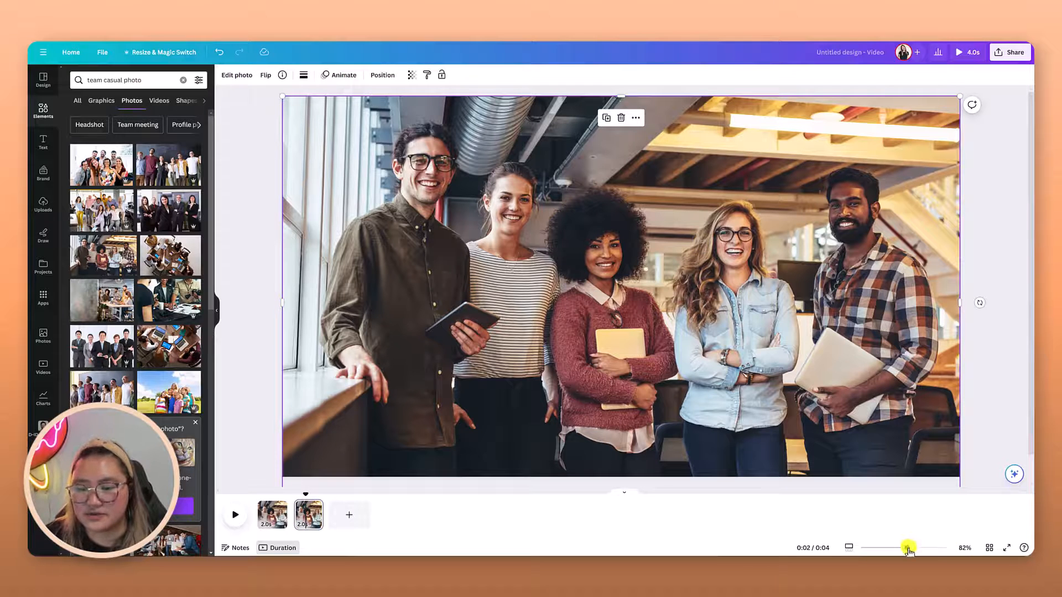
drag(907, 547, 891, 549)
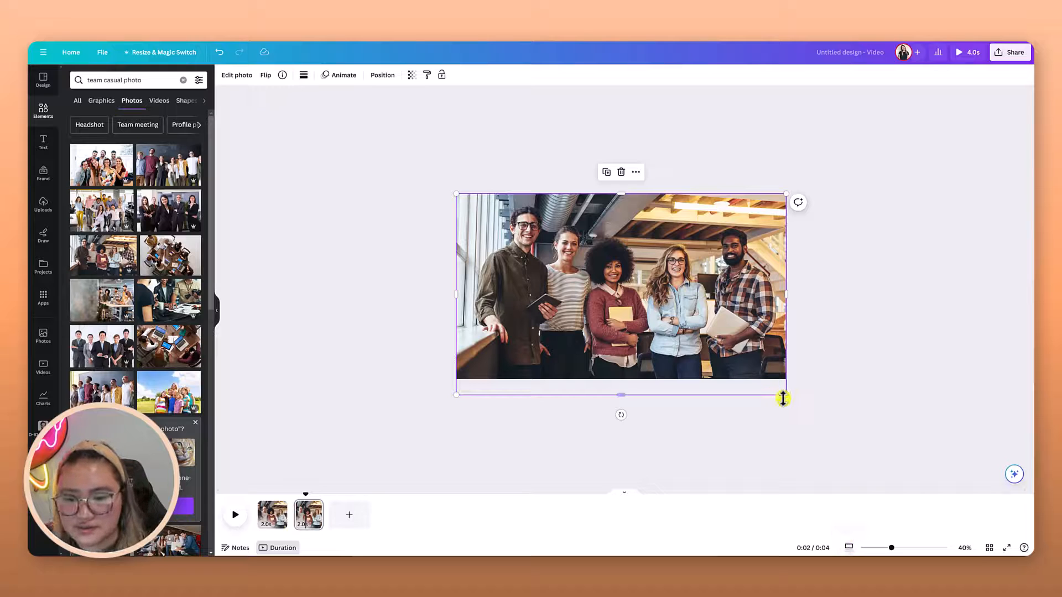
drag(785, 395, 976, 545)
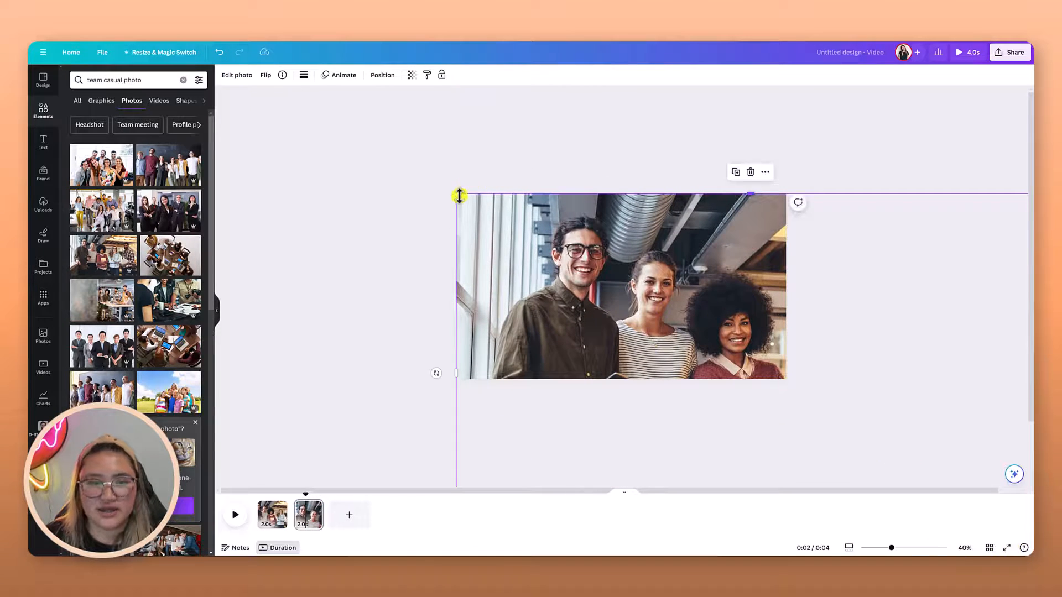
drag(456, 194, 361, 136)
drag(417, 173, 512, 230)
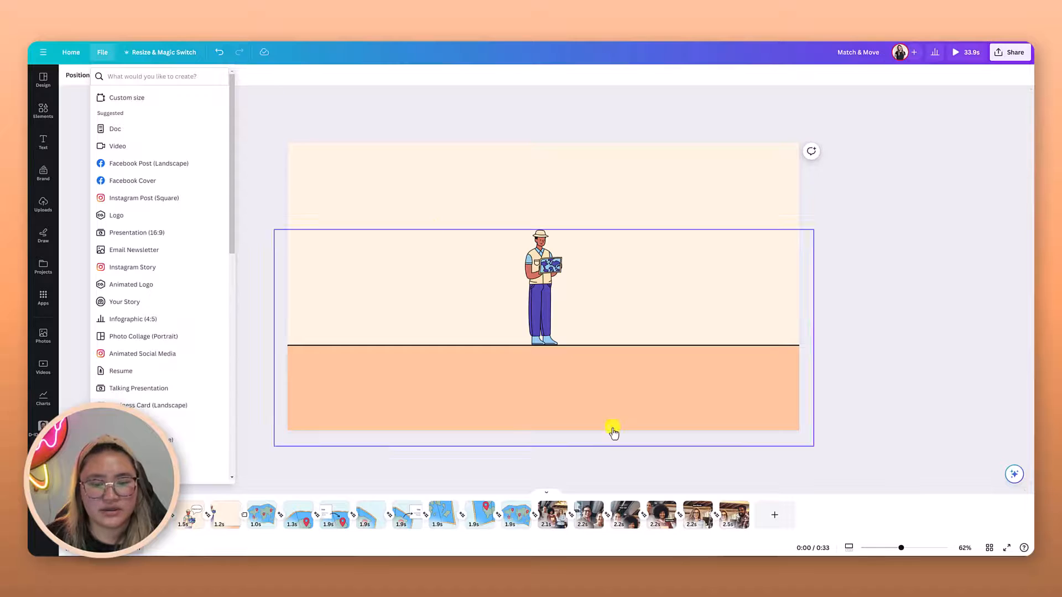
- Check the team pages in the Match & Move example design, and title the new design "Meet the team!"
click(554, 517)
click(588, 517)
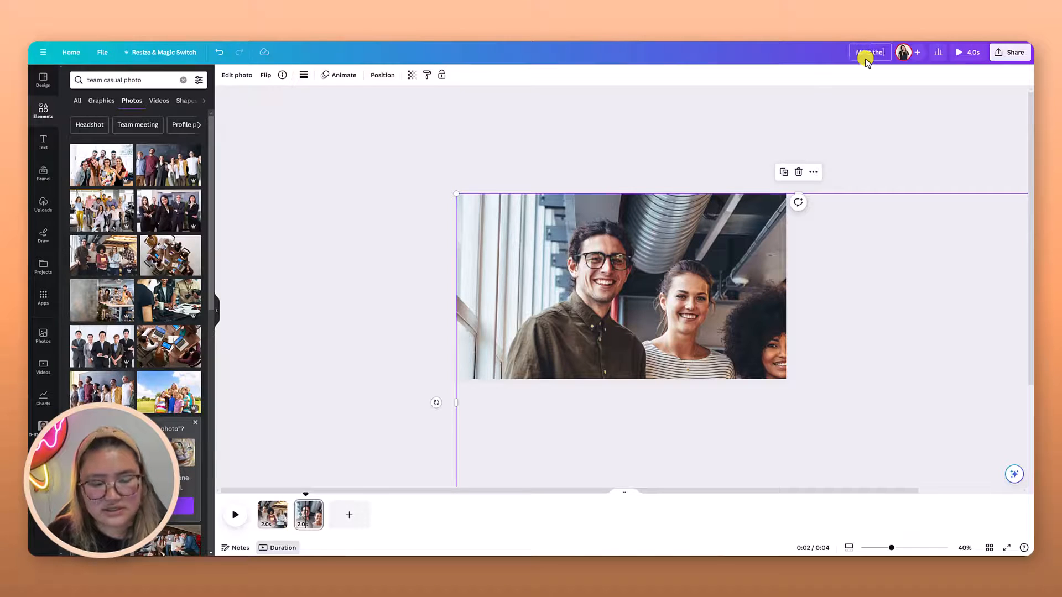
text(m!)
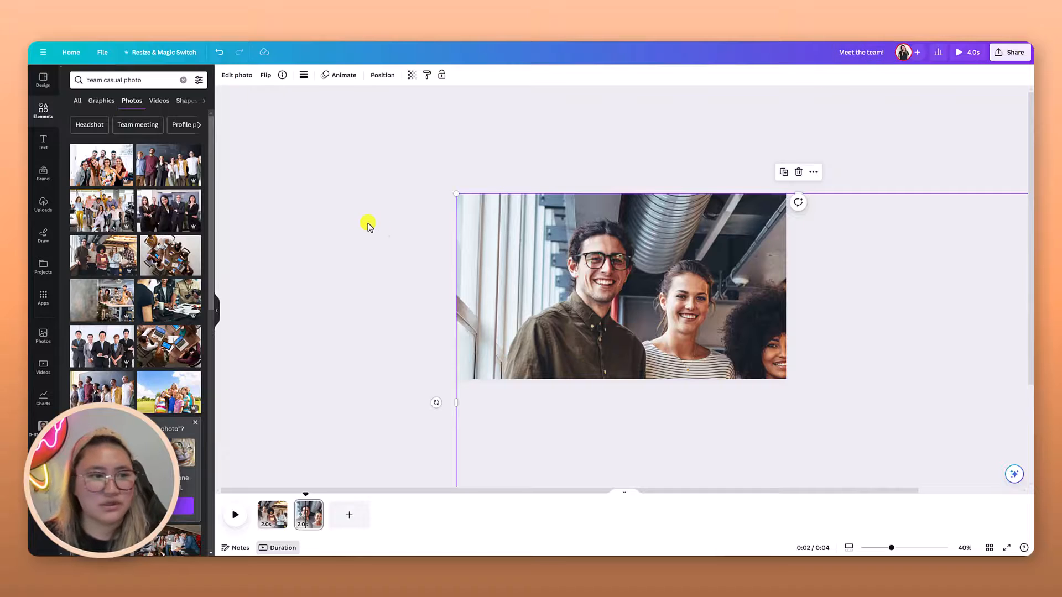
click(368, 224)
- Add a heading beside the bespectacled man on the second page, reading "Meet" followed by his first name
click(43, 142)
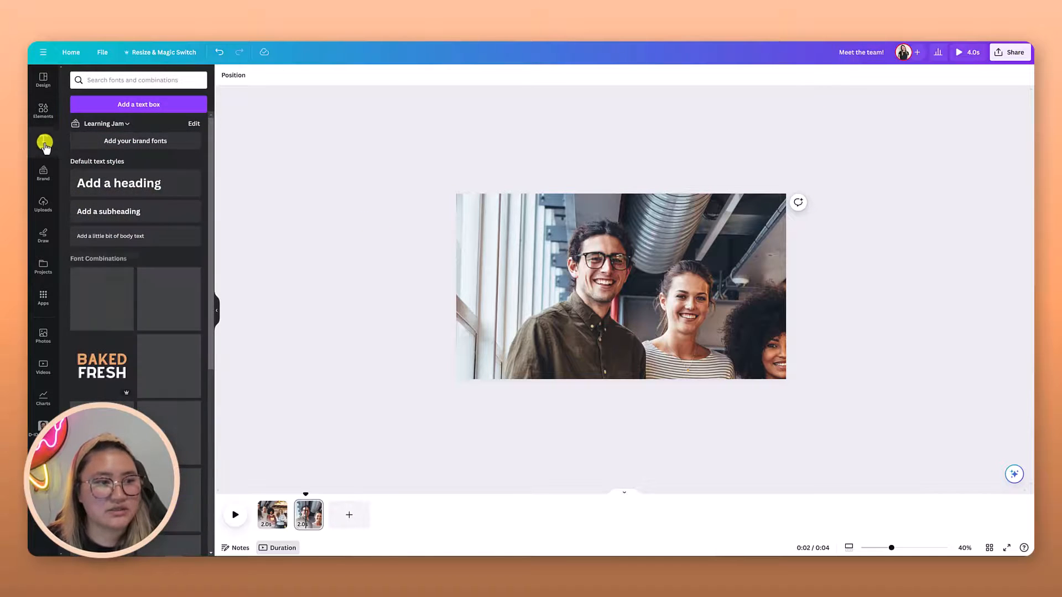
click(122, 185)
drag(694, 299, 529, 282)
text(Mee)
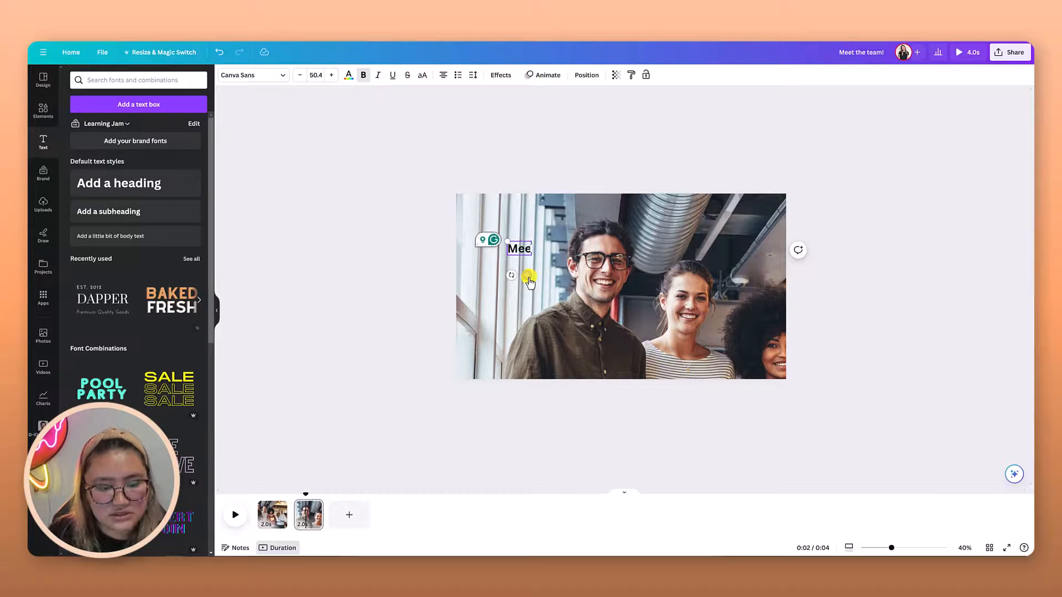
text(t Ted)
- Apply a Background text effect to the heading with Roundness 0 and a black colour
key(ctrl+a)
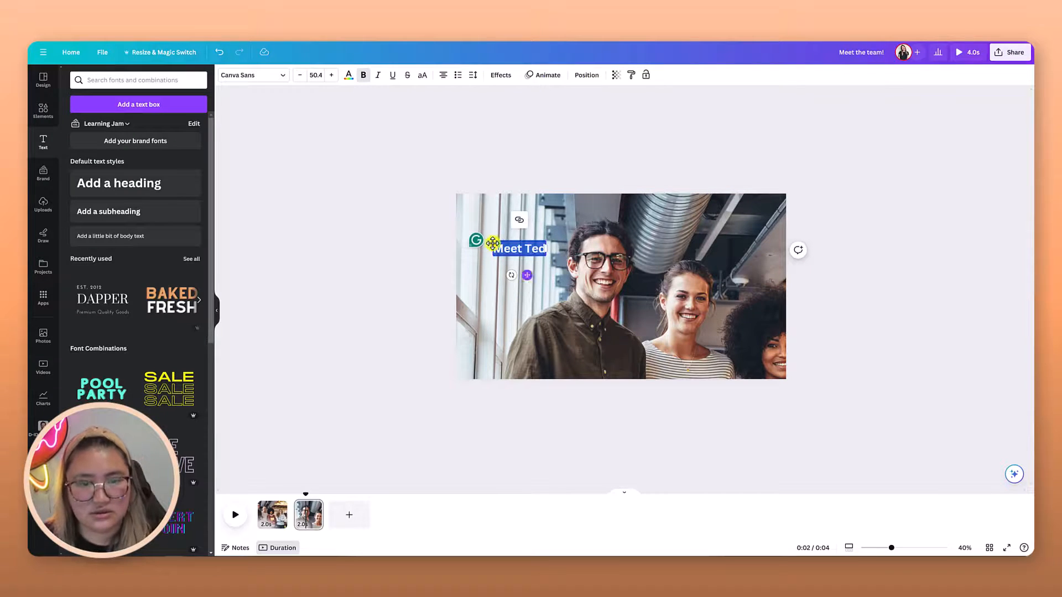
click(500, 75)
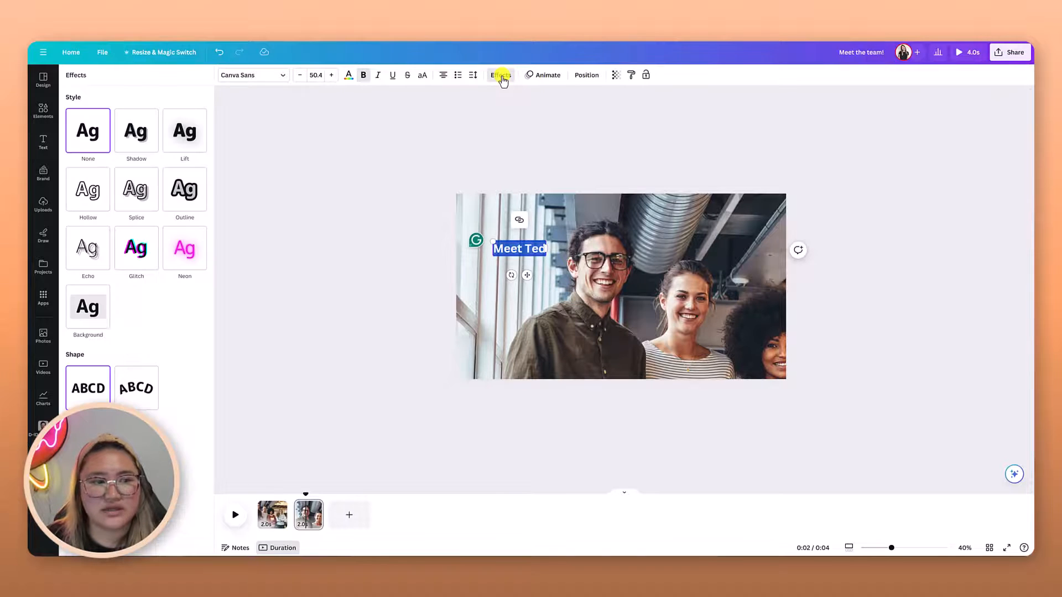
click(87, 313)
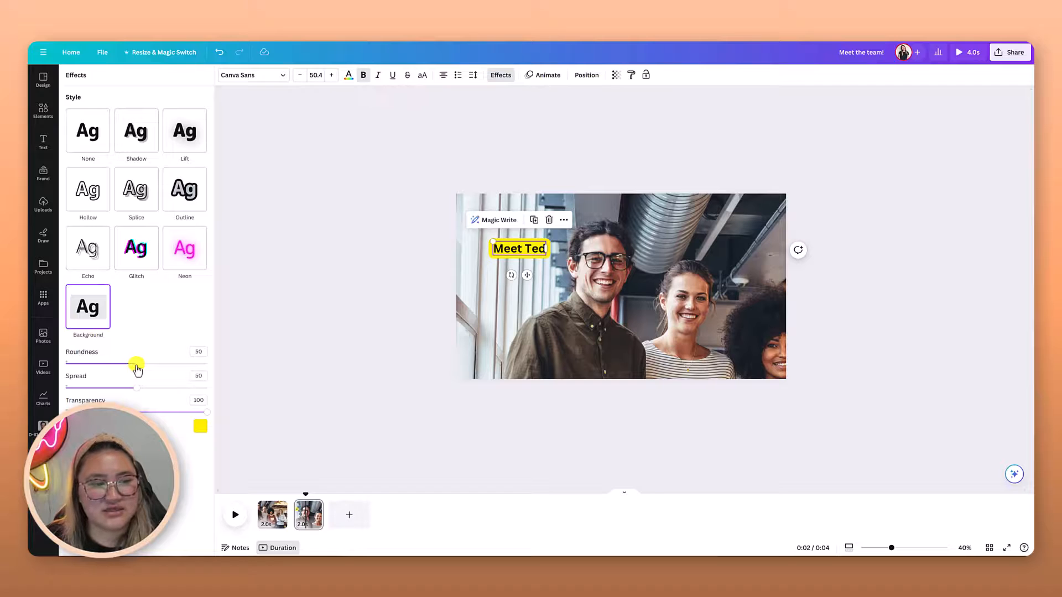
drag(113, 369, 38, 360)
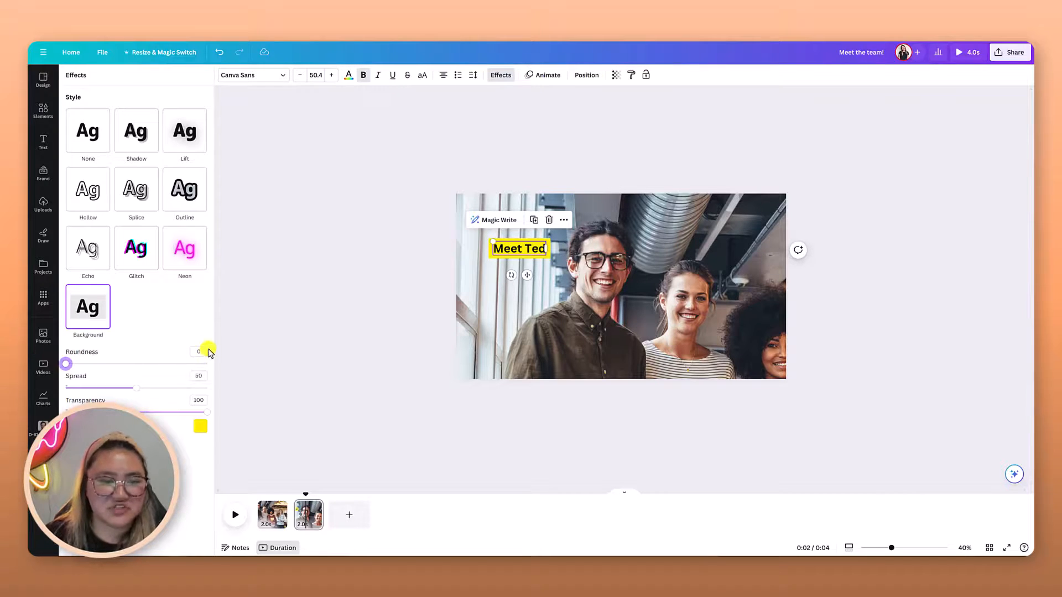
click(199, 429)
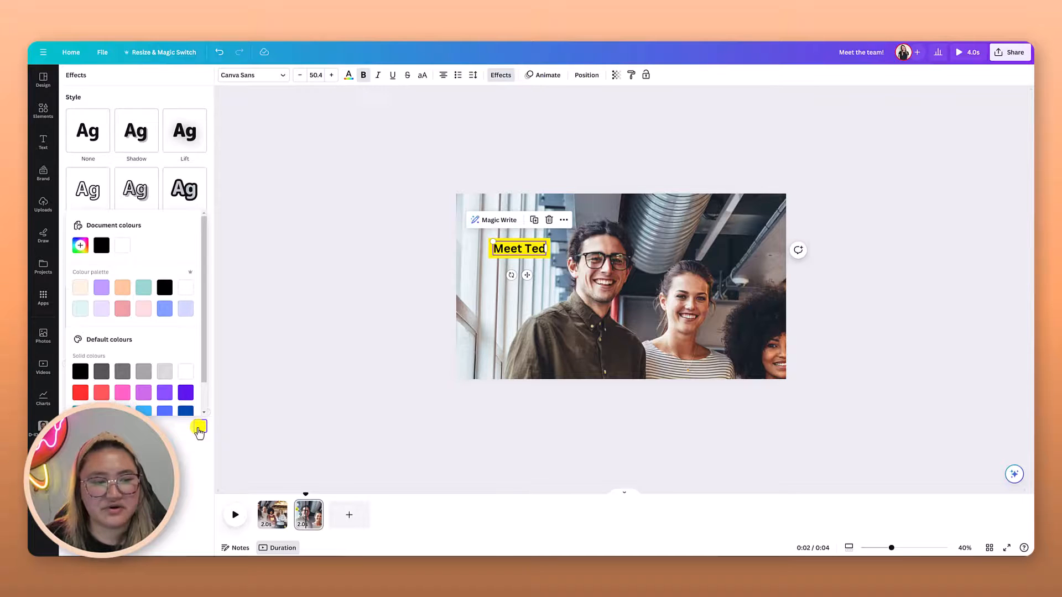
click(102, 246)
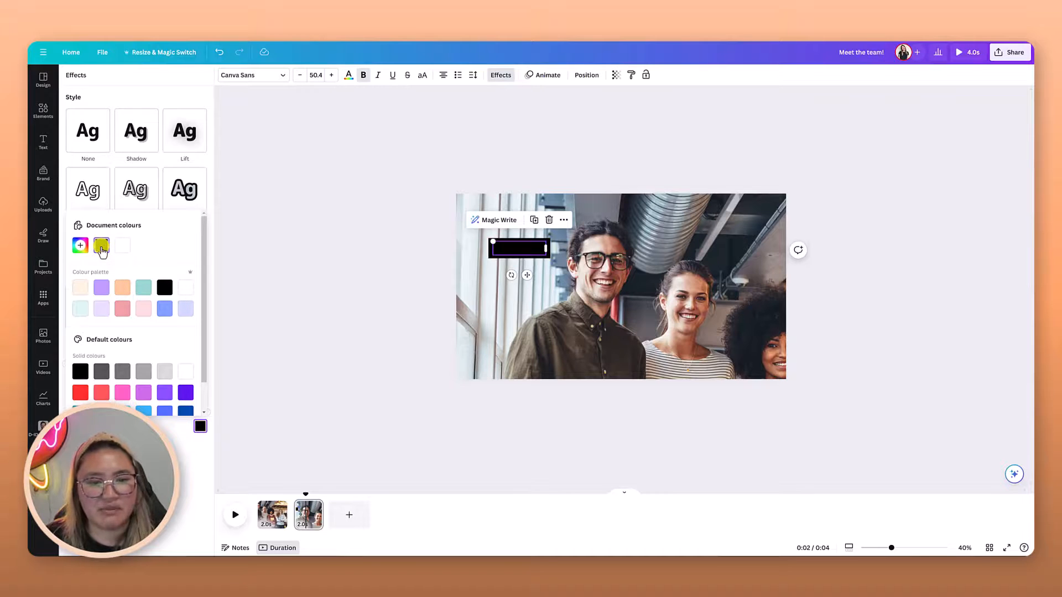
- Change the heading's text colour to white
click(348, 75)
click(193, 193)
click(267, 218)
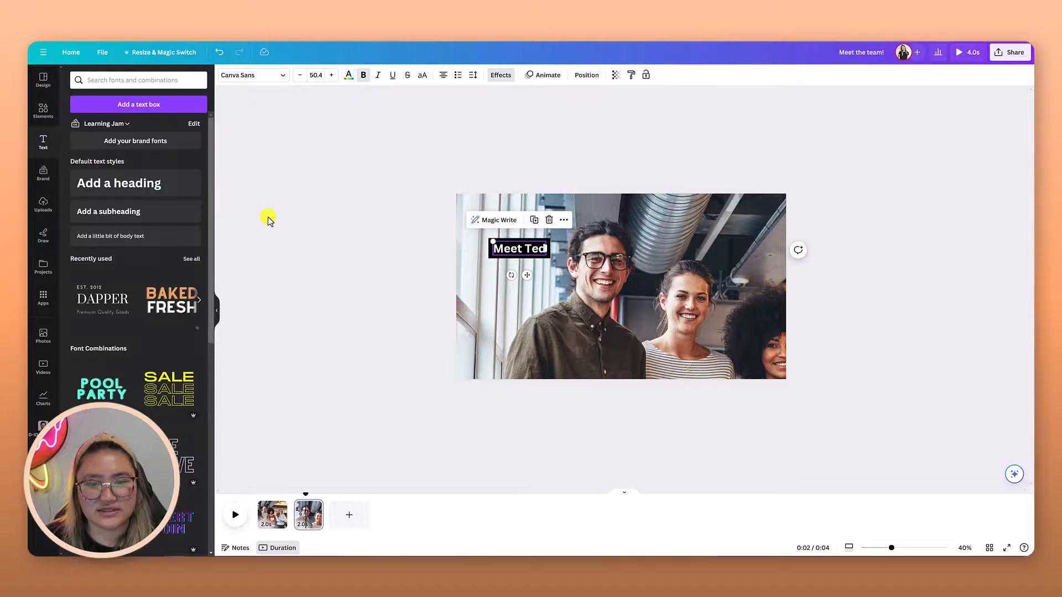
- Move the heading closer to the bespectacled man, and add a rounded square shape beneath it, resized to a small button
click(535, 246)
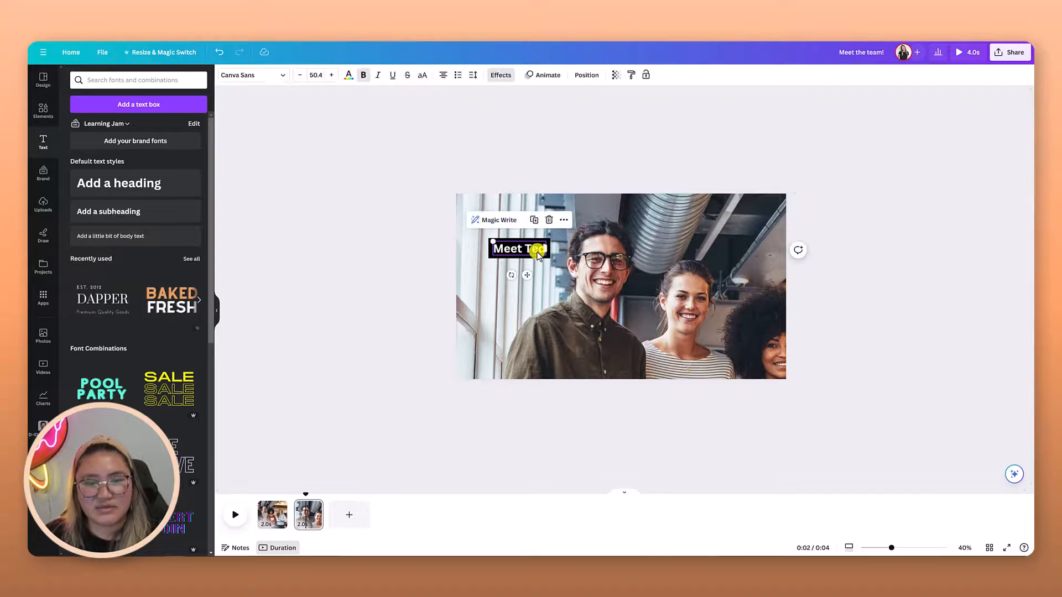
drag(536, 246, 544, 253)
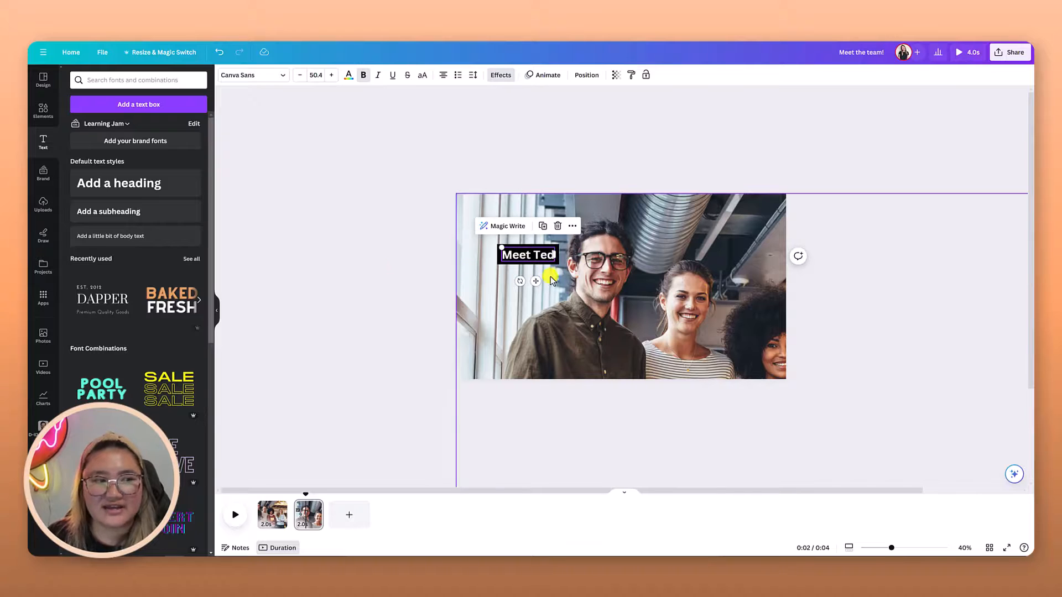
click(44, 108)
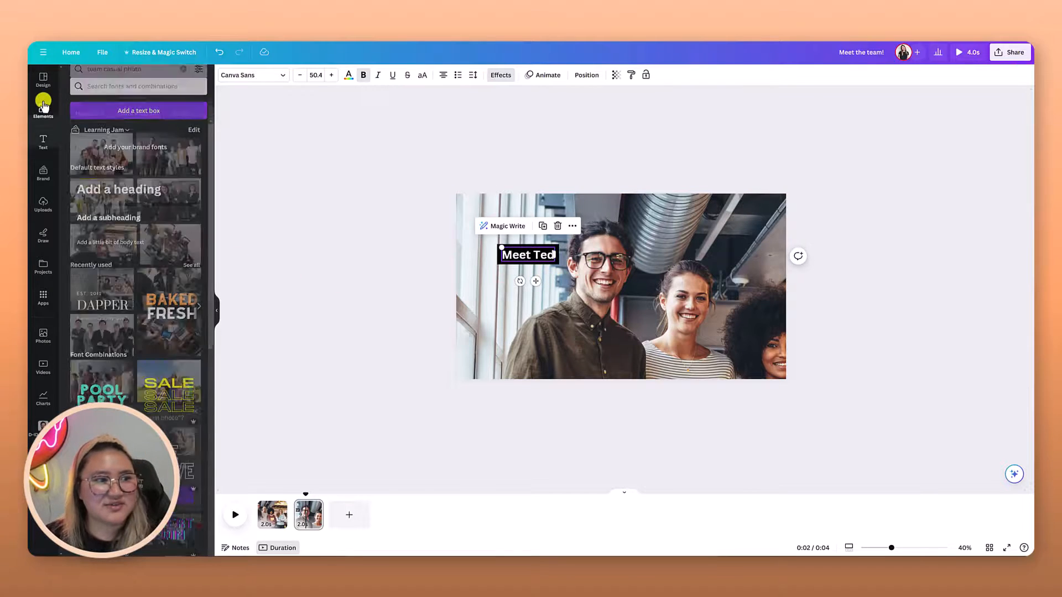
click(43, 112)
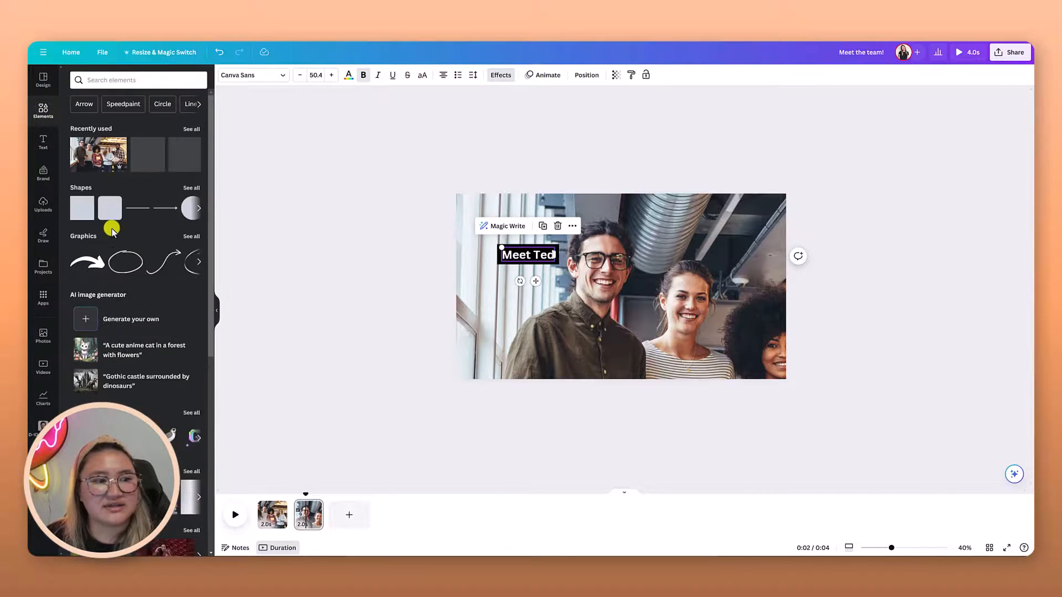
click(109, 208)
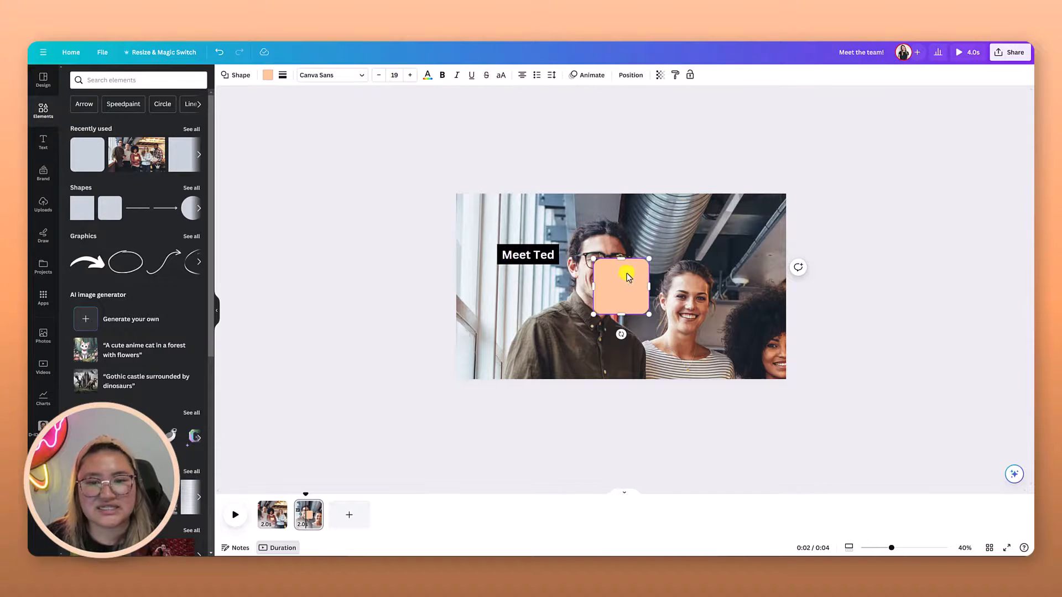
drag(626, 275, 529, 285)
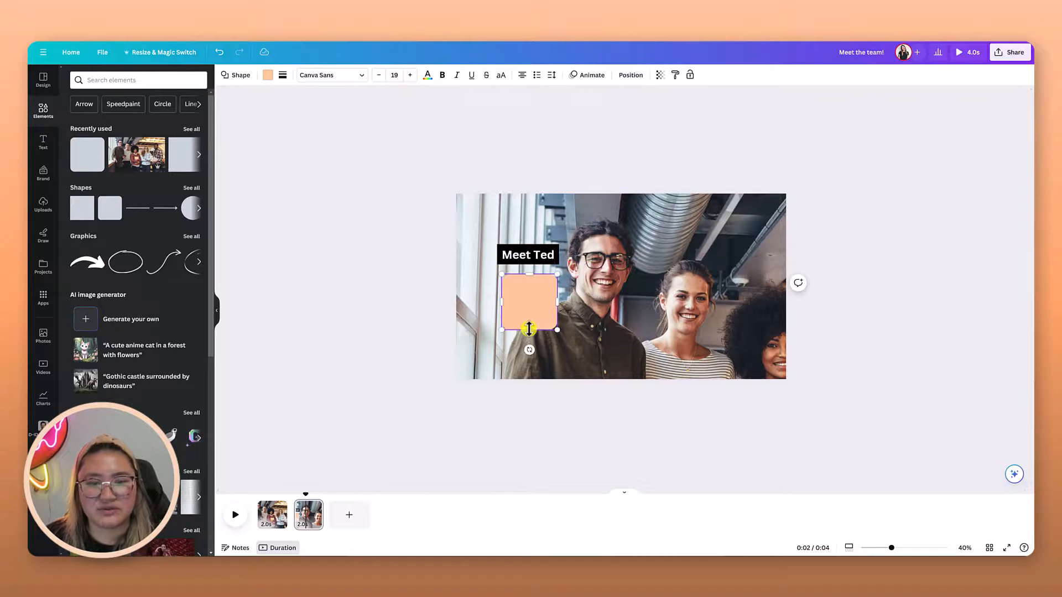
drag(528, 329, 547, 278)
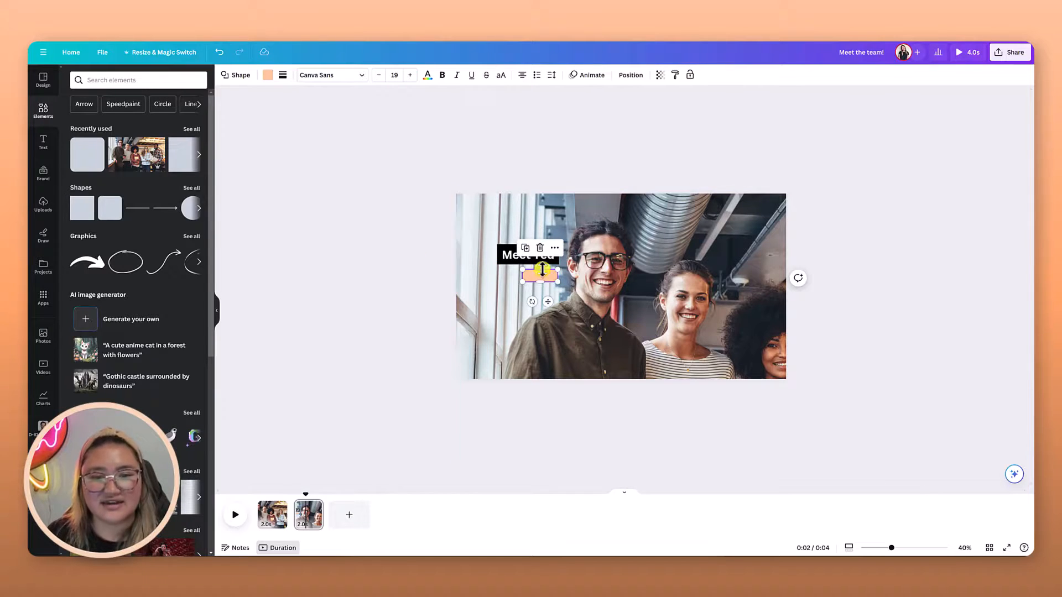
- Fill the small button shape with a medium blue from the default solid colours
click(264, 76)
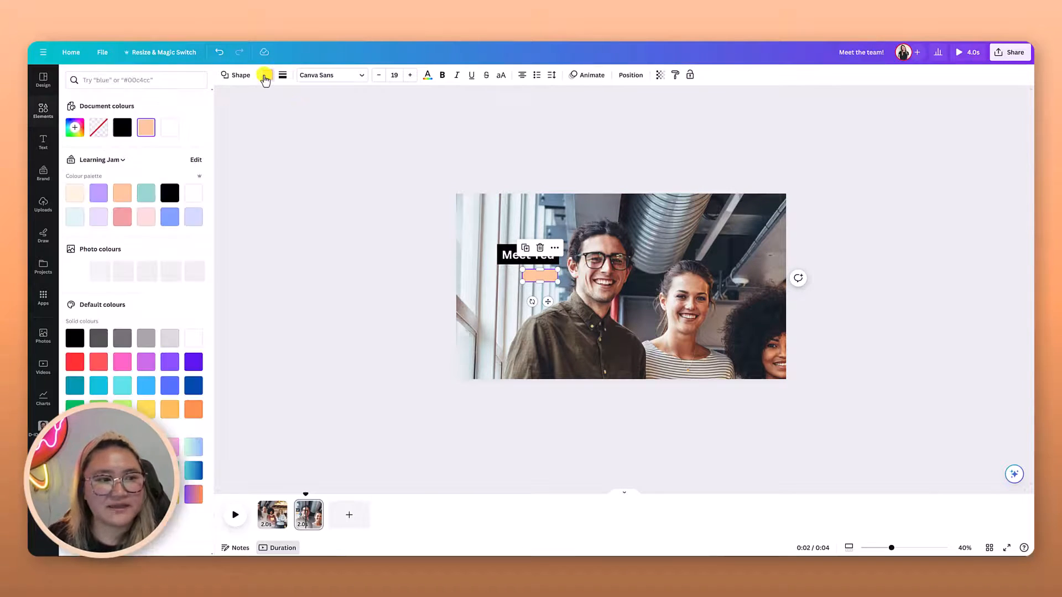
click(170, 383)
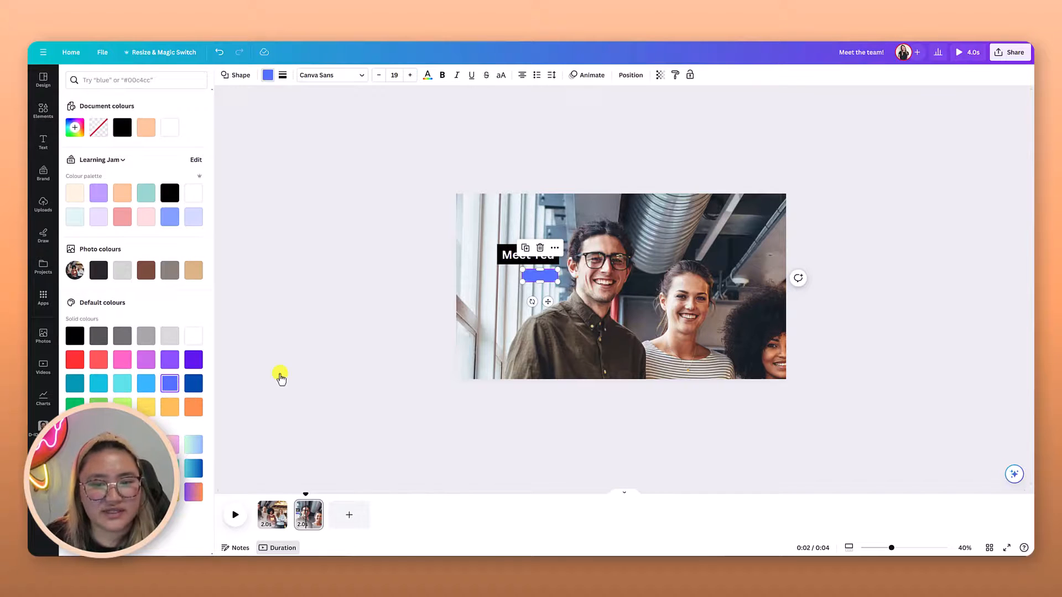
click(303, 189)
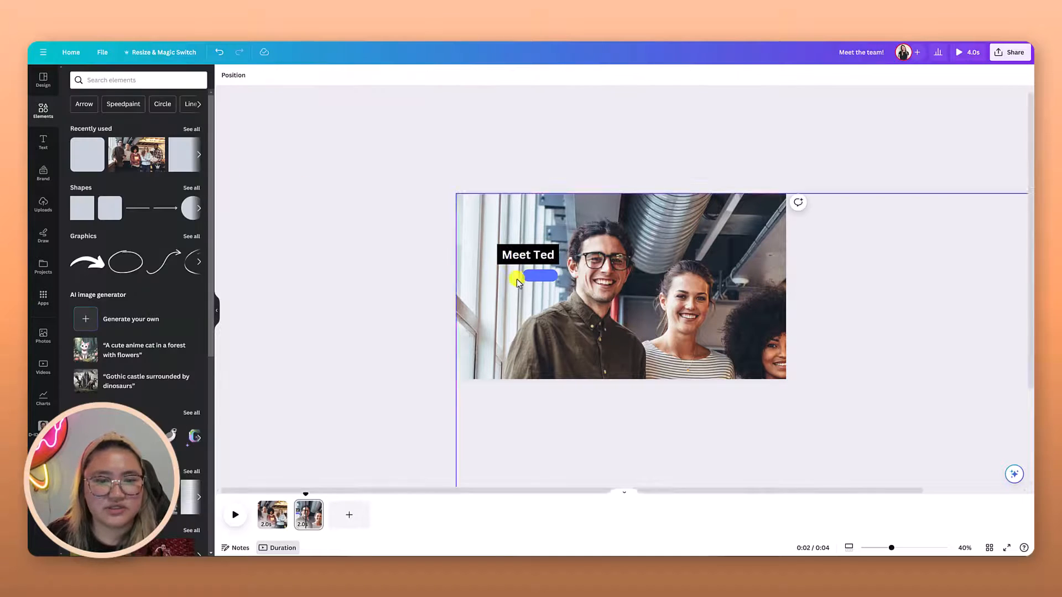
- Add a subheading reading "Click here", shrunk to size 17.3, and place it on the blue button
click(46, 145)
click(131, 210)
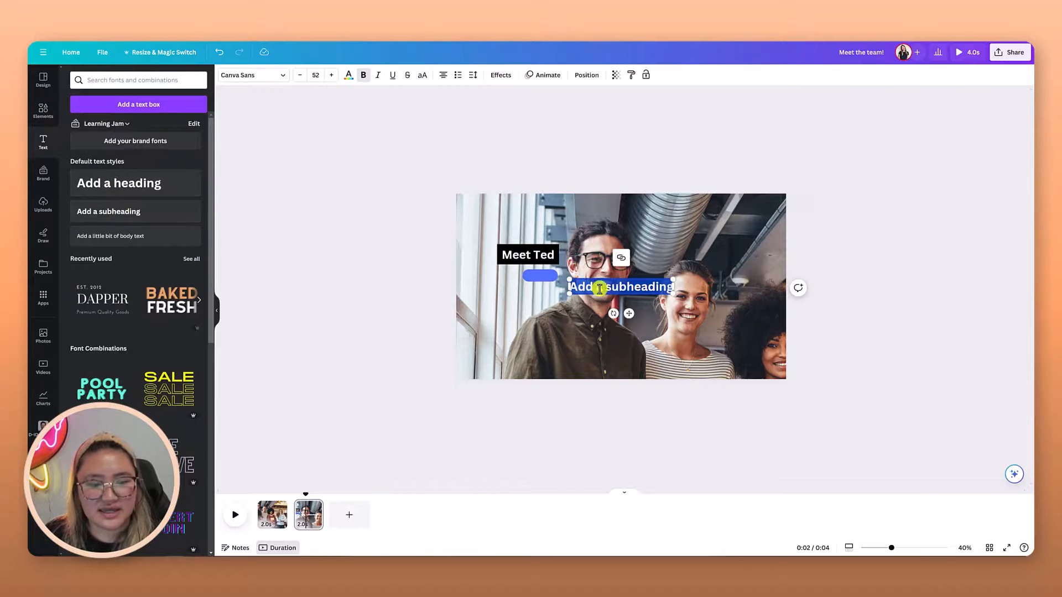
drag(670, 293, 606, 285)
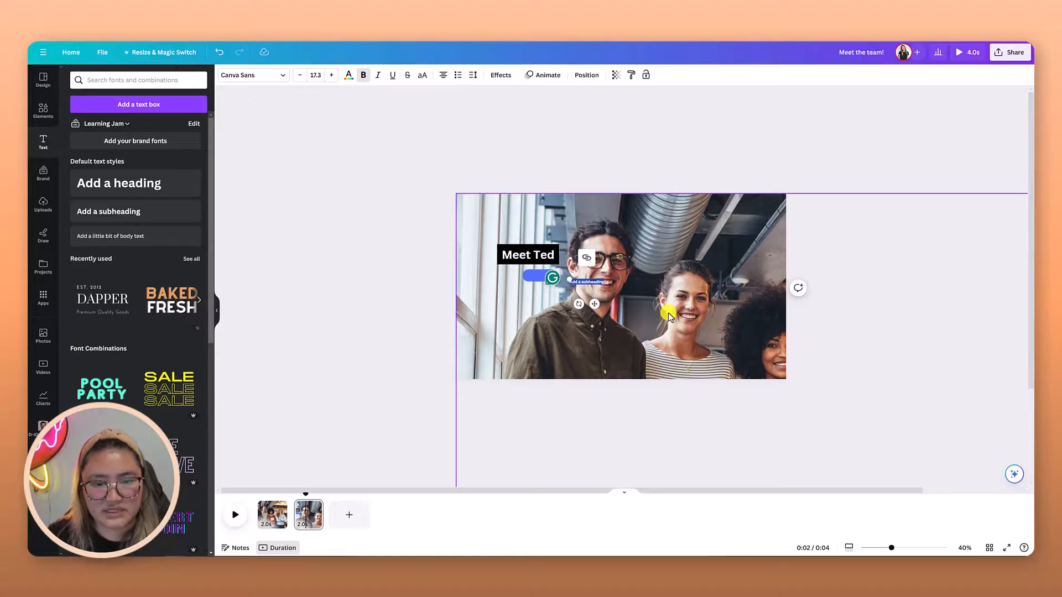
text(Th)
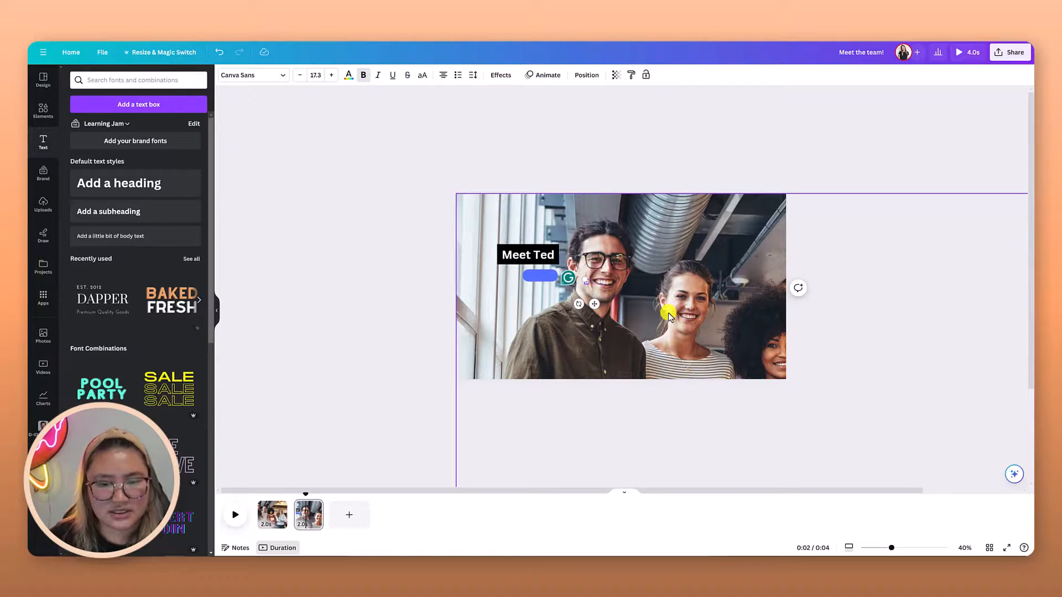
text(ief Te)
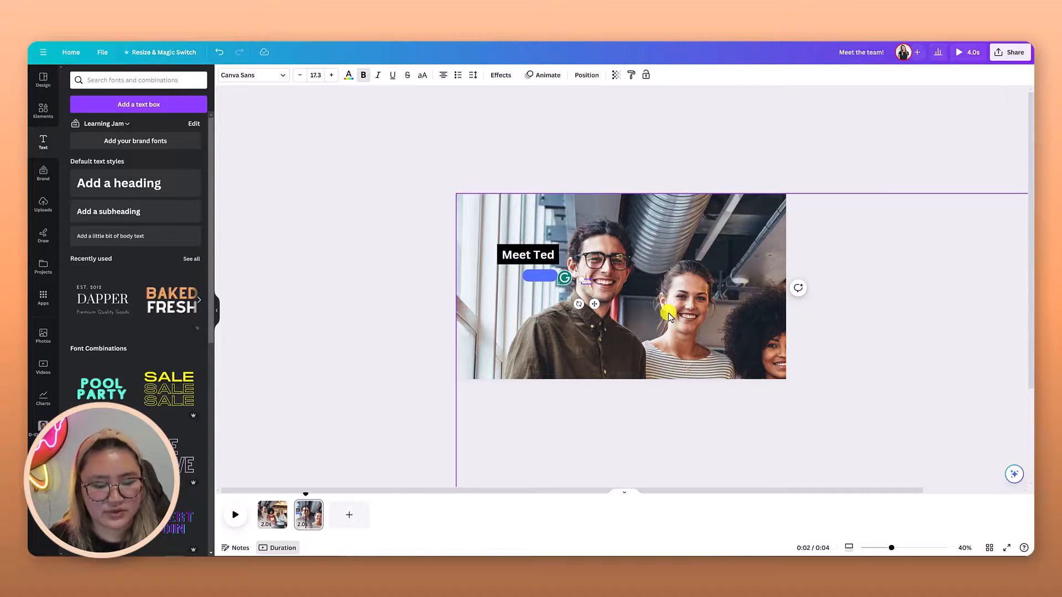
click(361, 307)
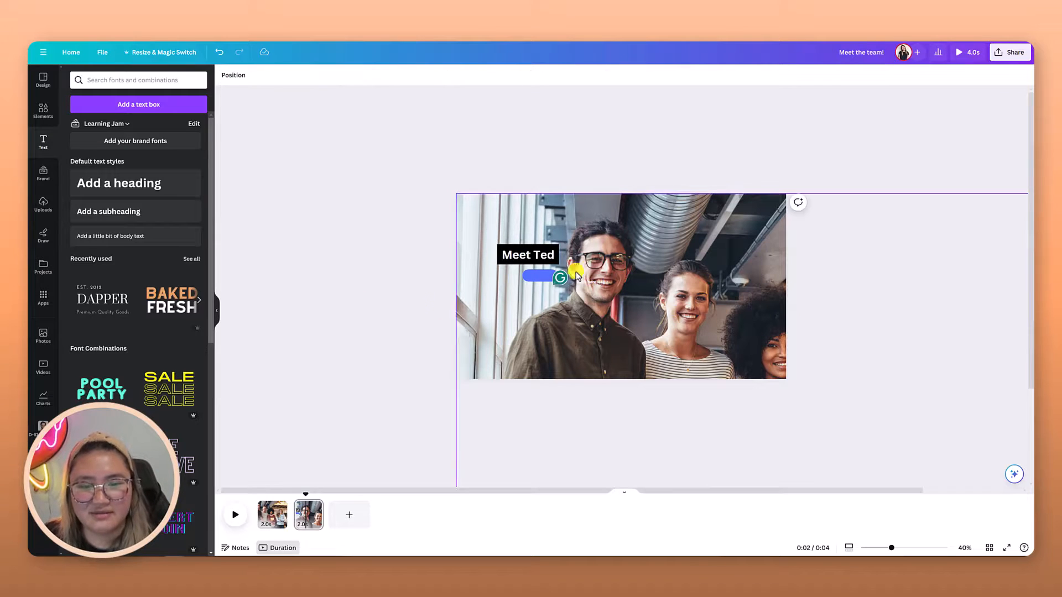
click(547, 276)
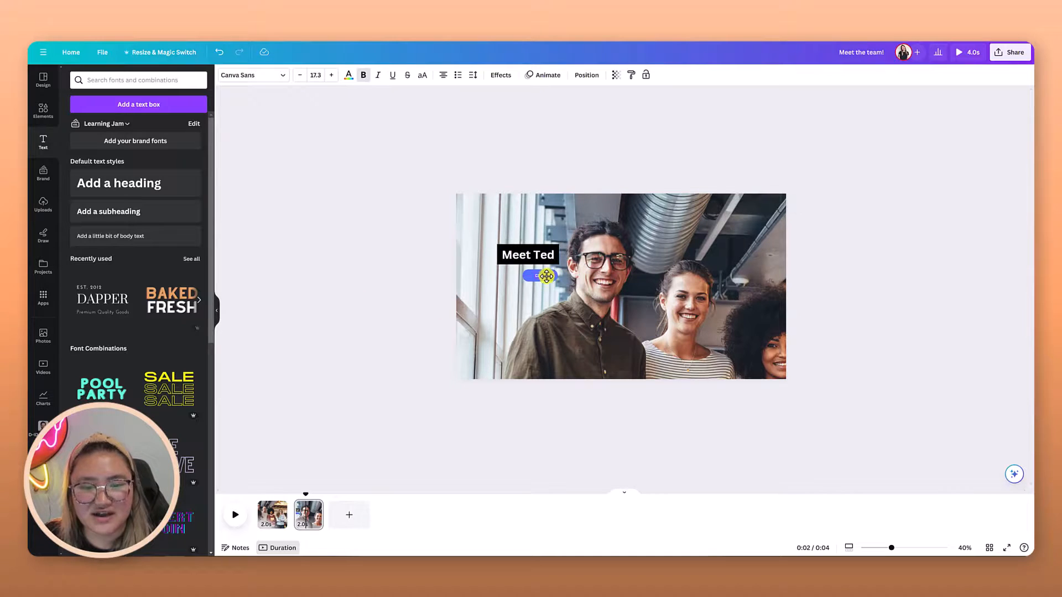
click(355, 320)
click(545, 276)
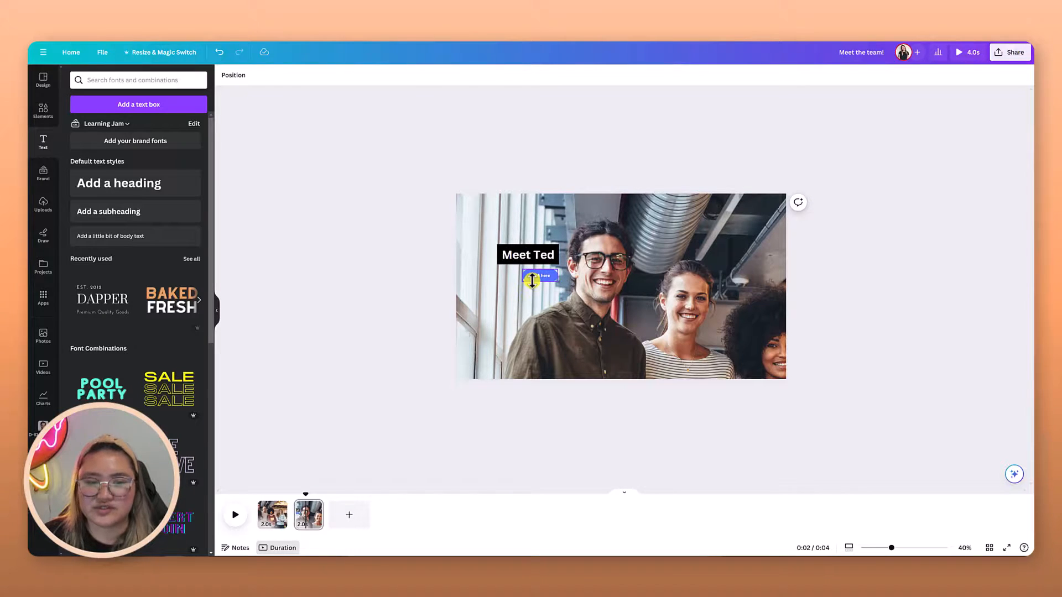
- Set the blue button's corner rounding to 0
click(532, 280)
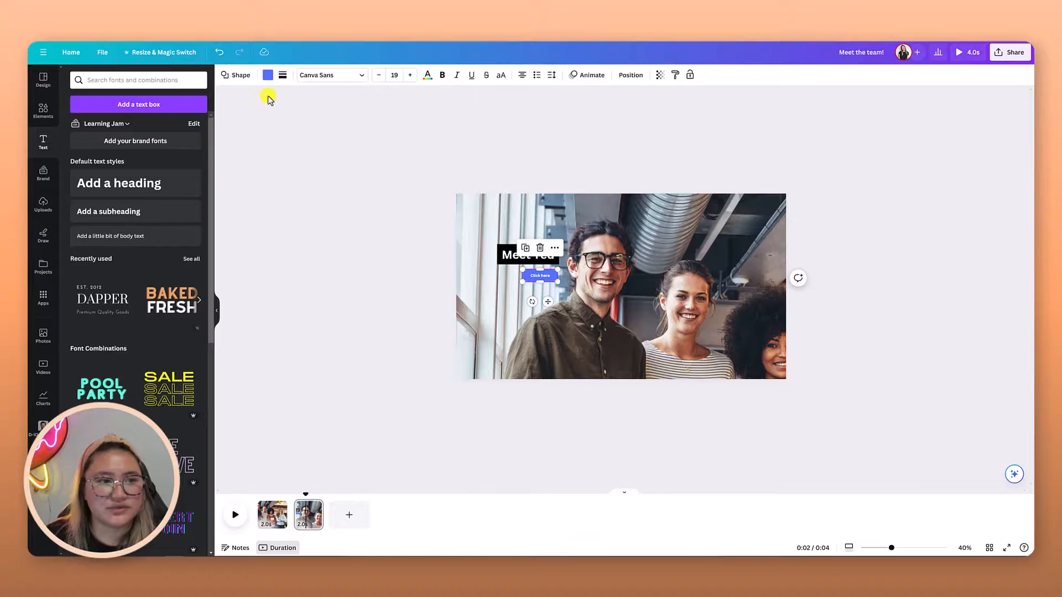
click(268, 78)
click(283, 77)
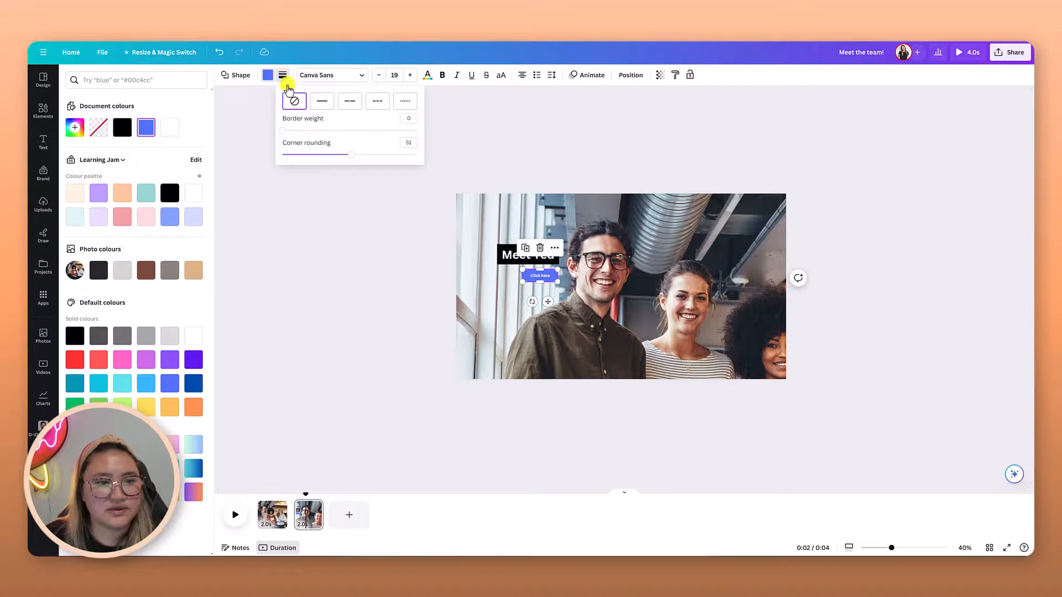
drag(350, 158, 267, 161)
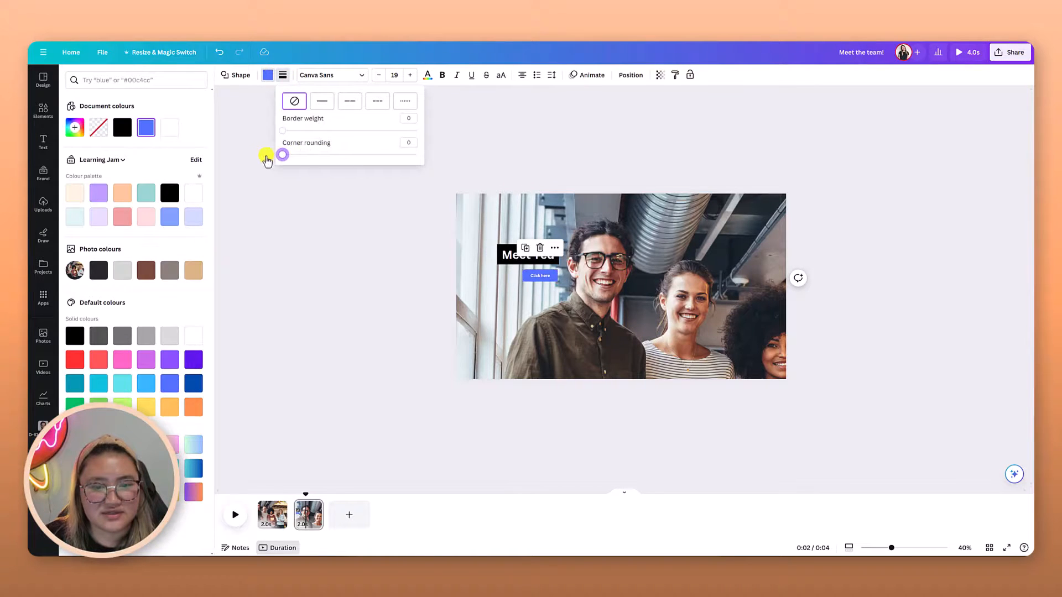
click(317, 243)
click(321, 247)
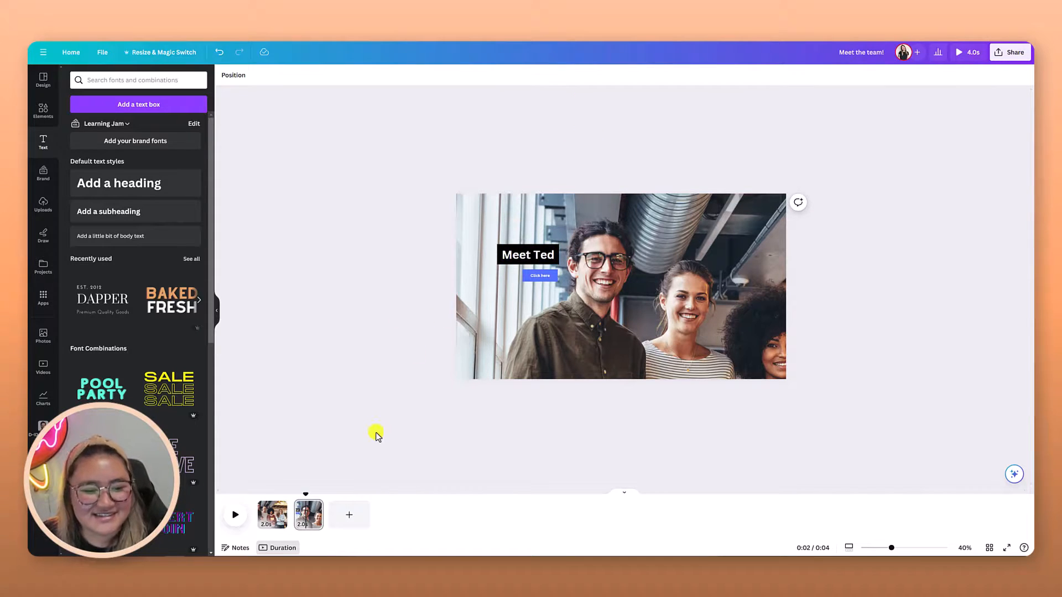
- Duplicate the second page, then enlarge and shift the copy's photo to bring the woman in the striped top towards the centre
click(313, 506)
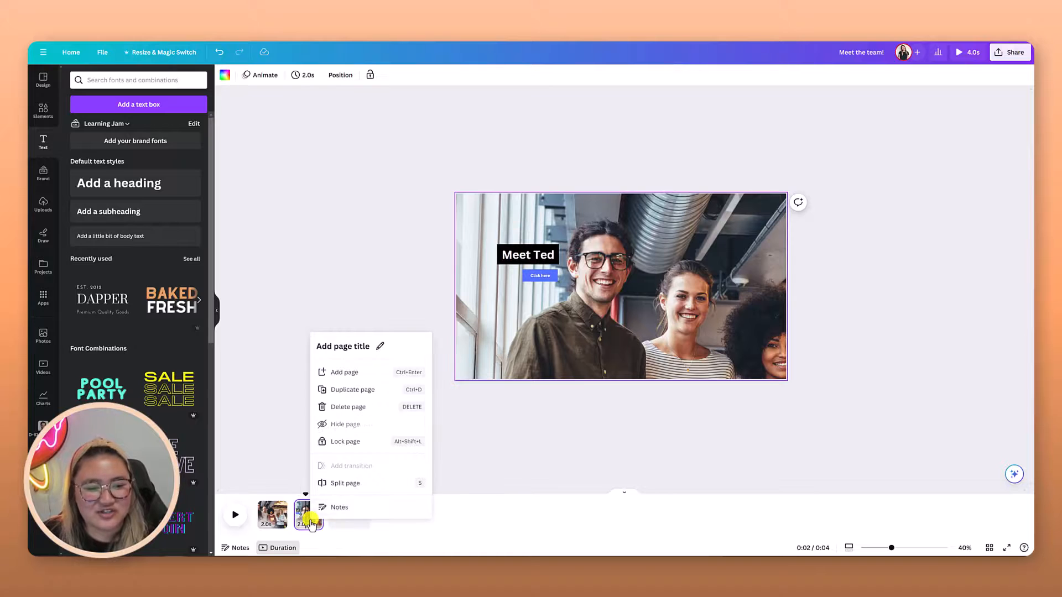
click(339, 390)
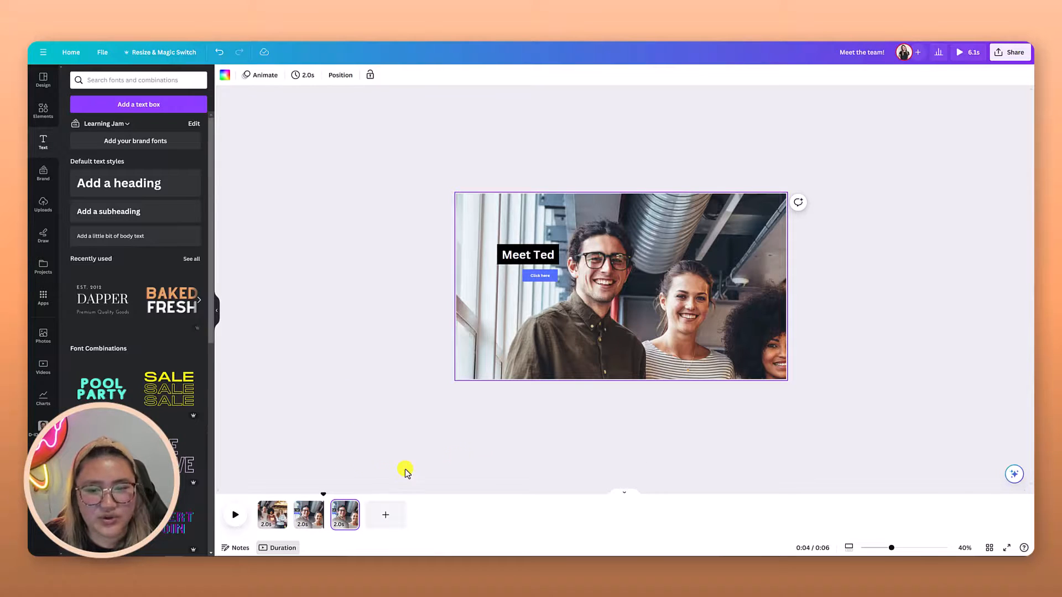
click(589, 334)
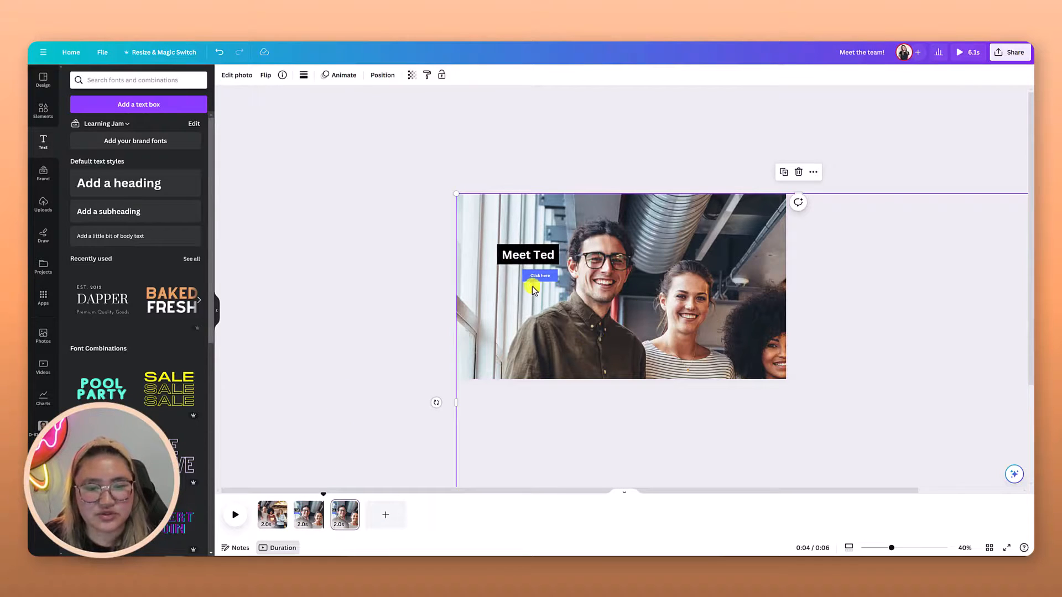
drag(725, 351, 633, 345)
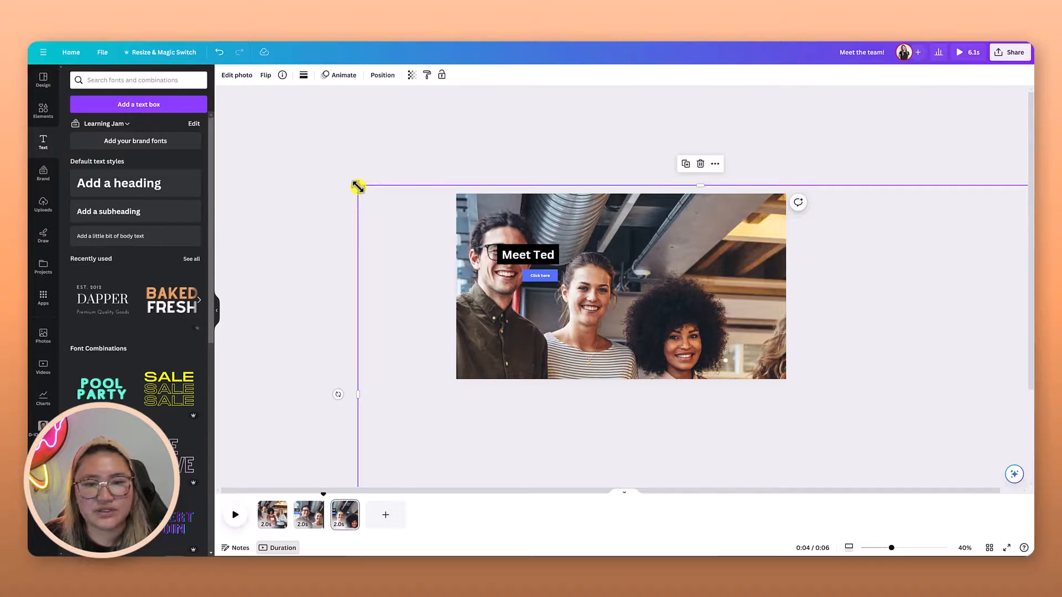
drag(358, 187, 332, 169)
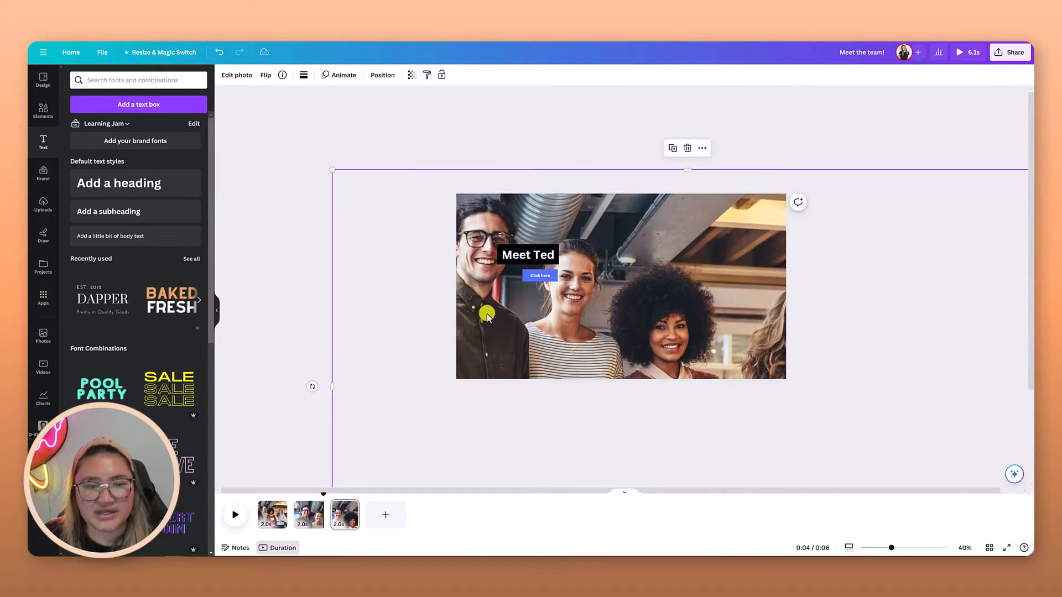
drag(487, 316, 531, 343)
- Move the heading and its "Click here" button up beside the head of the woman in the striped top
drag(540, 254, 625, 231)
drag(540, 276, 612, 254)
key(ctrl+z)
shift+click(541, 277)
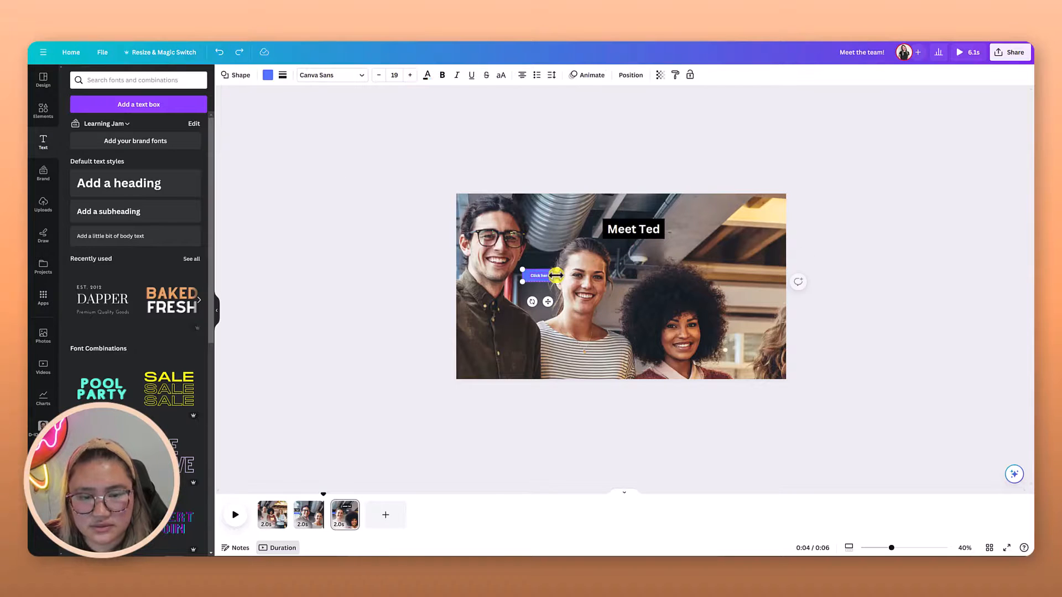
drag(540, 280, 645, 251)
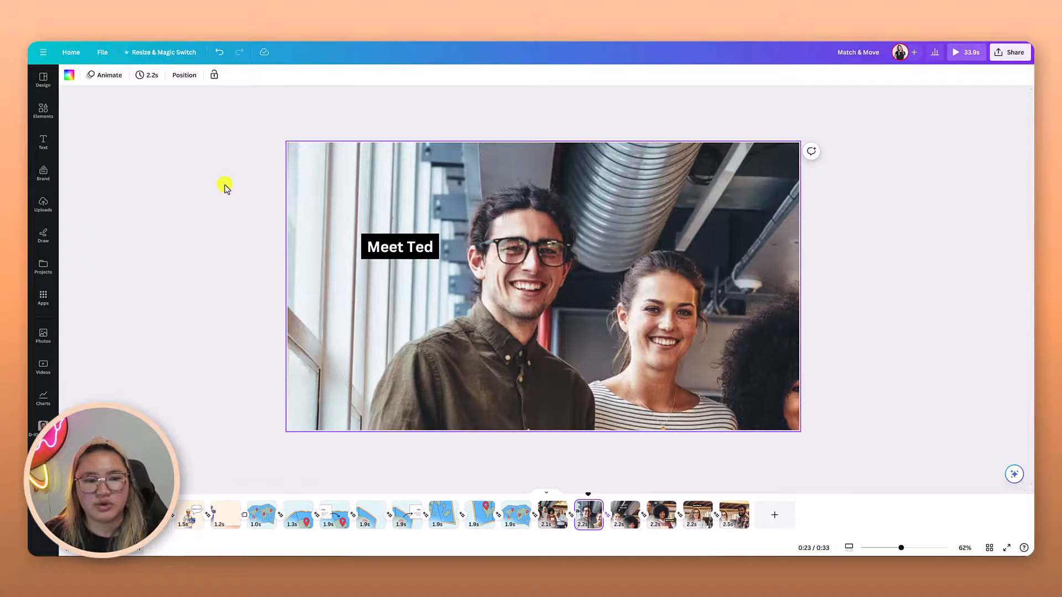
- Check the matching page in the Match & Move example design, and replace the heading's name with the woman's first name
click(624, 518)
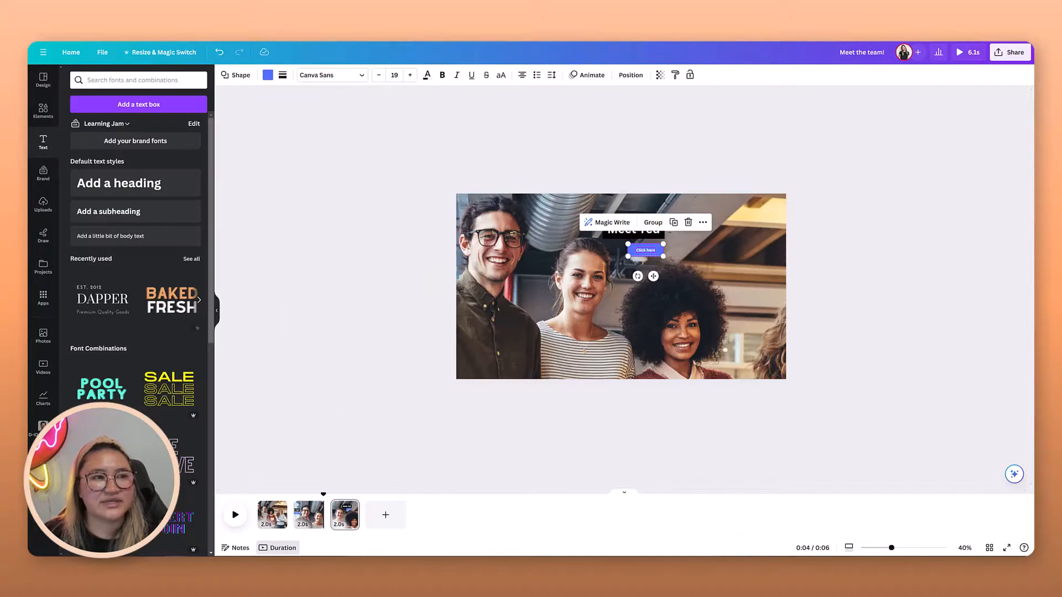
click(656, 230)
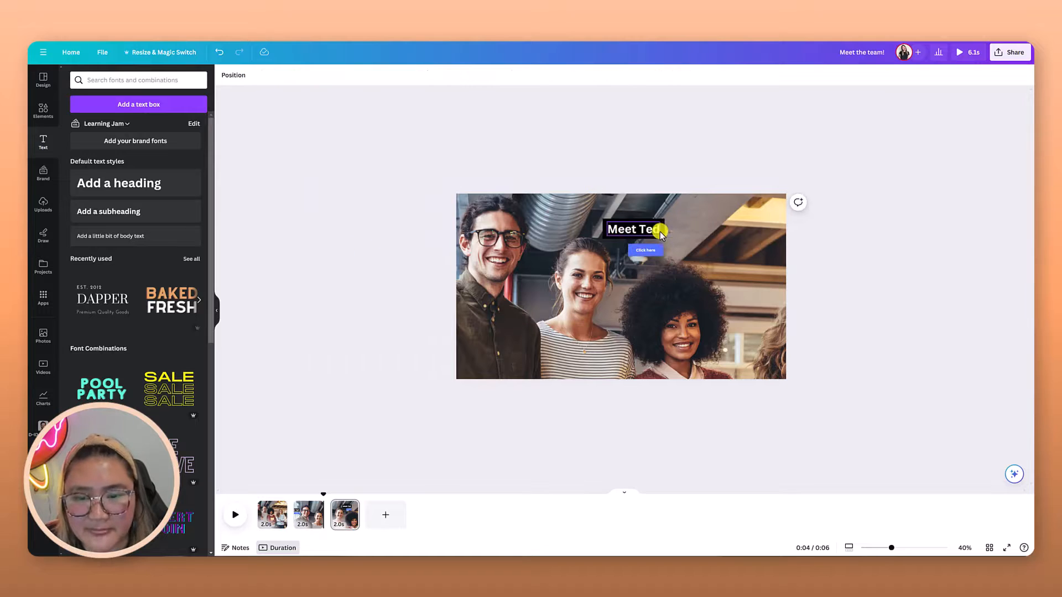
click(656, 230)
double_click(656, 230)
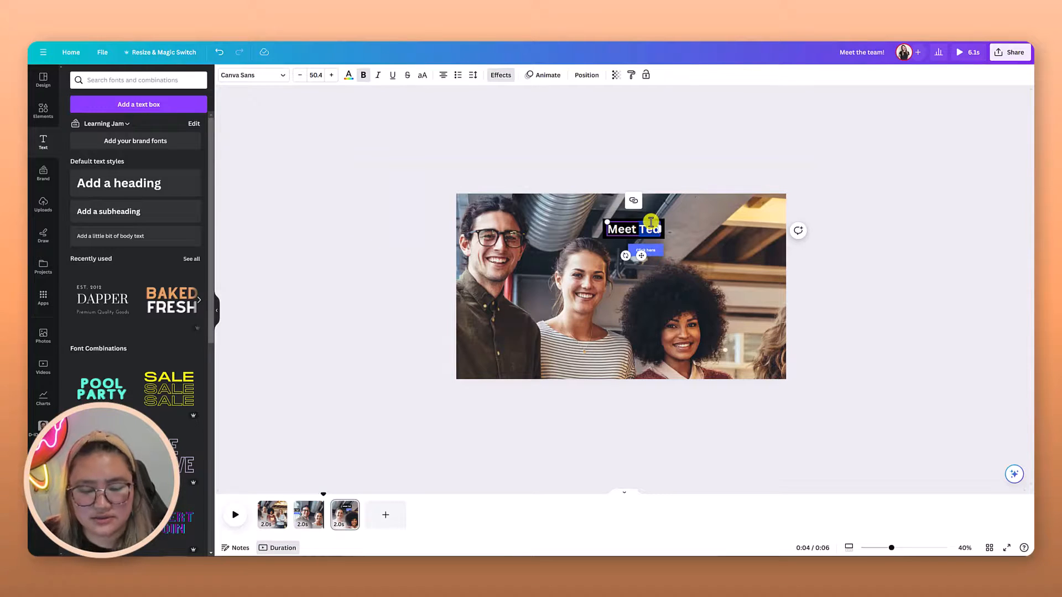
text(Leah)
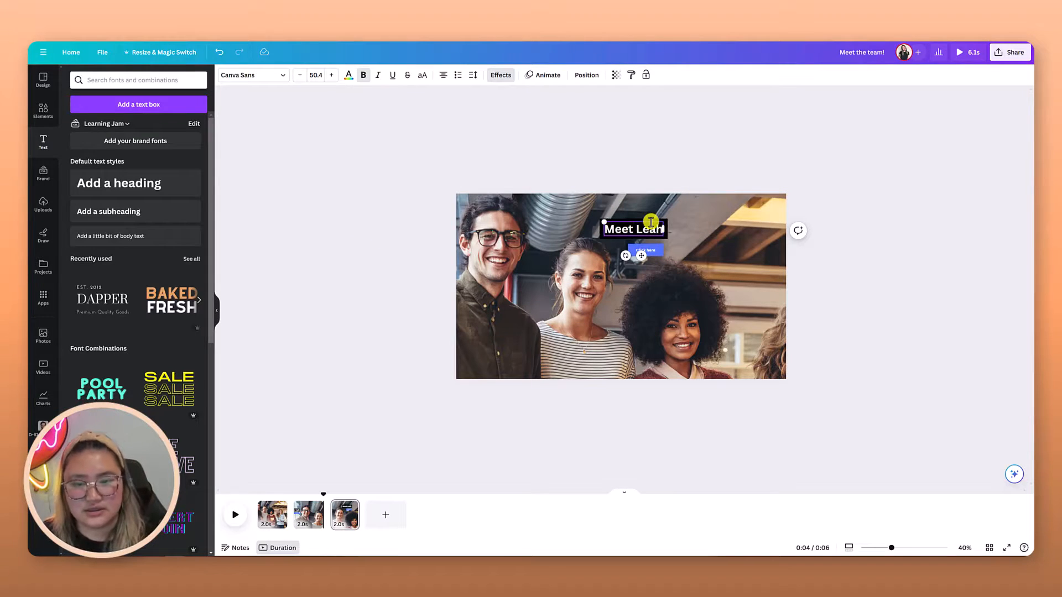
click(660, 150)
- Duplicate the third page and shift the copy's photo to bring the curly-haired woman in the red sweater towards the centre
right_click(345, 523)
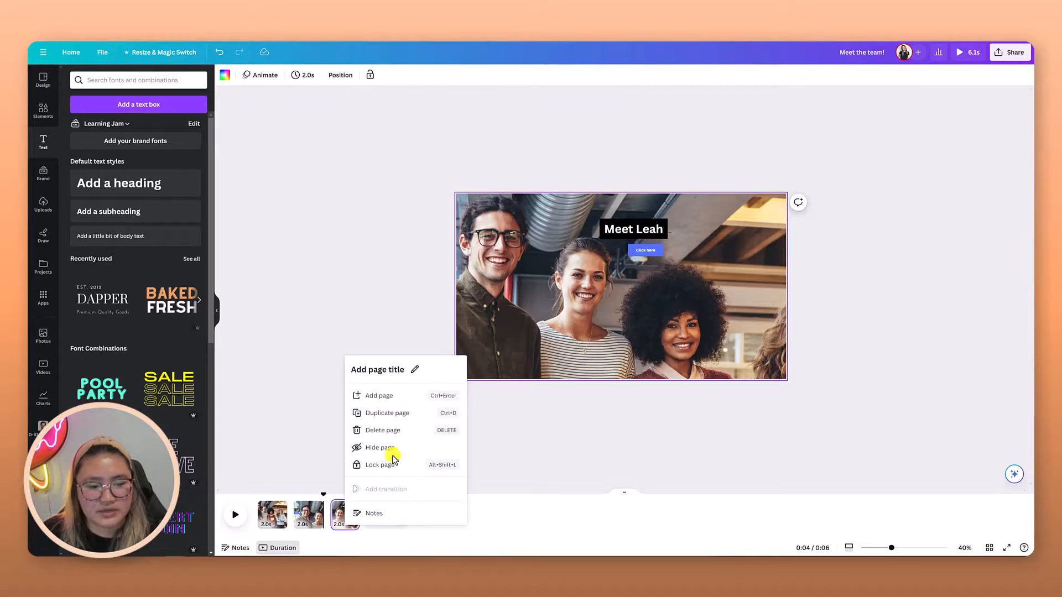
click(387, 413)
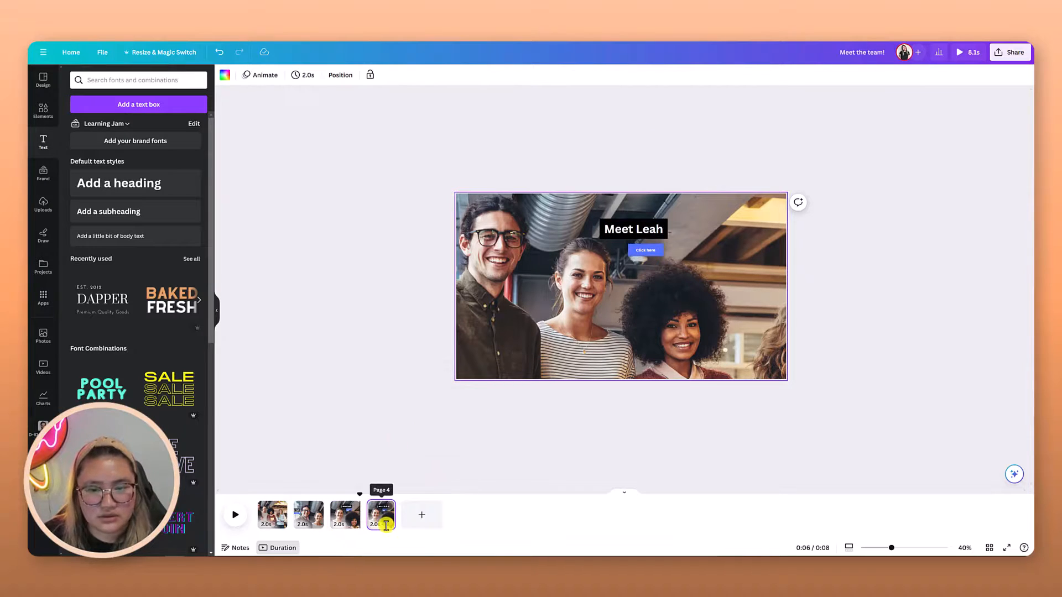
drag(679, 342, 634, 303)
click(678, 103)
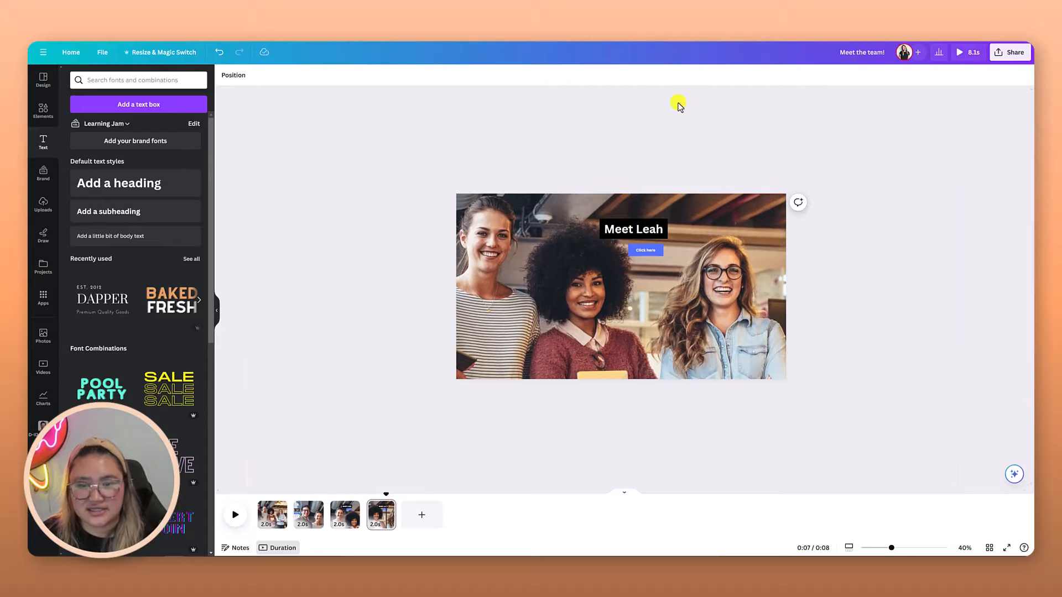
- Move the heading and its "Click here" button down beside the shoulder of the curly-haired woman in the red sweater
click(652, 251)
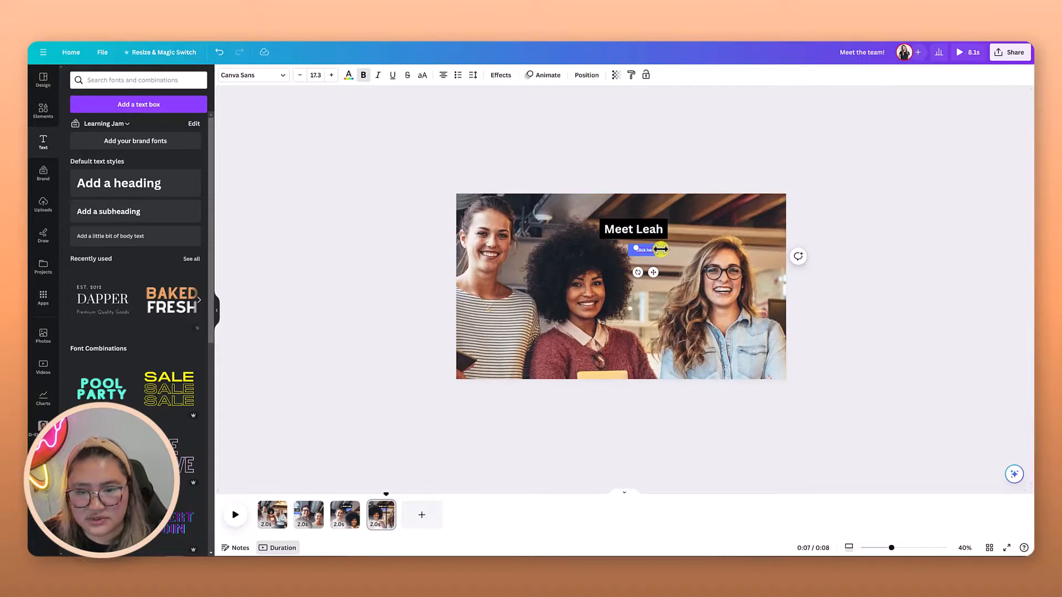
shift+click(650, 229)
drag(650, 228, 650, 327)
click(656, 113)
- Replace the heading's name with the curly-haired woman's first name, and shift the "Click here" button to line up with the heading's end
click(637, 329)
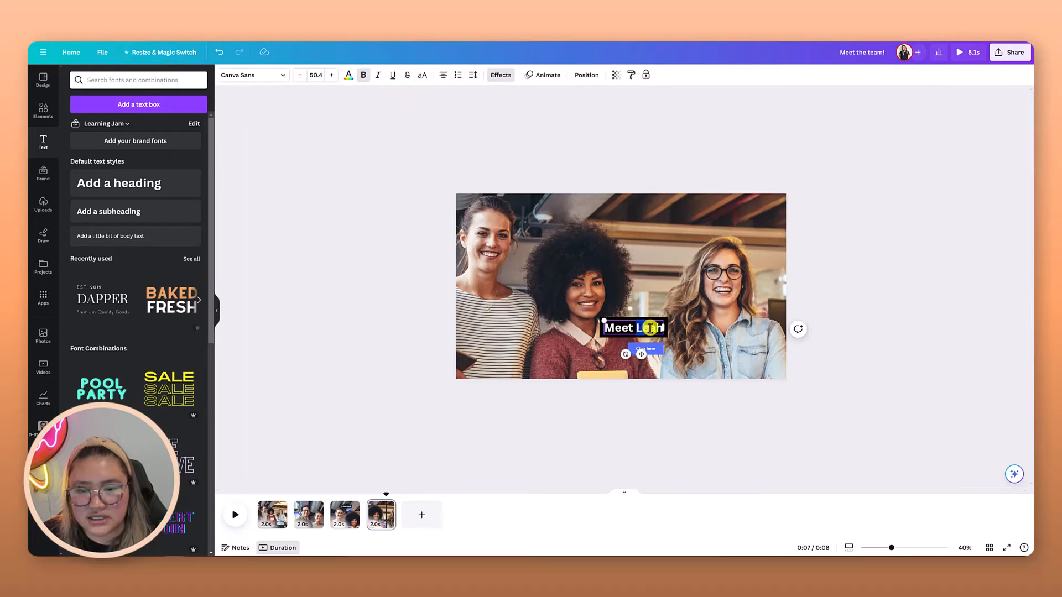
double_click(661, 328)
text(Annika)
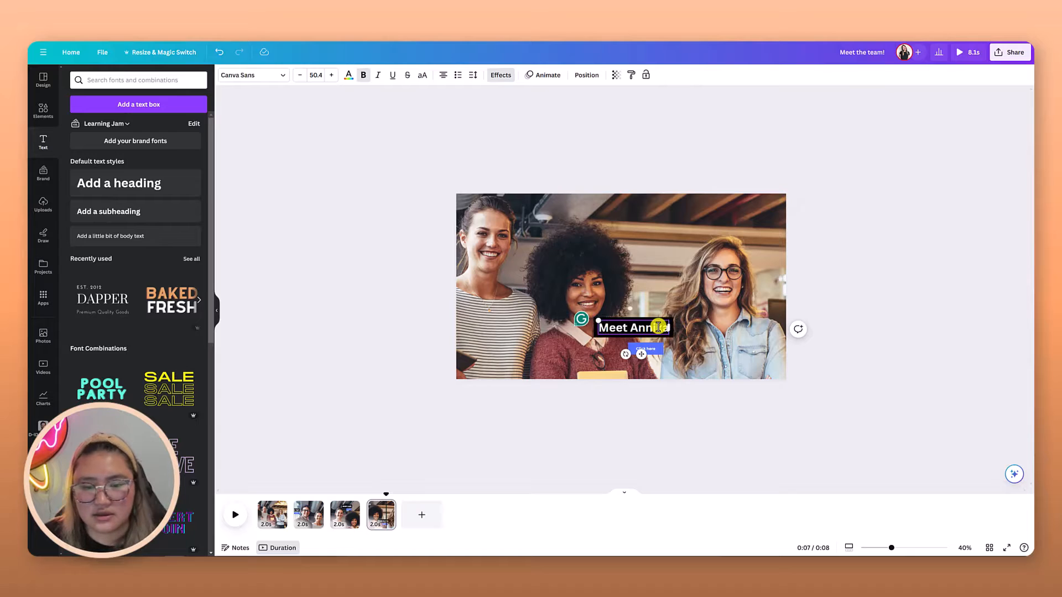
click(633, 123)
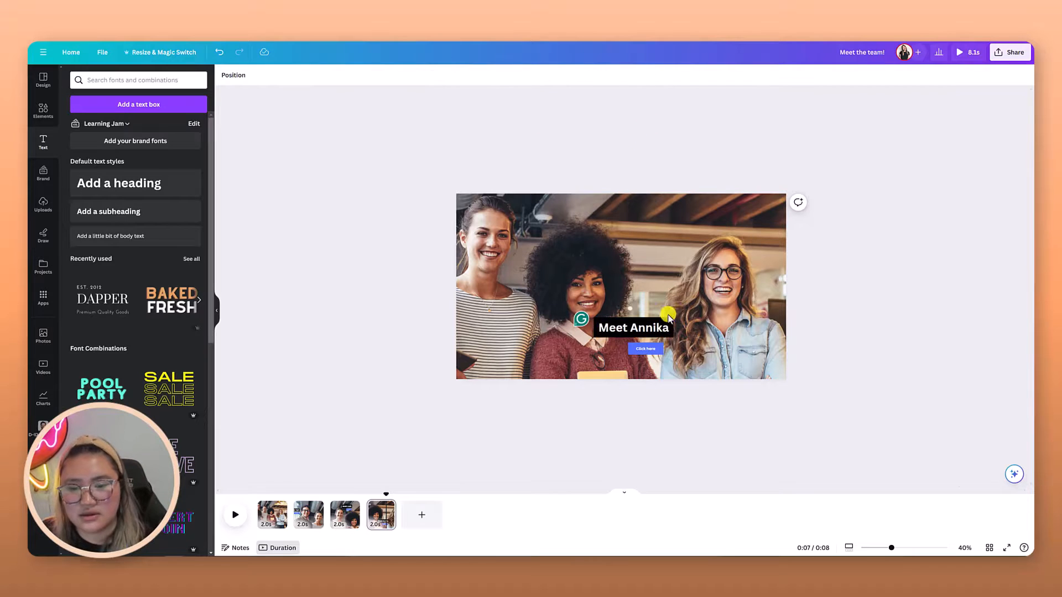
click(639, 349)
shift+click(643, 343)
drag(644, 343, 655, 345)
- Duplicate the fourth page and shift the copy's photo to bring the woman in the denim shirt towards the centre
right_click(379, 520)
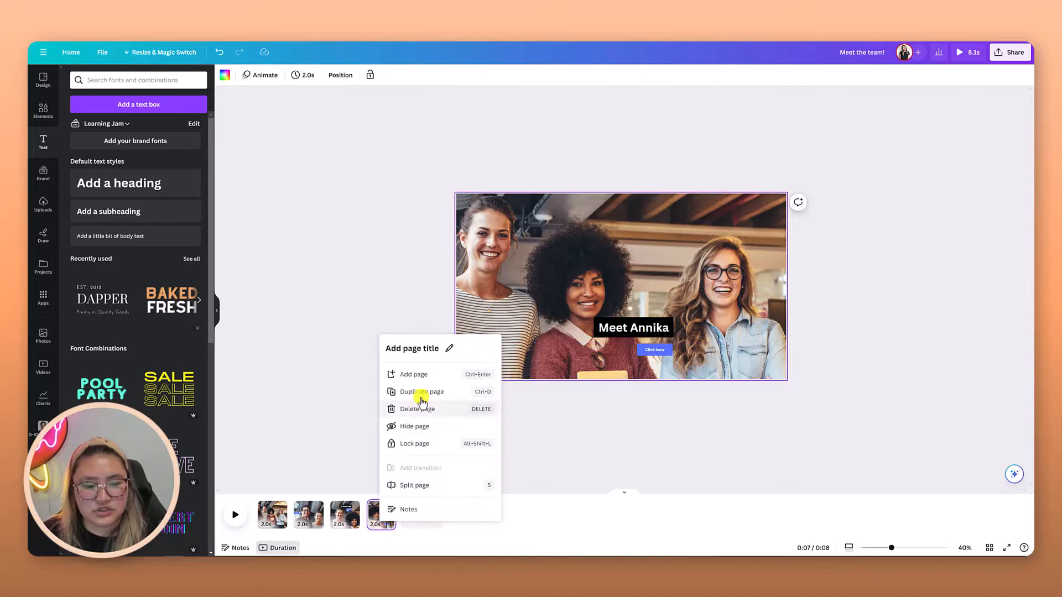
click(422, 393)
click(739, 308)
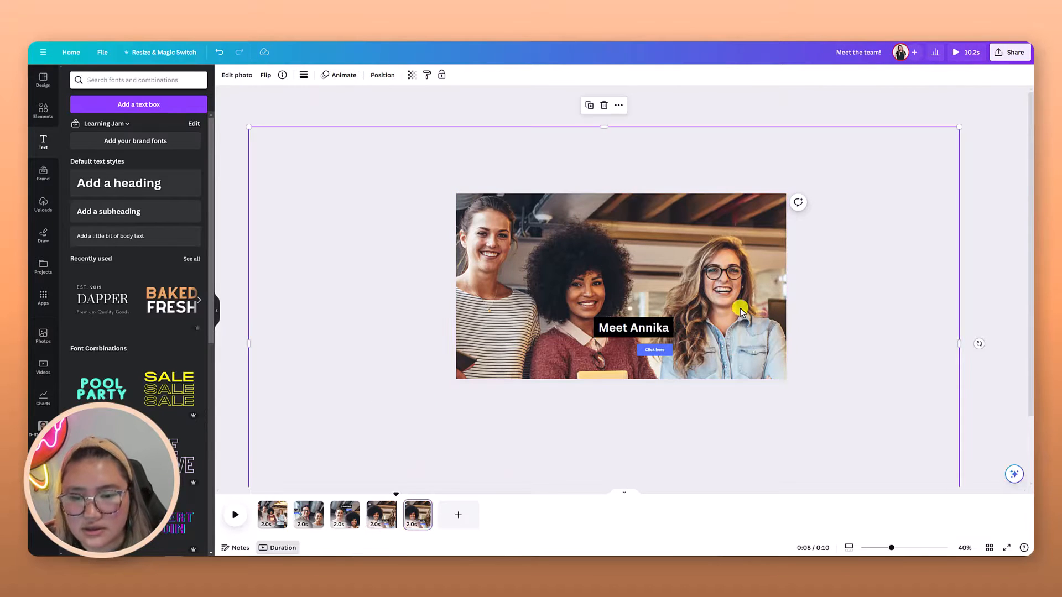
drag(739, 308, 679, 292)
- Move the heading and its "Click here" button above the head of the woman in denim, and change the heading to her first name
click(654, 326)
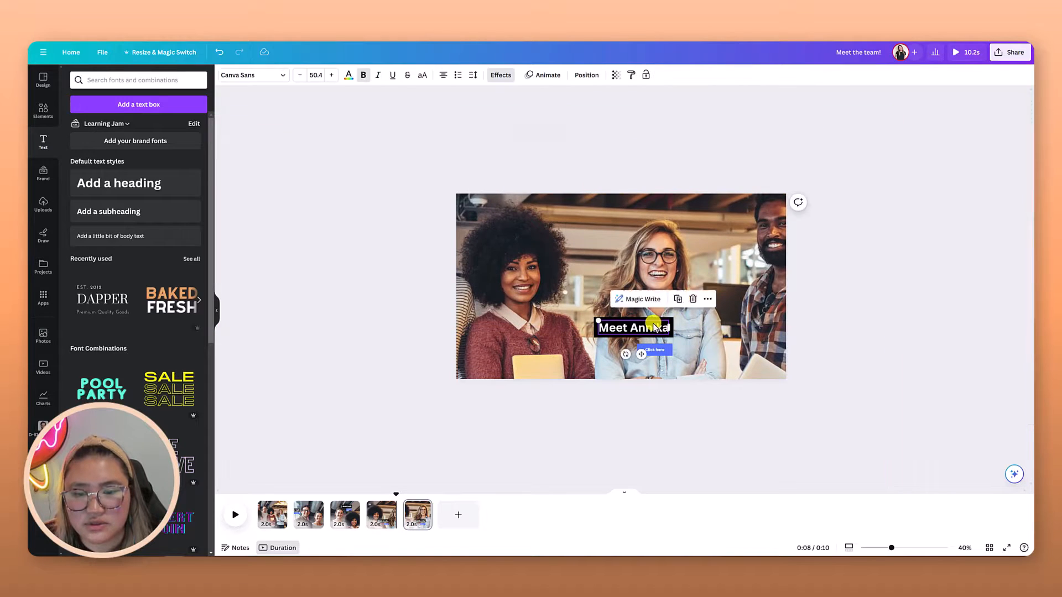
shift+click(656, 350)
drag(657, 351, 714, 208)
click(754, 135)
click(706, 206)
text(Mand)
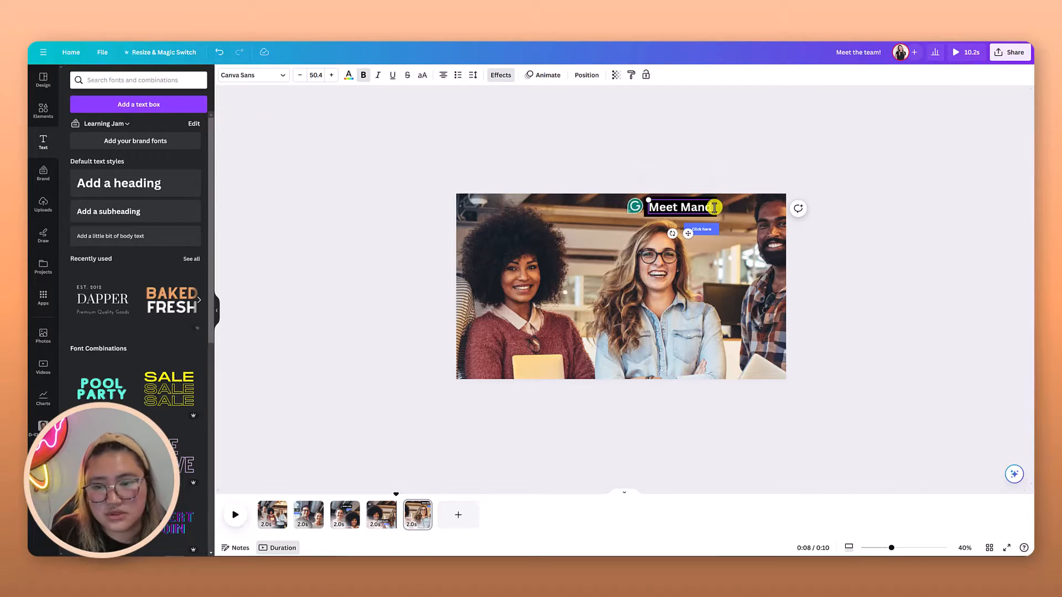
text(y)
click(732, 188)
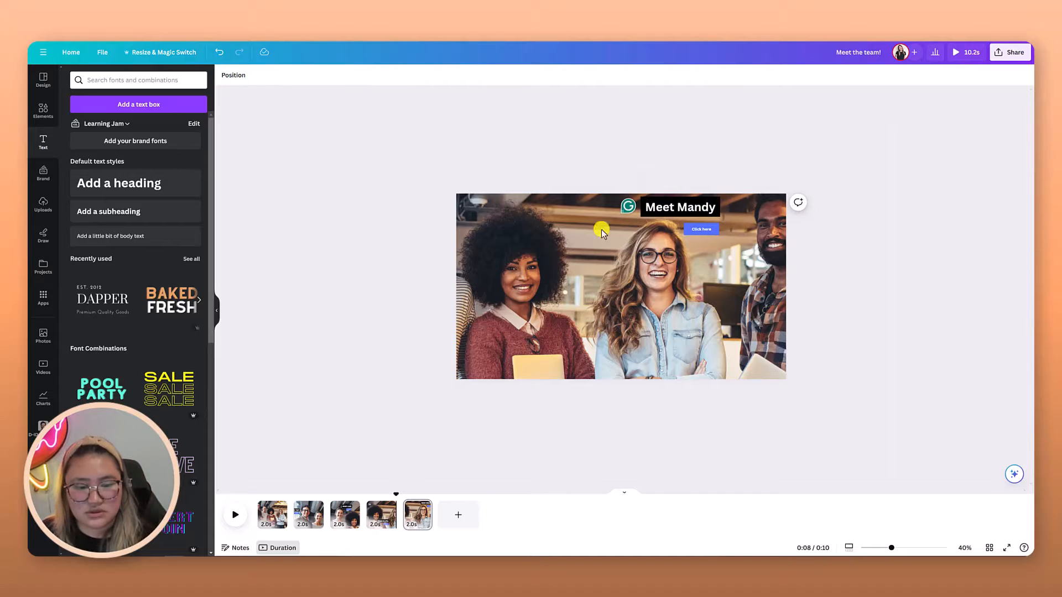
- Duplicate the fifth page and shift the copy's photo to bring the man in the plaid shirt towards the centre
right_click(410, 530)
click(462, 412)
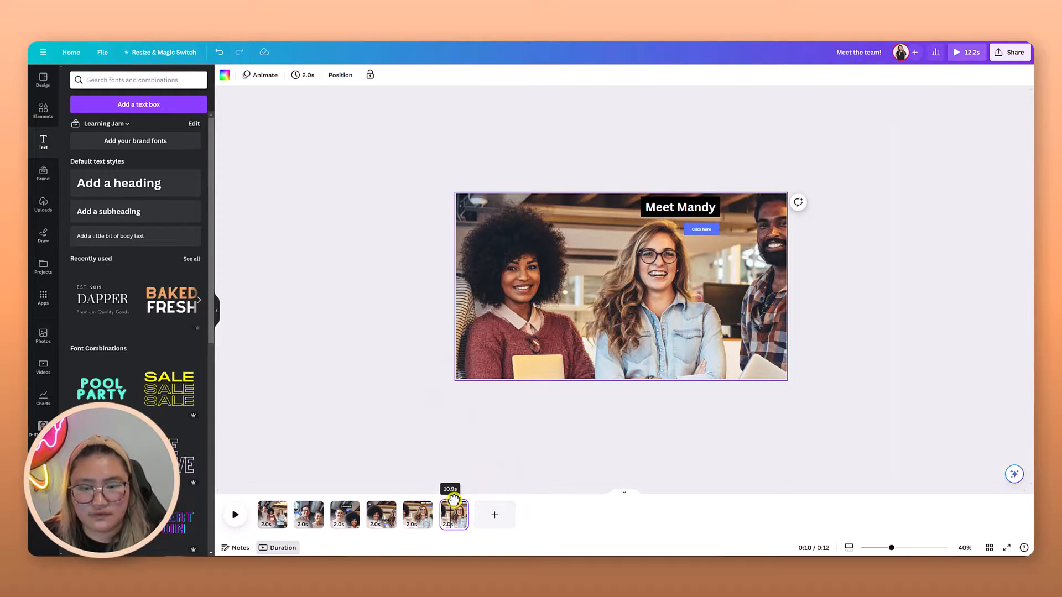
double_click(687, 329)
drag(687, 330, 596, 352)
key(Escape)
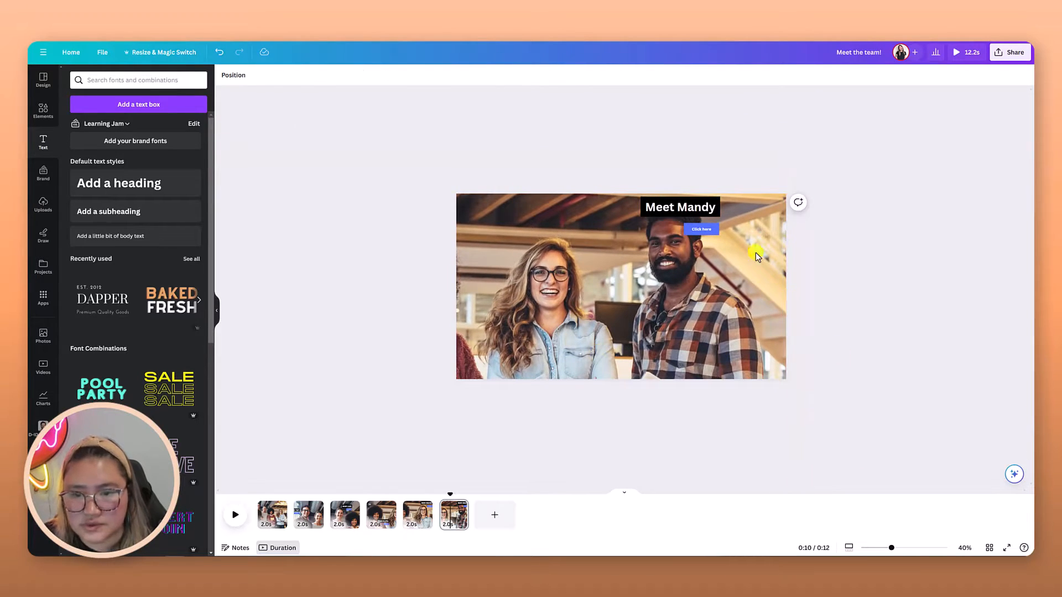
- Move the heading and its "Click here" button down beside the shoulder of the man in the plaid shirt
click(693, 208)
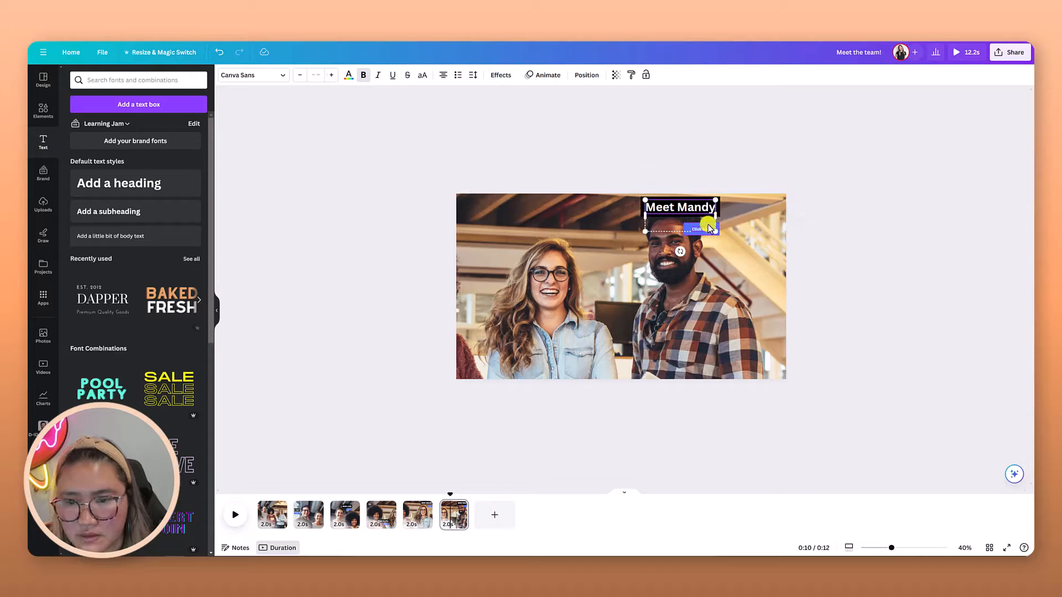
drag(710, 229, 767, 291)
click(835, 301)
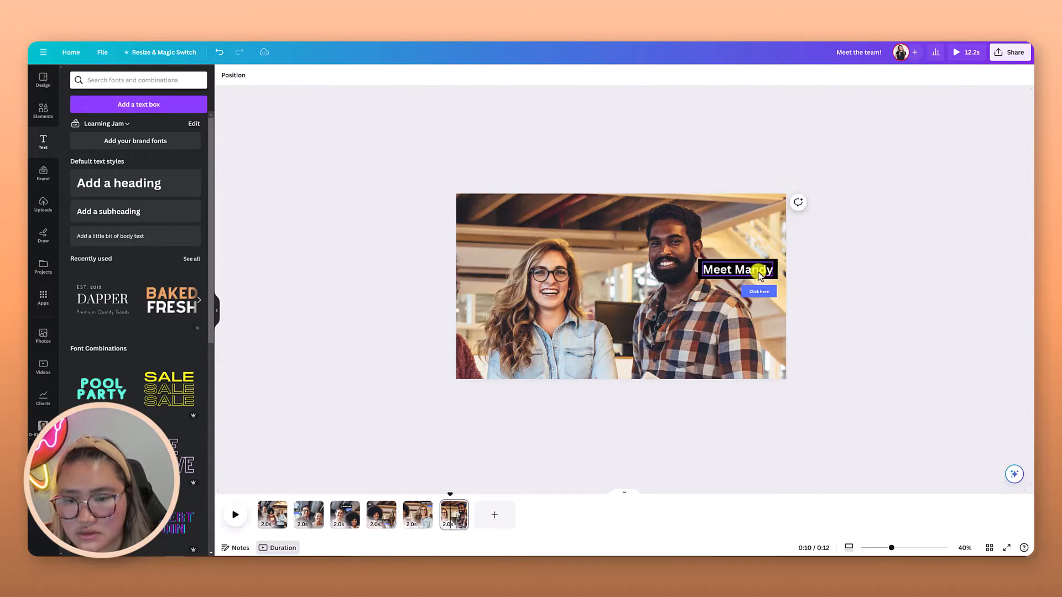
- Replace the heading's name with the man's first name, and nudge the "Click here" button to line up with the shorter heading
click(741, 272)
drag(736, 269, 775, 270)
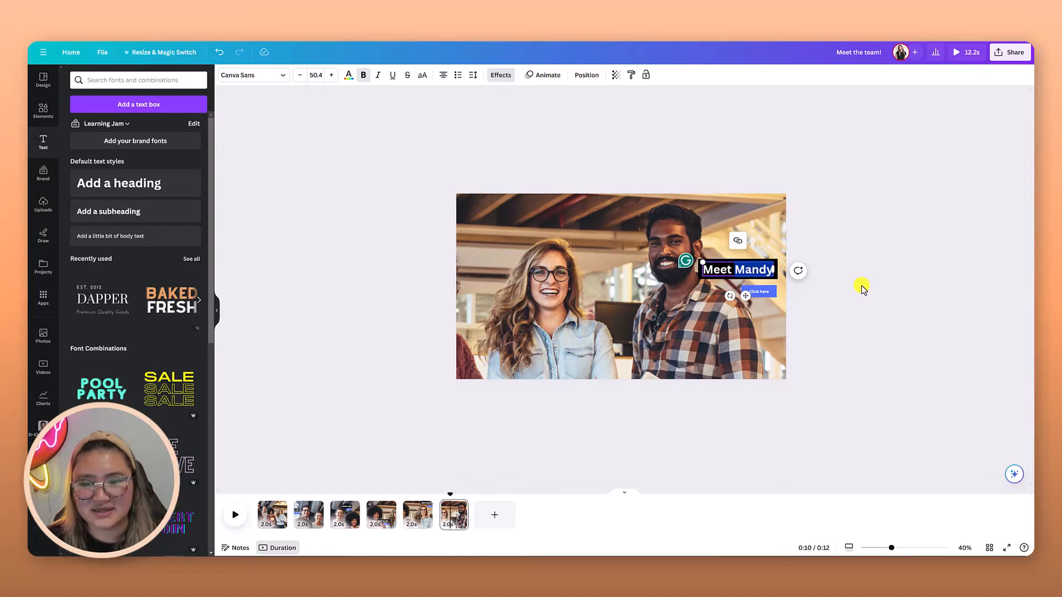
text(Rav)
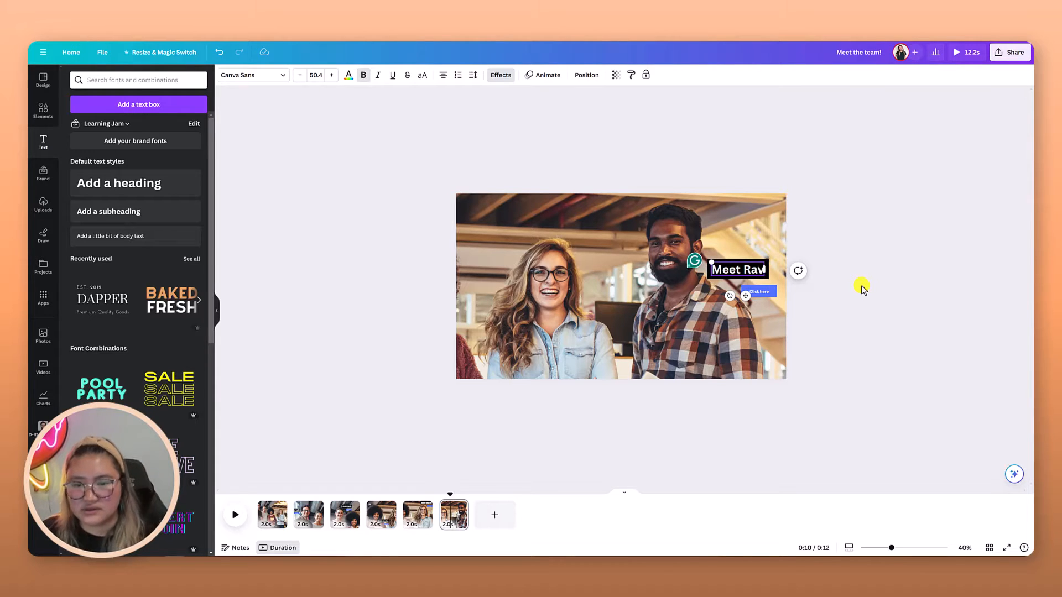
click(861, 287)
click(755, 292)
drag(756, 288, 753, 293)
click(865, 316)
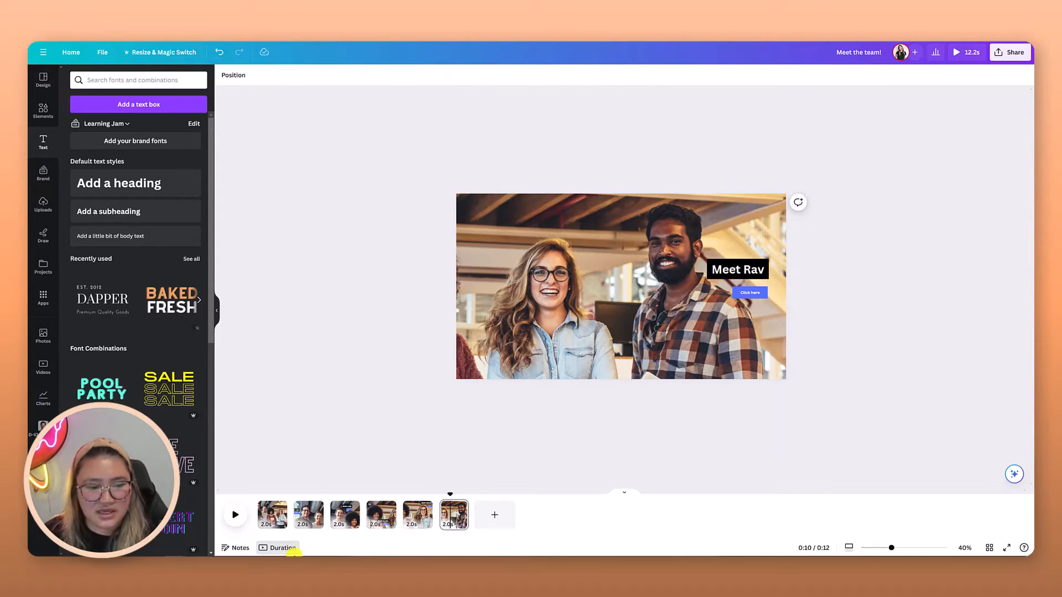
- Add a 1-second Match & Move transition after the first page, apply it between all pages, and play the video to check it
click(273, 515)
click(294, 522)
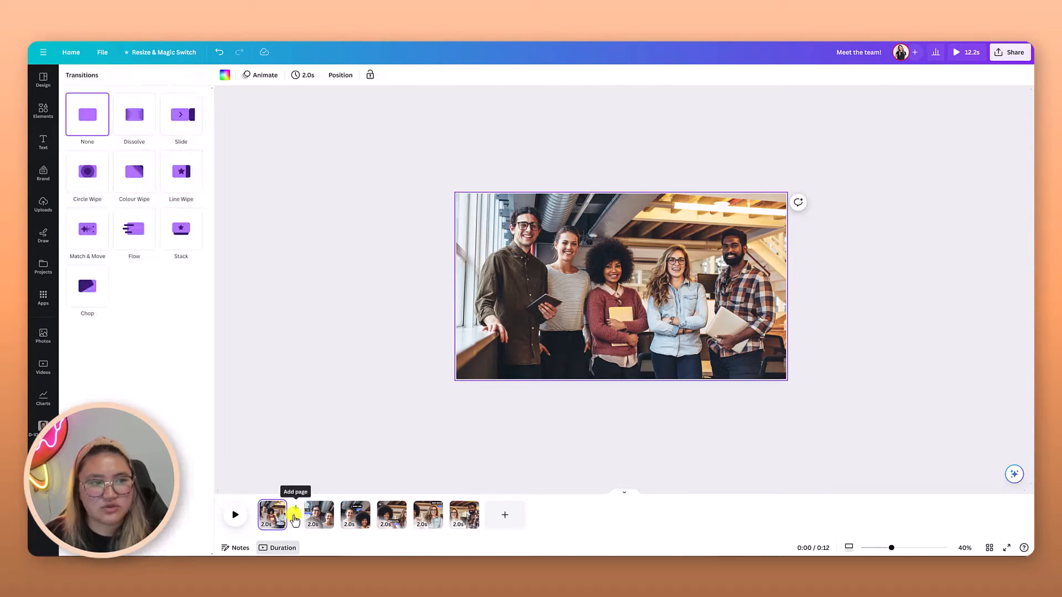
click(80, 238)
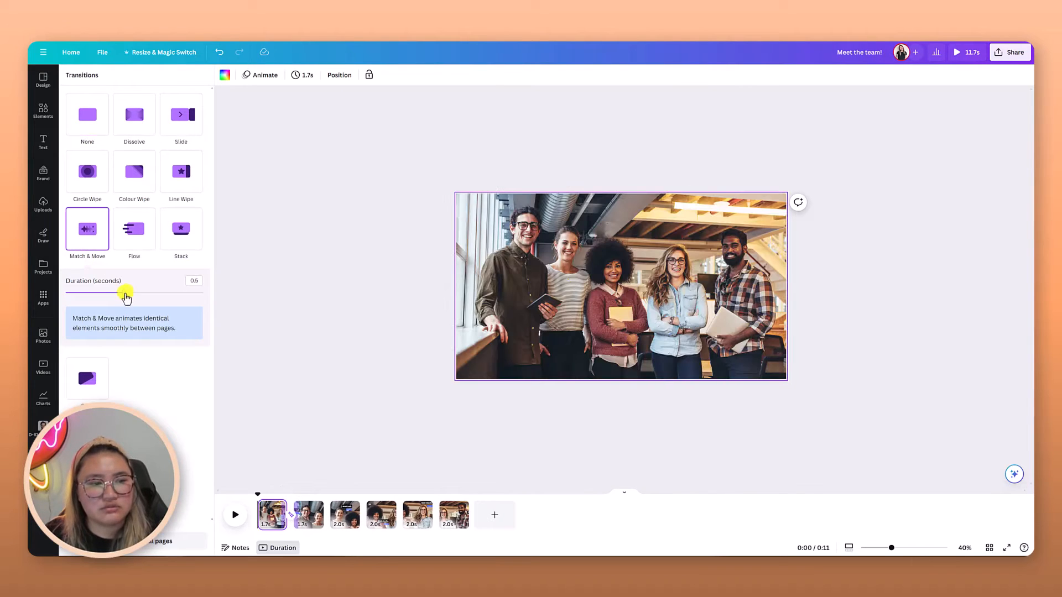
drag(125, 292, 200, 294)
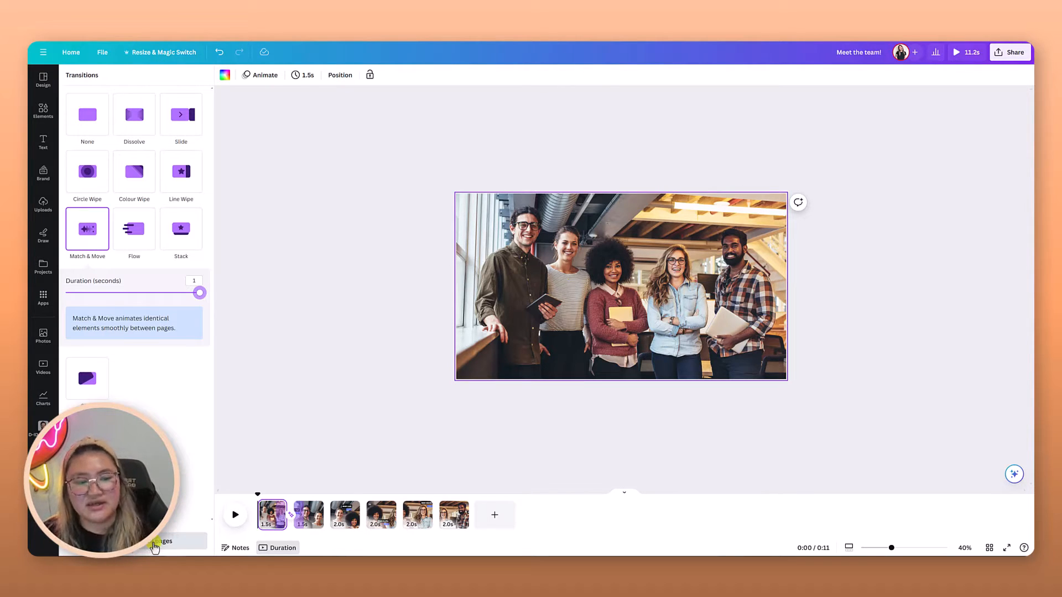
click(158, 539)
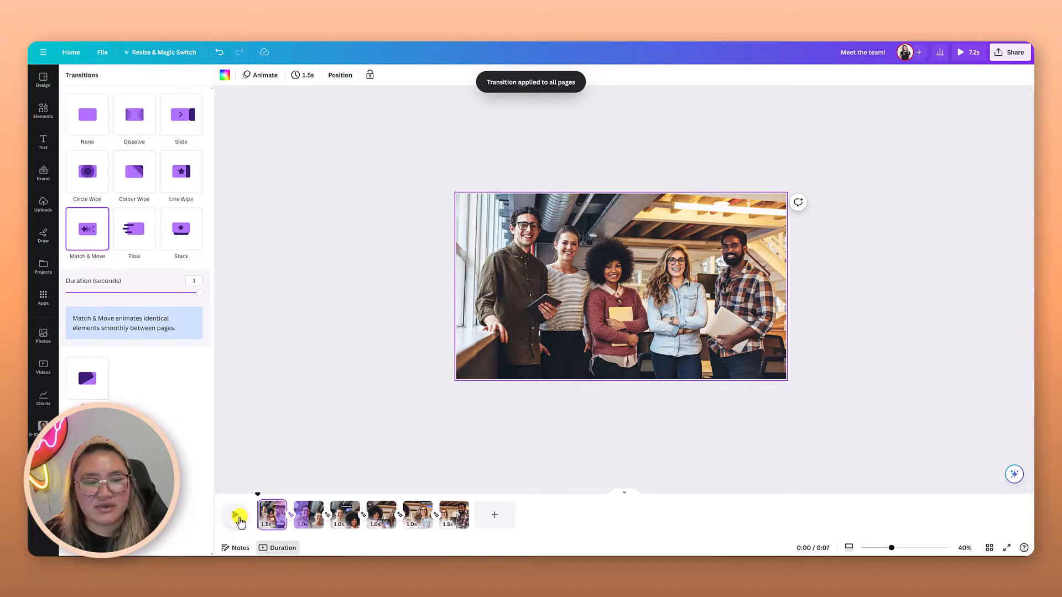
click(238, 517)
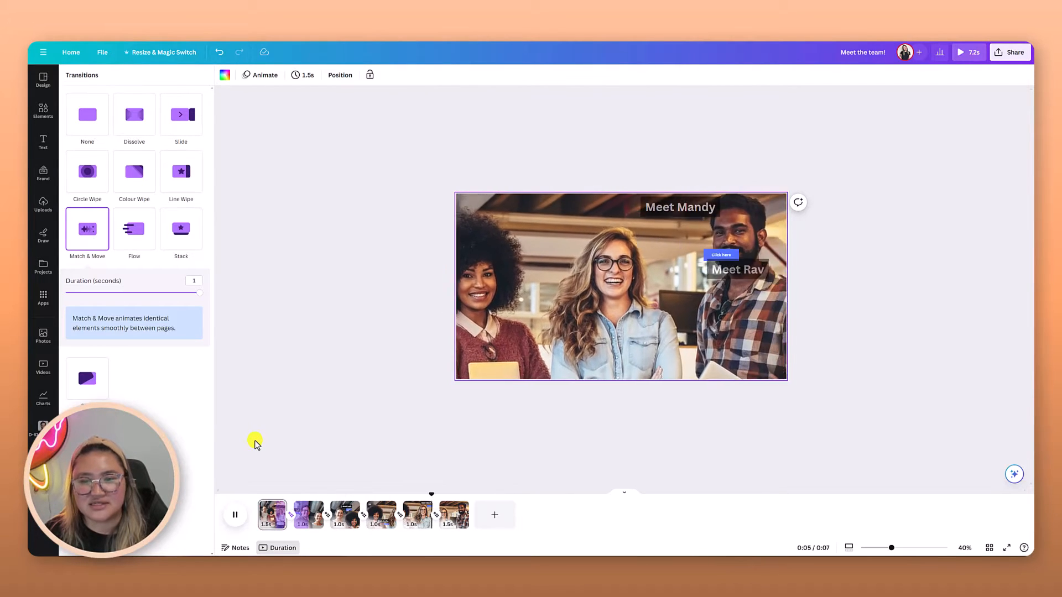
click(271, 521)
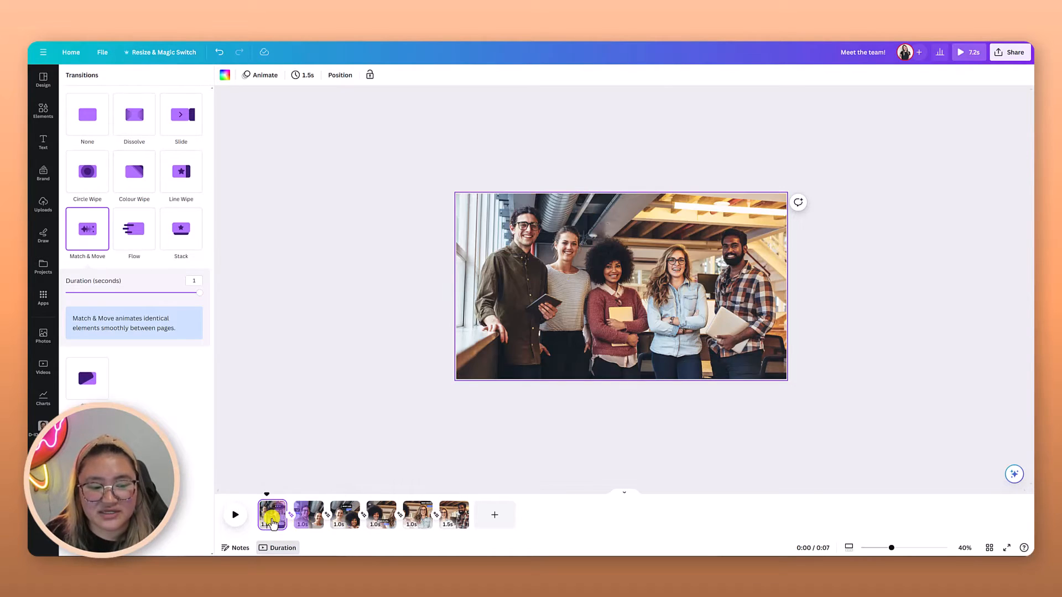
- Lengthen the first page's timing to 2.5 seconds and apply it to all six pages
drag(287, 521, 291, 521)
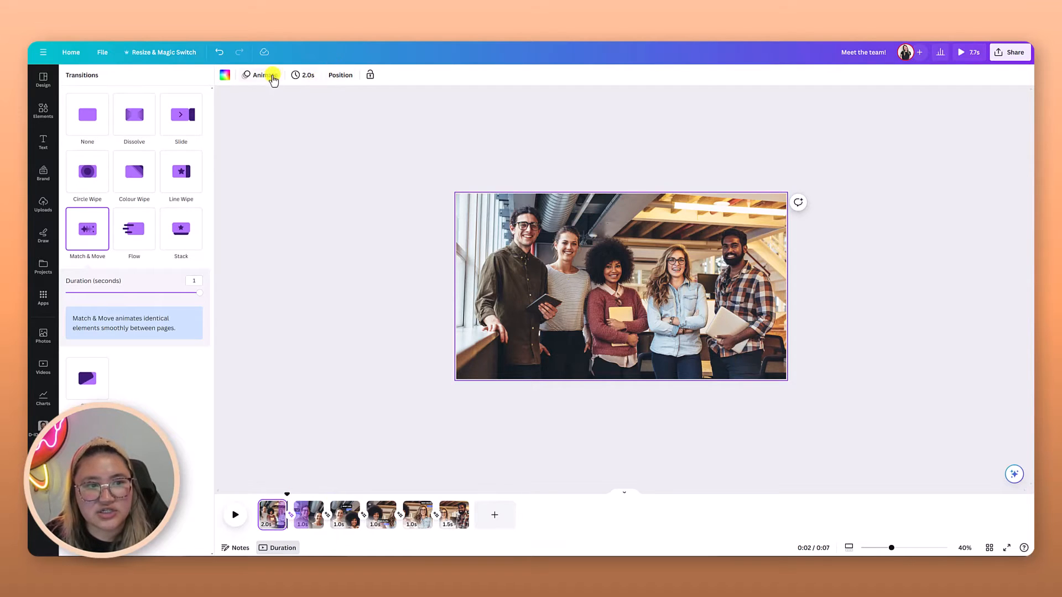
click(305, 77)
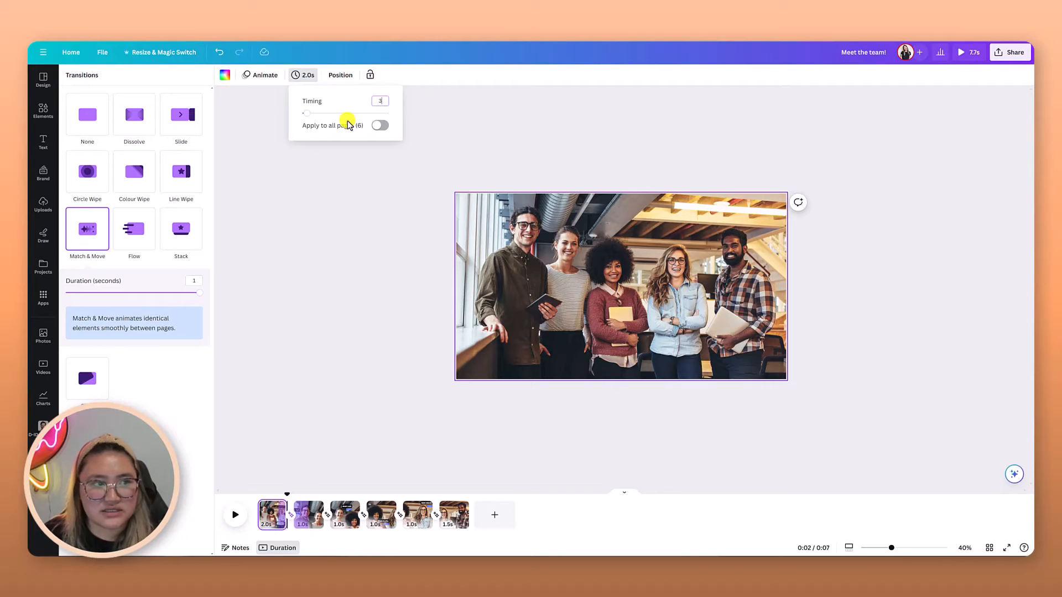
key(BackSpace)
text(2.5)
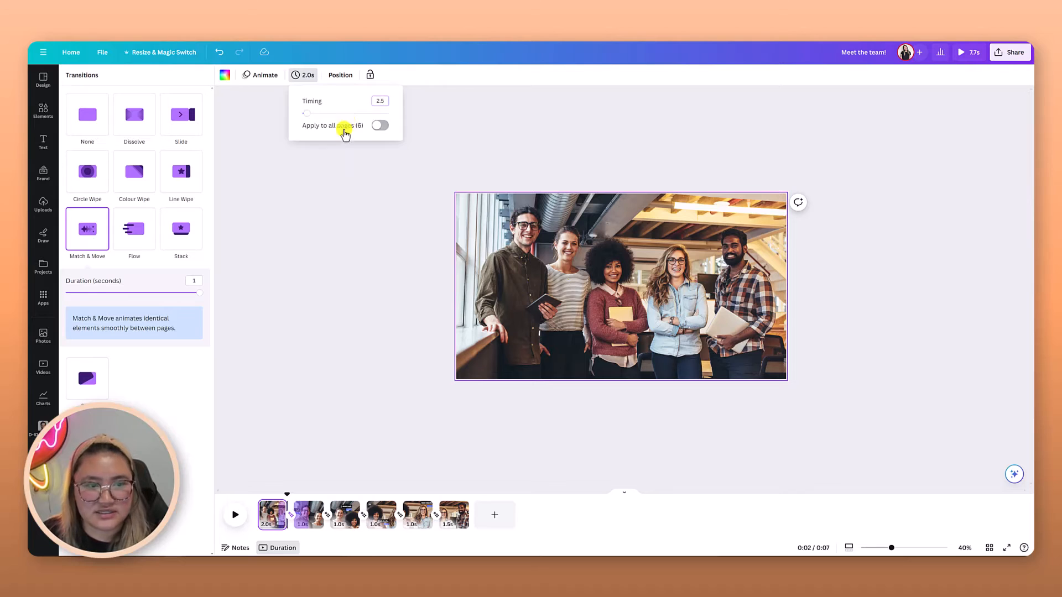
click(380, 125)
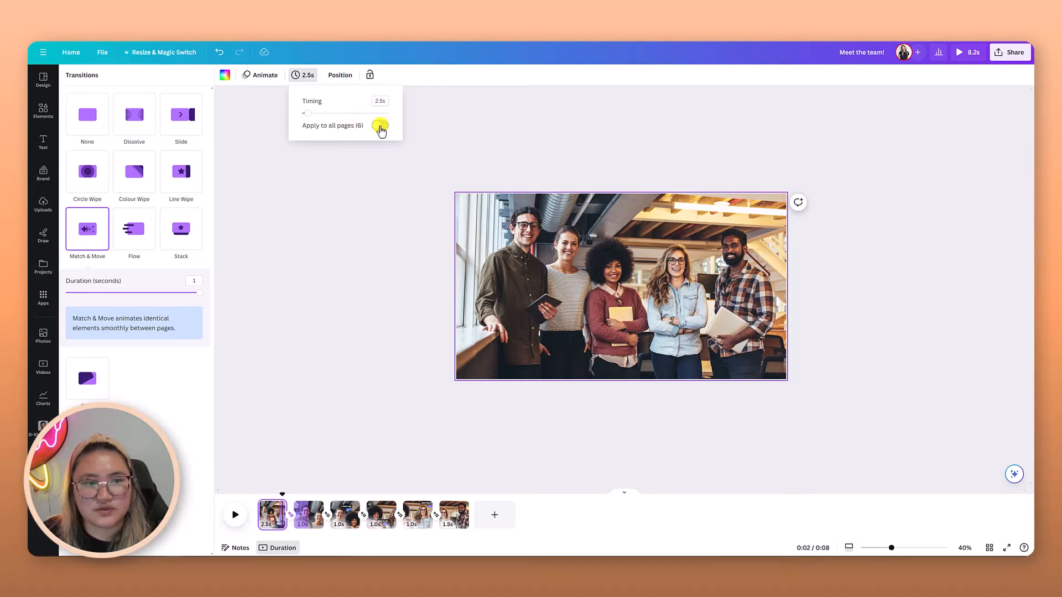
click(370, 344)
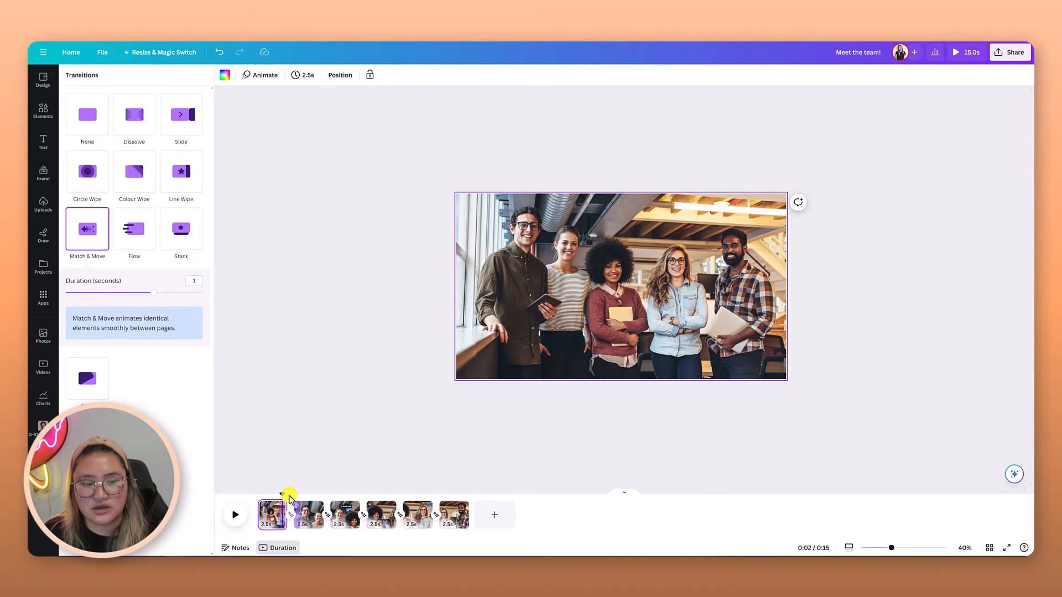
- Preview the retimed "Meet the team!" video from the beginning at a larger zoom of 66%
drag(283, 495, 256, 515)
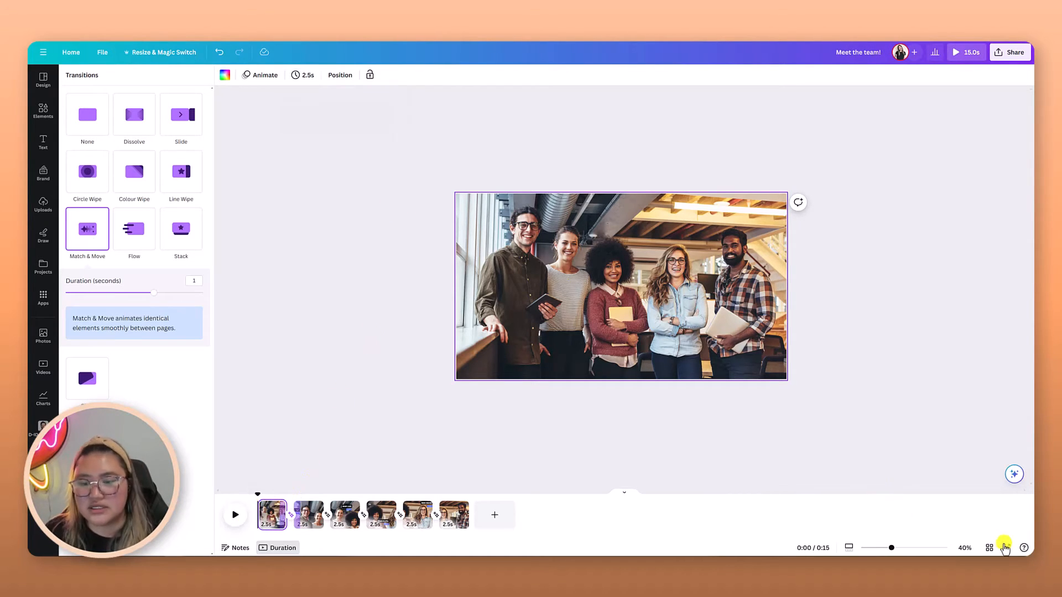
drag(891, 548, 902, 547)
click(239, 516)
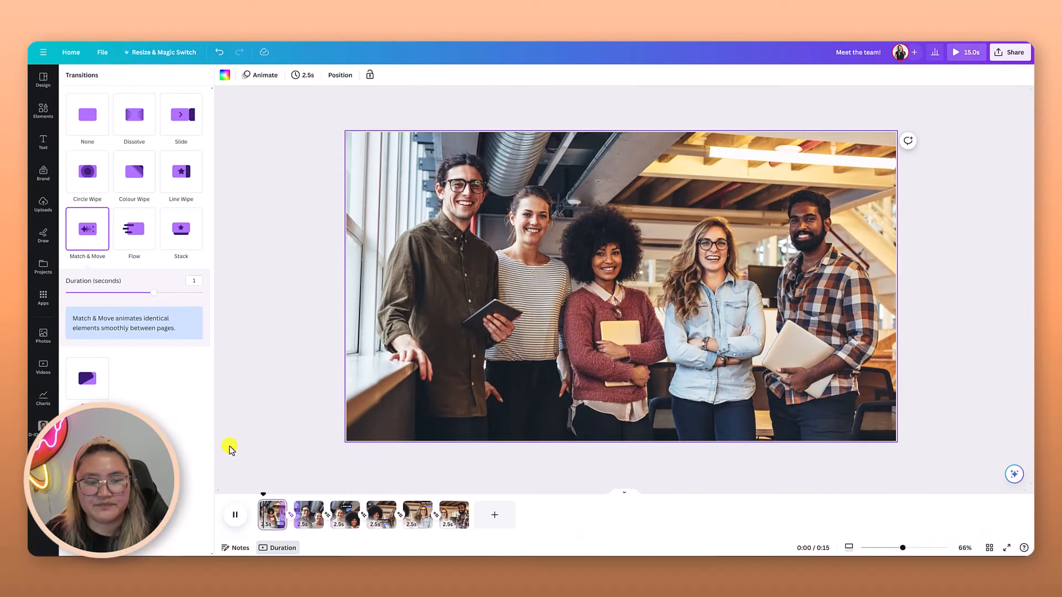